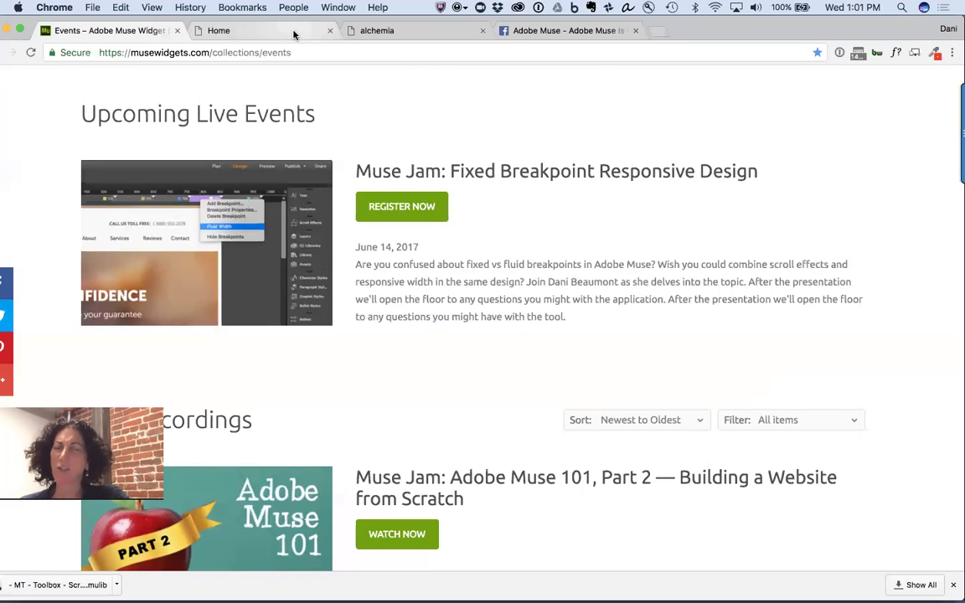
# - Bring up the Build theme demo's home page and open kickapigeon.com in a new browser tab
pyautogui.click(322, 32)
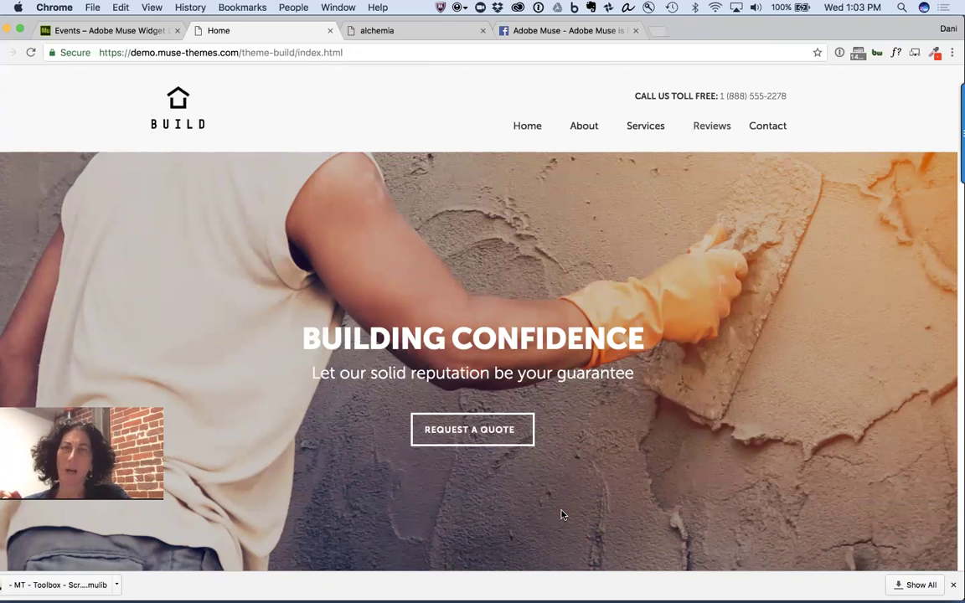
pyautogui.press('super+t')
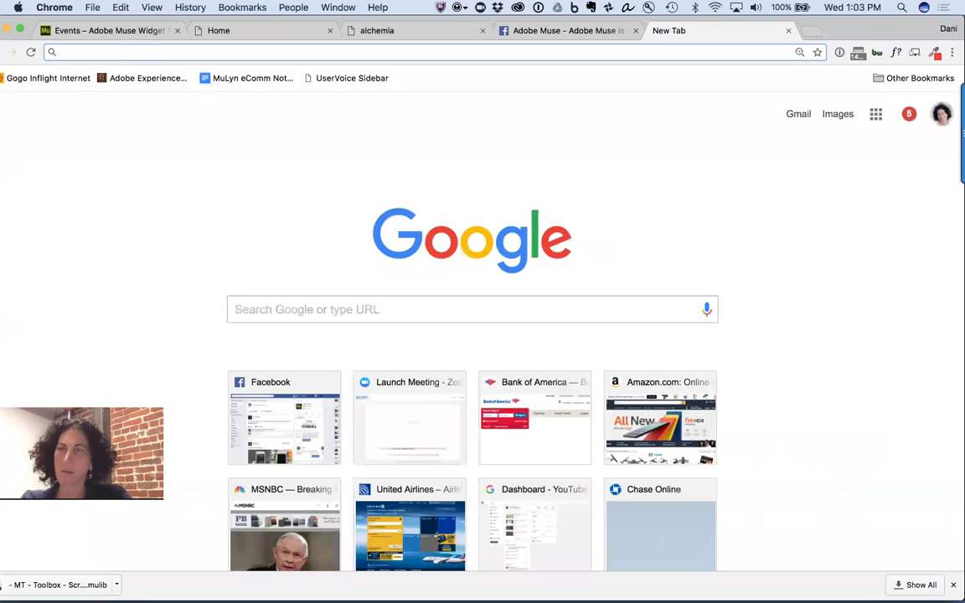
pyautogui.write('kickapigeon.com')
pyautogui.press('Return')
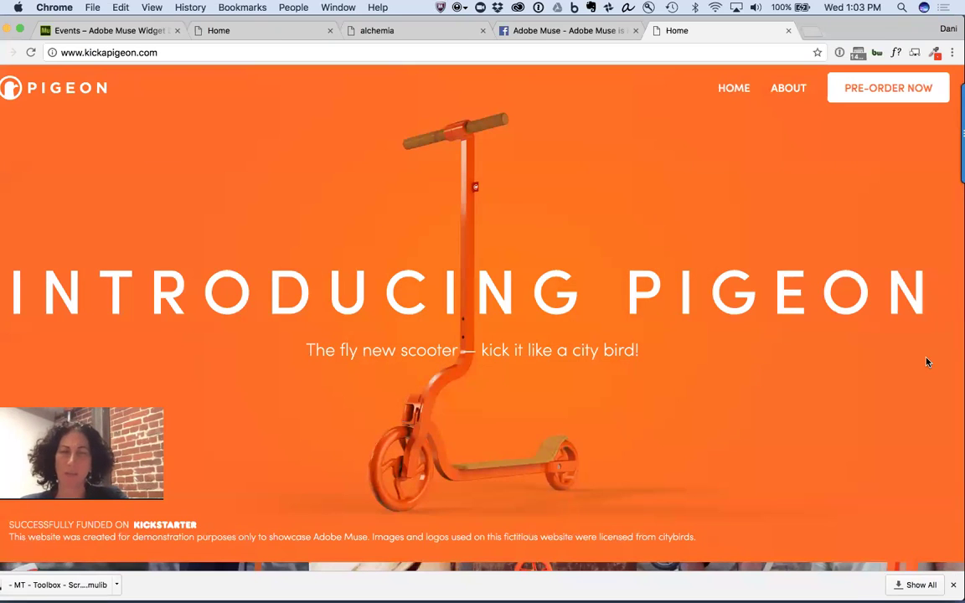
# - Examine how the "What is Pigeon?" section reflows by repeatedly narrowing the browser window and restoring it to full width
pyautogui.scroll(-5, 926, 361)
pyautogui.scroll(-3, 926, 362)
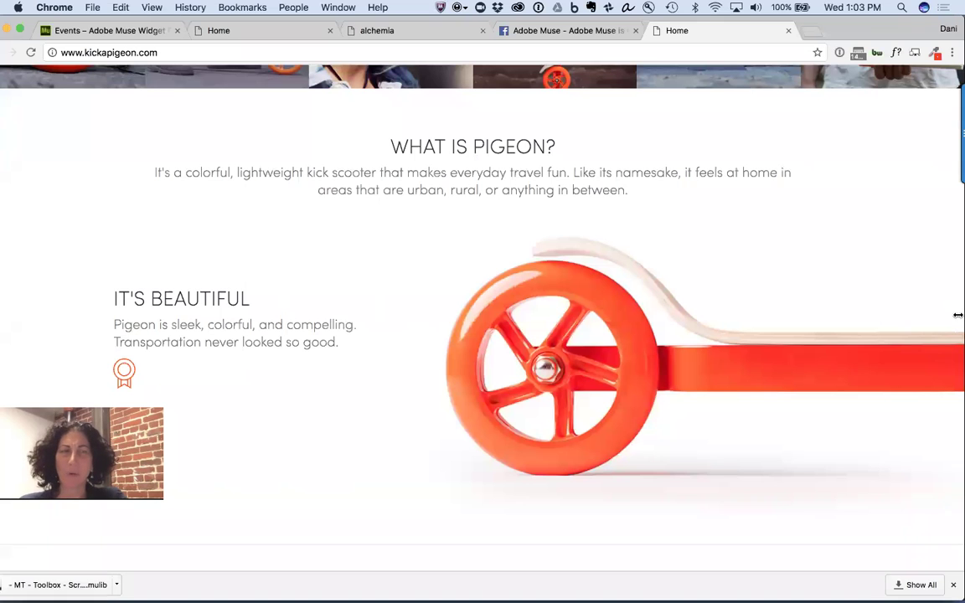
pyautogui.moveTo(957, 315); pyautogui.dragTo(576, 430)
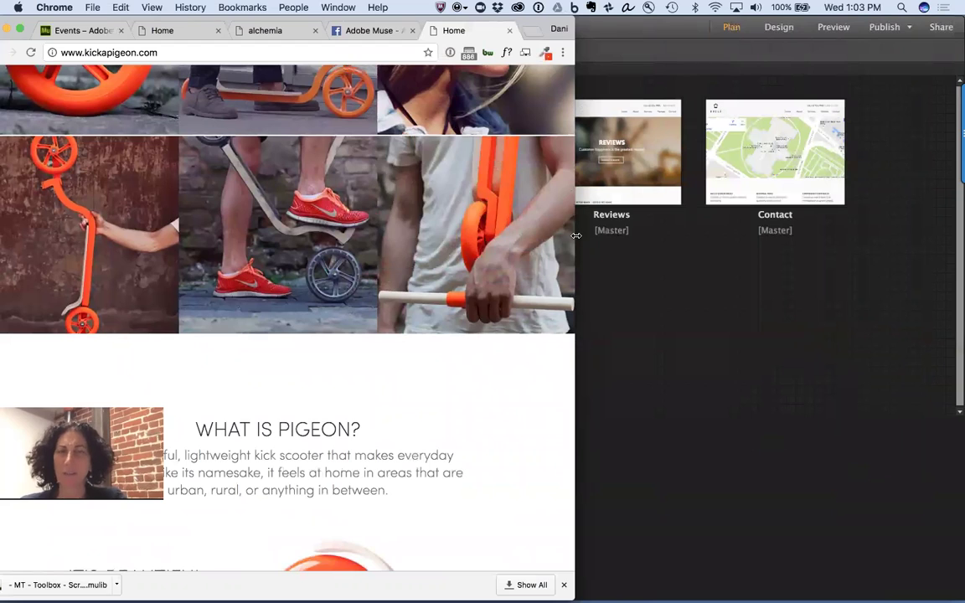
pyautogui.moveTo(557, 238); pyautogui.dragTo(954, 351)
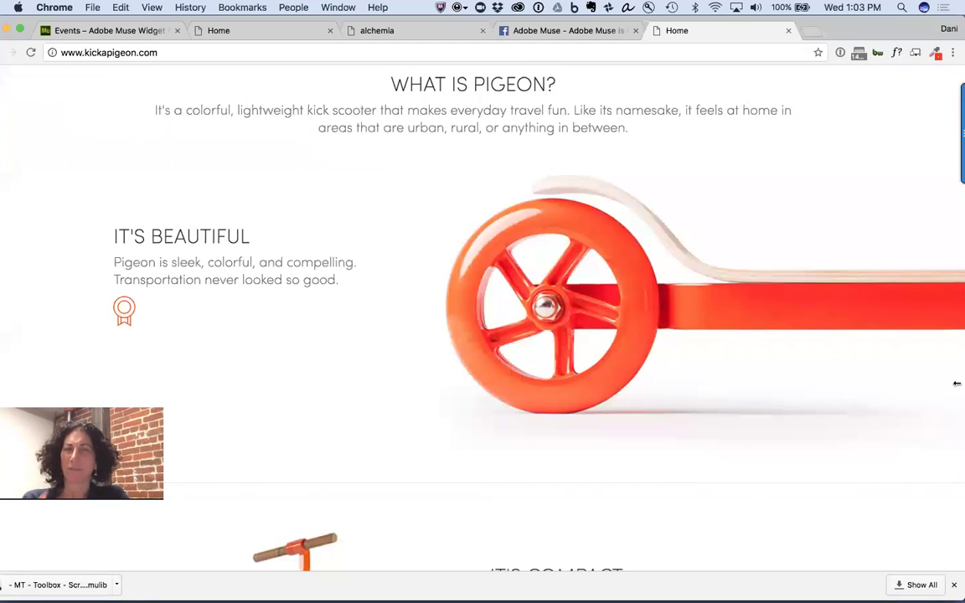
pyautogui.moveTo(957, 383); pyautogui.dragTo(848, 391)
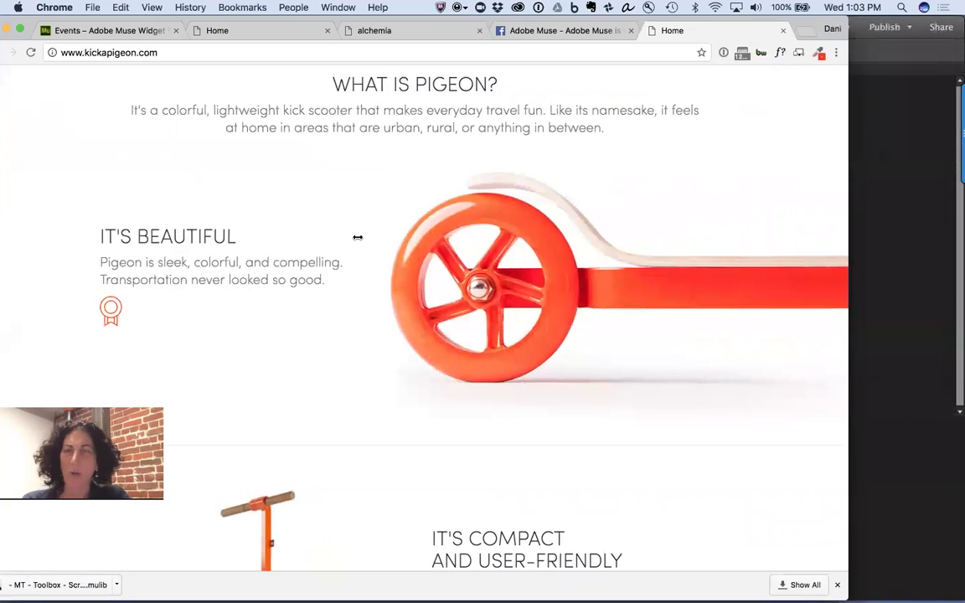
pyautogui.moveTo(849, 155); pyautogui.dragTo(776, 176)
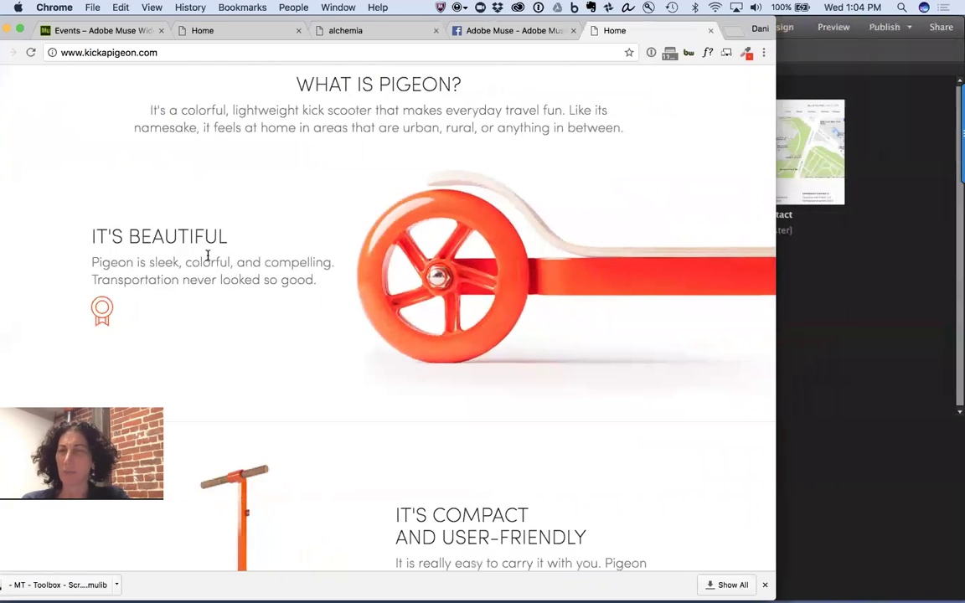
pyautogui.moveTo(774, 191); pyautogui.dragTo(734, 207)
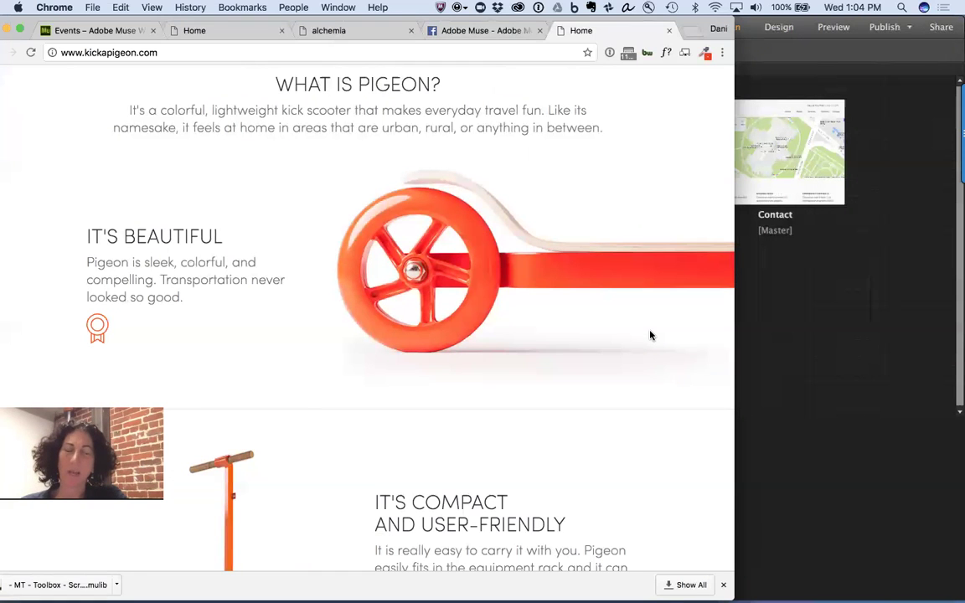
pyautogui.moveTo(734, 275); pyautogui.dragTo(964, 295)
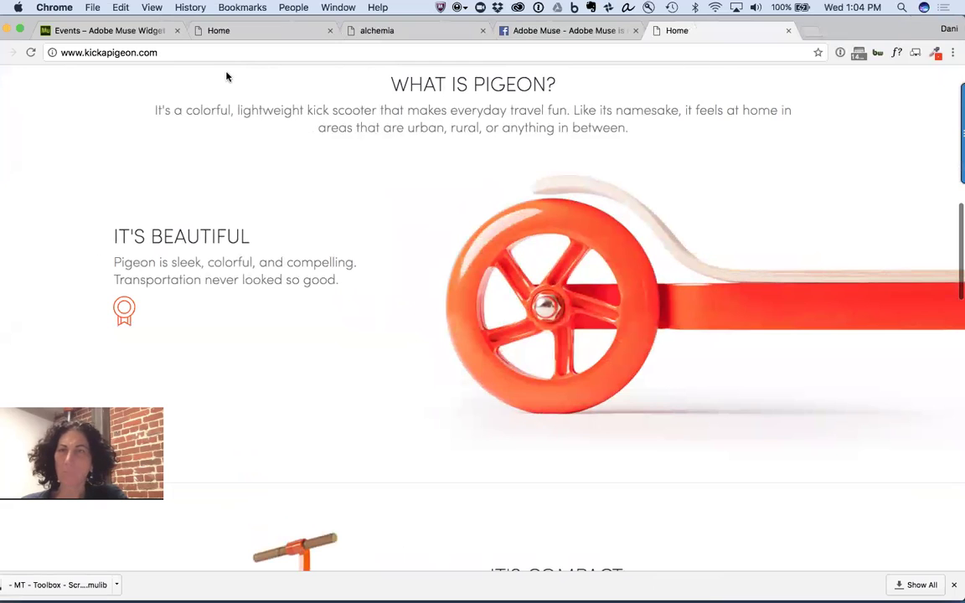
# - Return to the Build demo and narrow the browser window in stages to examine how its Interior Renovations section behaves
pyautogui.click(268, 37)
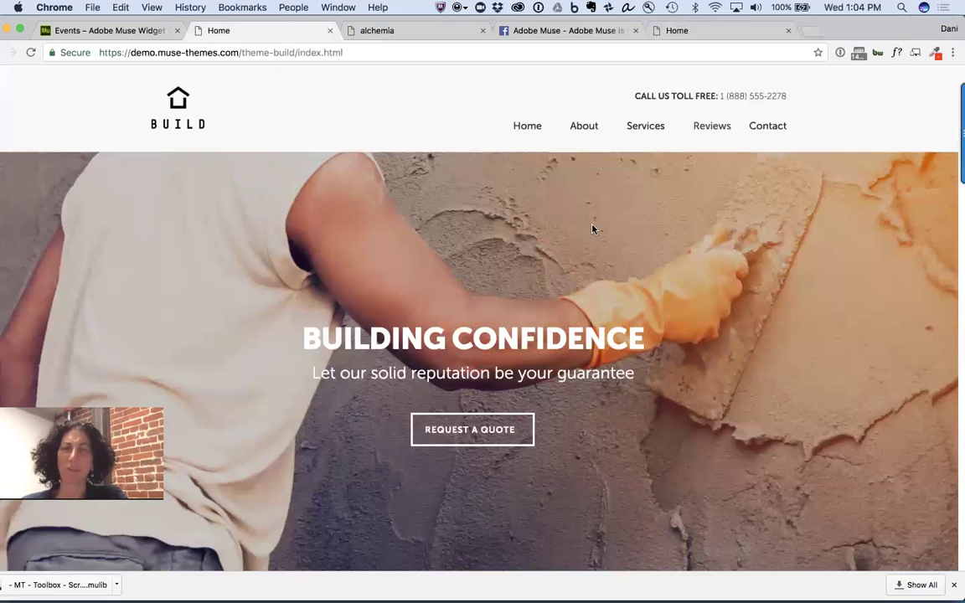
pyautogui.scroll(-3, 781, 255)
pyautogui.scroll(3, 781, 256)
pyautogui.scroll(-5, 927, 243)
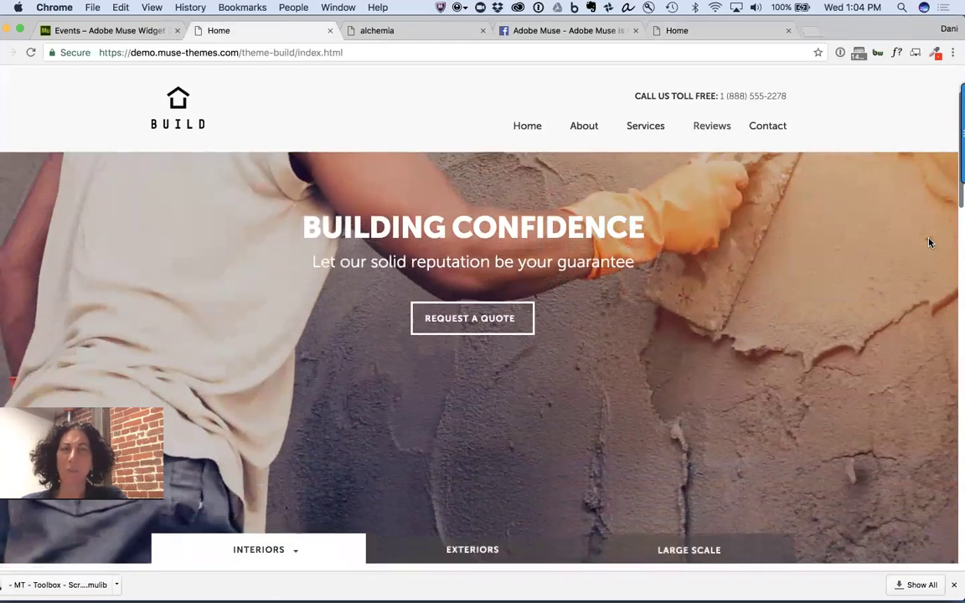
pyautogui.scroll(-5, 928, 242)
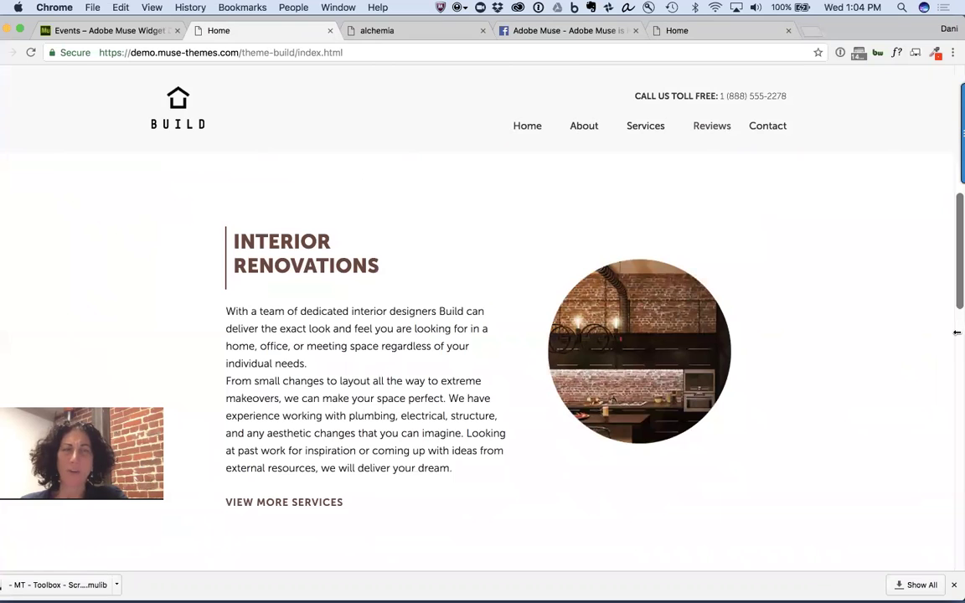
pyautogui.moveTo(956, 332); pyautogui.dragTo(694, 480)
pyautogui.moveTo(684, 481); pyautogui.dragTo(661, 484)
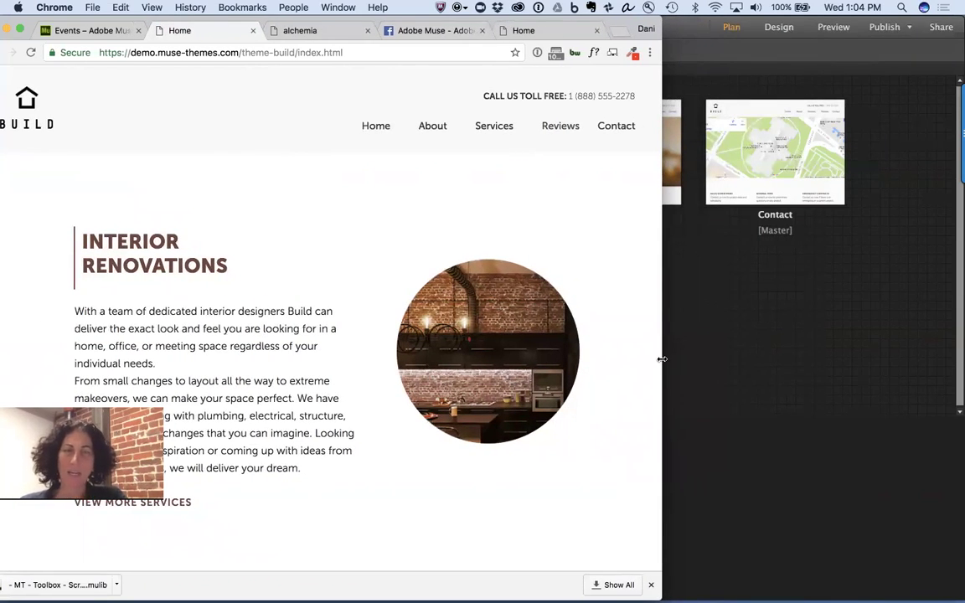
pyautogui.moveTo(661, 359); pyautogui.dragTo(630, 370)
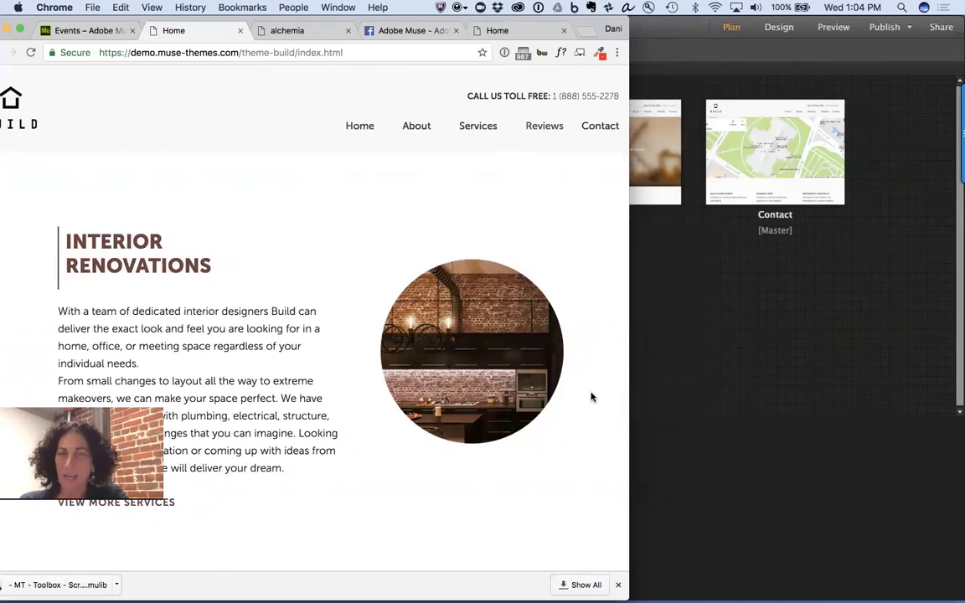
# - Compare the Interior Renovations layout on both sides of the breakpoint by slightly narrowing and widening the browser window
pyautogui.scroll(-2, 591, 397)
pyautogui.scroll(1, 591, 397)
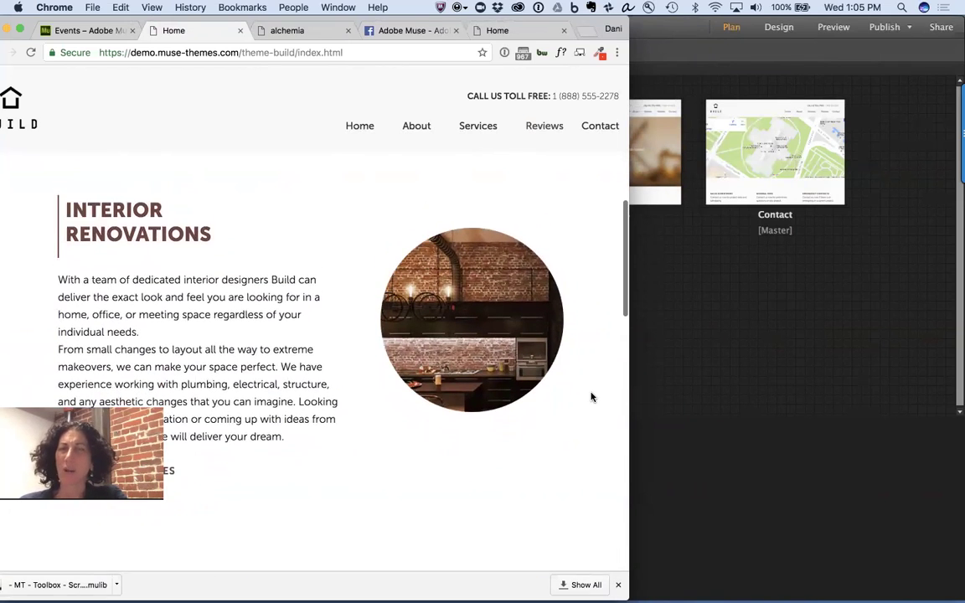
pyautogui.scroll(-1, 591, 397)
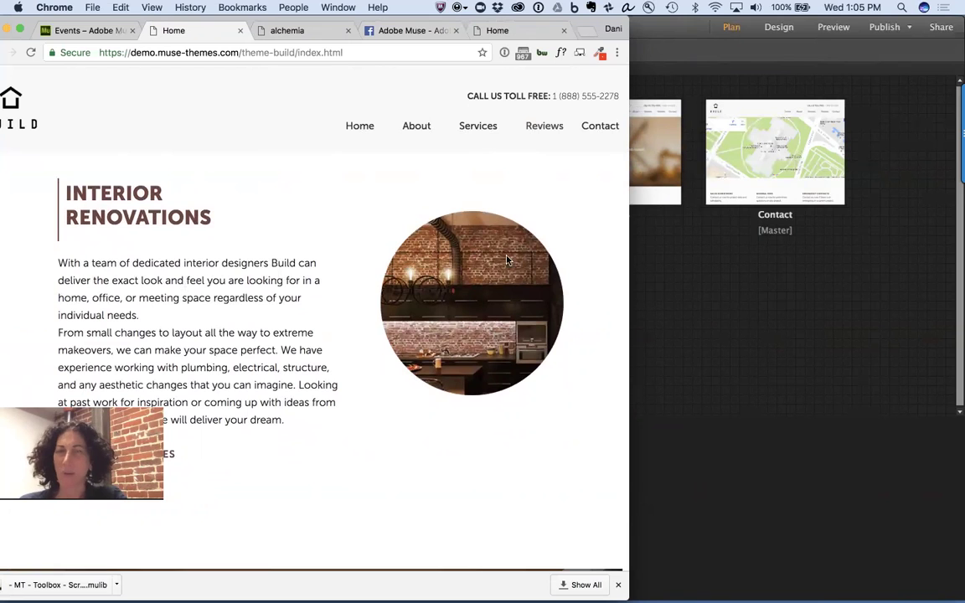
pyautogui.moveTo(628, 254)
pyautogui.mouseDown()
pyautogui.moveTo(601, 259)
pyautogui.moveTo(625, 258)
pyautogui.moveTo(612, 260)
pyautogui.mouseUp()
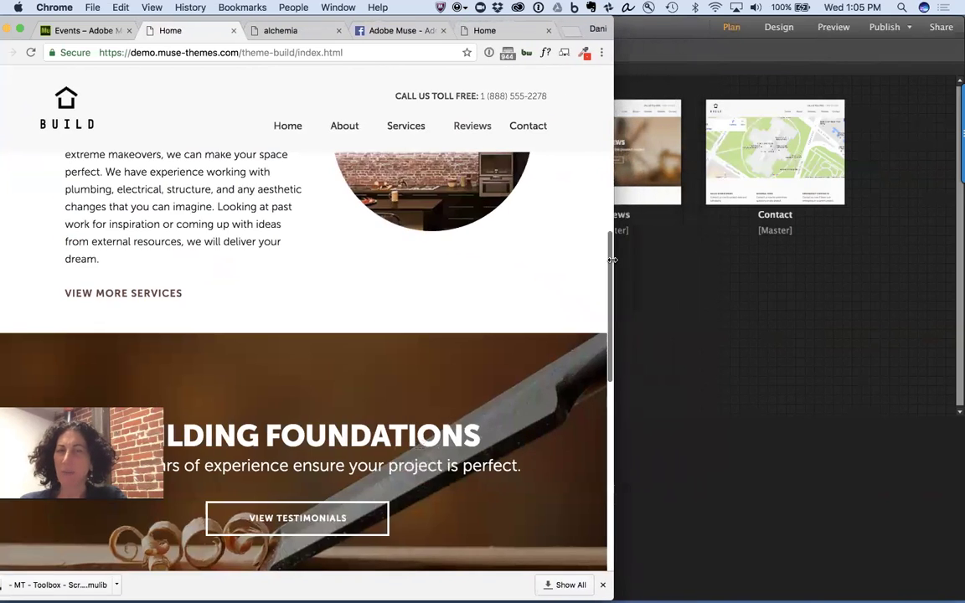
pyautogui.scroll(3, 510, 269)
pyautogui.scroll(2, 510, 269)
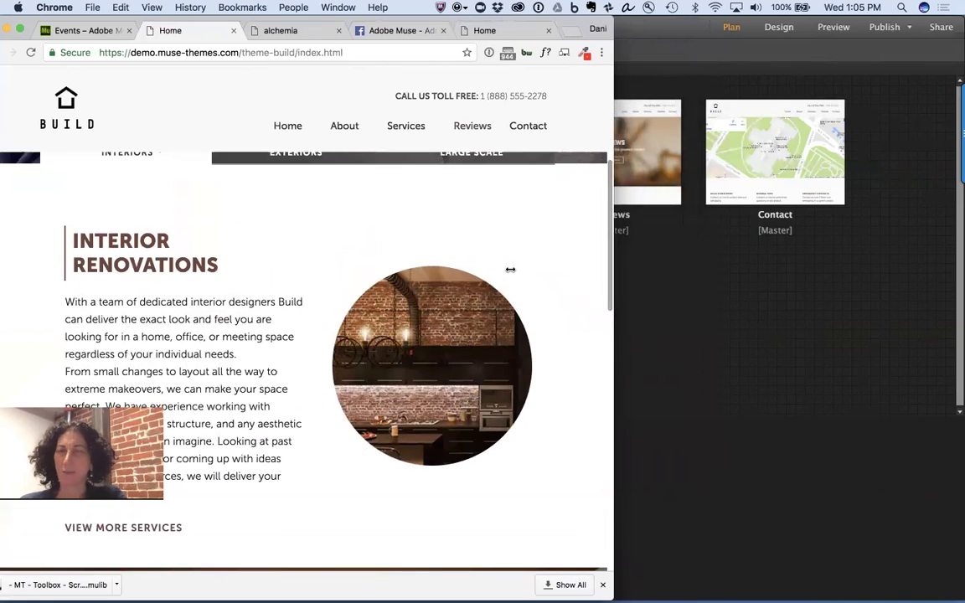
pyautogui.scroll(-1, 510, 269)
pyautogui.moveTo(610, 275); pyautogui.dragTo(646, 324)
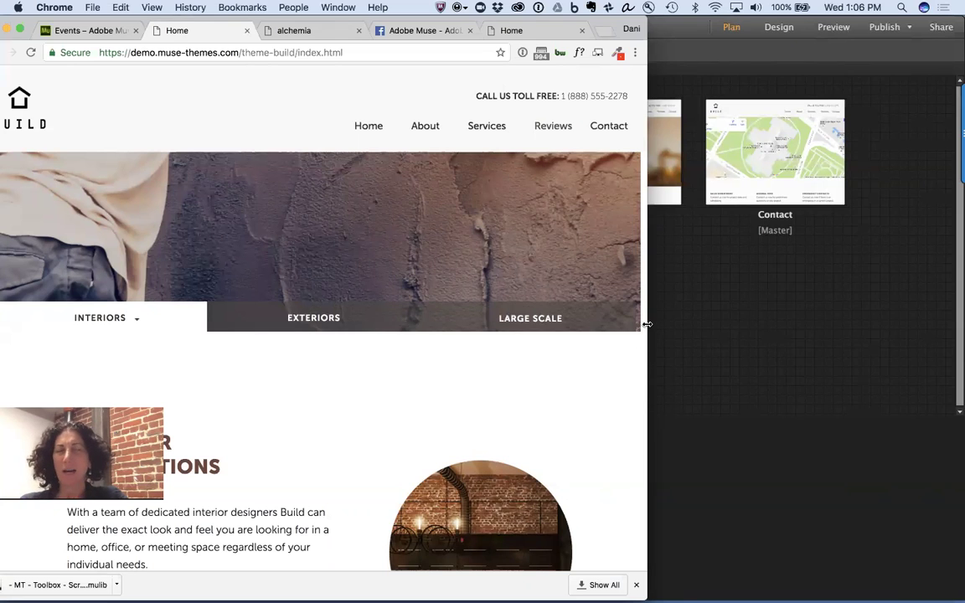
# - Compare the Residential, Commercial and Other blocks of the Build home page at wide, medium and phone window widths
pyautogui.scroll(-5, 534, 388)
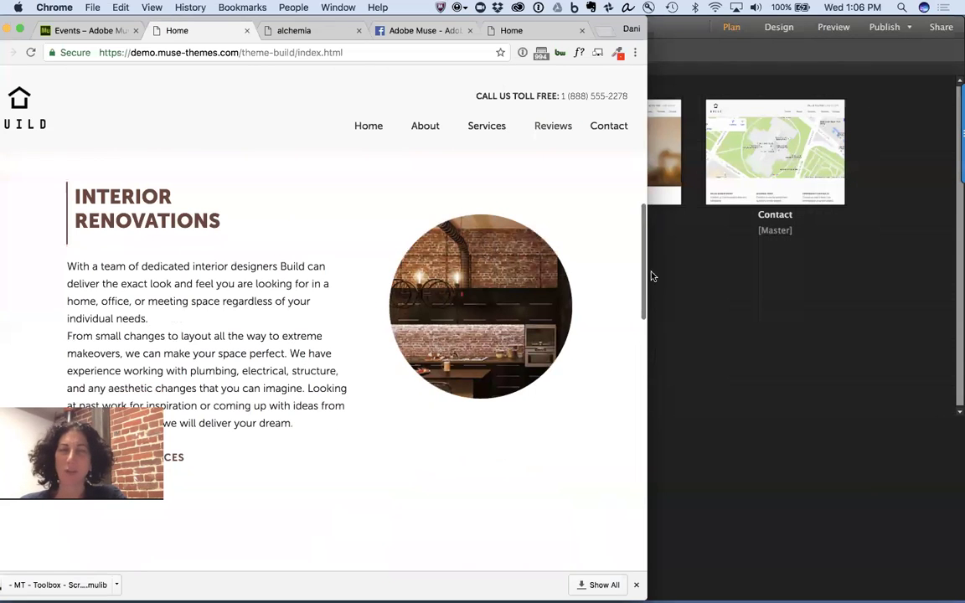
pyautogui.moveTo(646, 273); pyautogui.dragTo(936, 302)
pyautogui.scroll(-12, 785, 339)
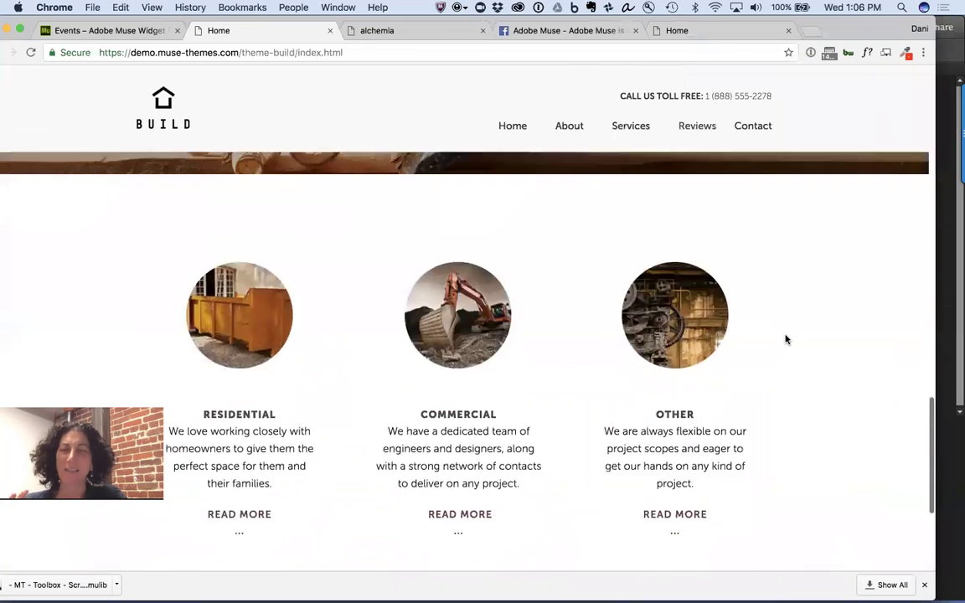
pyautogui.scroll(2, 786, 340)
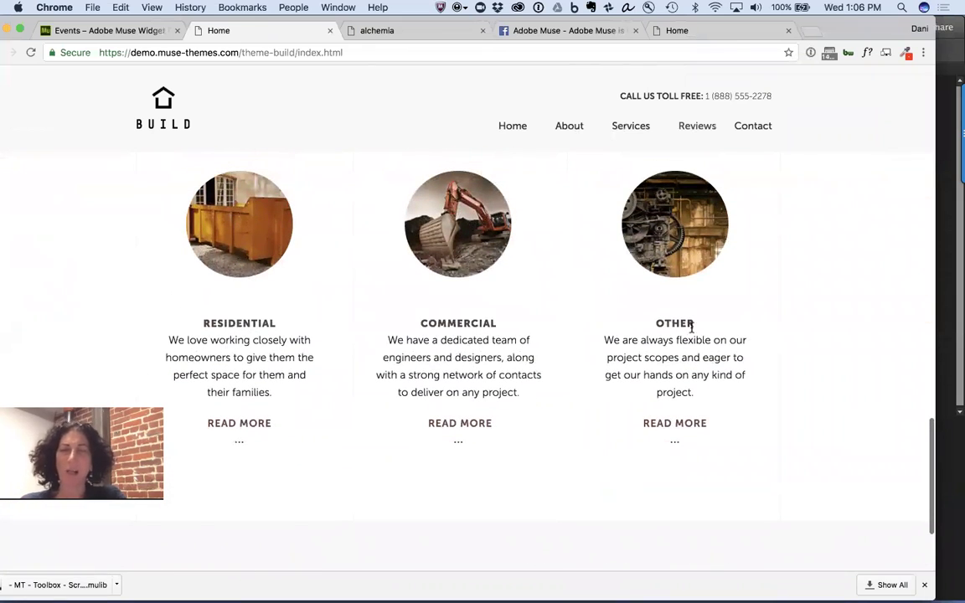
pyautogui.moveTo(936, 287); pyautogui.dragTo(615, 386)
pyautogui.scroll(2, 564, 364)
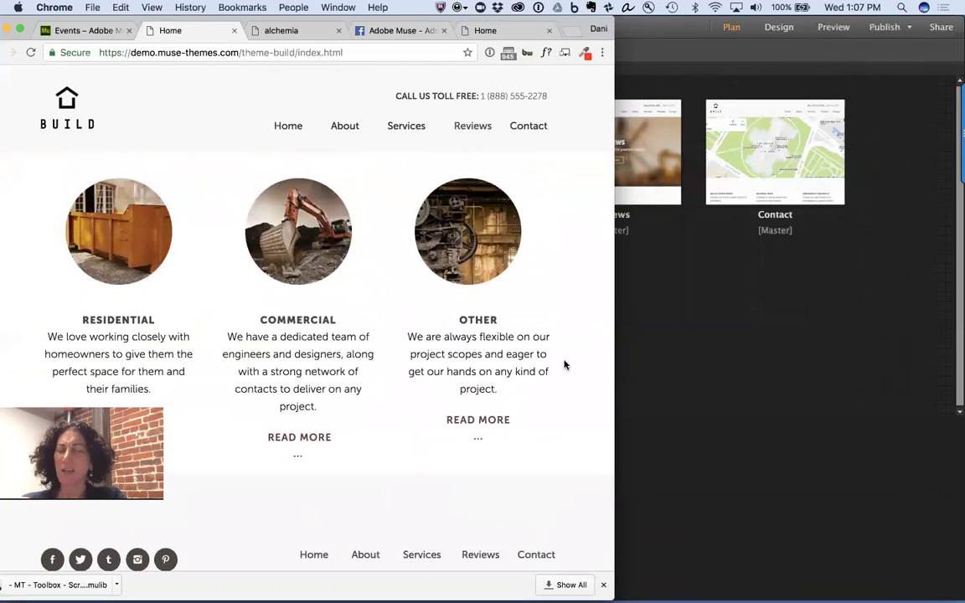
pyautogui.moveTo(614, 320); pyautogui.dragTo(325, 369)
pyautogui.scroll(-3, 268, 362)
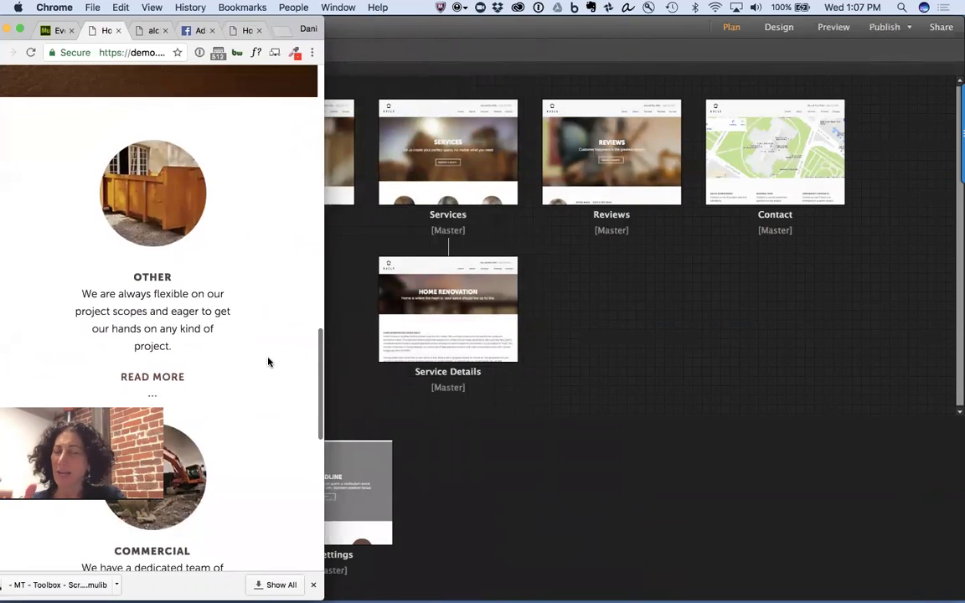
pyautogui.scroll(-1, 268, 362)
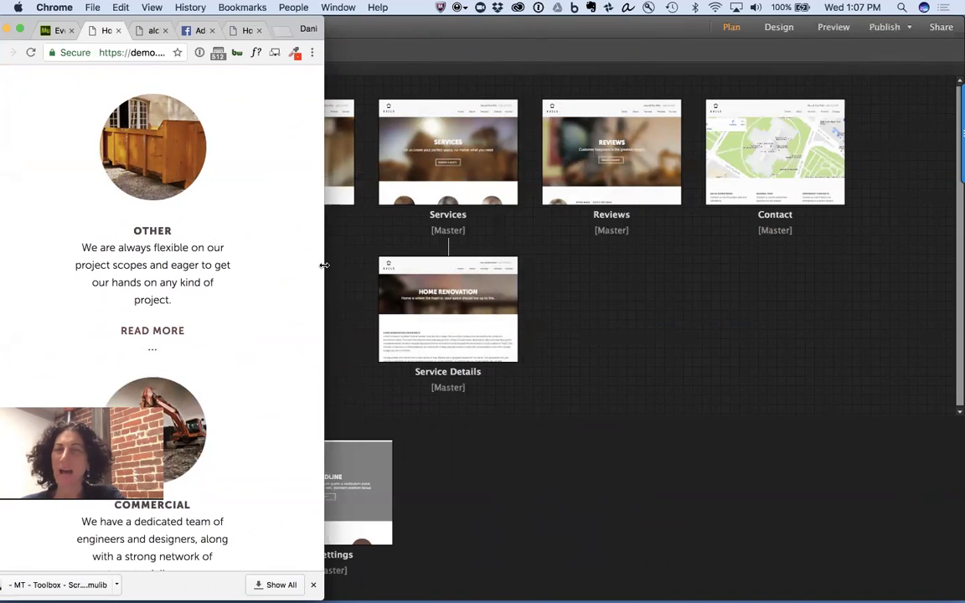
# - Open the Build demo's Services page and compare its service blocks at phone width and nearly full window width
pyautogui.moveTo(324, 264); pyautogui.dragTo(895, 289)
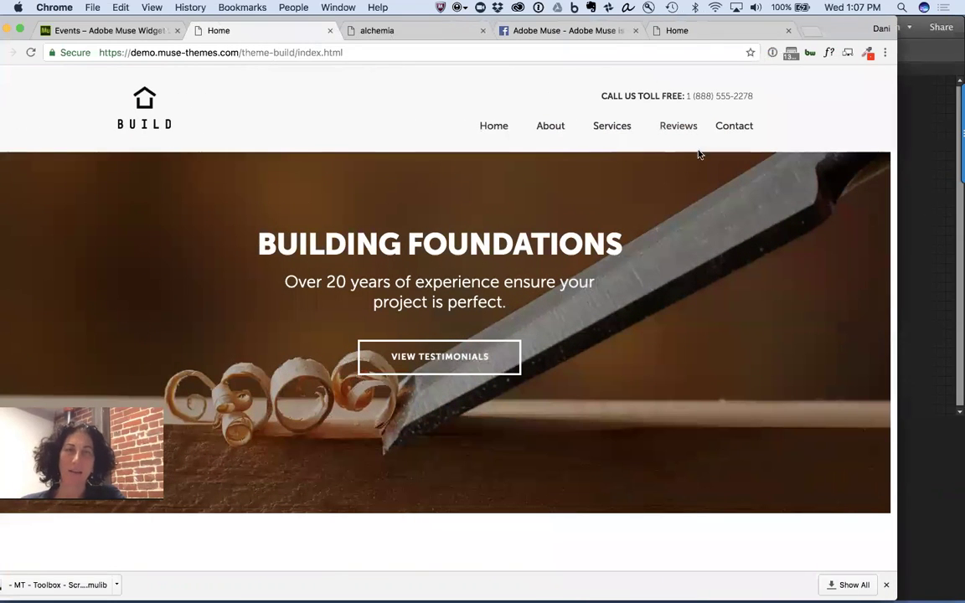
pyautogui.click(618, 128)
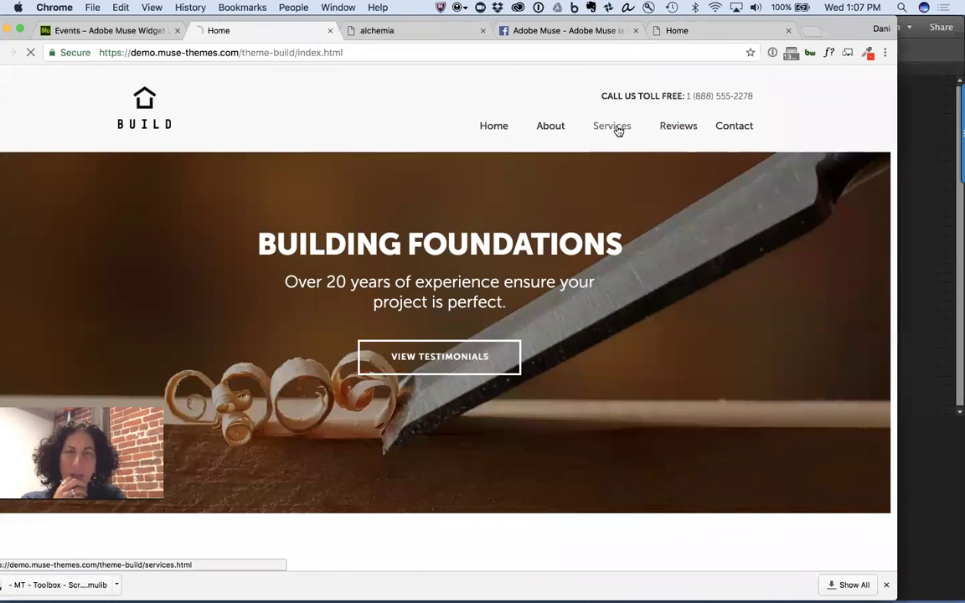
pyautogui.scroll(-8, 722, 190)
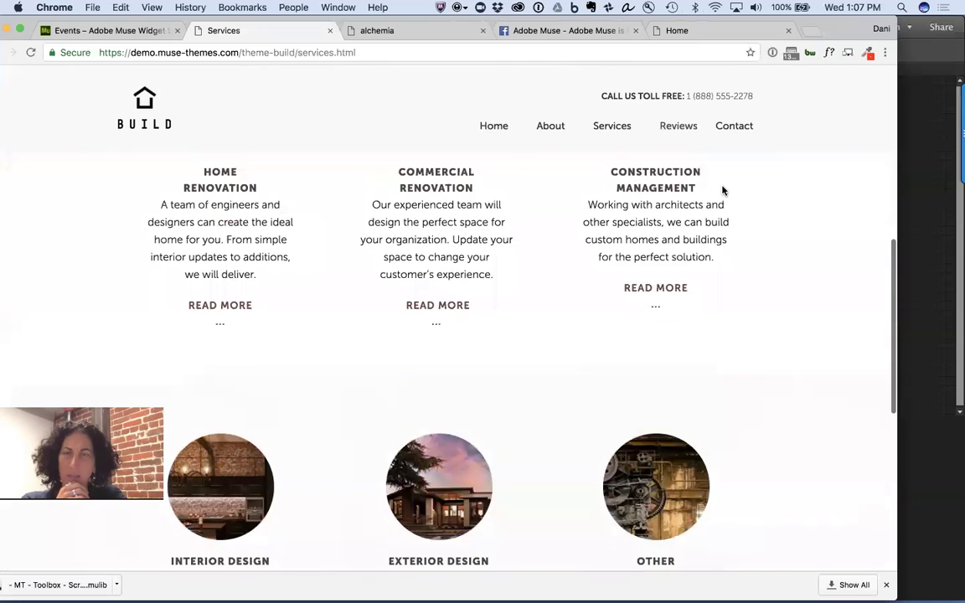
pyautogui.scroll(2, 723, 190)
pyautogui.moveTo(896, 184); pyautogui.dragTo(299, 289)
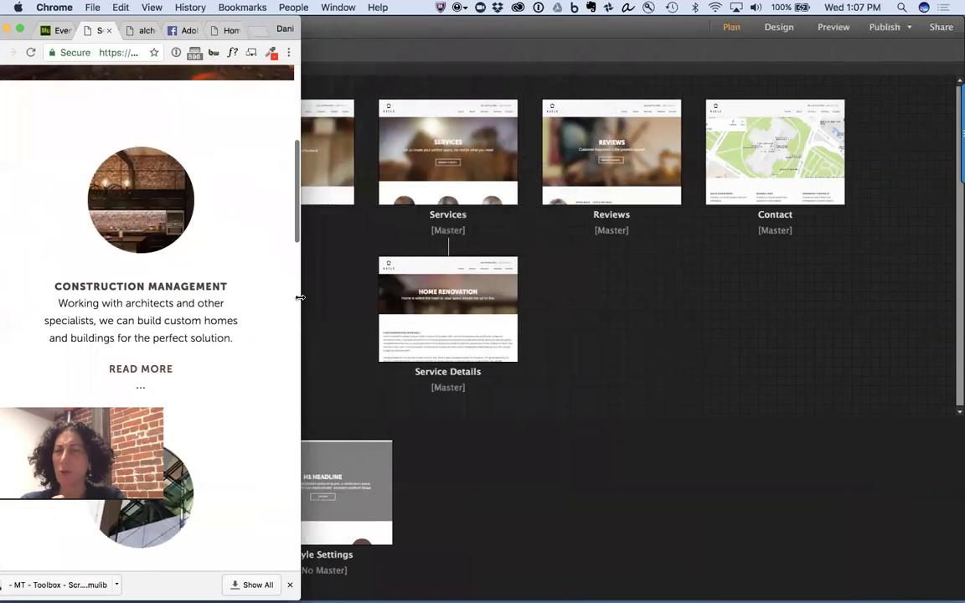
pyautogui.moveTo(299, 344); pyautogui.dragTo(952, 293)
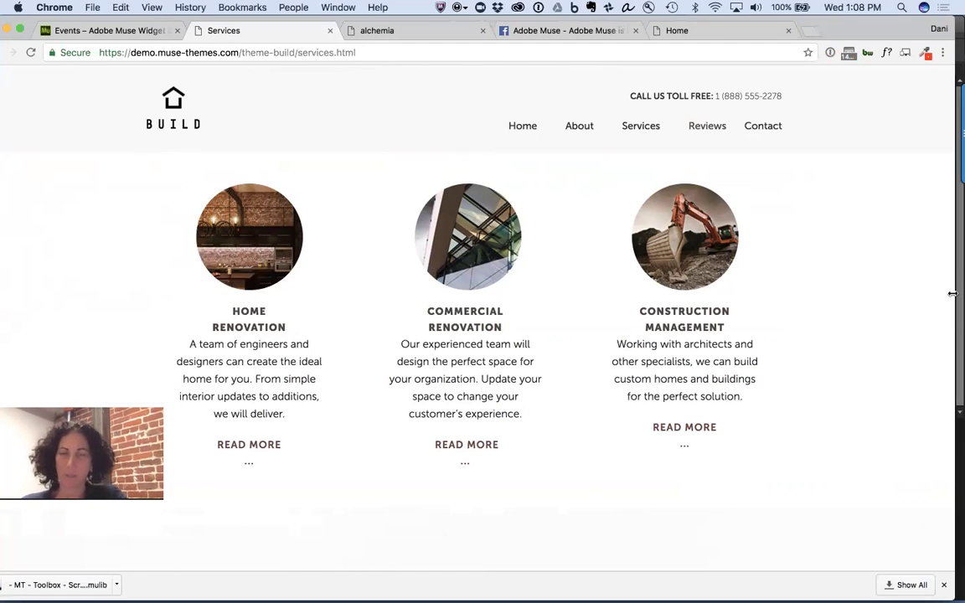
# - Switch to Adobe Muse CC, open the New Site dialog and move it higher over the site plan
pyautogui.press('super+Tab')
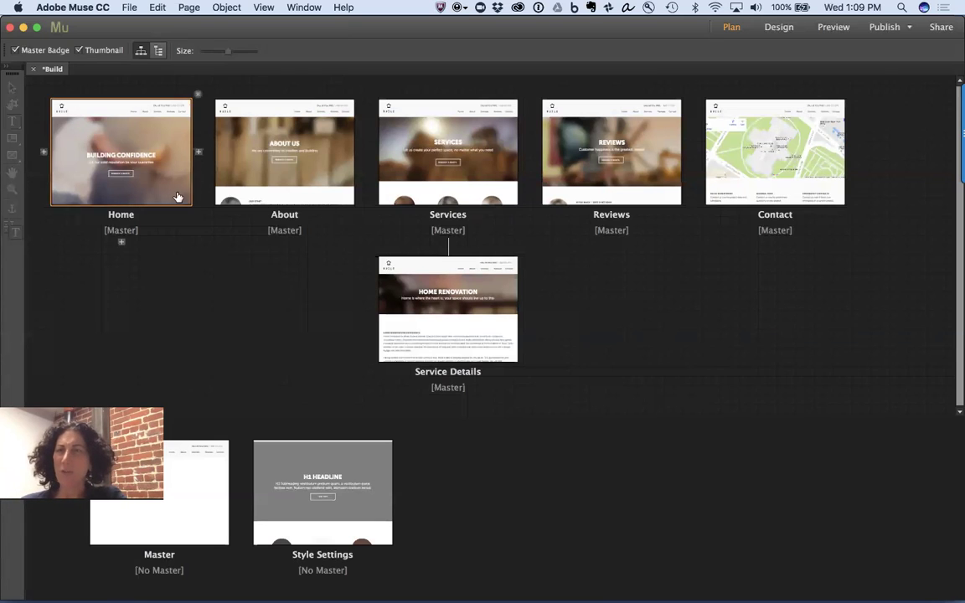
pyautogui.click(124, 8)
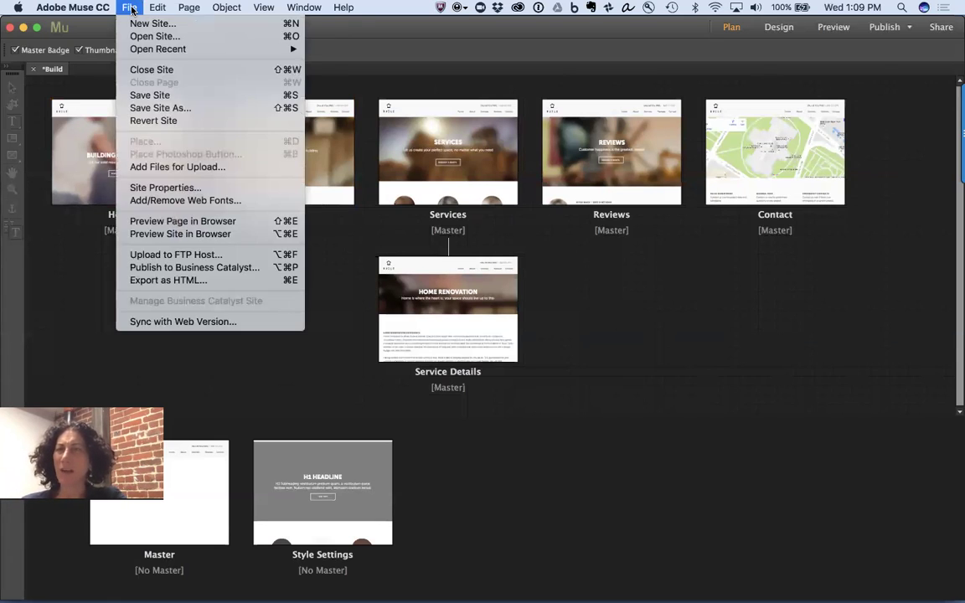
pyautogui.click(176, 24)
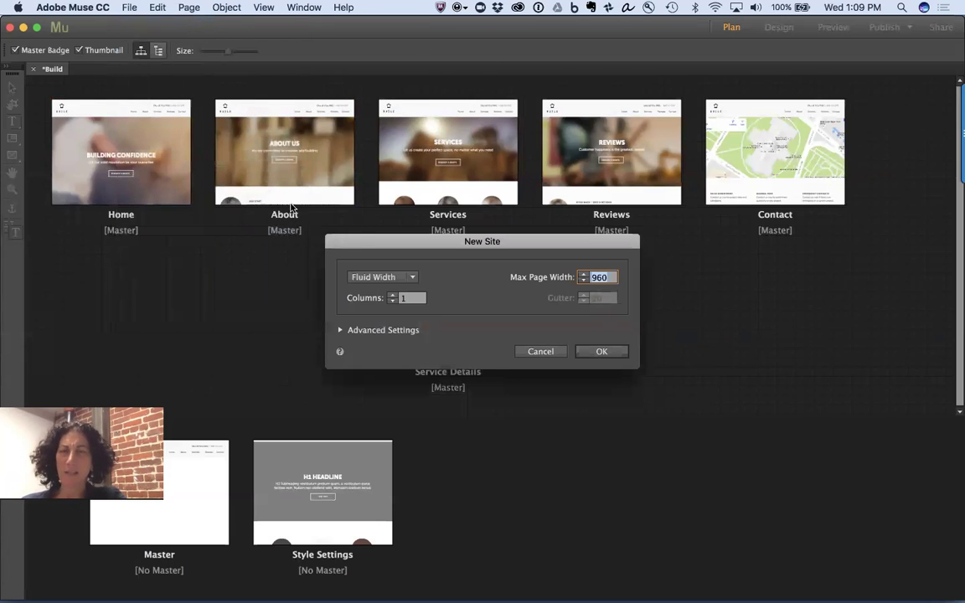
pyautogui.moveTo(382, 245); pyautogui.dragTo(366, 172)
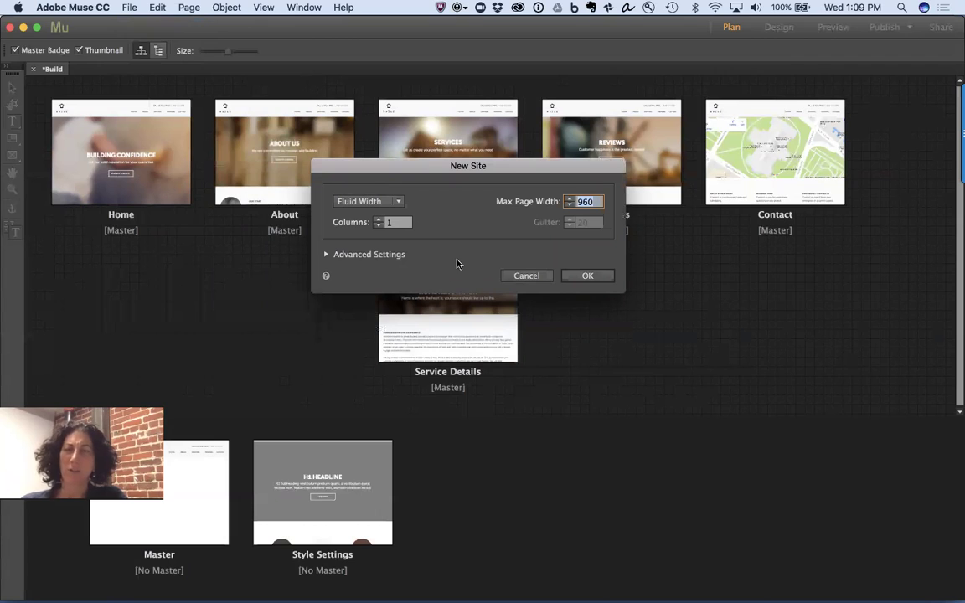
# - Expand the New Site advanced settings and look through the app list in the Creative Cloud desktop app
pyautogui.click(326, 255)
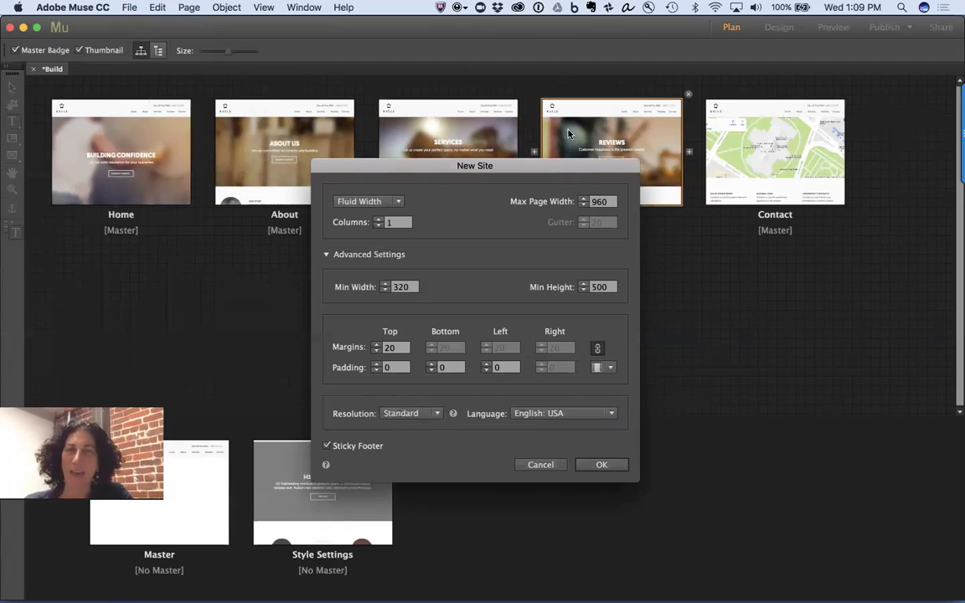
pyautogui.click(518, 7)
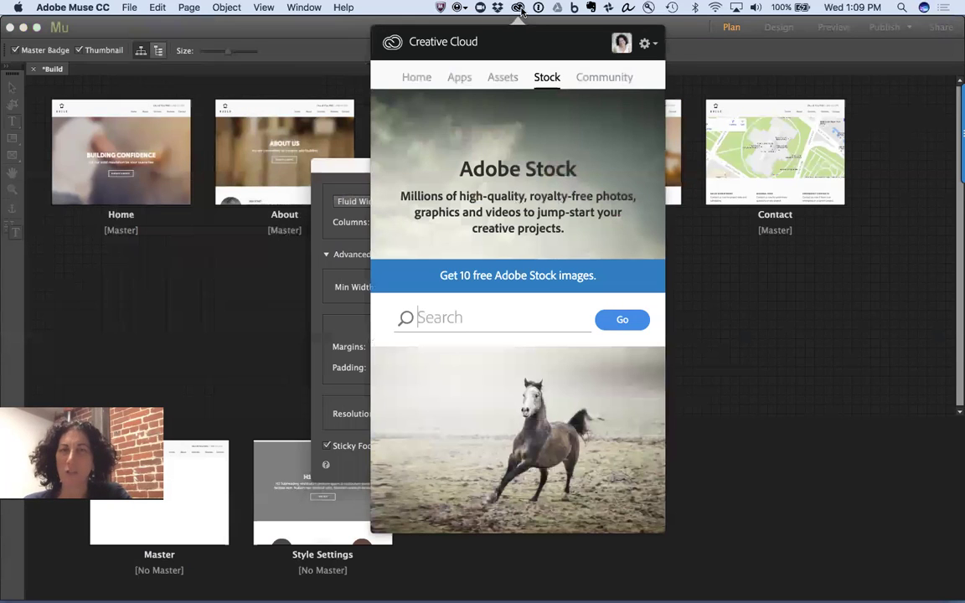
pyautogui.click(459, 77)
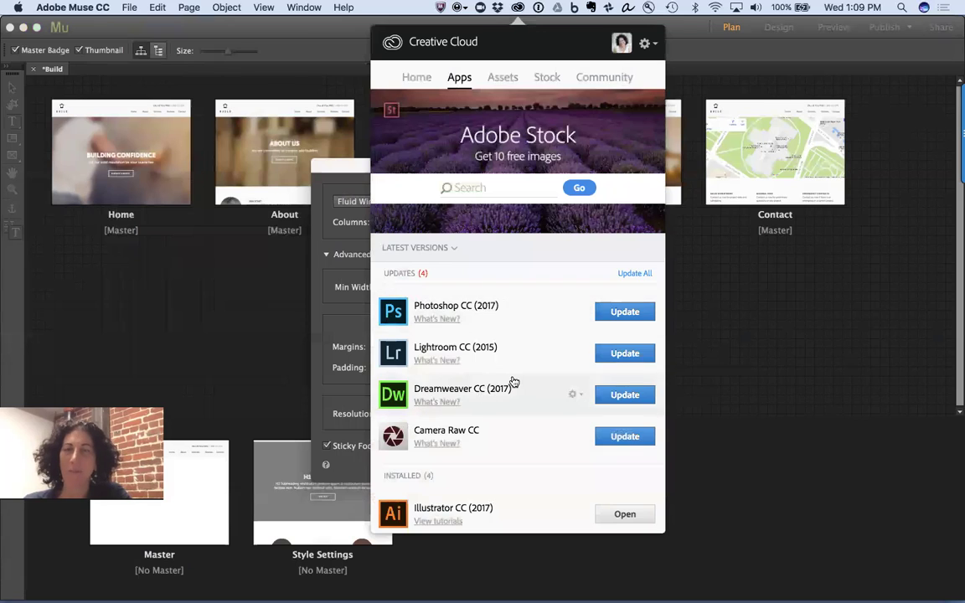
pyautogui.scroll(-4, 512, 383)
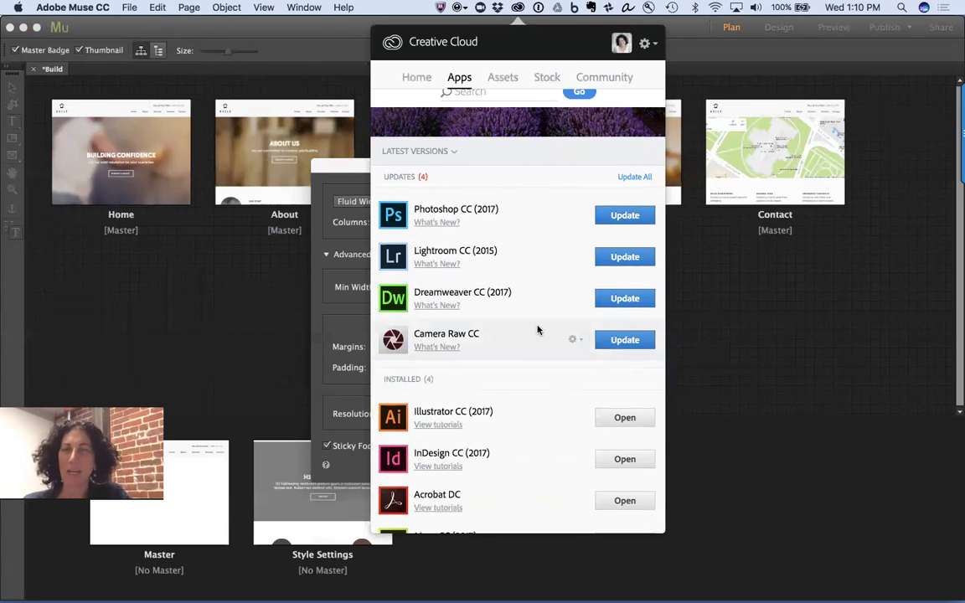
pyautogui.click(390, 10)
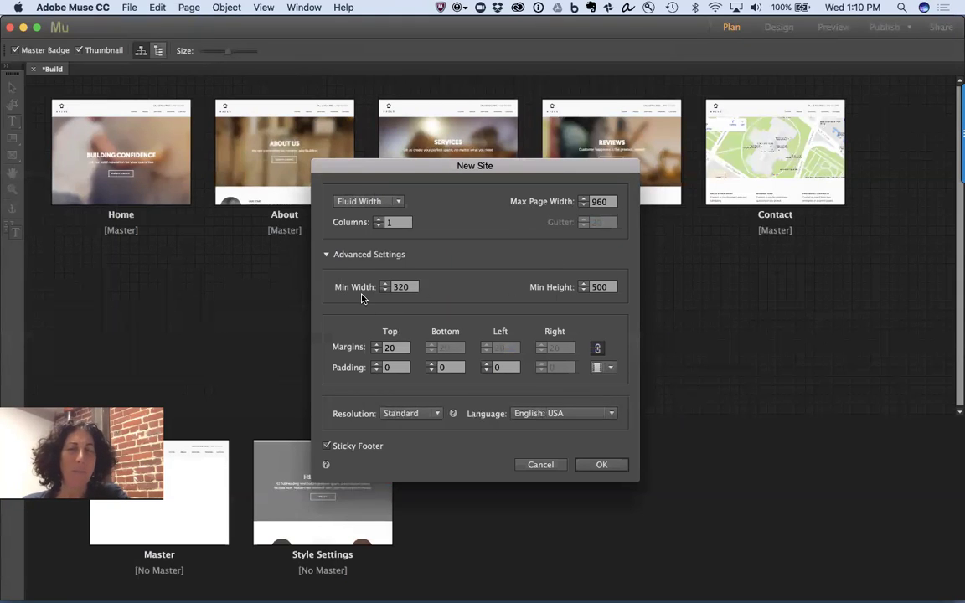
# - Create the new site as Fixed Width with a page width of 1200
pyautogui.click(368, 201)
pyautogui.click(364, 230)
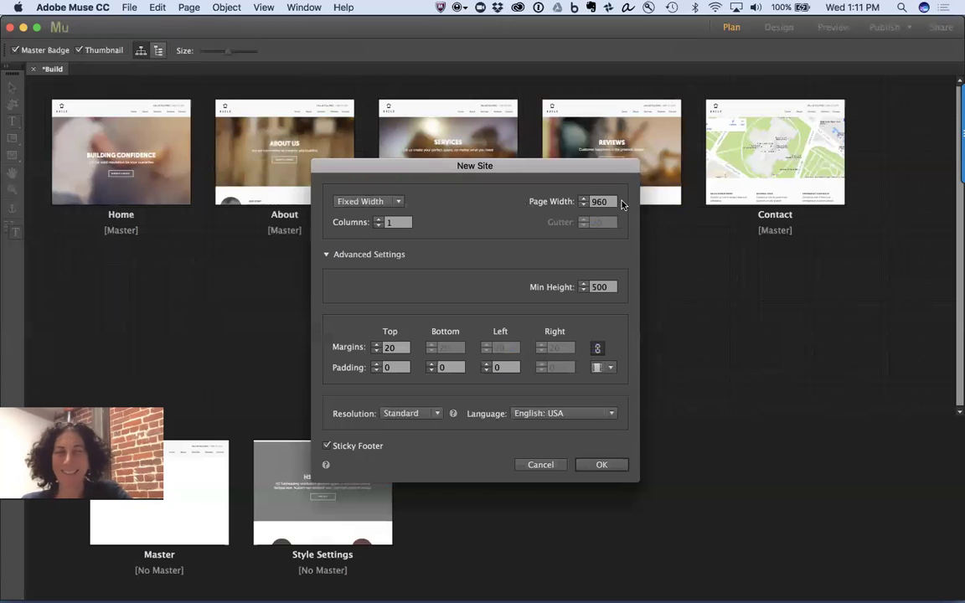
pyautogui.click(609, 202)
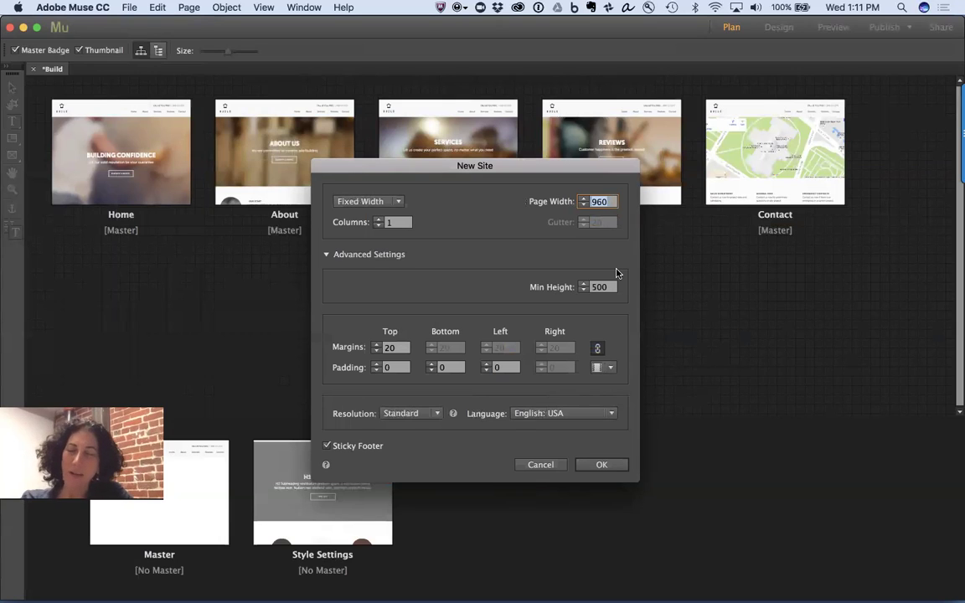
pyautogui.write('1200')
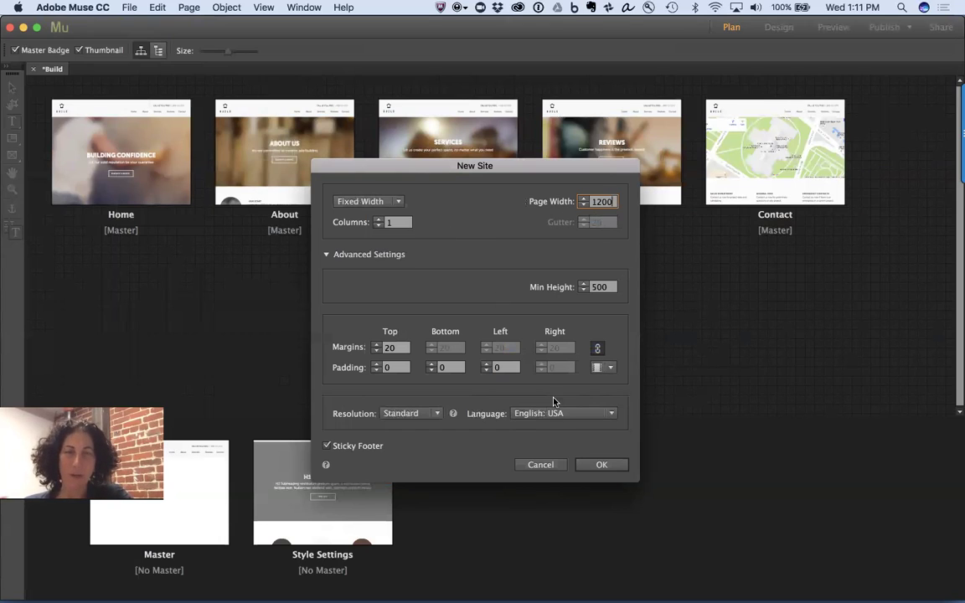
pyautogui.click(588, 464)
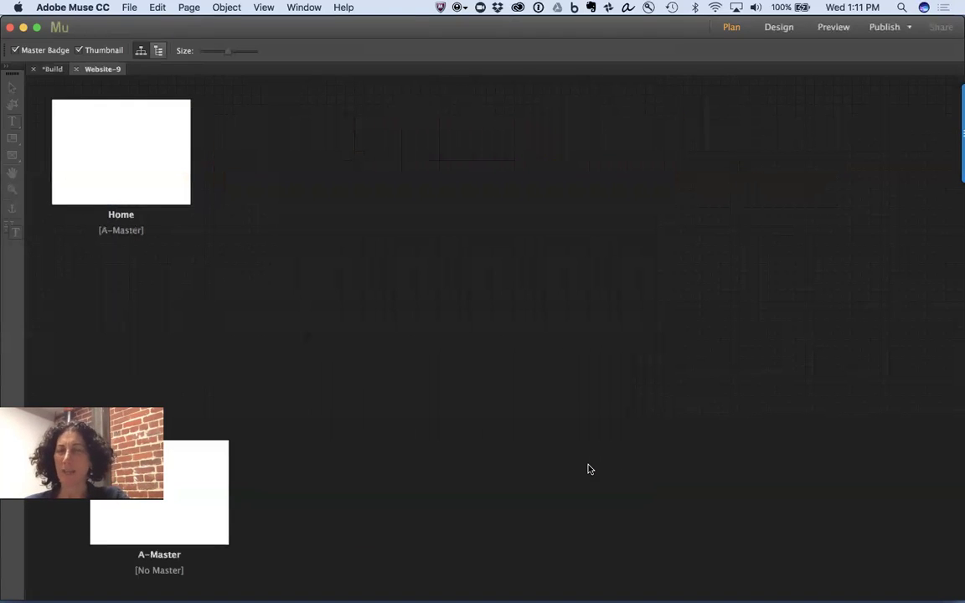
# - Open the A-Master page for editing from the site plan and check the display options for rulers, breakpoints and guides
pyautogui.click(155, 200)
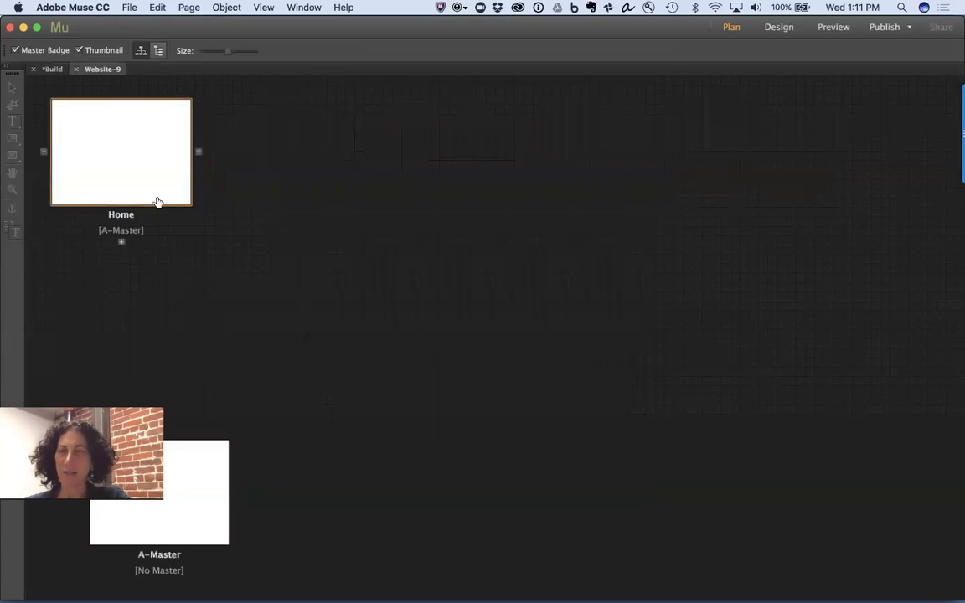
pyautogui.click(207, 511)
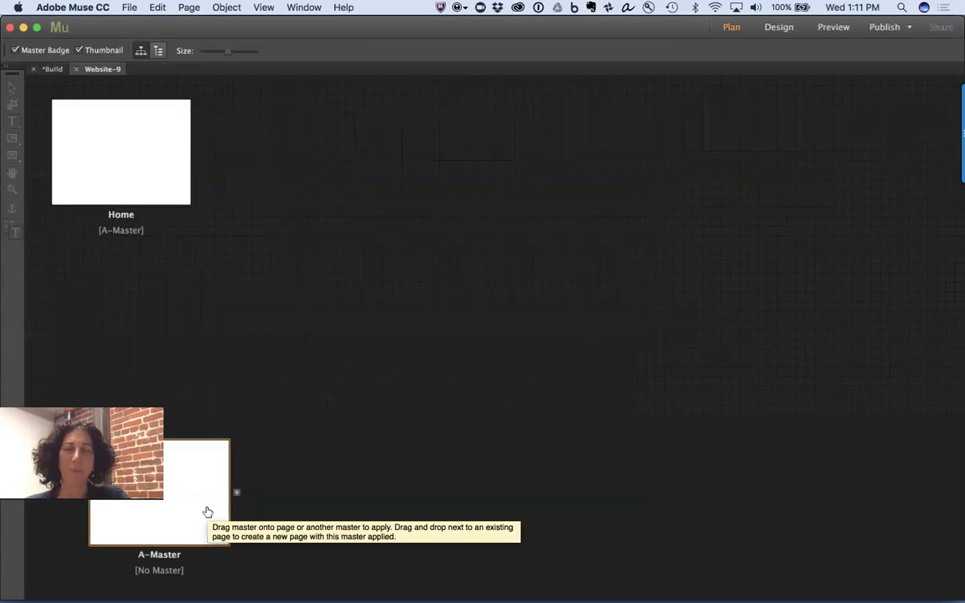
pyautogui.click(292, 228)
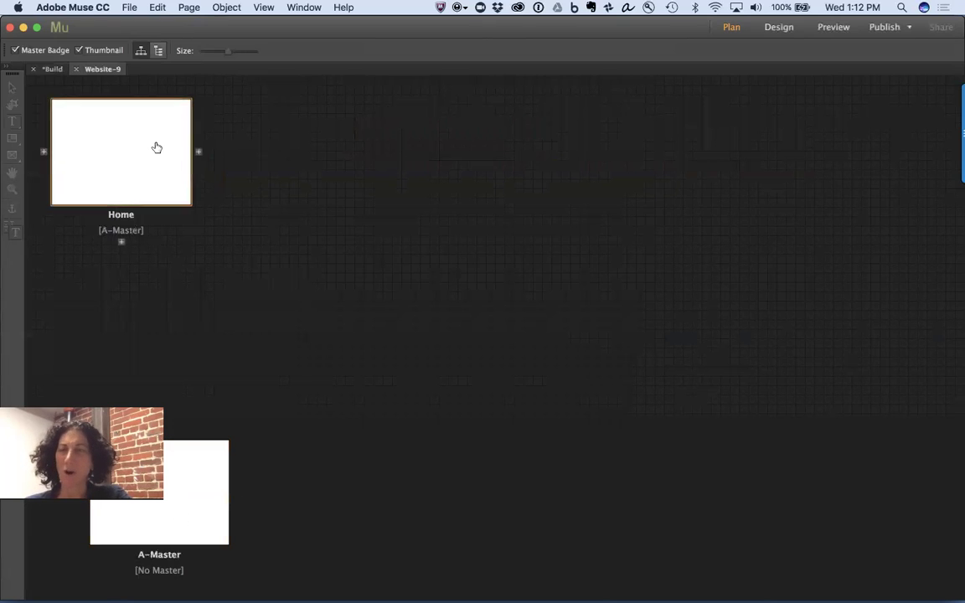
pyautogui.doubleClick(193, 487)
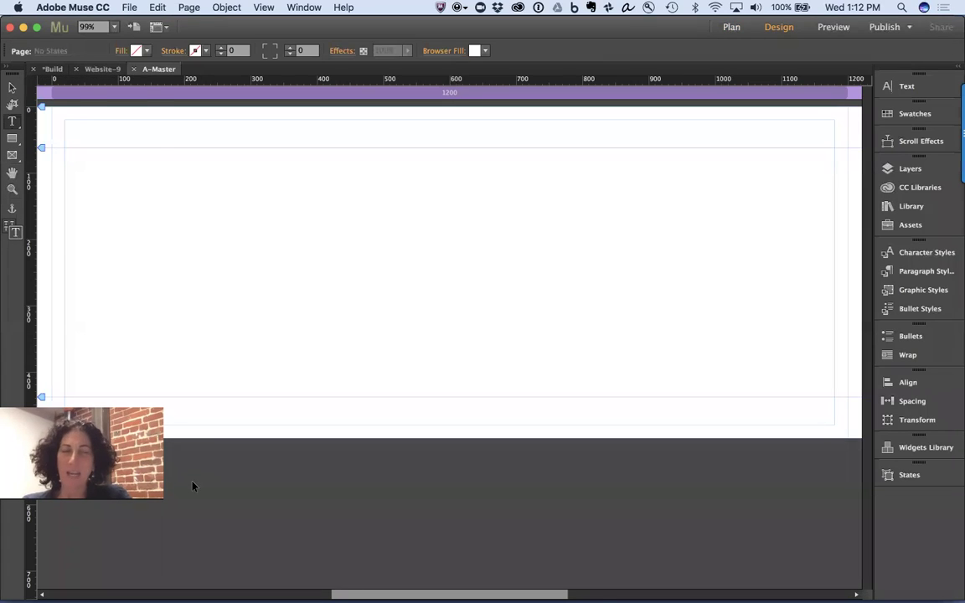
pyautogui.press('super+minus')
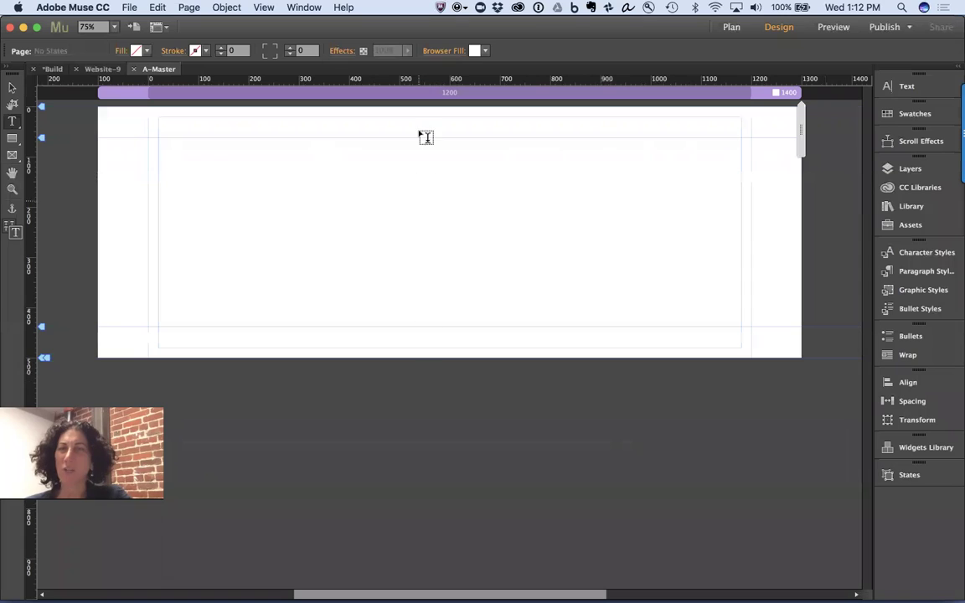
pyautogui.click(266, 8)
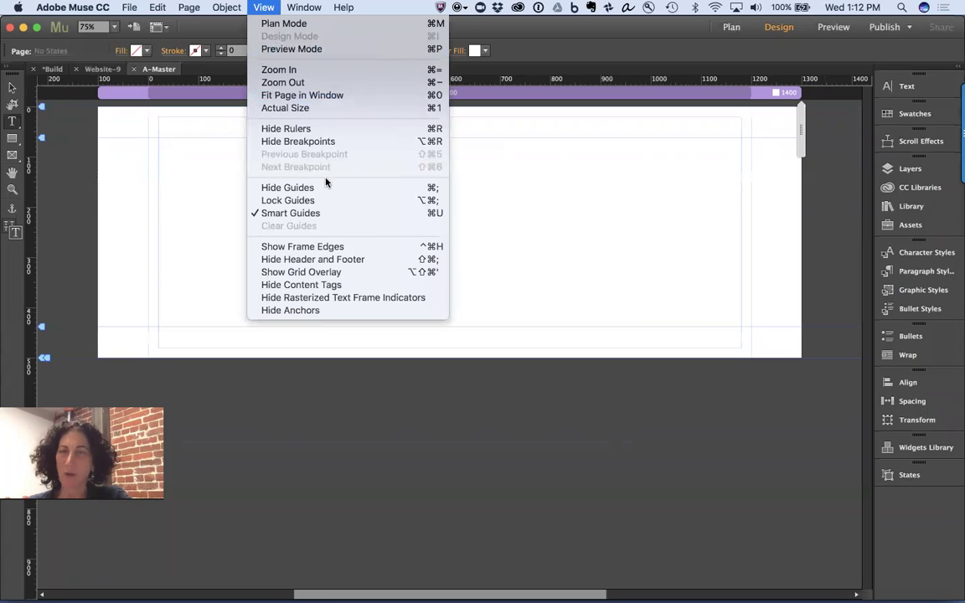
pyautogui.click(543, 223)
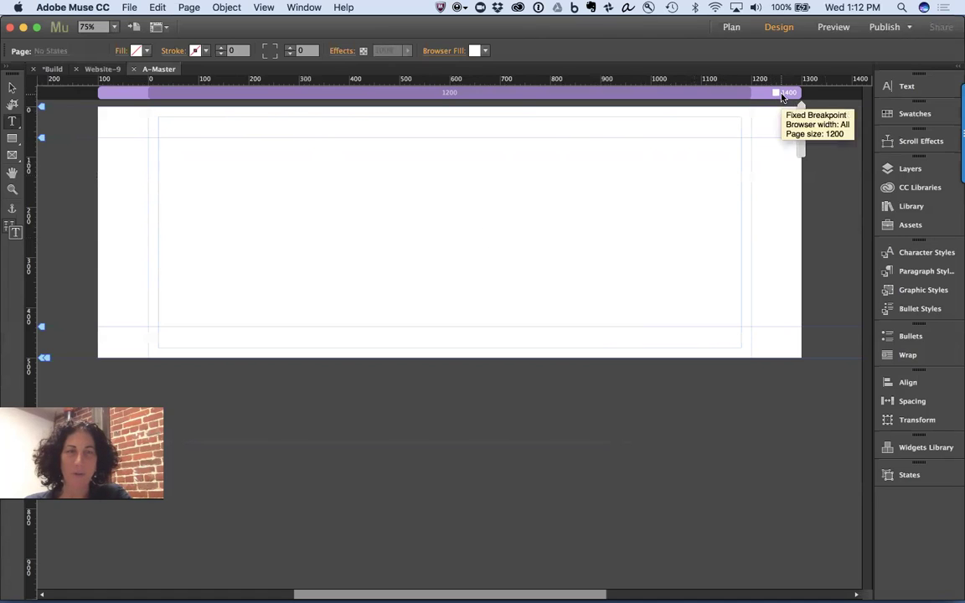
# - Fill the A-Master page with the solid magenta swatch and lower the colour's saturation to 20%
pyautogui.click(11, 86)
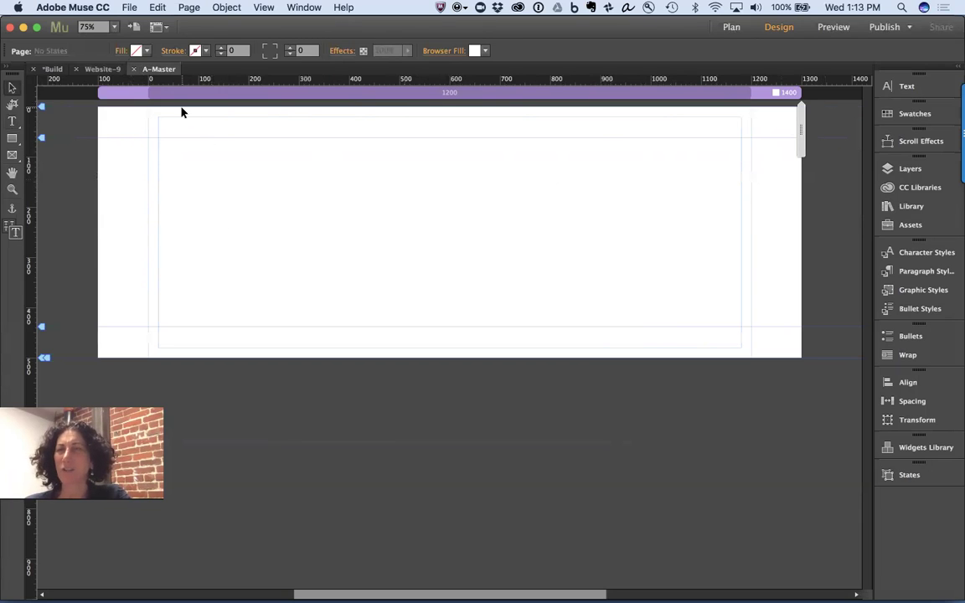
pyautogui.click(122, 52)
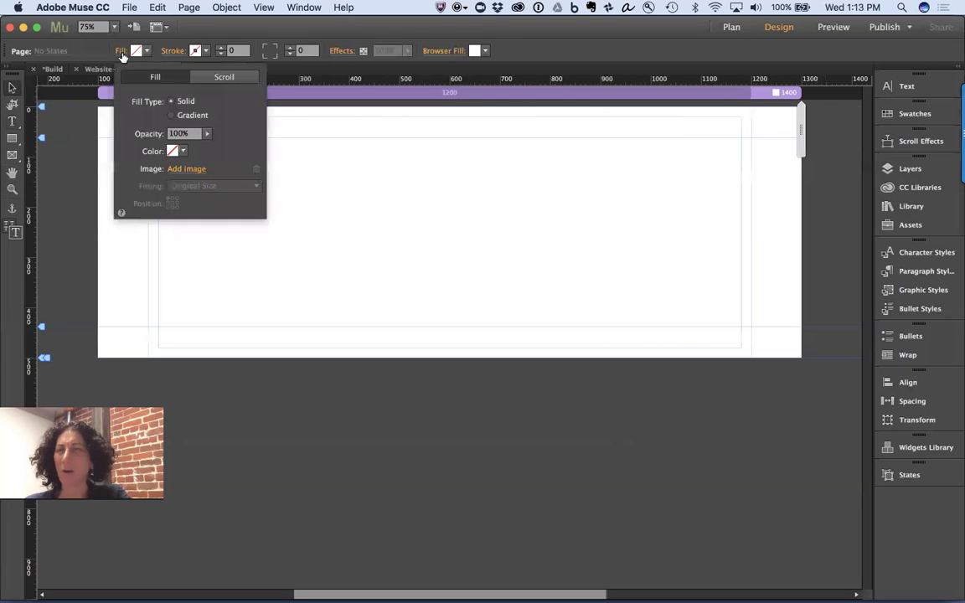
pyautogui.click(172, 152)
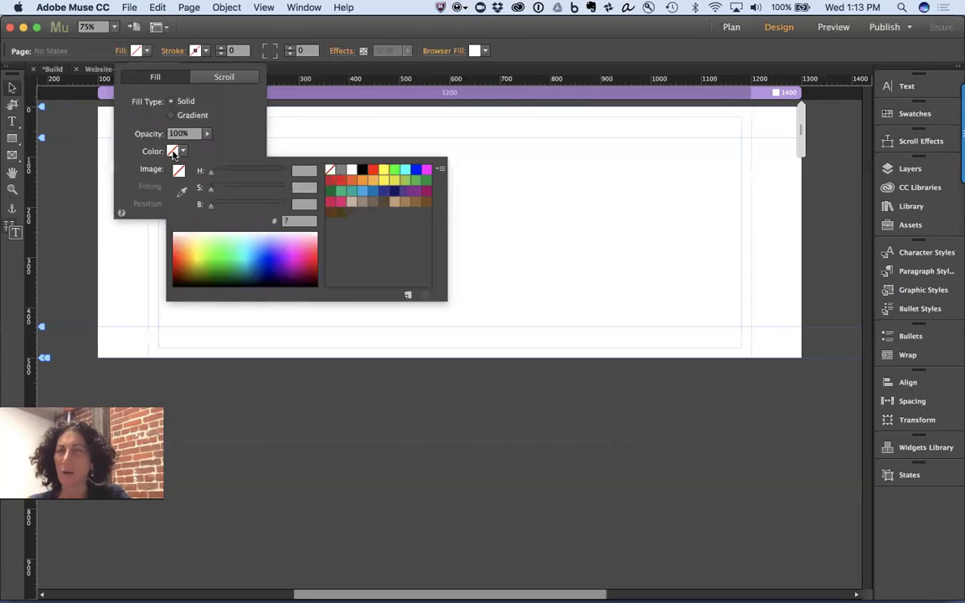
pyautogui.click(426, 171)
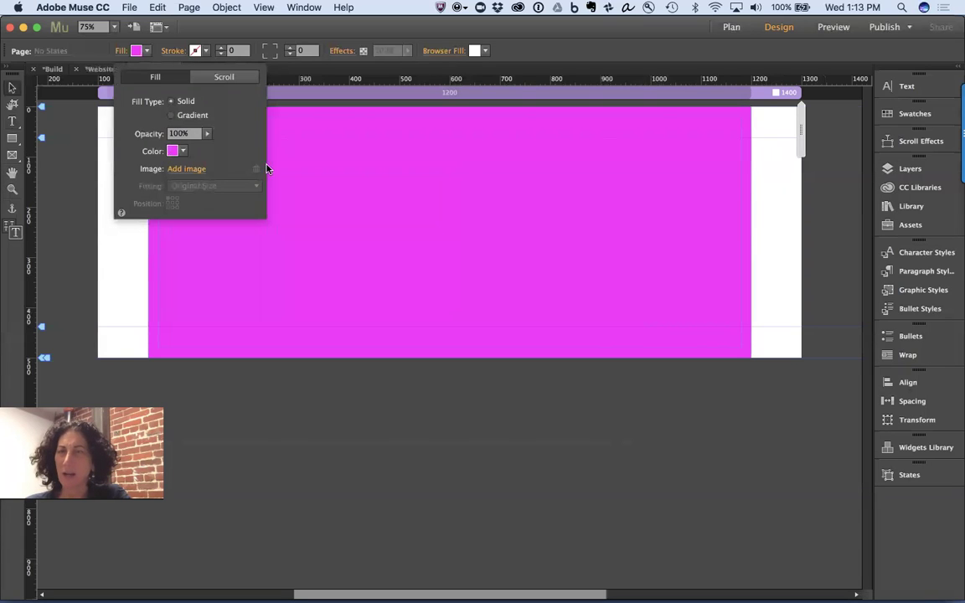
pyautogui.click(175, 153)
pyautogui.click(296, 192)
pyautogui.write('20')
pyautogui.press('Return')
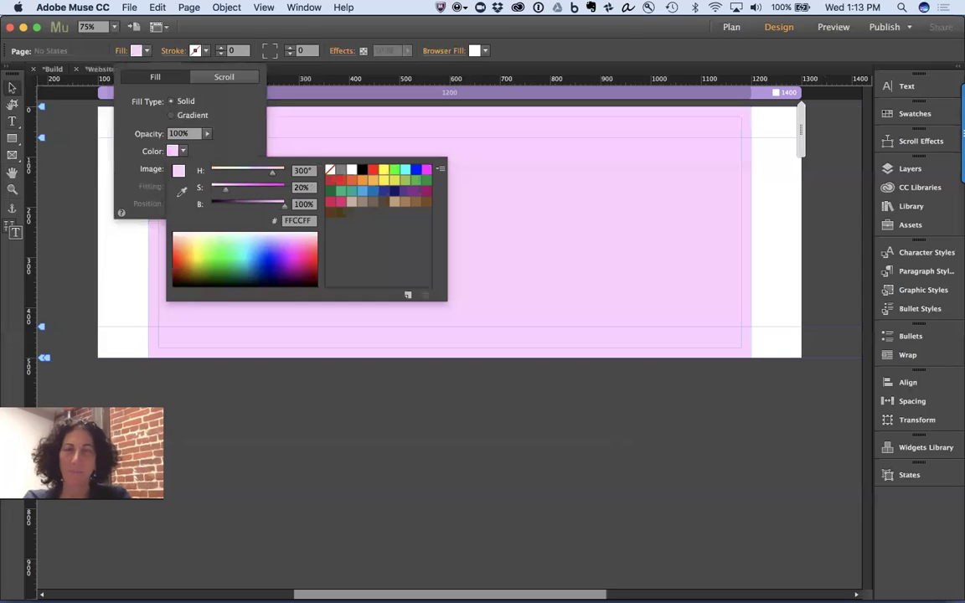
pyautogui.click(655, 263)
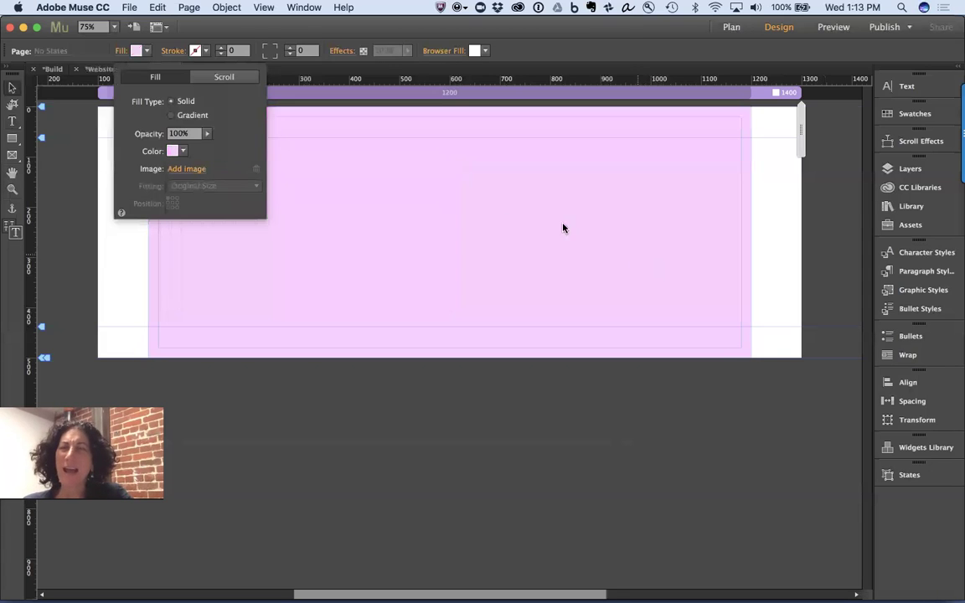
pyautogui.click(479, 40)
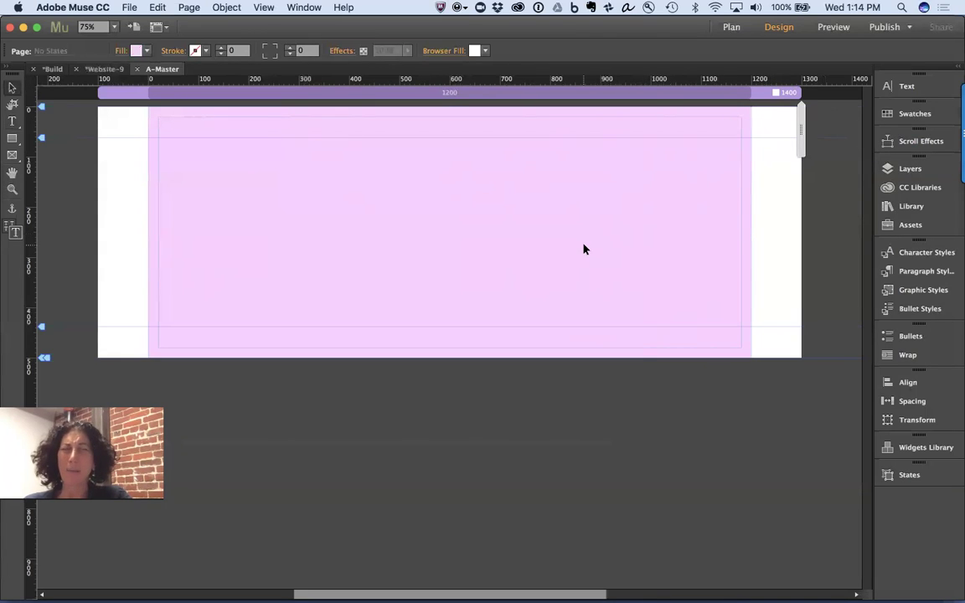
# - Add a fixed-width breakpoint at 1000 to the A-Master page and compare it with the 1200 breakpoint
pyautogui.rightClick(643, 94)
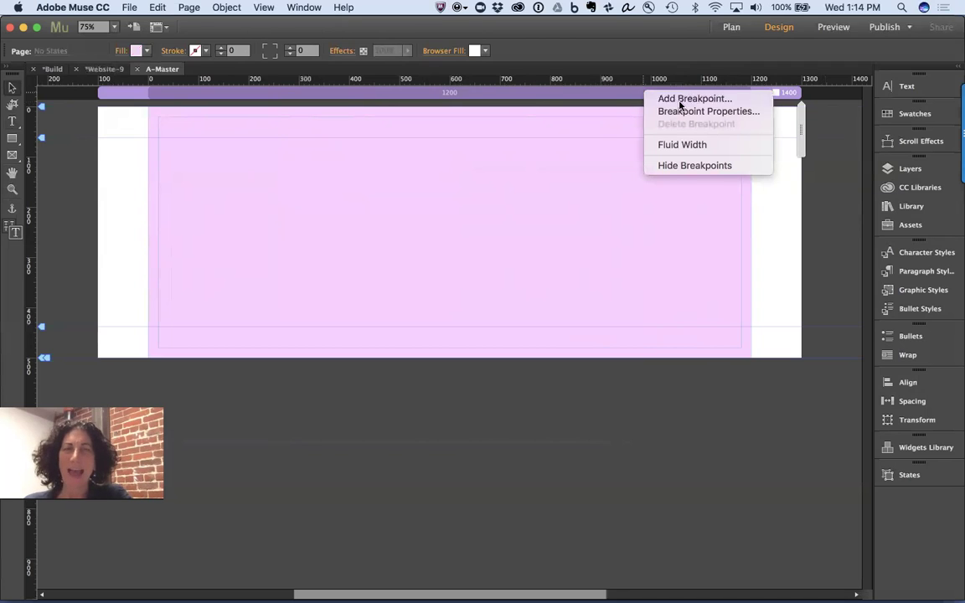
pyautogui.click(679, 99)
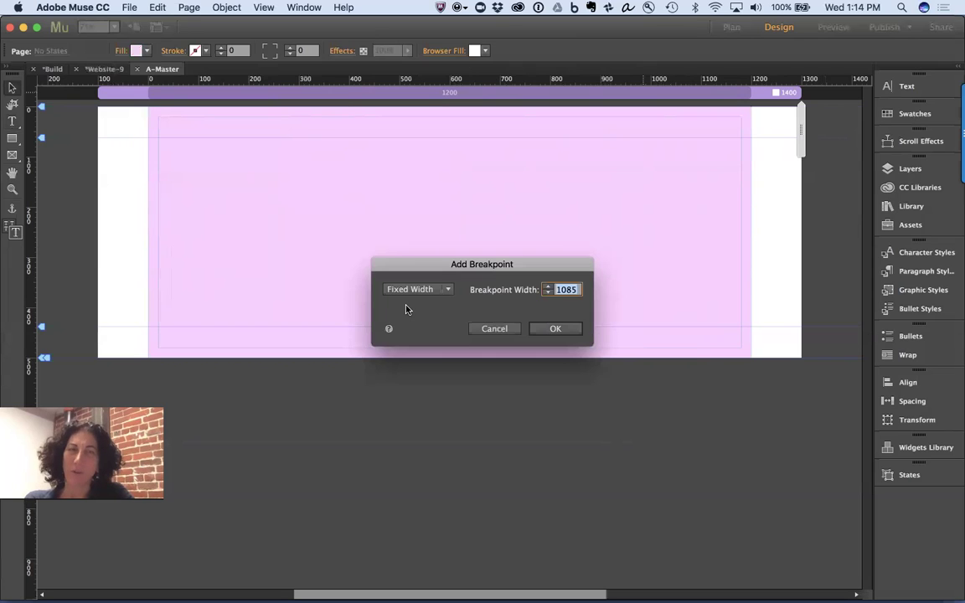
pyautogui.write('1000')
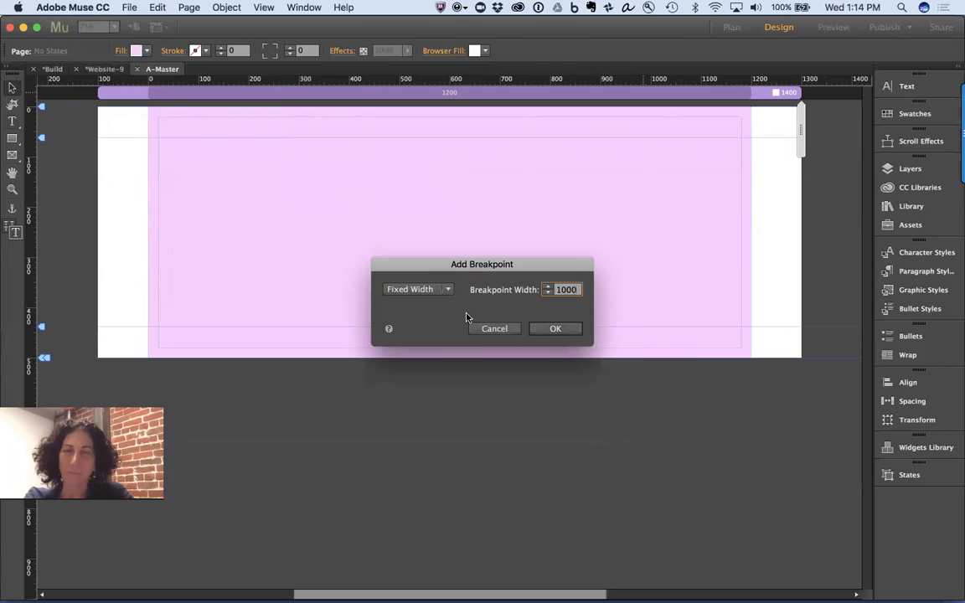
pyautogui.click(555, 328)
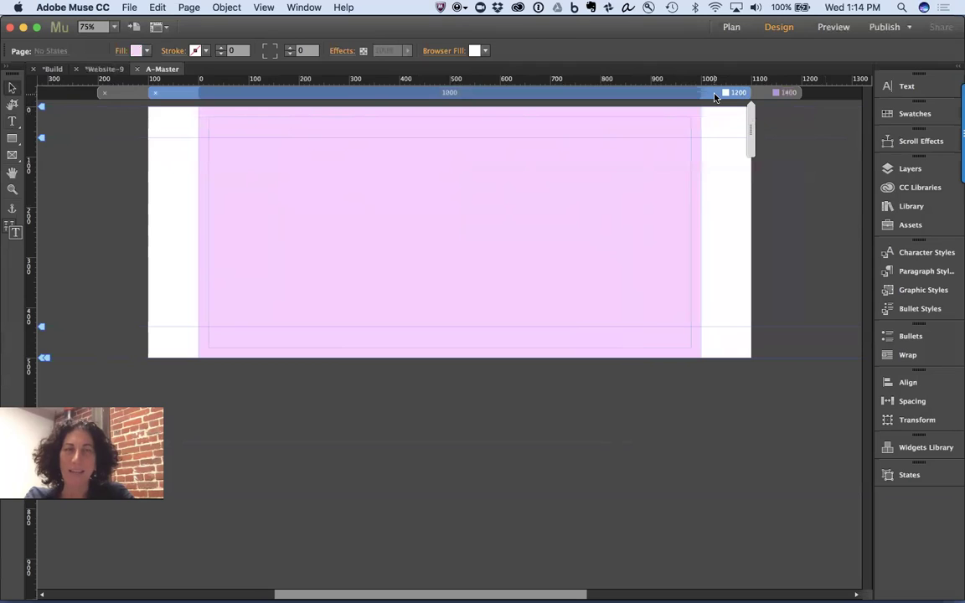
pyautogui.click(763, 93)
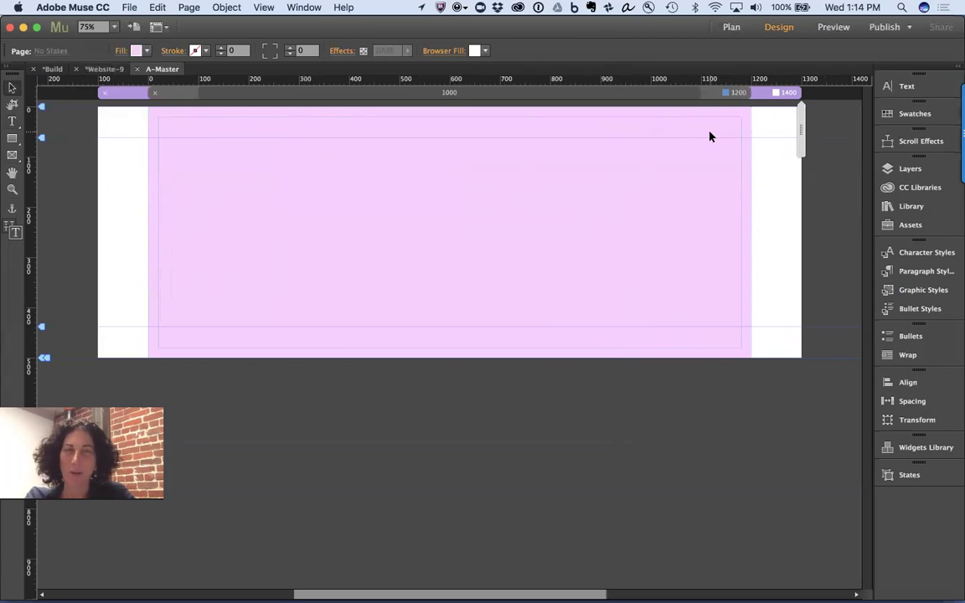
pyautogui.click(716, 93)
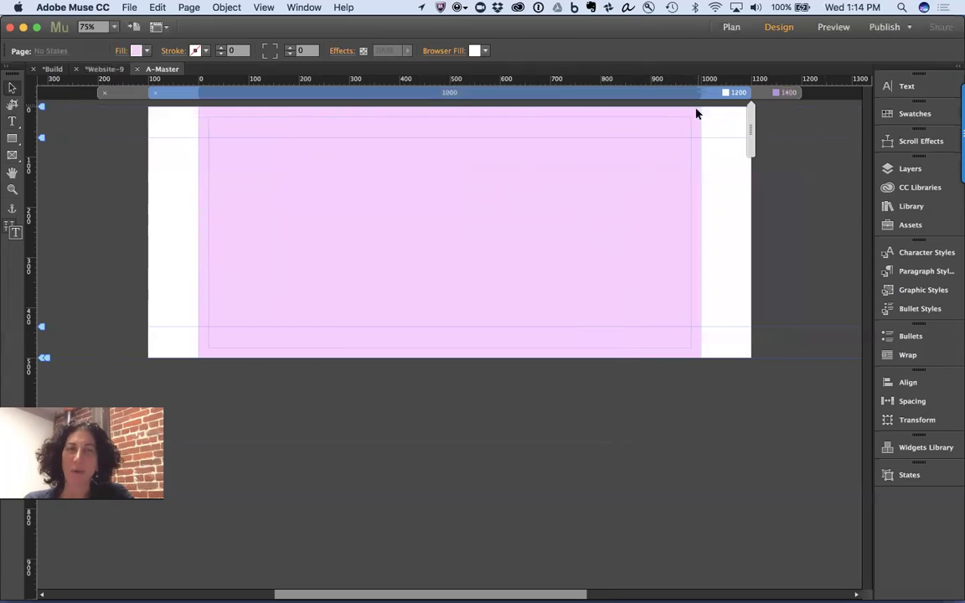
# - Add a fixed-width breakpoint at 800 to the A-Master page
pyautogui.rightClick(599, 94)
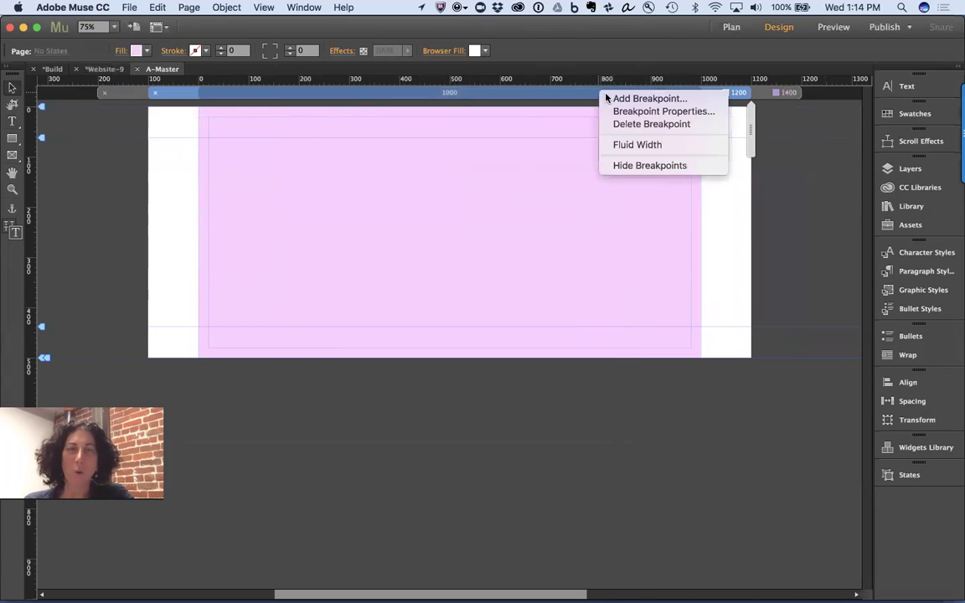
pyautogui.click(615, 100)
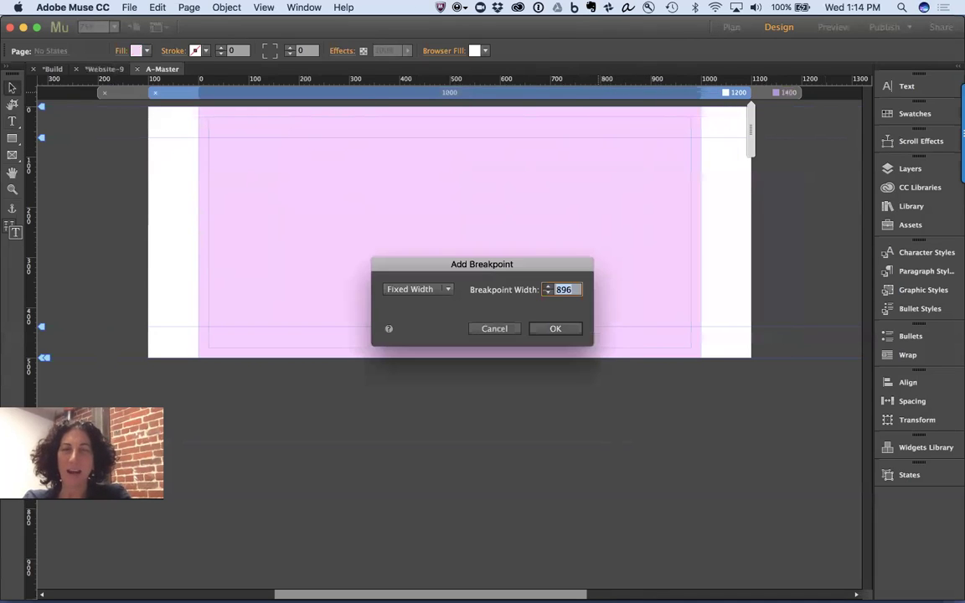
pyautogui.press('Return')
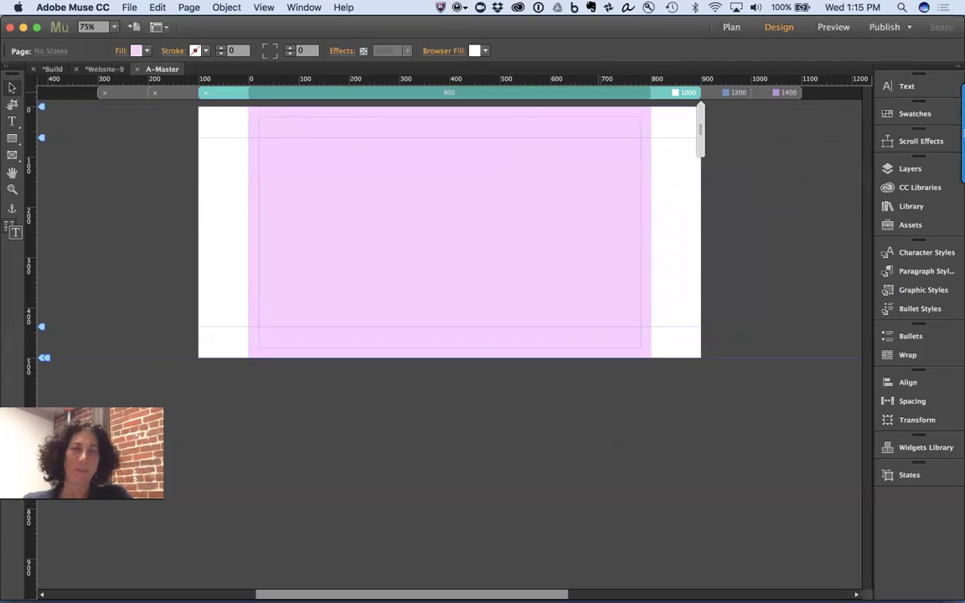
# - Add a fixed-width breakpoint to the A-Master page with a breakpoint width of 600
pyautogui.rightClick(503, 93)
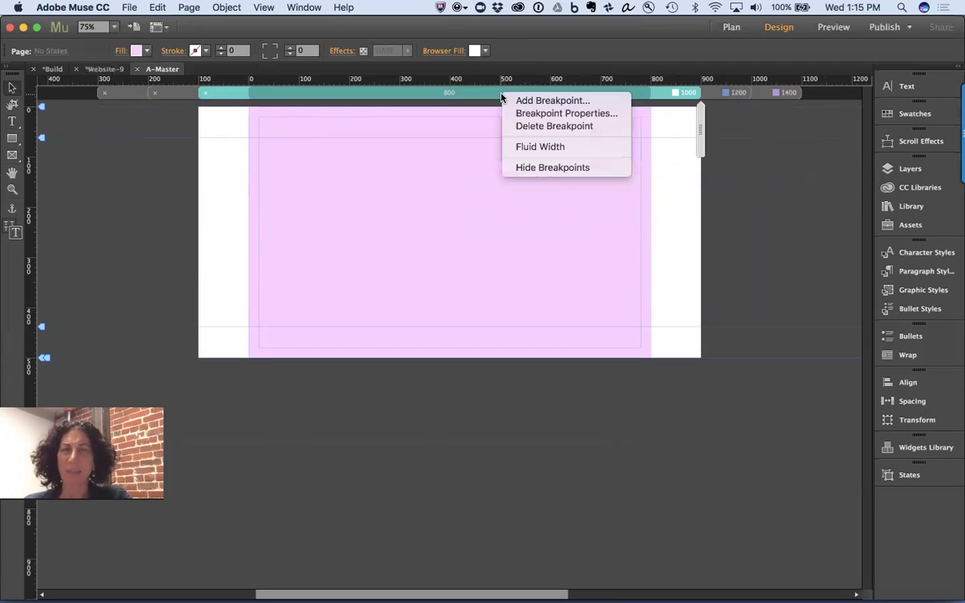
pyautogui.click(538, 101)
pyautogui.write('600')
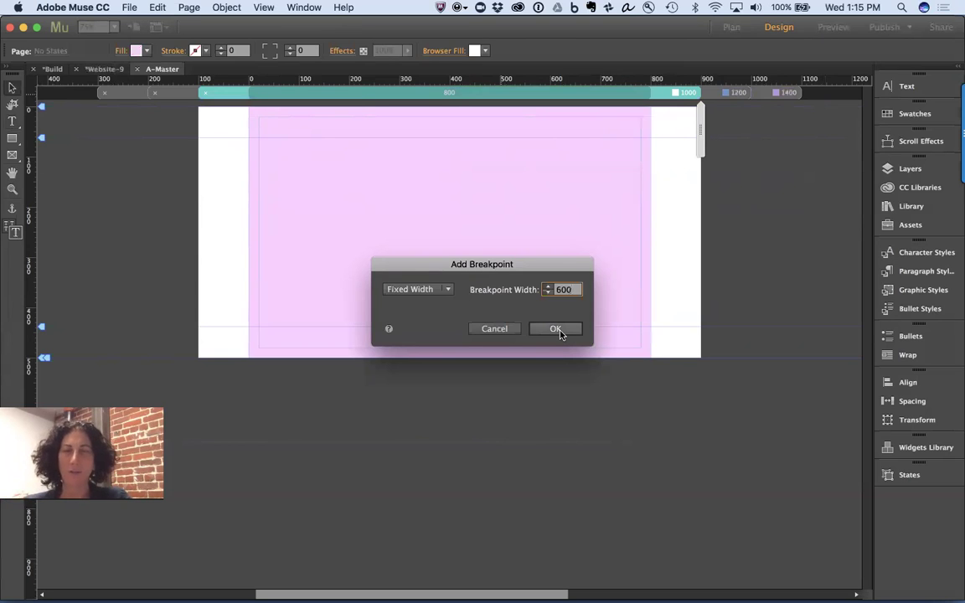
pyautogui.click(416, 289)
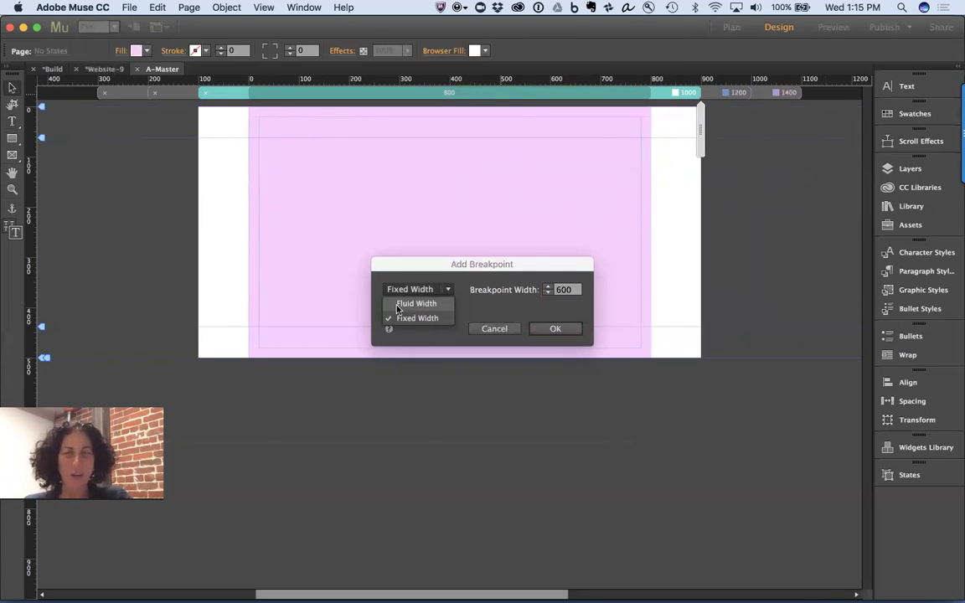
pyautogui.click(495, 312)
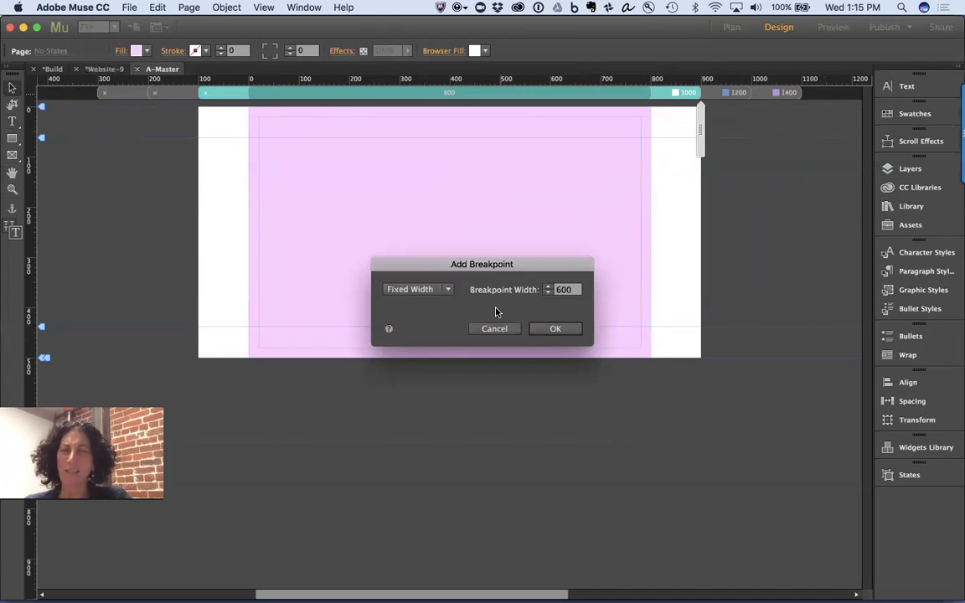
pyautogui.click(555, 328)
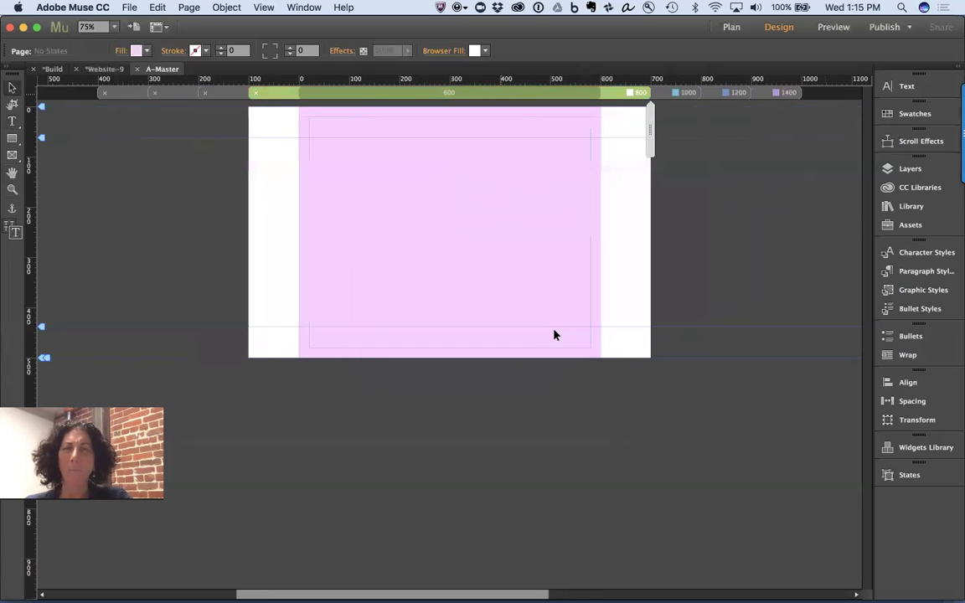
# - Change the smallest breakpoint to Fluid Width with a breakpoint width of 600 and a minimum width of 380
pyautogui.rightClick(563, 95)
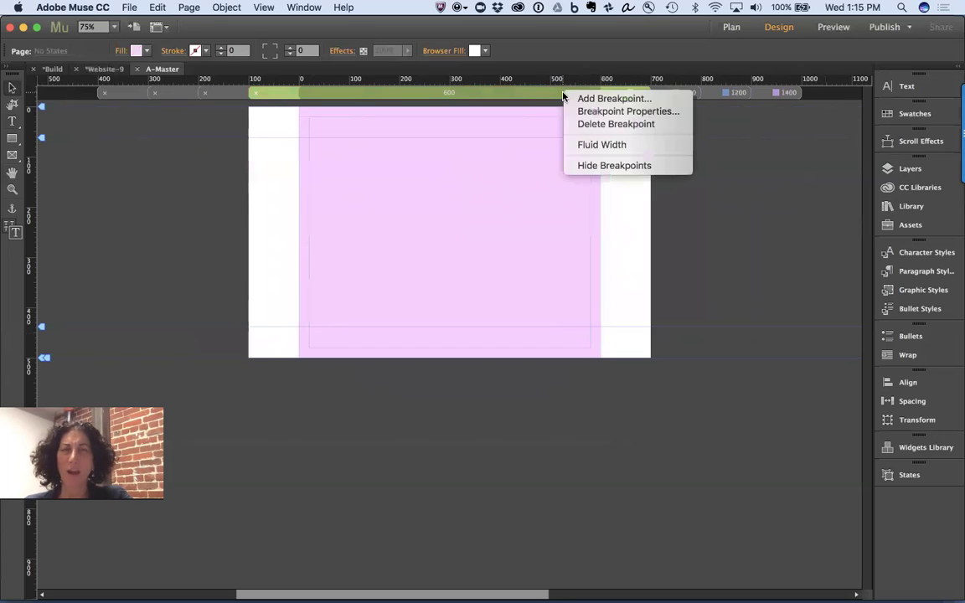
pyautogui.click(578, 113)
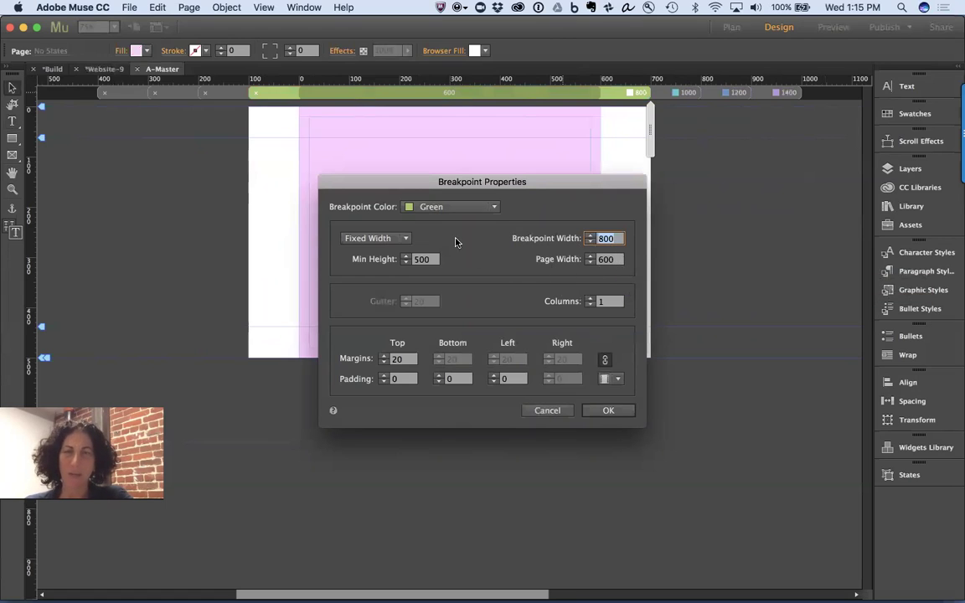
pyautogui.click(370, 241)
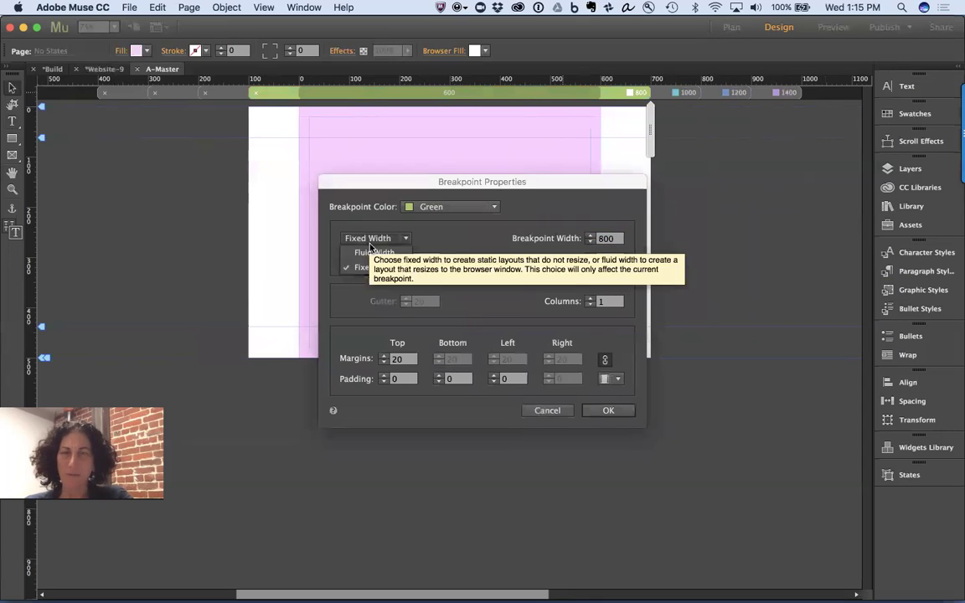
pyautogui.click(365, 253)
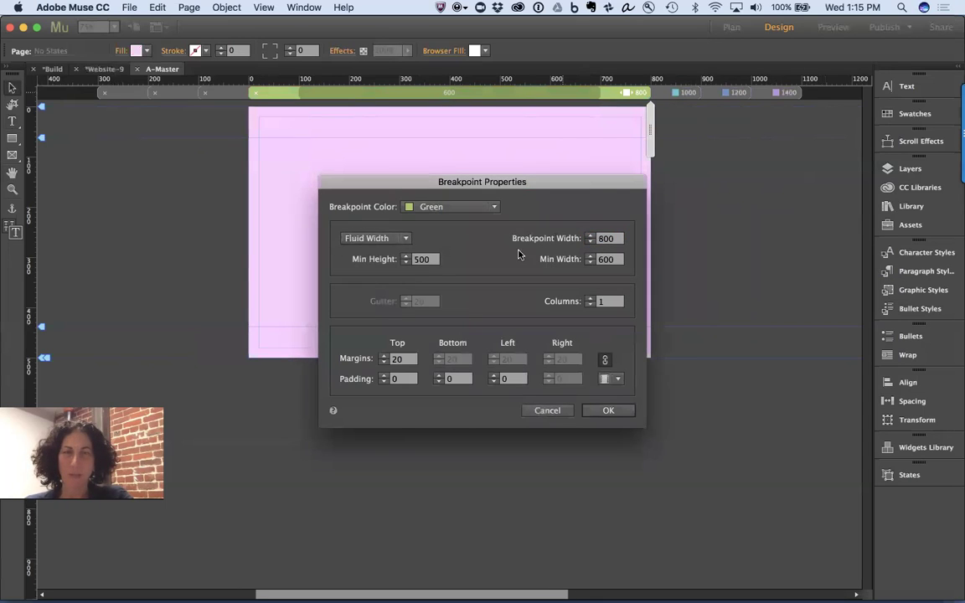
pyautogui.doubleClick(606, 241)
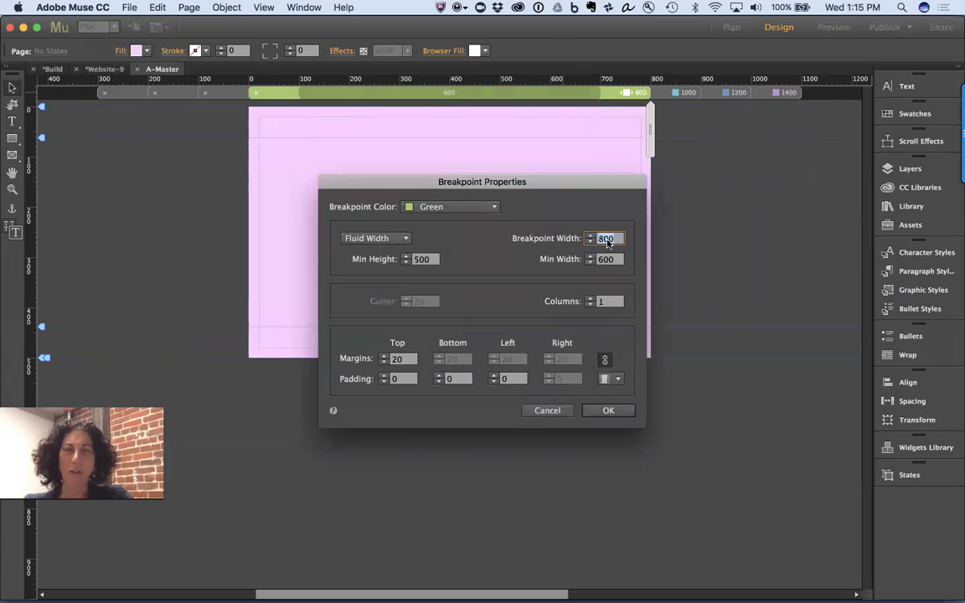
pyautogui.write('600')
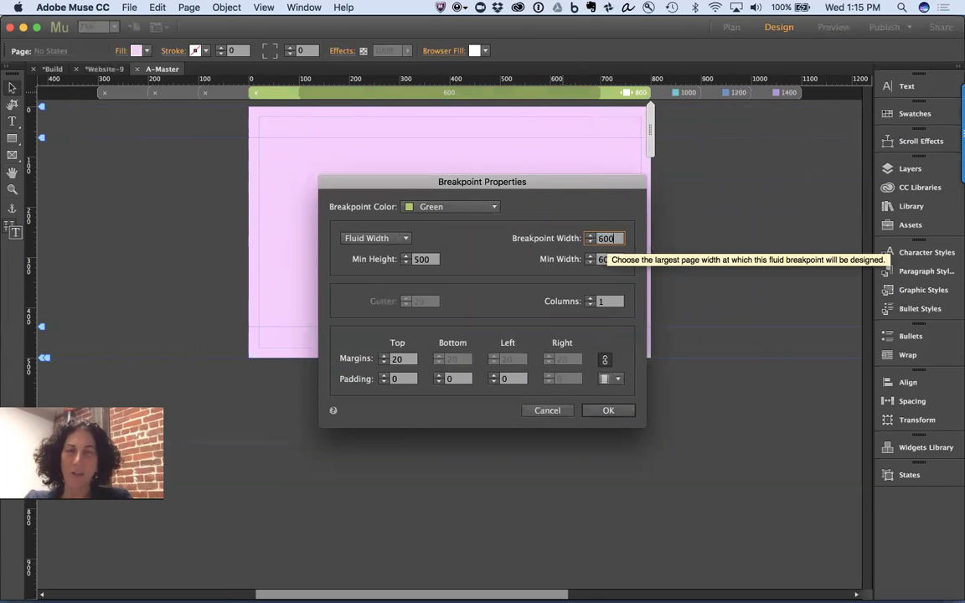
pyautogui.press('Tab')
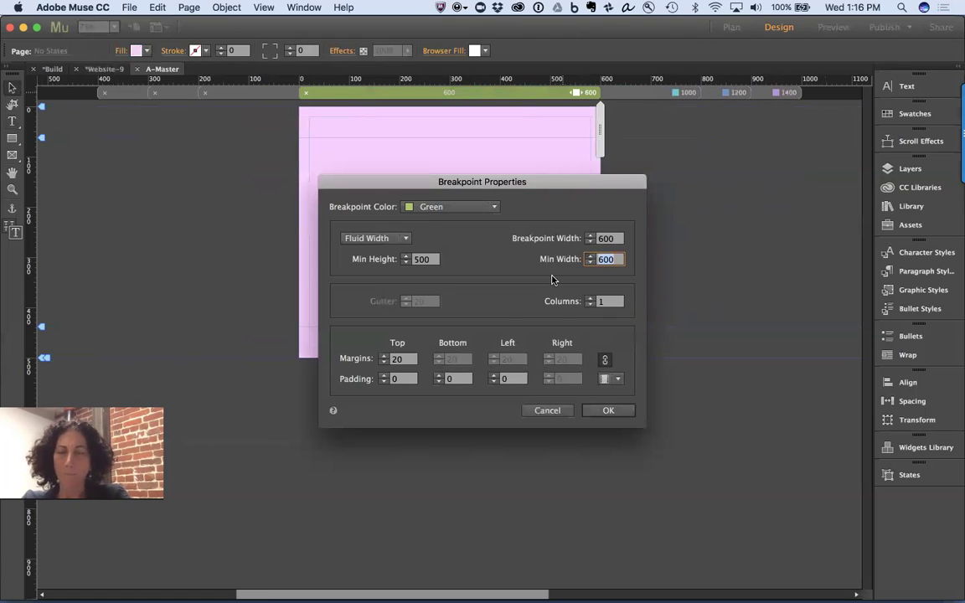
pyautogui.write('380')
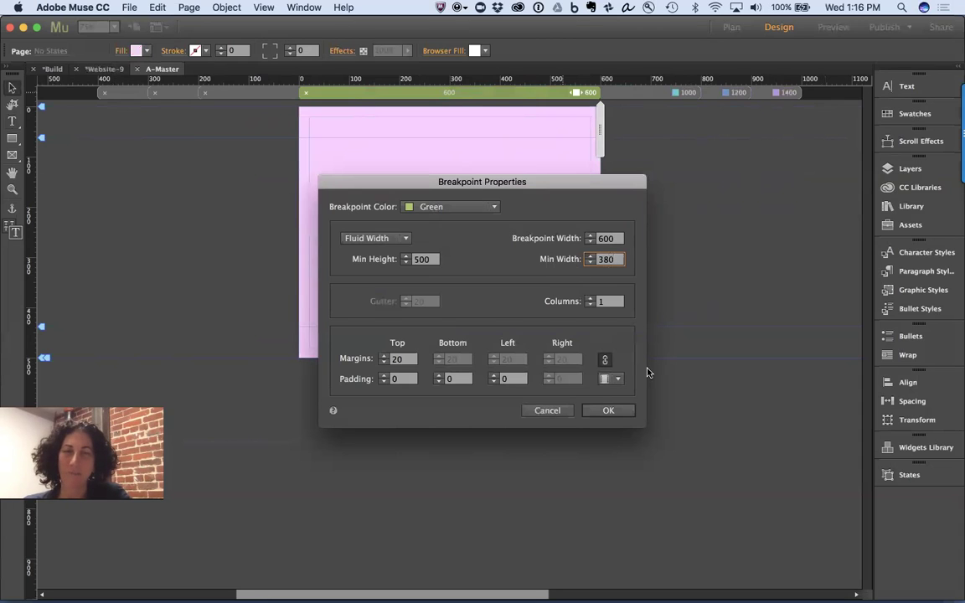
pyautogui.click(609, 410)
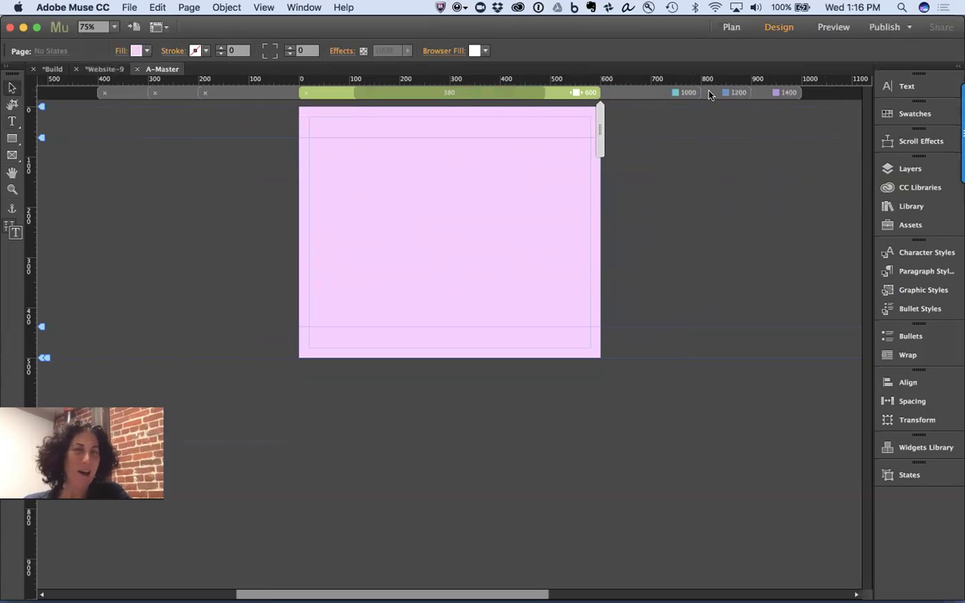
# - Add a fixed-width breakpoint at 800 between the 600 and 1000 breakpoints
pyautogui.rightClick(634, 96)
pyautogui.click(660, 100)
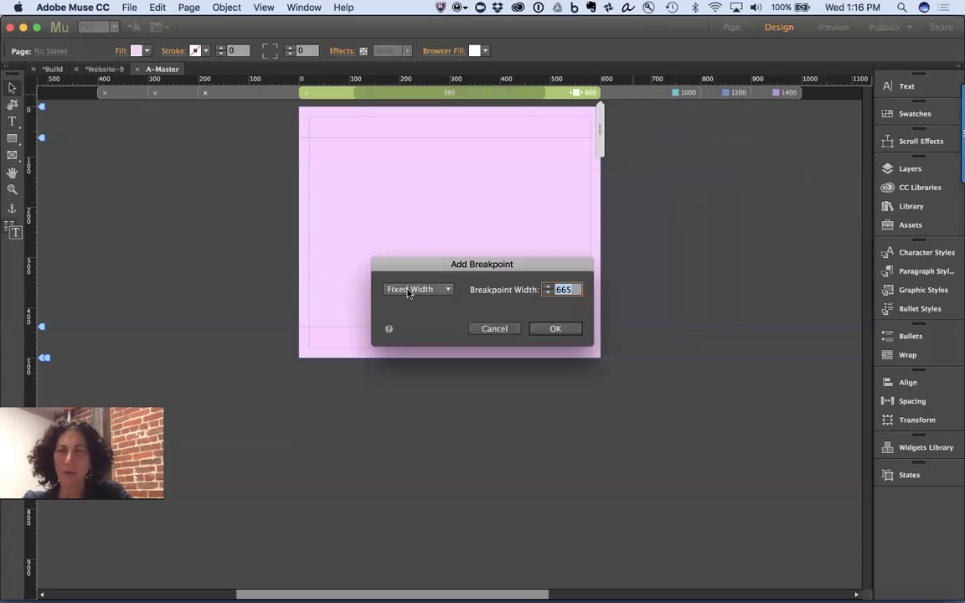
pyautogui.write('600')
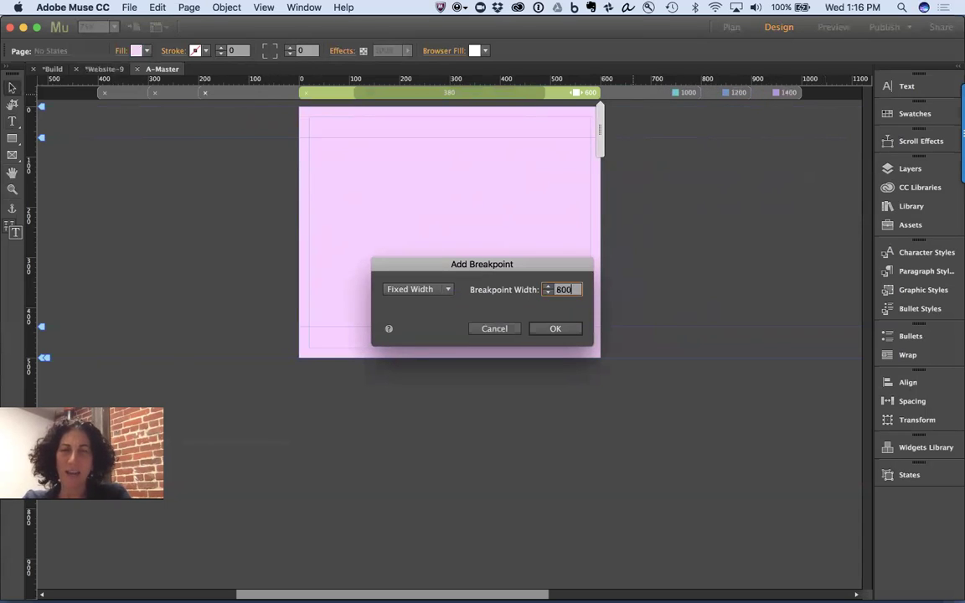
pyautogui.click(565, 328)
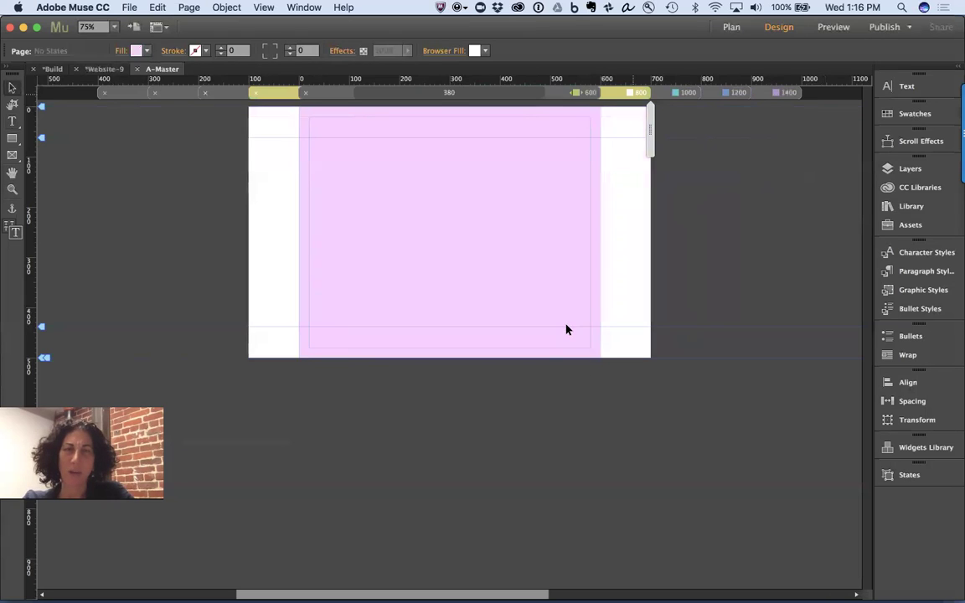
# - Compare the page layout at the 1400, 1200, 600 and 800 breakpoints, returning to the 1400 breakpoint
pyautogui.click(772, 92)
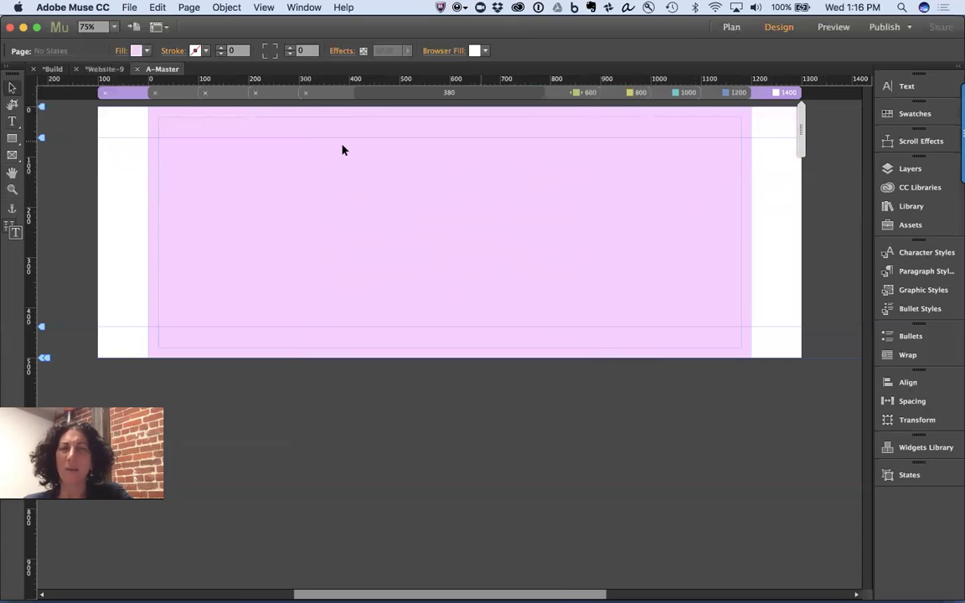
pyautogui.click(718, 93)
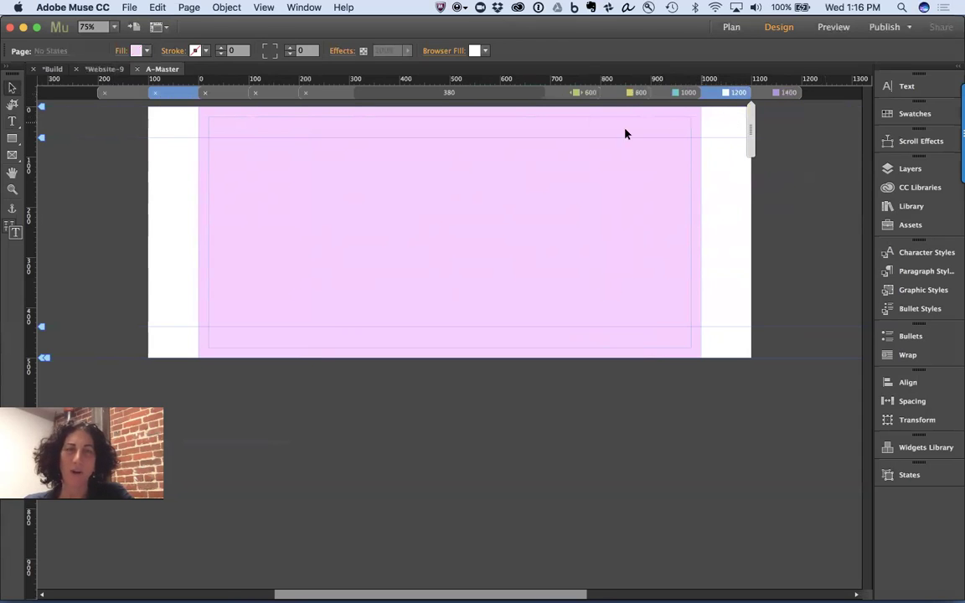
pyautogui.click(558, 95)
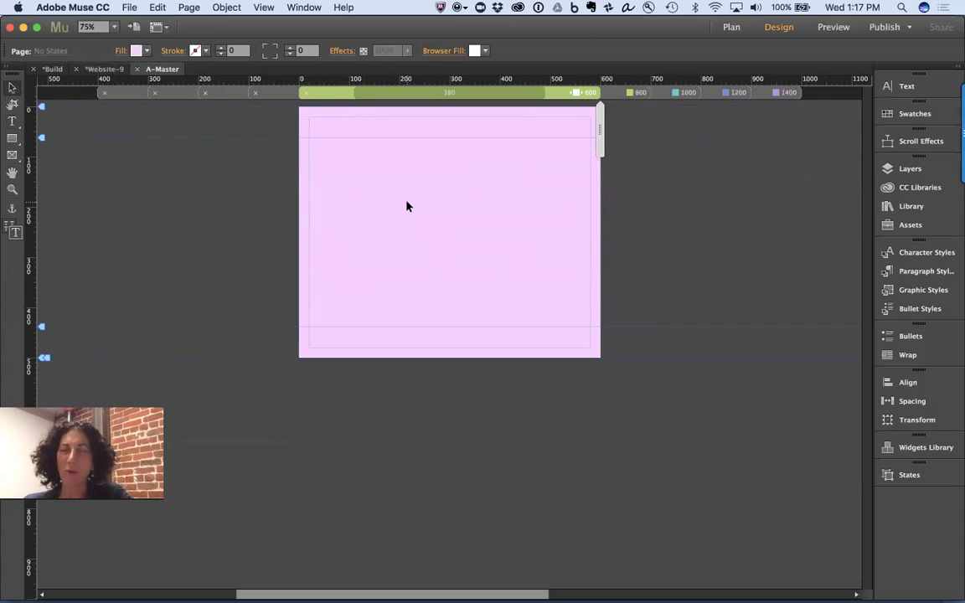
pyautogui.click(622, 94)
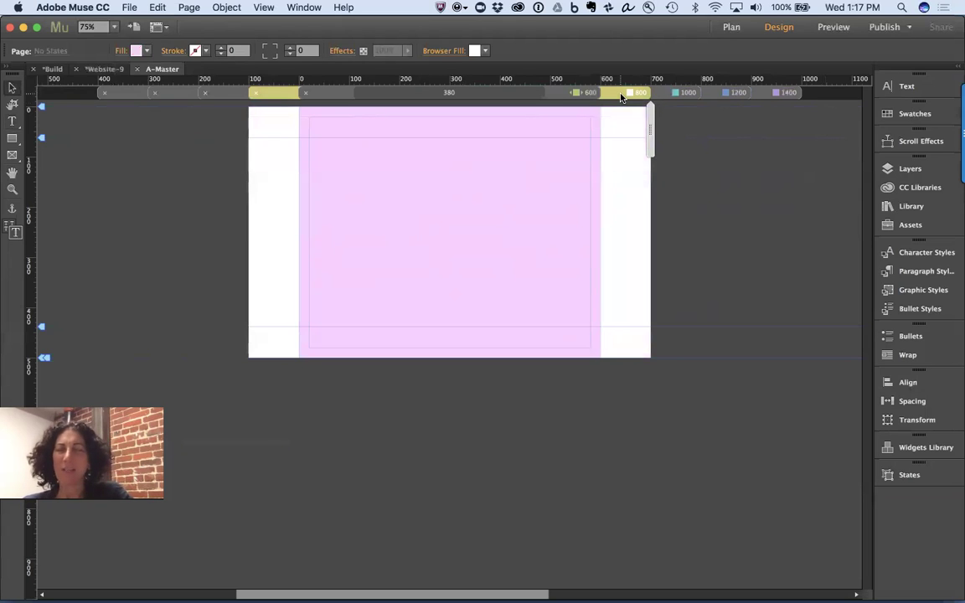
pyautogui.click(764, 93)
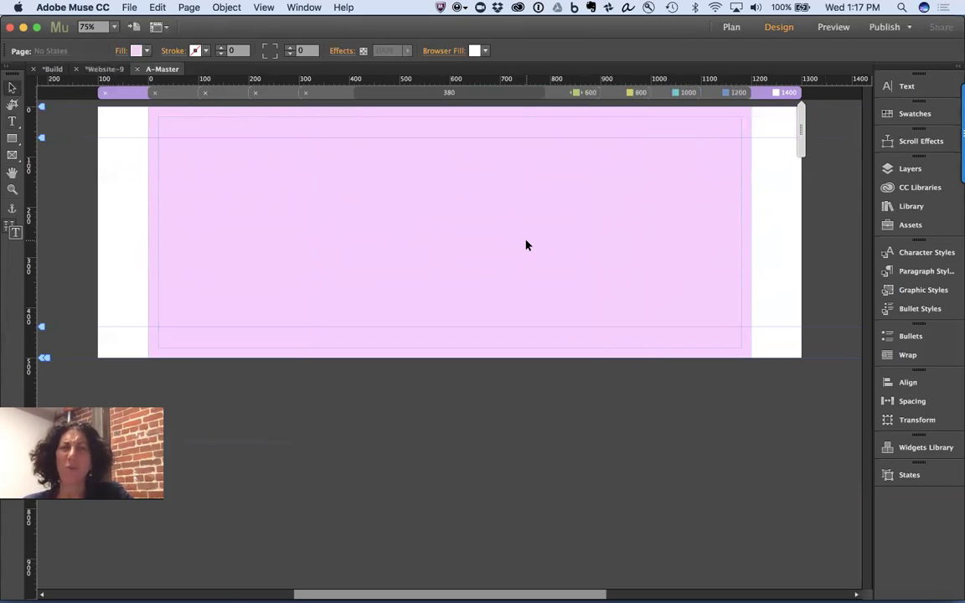
# - Place the block_img_text_2 graphic from the Mu_Fixed_Jam CC library on the master page
pyautogui.click(904, 188)
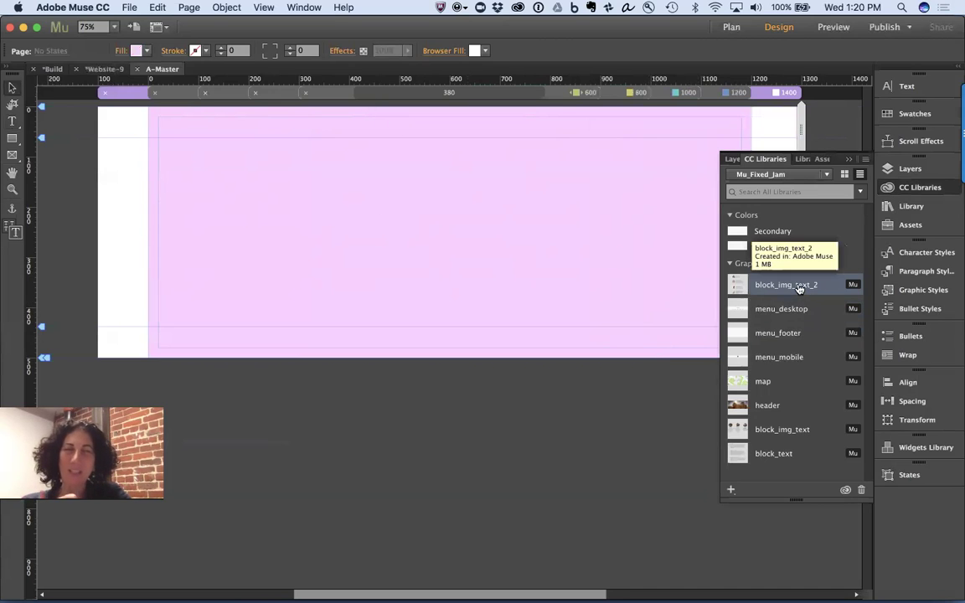
pyautogui.moveTo(800, 288); pyautogui.dragTo(358, 182)
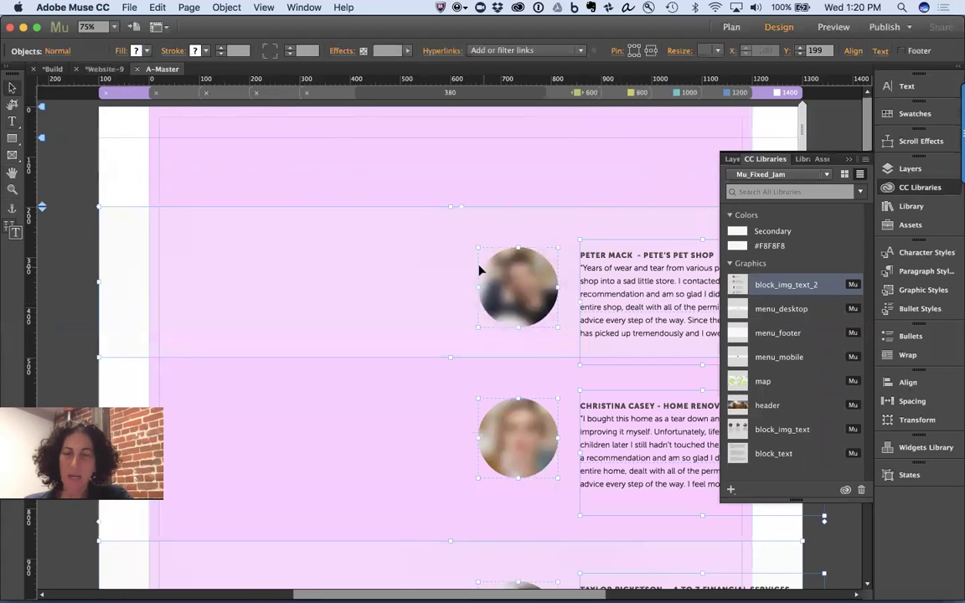
pyautogui.press('super+minus')
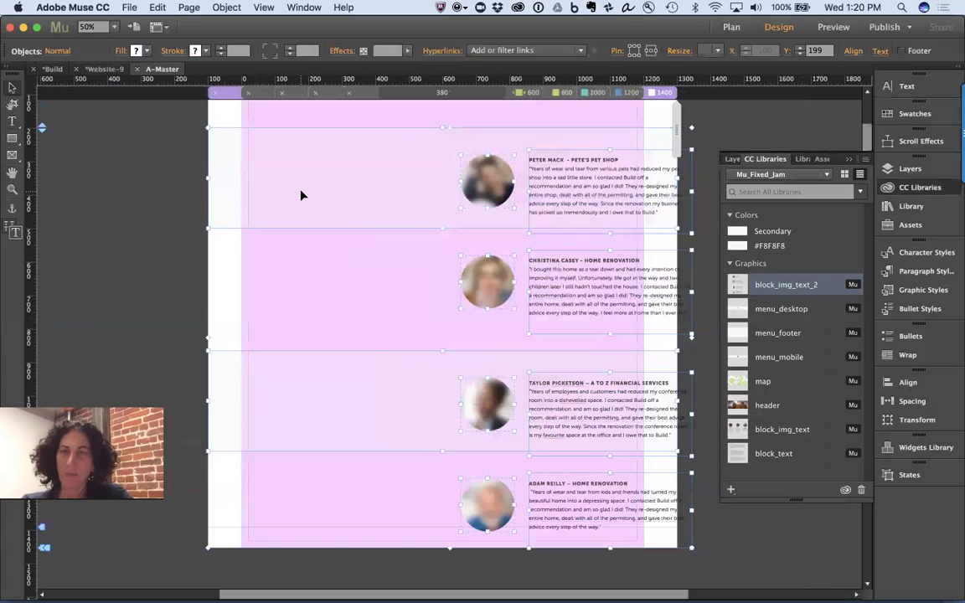
pyautogui.click(125, 211)
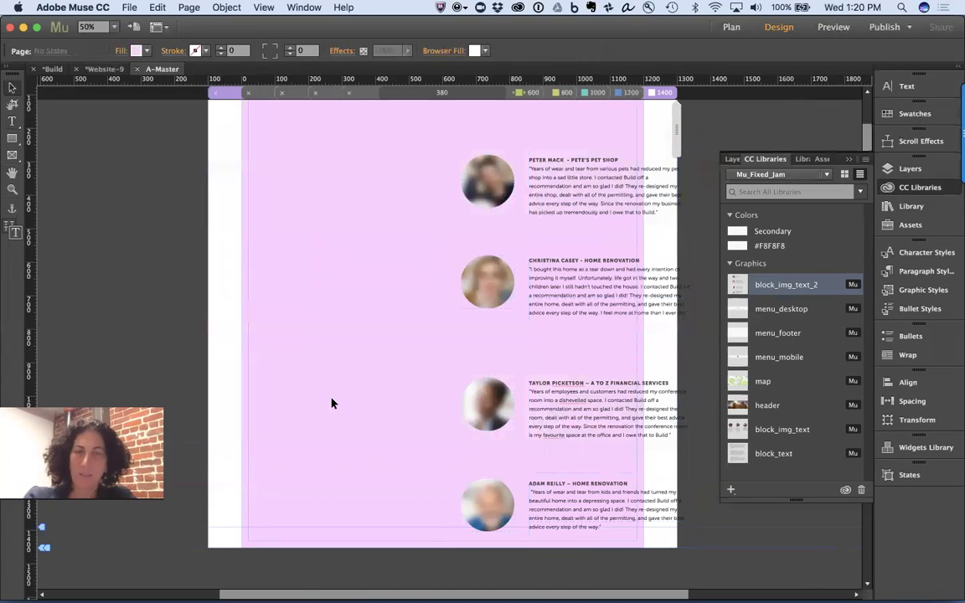
# - Move all the placed testimonial images and text frames together to X 226, Y 186 on the page
pyautogui.press('super+a')
pyautogui.moveTo(607, 182); pyautogui.dragTo(463, 153)
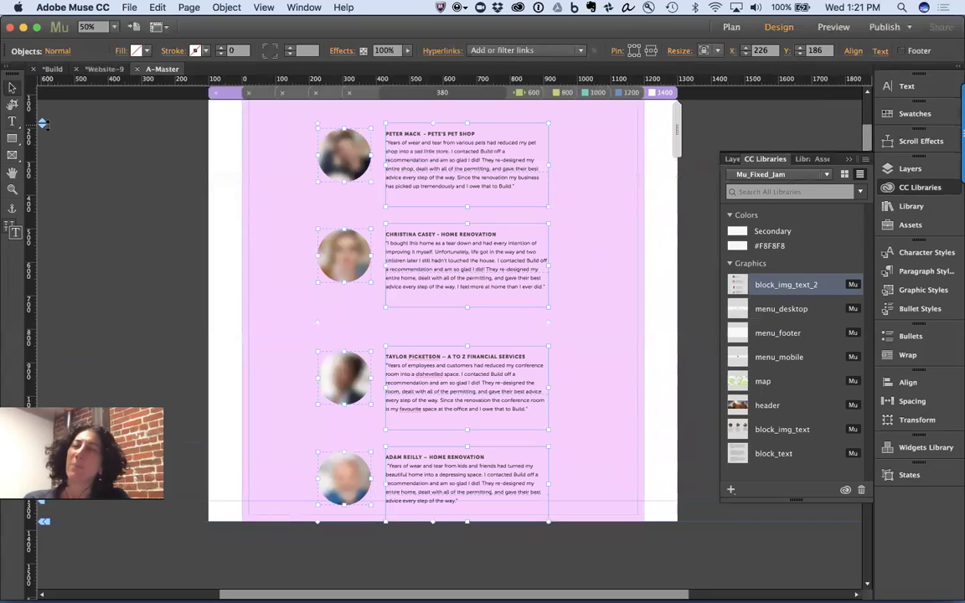
pyautogui.click(243, 201)
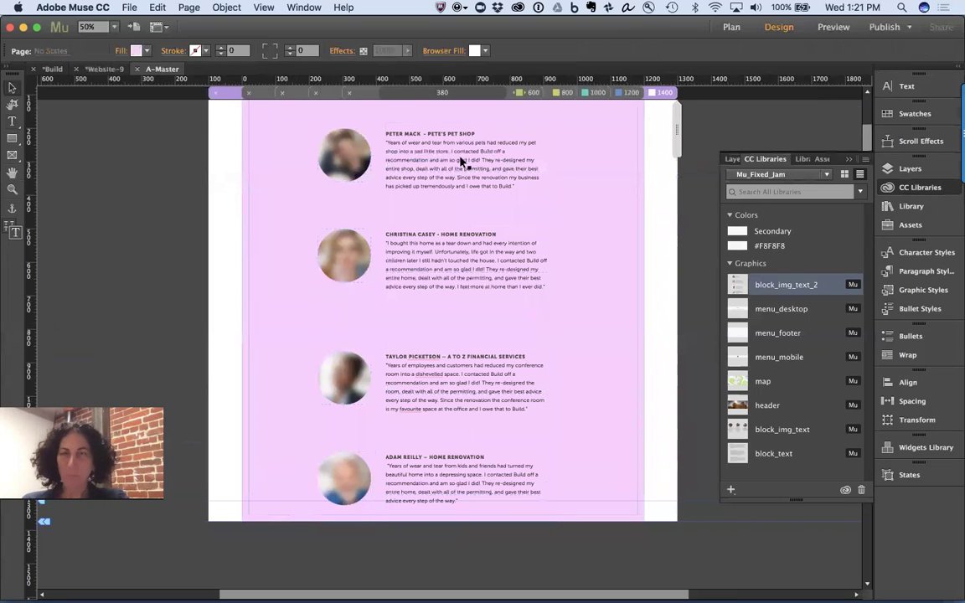
# - Move the third testimonial and everything below it up together, placing the third text frame at Y 786
pyautogui.click(453, 151)
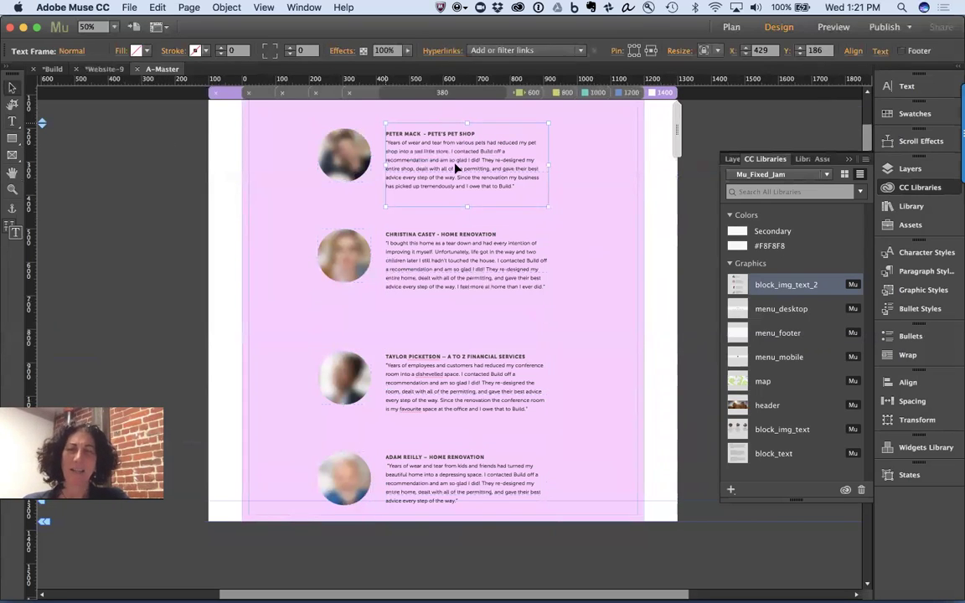
pyautogui.click(466, 390)
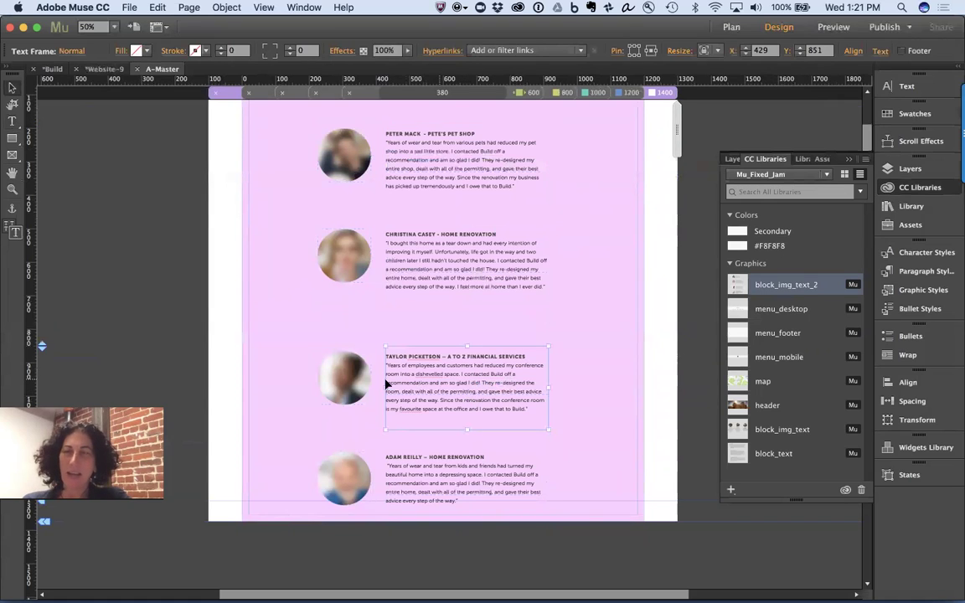
pyautogui.moveTo(41, 344); pyautogui.dragTo(41, 323)
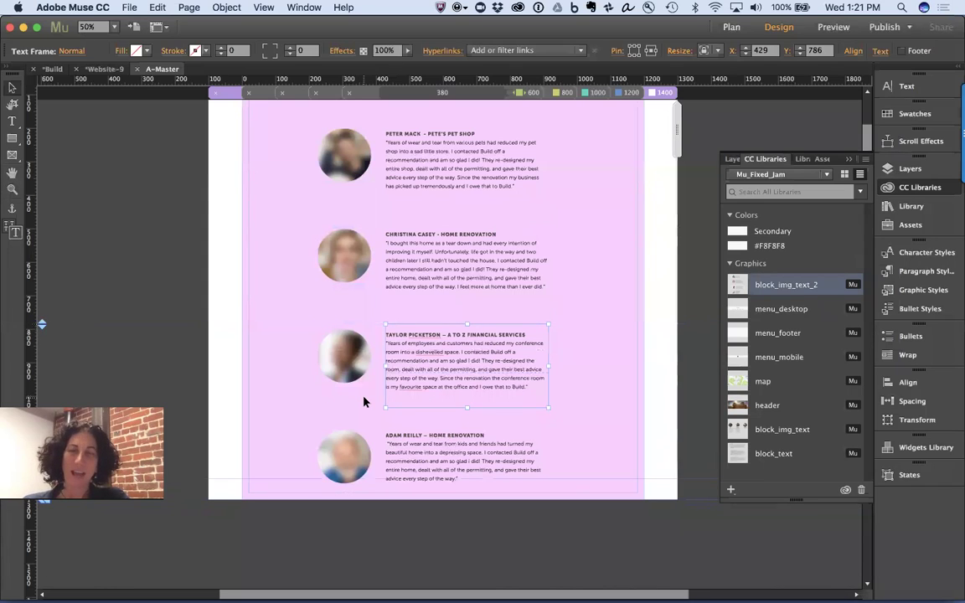
pyautogui.doubleClick(42, 325)
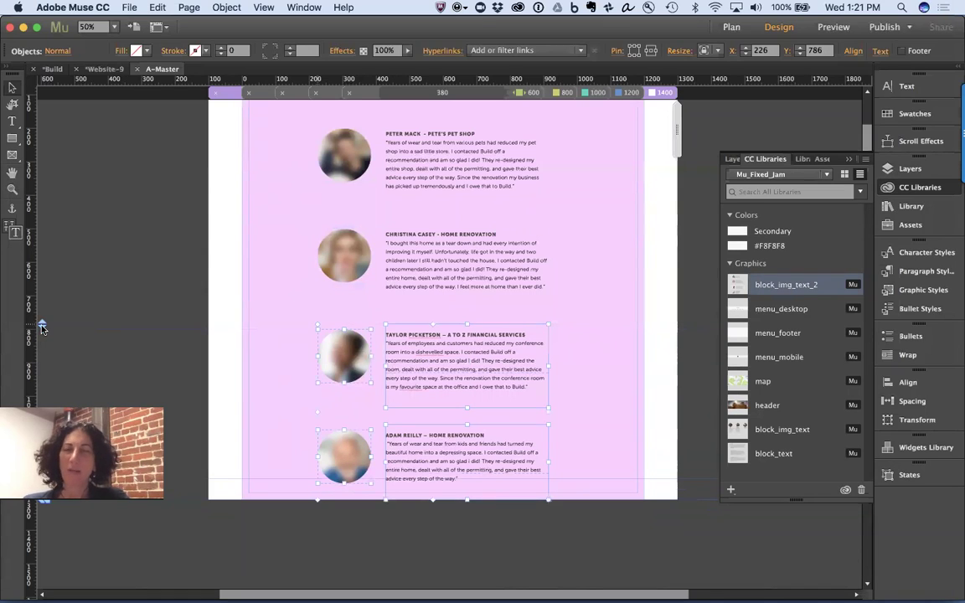
pyautogui.click(153, 308)
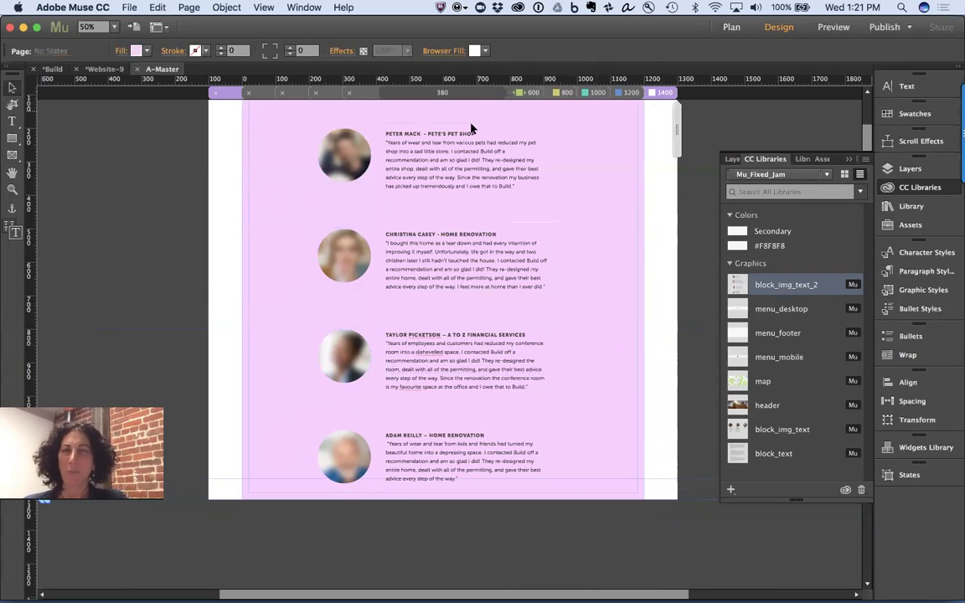
# - Examine the resize options available for the first testimonial's text frame without changing the setting
pyautogui.click(450, 159)
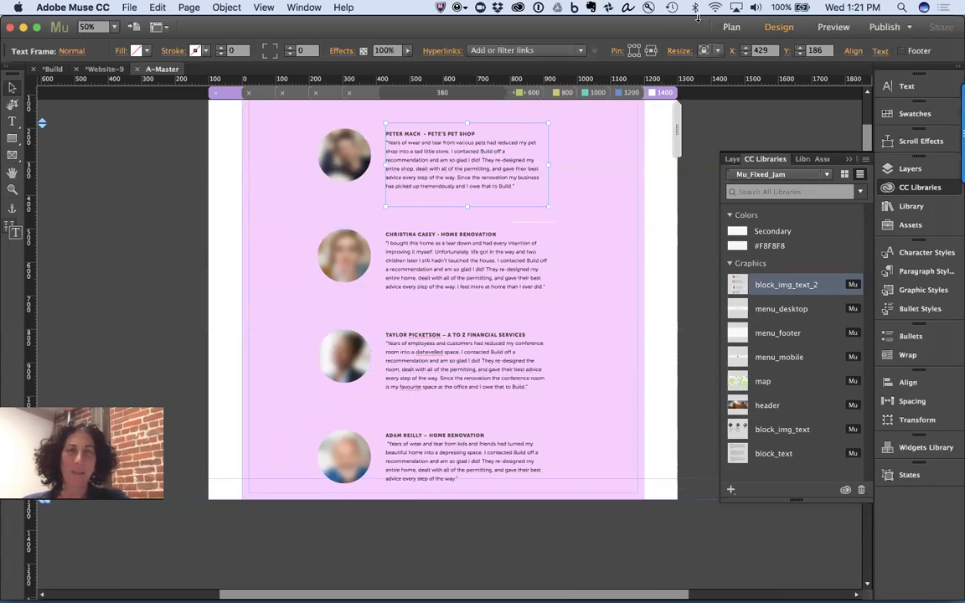
pyautogui.click(713, 51)
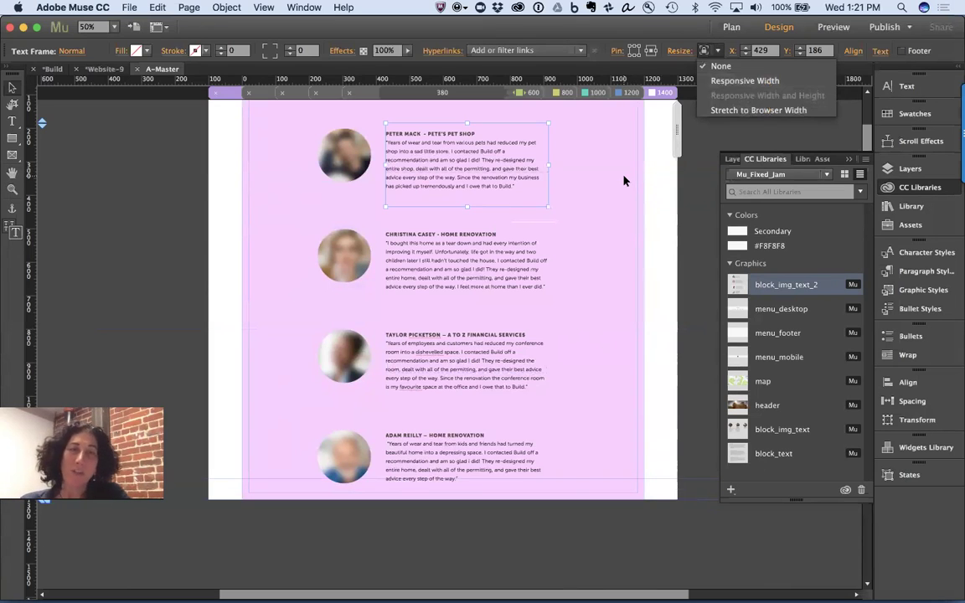
pyautogui.click(591, 168)
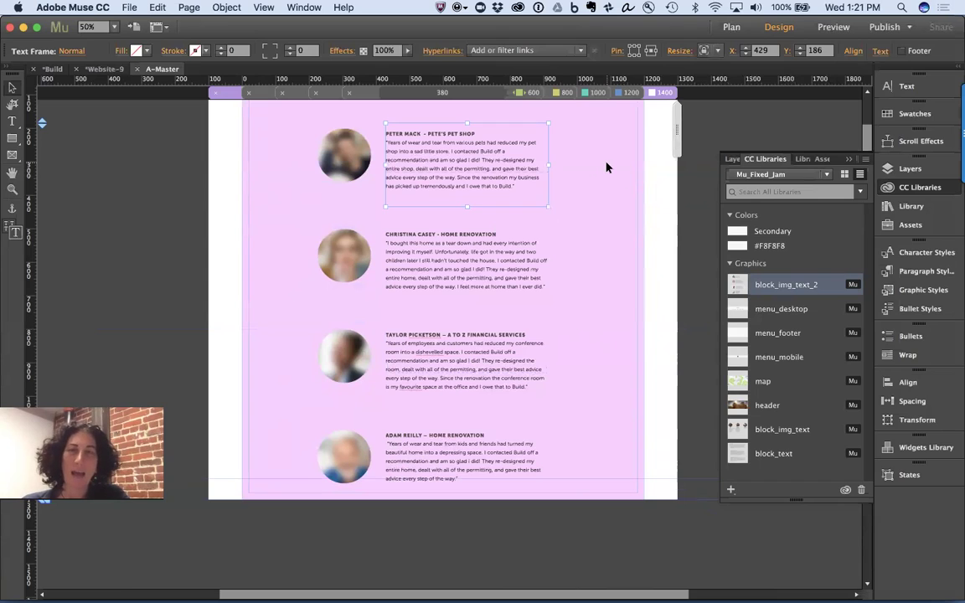
pyautogui.click(607, 168)
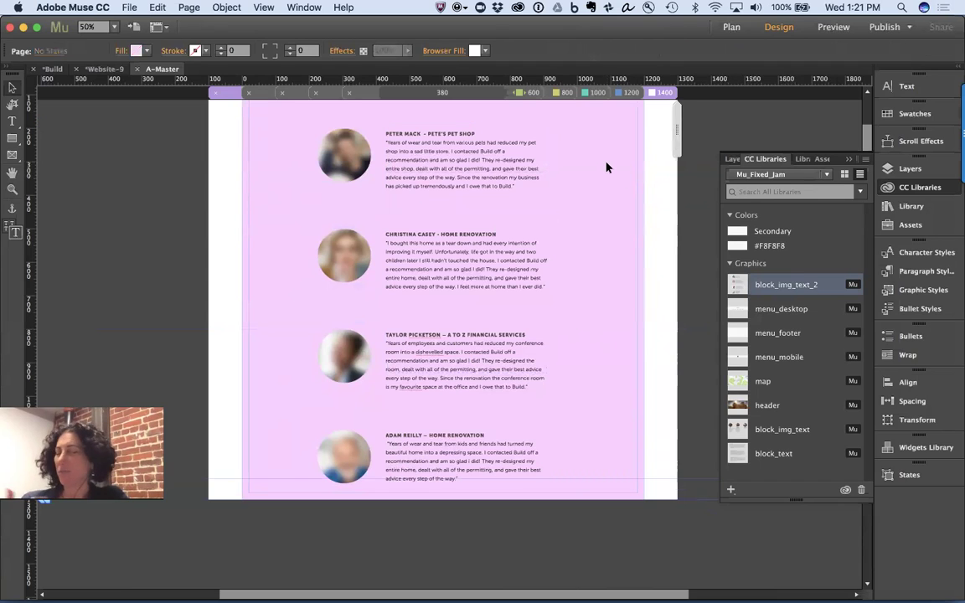
# - Inspect the pin and resize settings of the four text frames and the four image frames as groups
pyautogui.moveTo(592, 157); pyautogui.dragTo(437, 448)
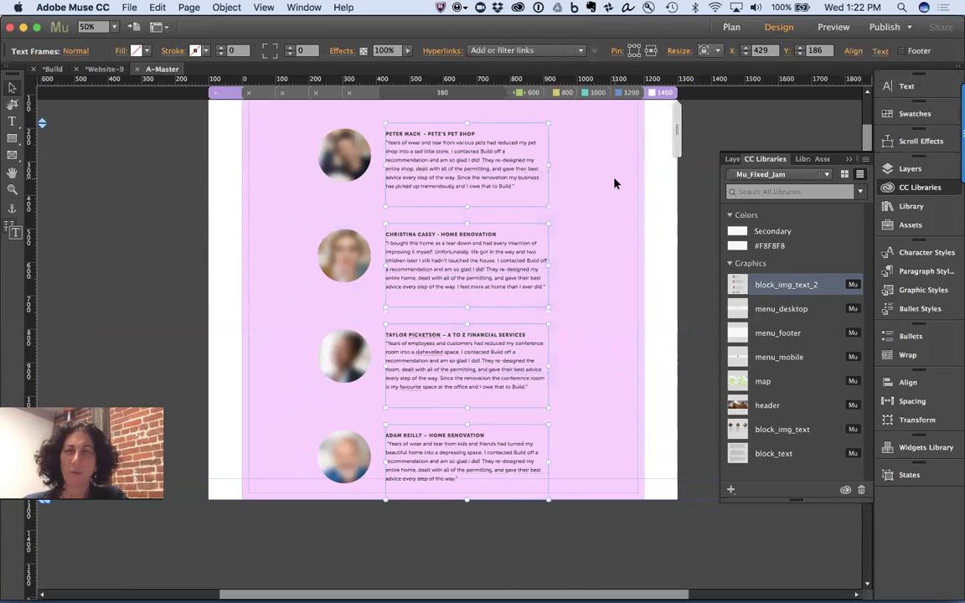
pyautogui.click(289, 174)
pyautogui.moveTo(261, 147); pyautogui.dragTo(361, 491)
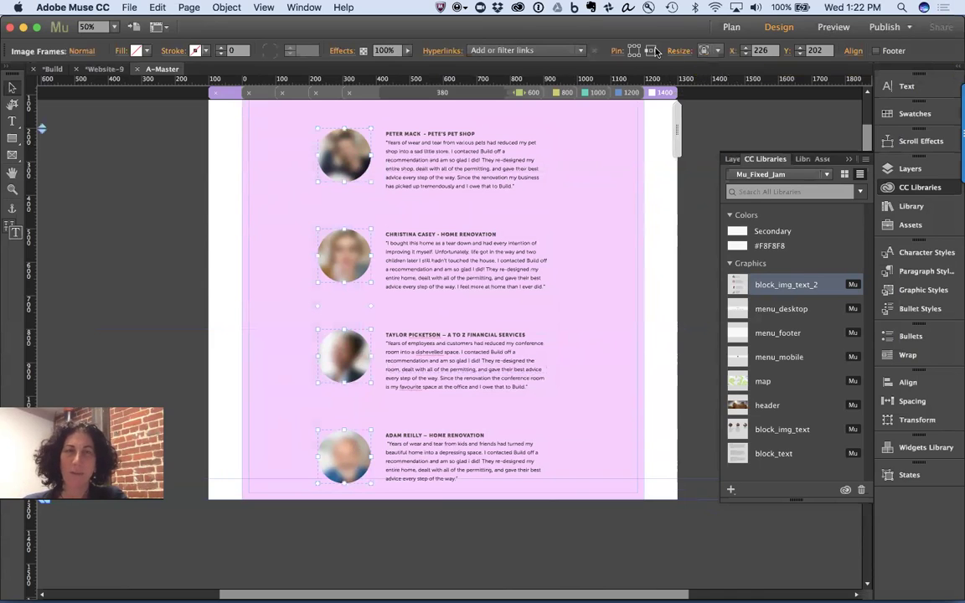
pyautogui.moveTo(588, 135); pyautogui.dragTo(467, 451)
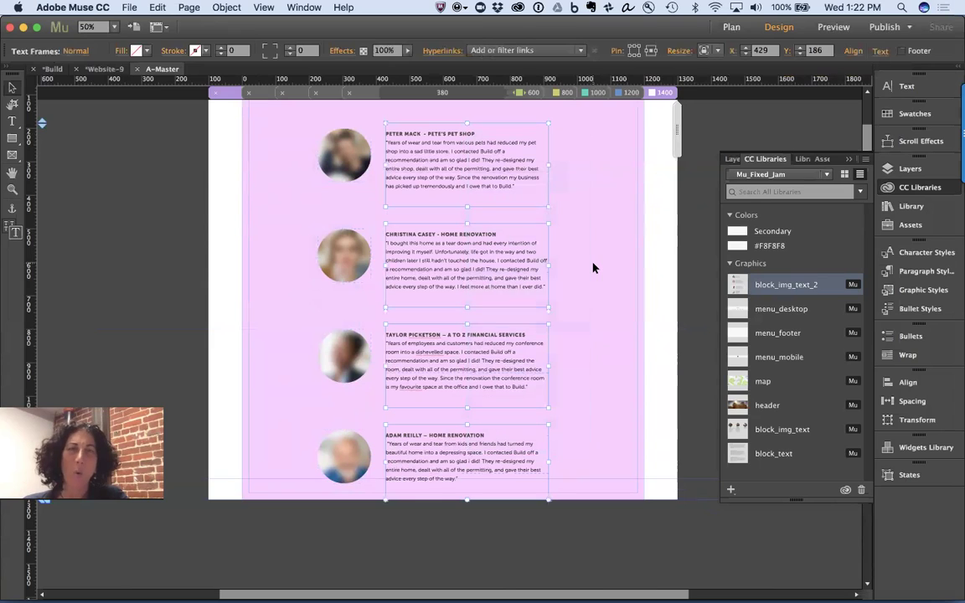
pyautogui.click(607, 193)
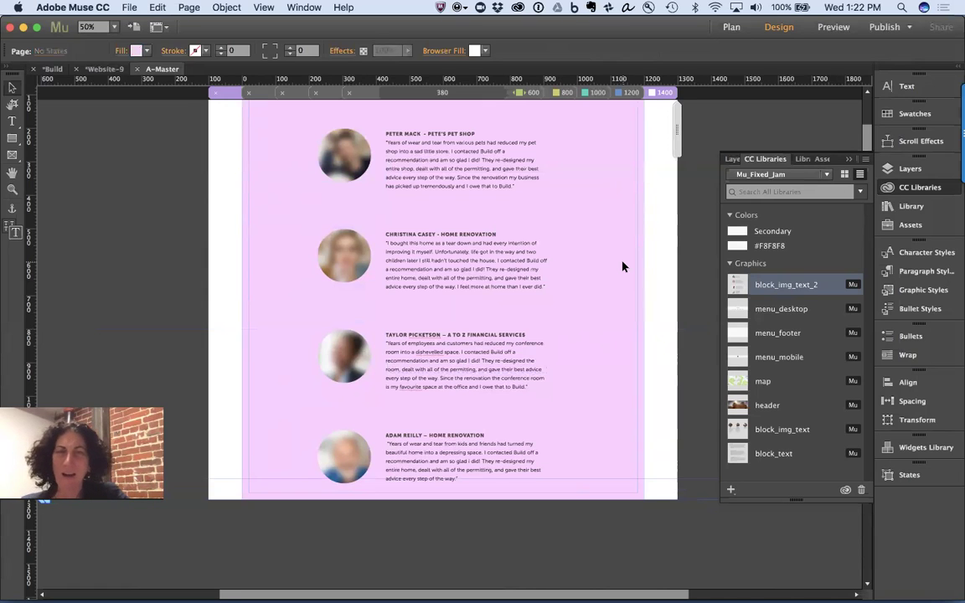
# - Add two vertical guides to the master page at X 102 and X 1098
pyautogui.scroll(2, 622, 266)
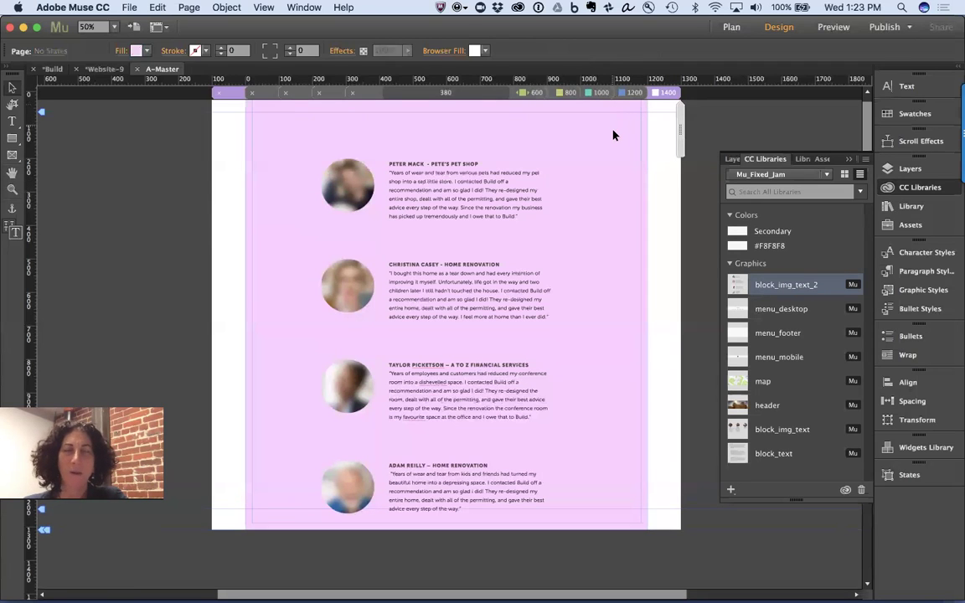
pyautogui.moveTo(32, 222); pyautogui.dragTo(280, 236)
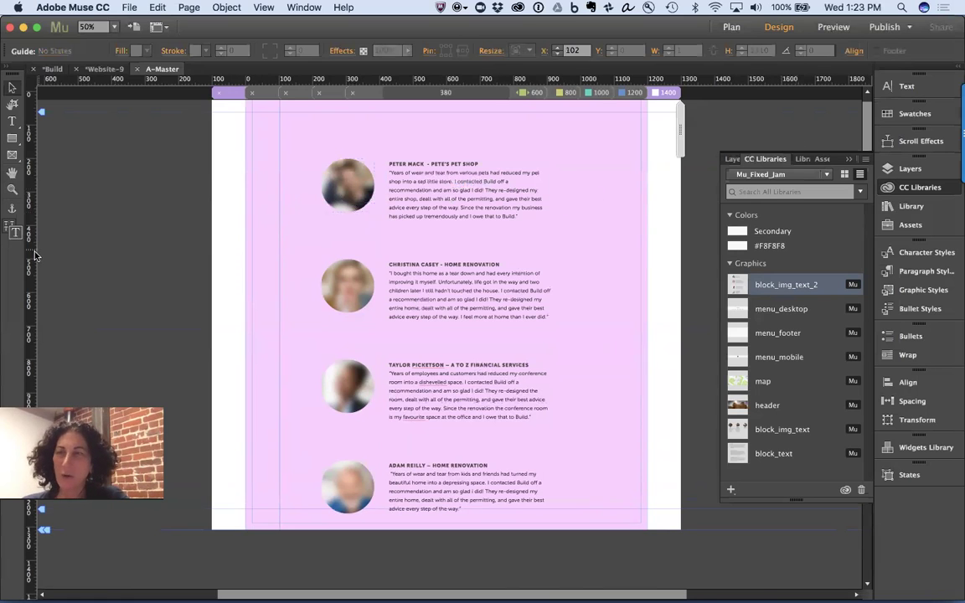
pyautogui.moveTo(279, 253); pyautogui.dragTo(613, 255)
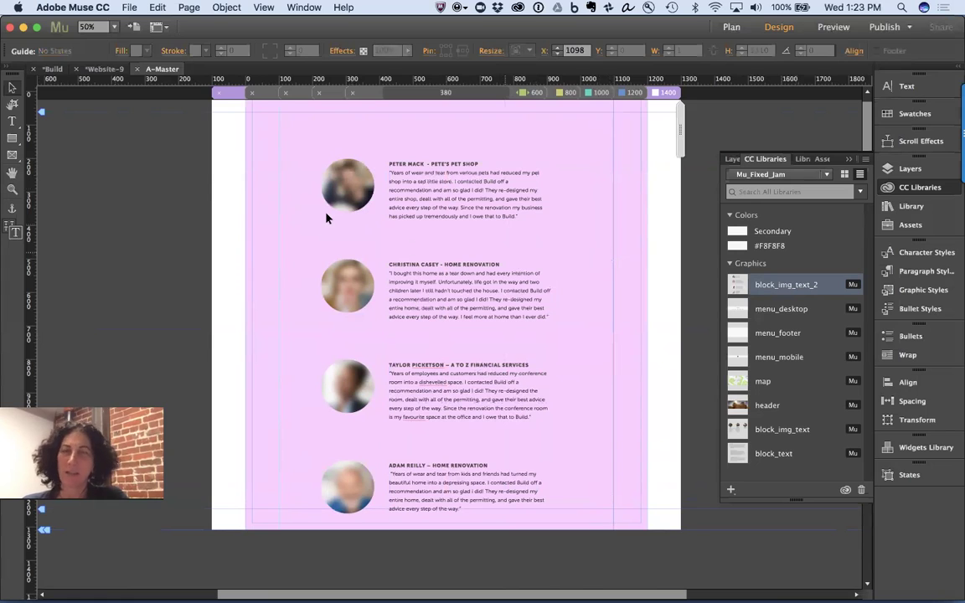
# - Move all the testimonial images and text frames together to X 164, Y 93
pyautogui.moveTo(252, 157); pyautogui.dragTo(390, 279)
pyautogui.moveTo(479, 410); pyautogui.dragTo(490, 489)
pyautogui.moveTo(433, 185); pyautogui.dragTo(427, 176)
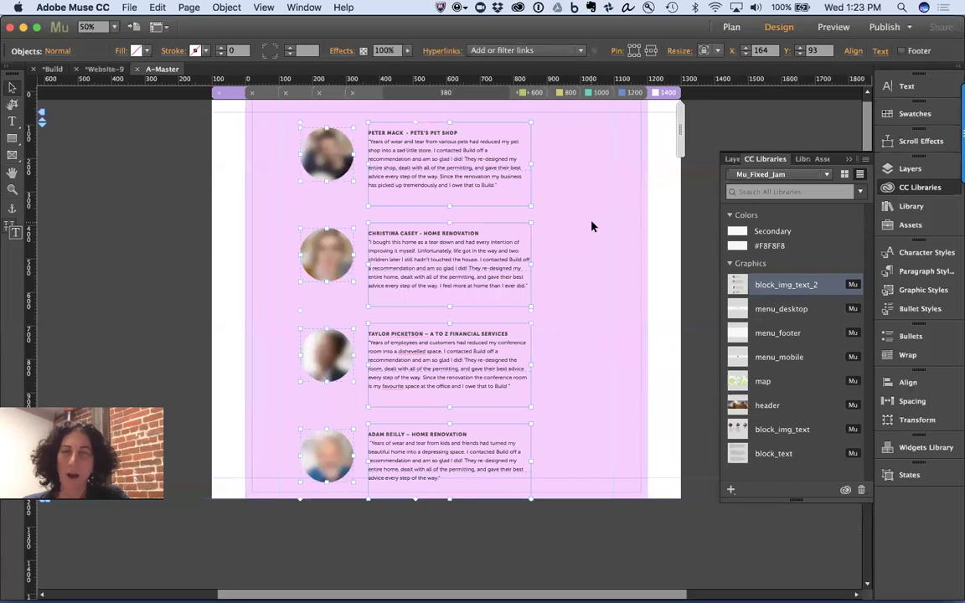
# - Widen the four testimonial text frames together to 657 px
pyautogui.click(593, 177)
pyautogui.moveTo(557, 153); pyautogui.dragTo(430, 440)
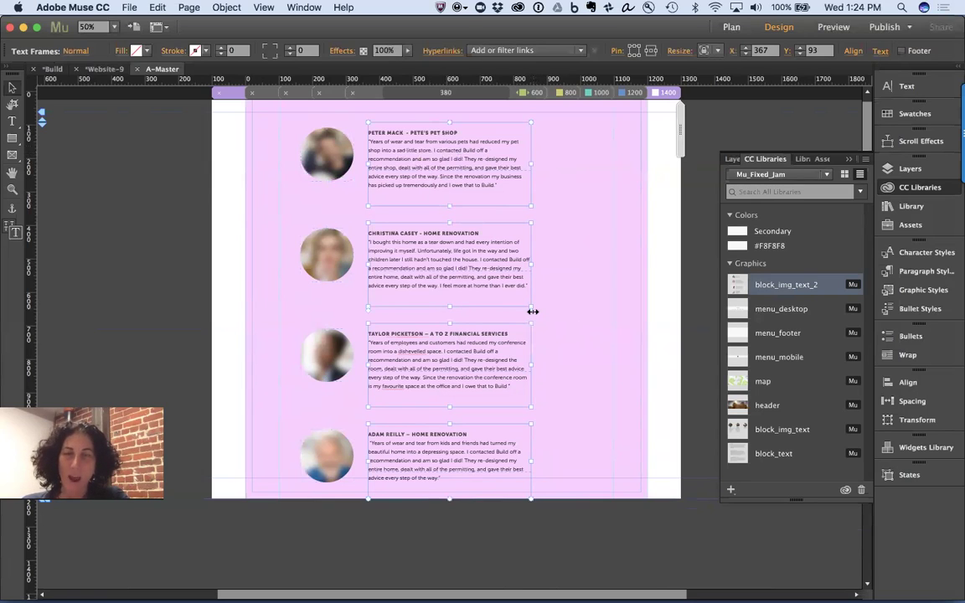
pyautogui.moveTo(532, 311); pyautogui.dragTo(588, 316)
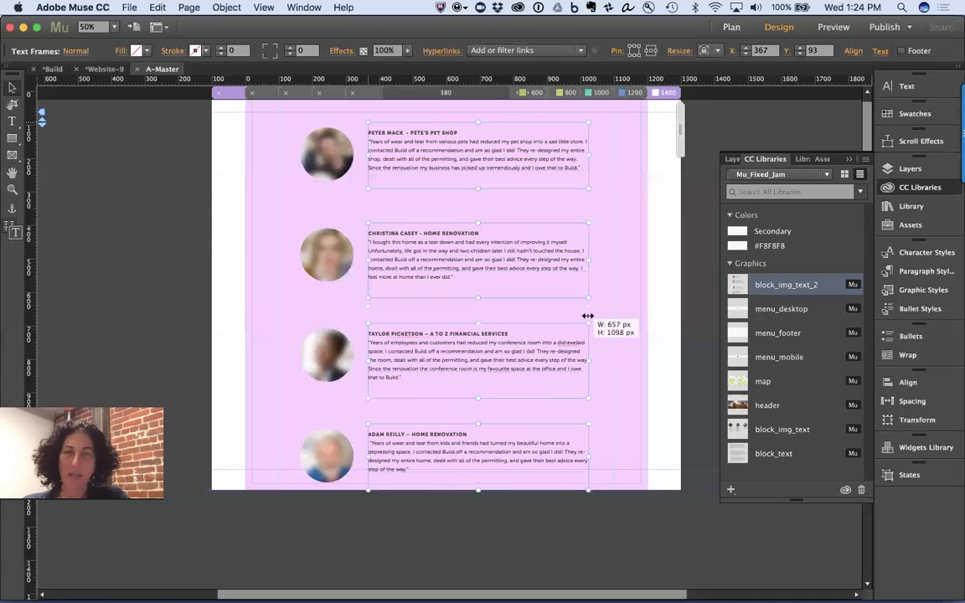
pyautogui.moveTo(588, 316); pyautogui.dragTo(588, 320)
pyautogui.click(596, 328)
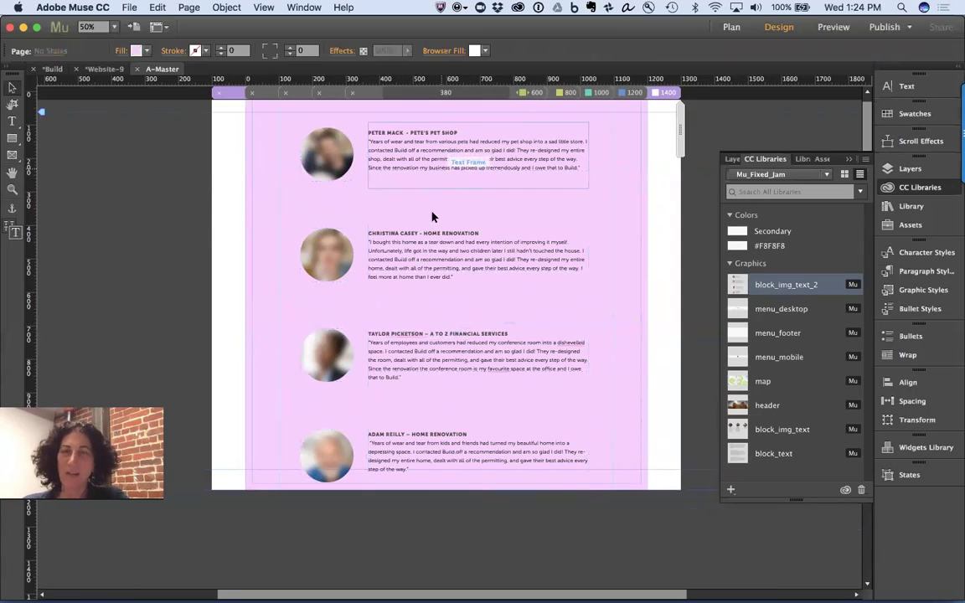
# - Shift the lower testimonials up, placing the second text frame at Y 311 and closing the gap above the third
pyautogui.click(341, 251)
pyautogui.click(381, 252)
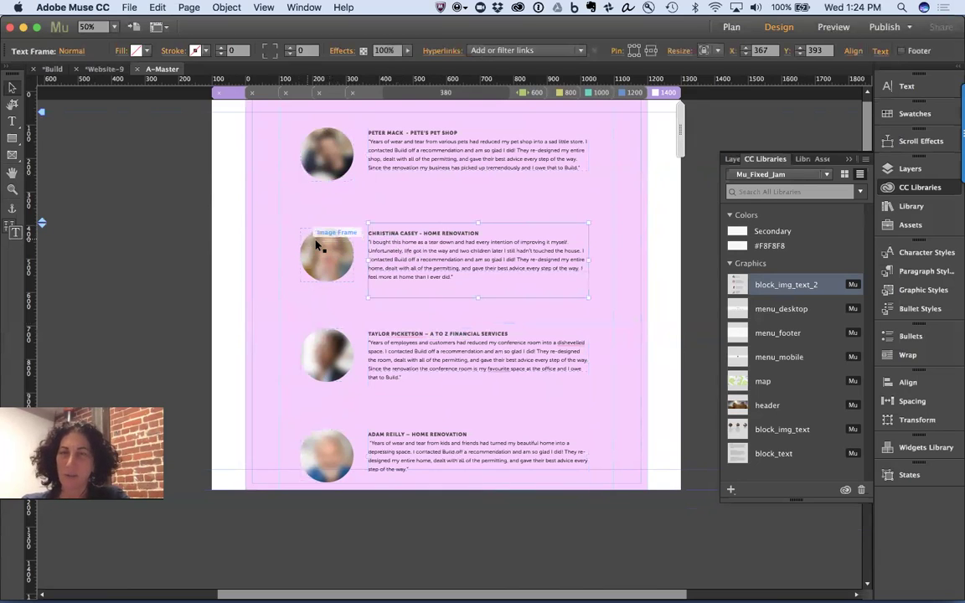
pyautogui.moveTo(41, 222); pyautogui.dragTo(43, 194)
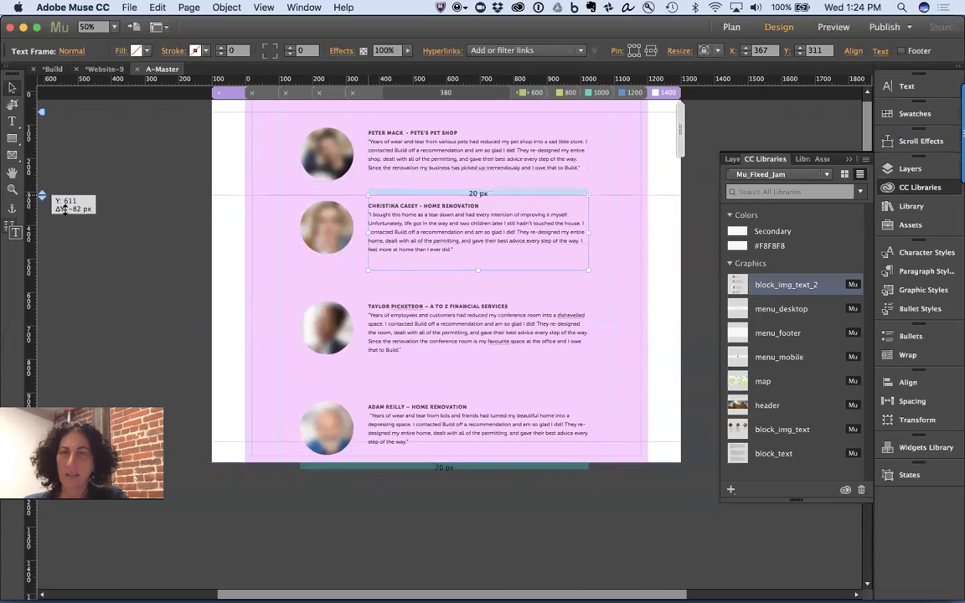
pyautogui.click(377, 318)
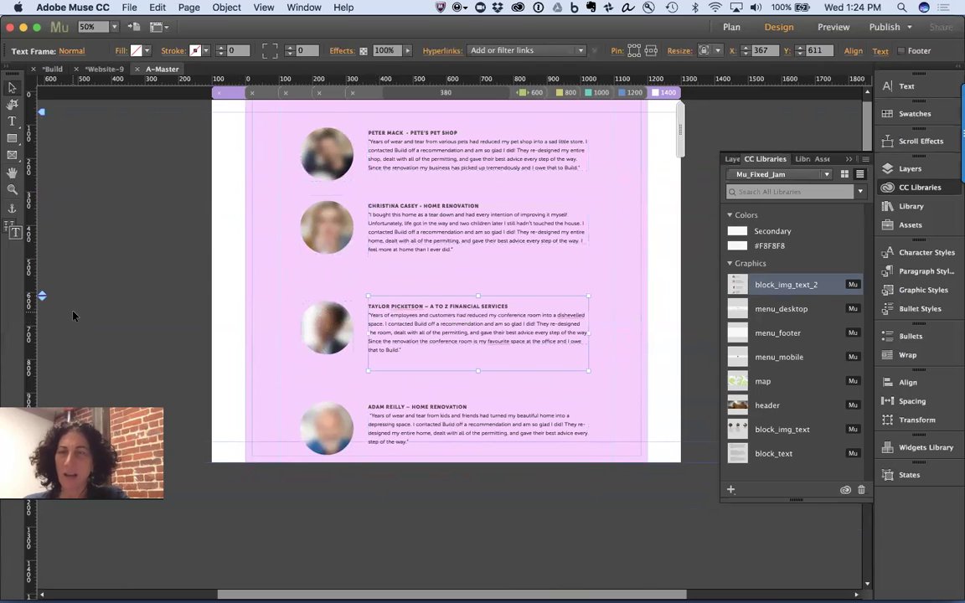
pyautogui.moveTo(42, 295); pyautogui.dragTo(43, 276)
# - Move the fourth testimonial and everything below it up, placing its text frame at Y 799
pyautogui.click(368, 392)
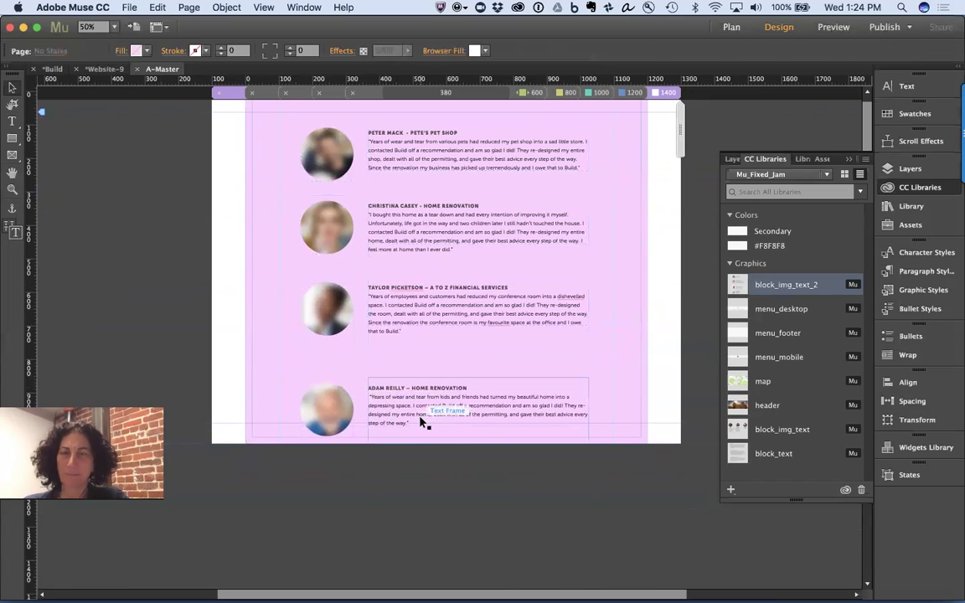
pyautogui.doubleClick(381, 402)
pyautogui.moveTo(41, 378); pyautogui.dragTo(43, 360)
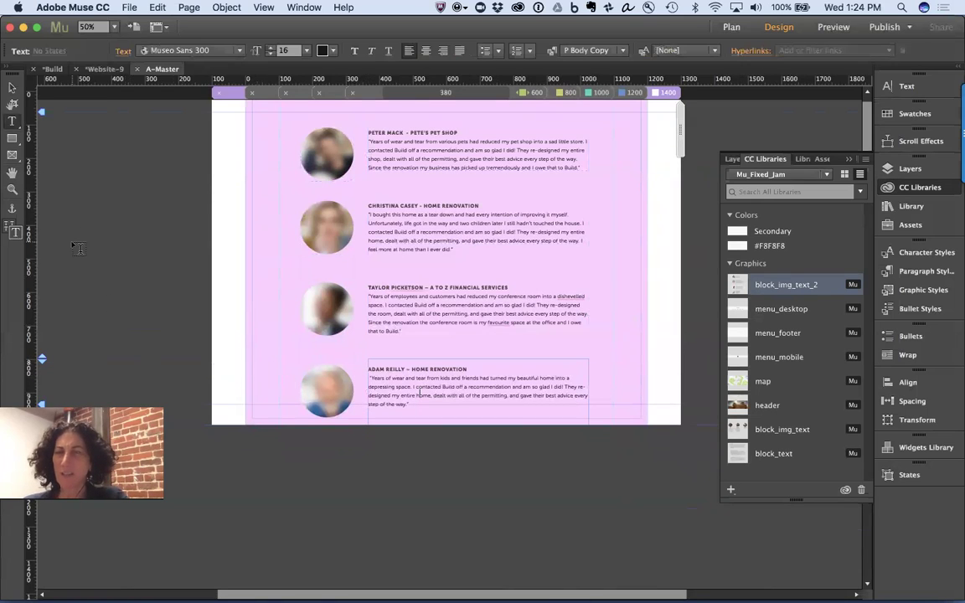
pyautogui.click(13, 87)
pyautogui.click(258, 253)
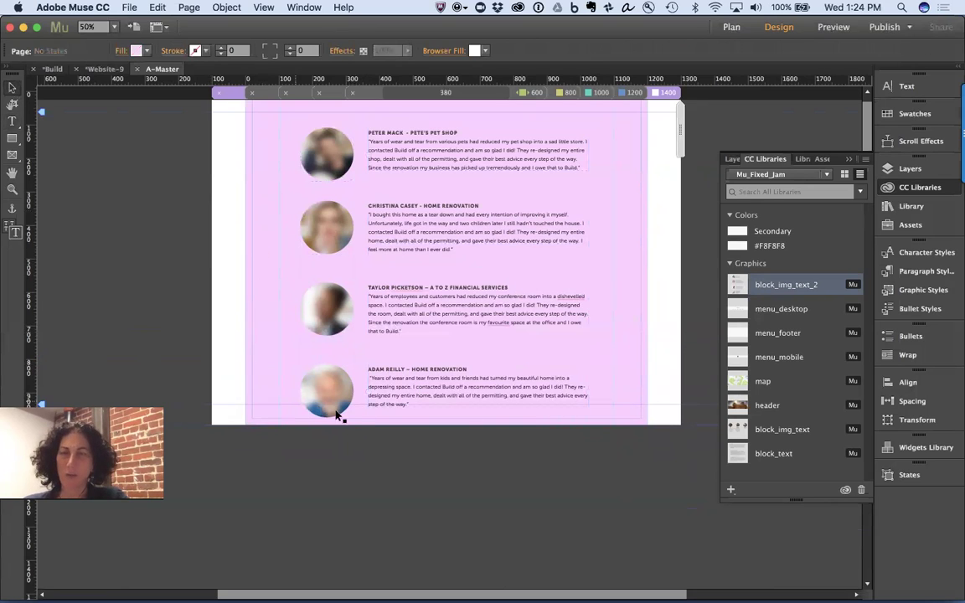
pyautogui.click(469, 402)
pyautogui.moveTo(478, 428); pyautogui.dragTo(475, 506)
pyautogui.click(610, 426)
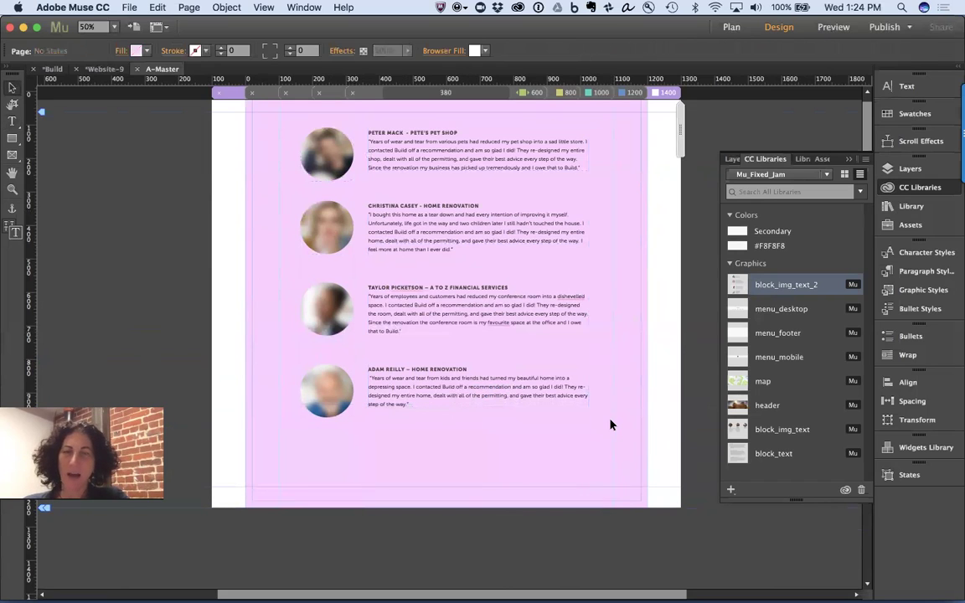
pyautogui.press('super+z')
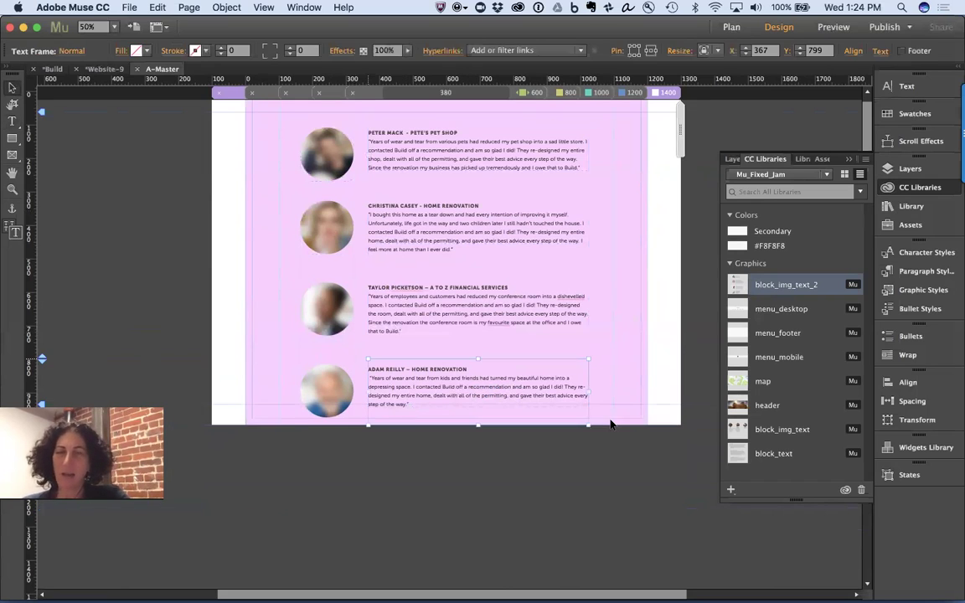
# - Cut all the testimonial images and text frames from the master page and raise the footer guide to 406 px
pyautogui.click(161, 337)
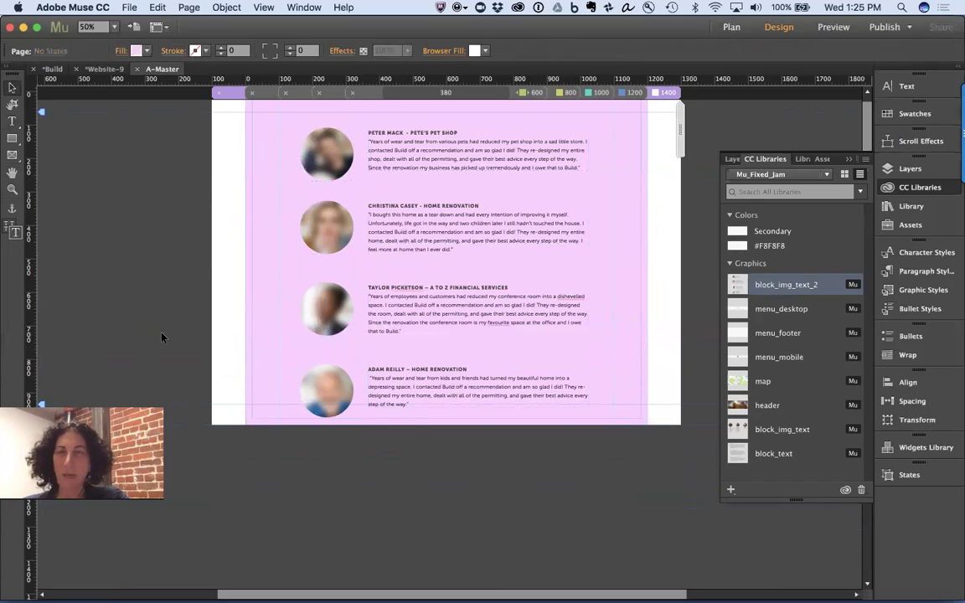
pyautogui.press('super+a')
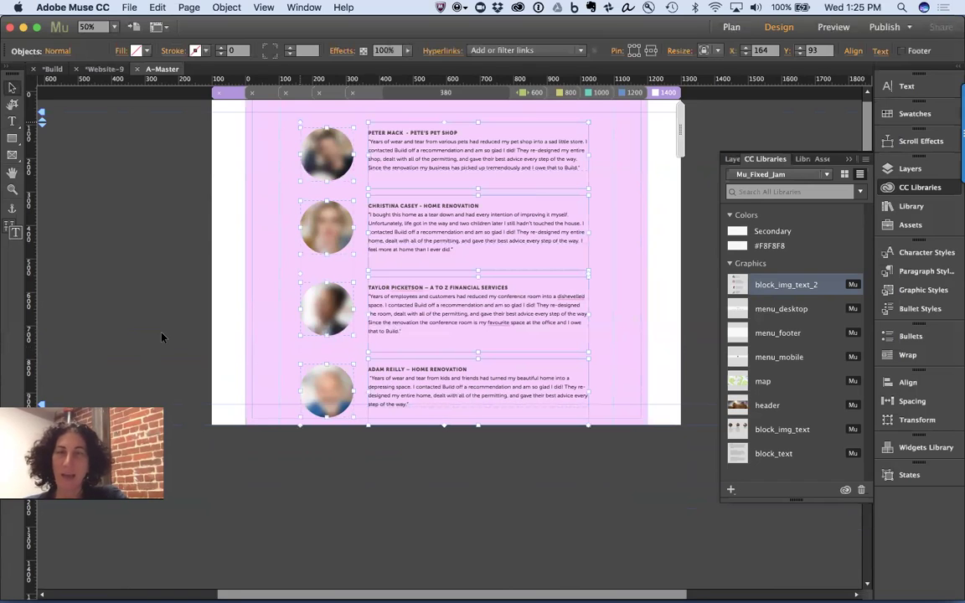
pyautogui.press('Delete')
pyautogui.moveTo(173, 175); pyautogui.dragTo(684, 198)
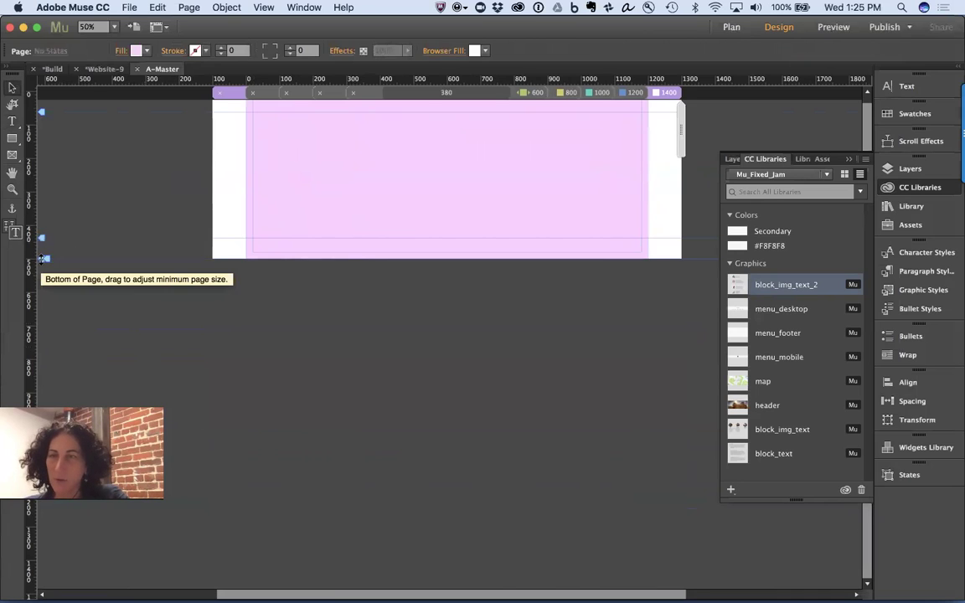
pyautogui.moveTo(42, 238); pyautogui.dragTo(42, 227)
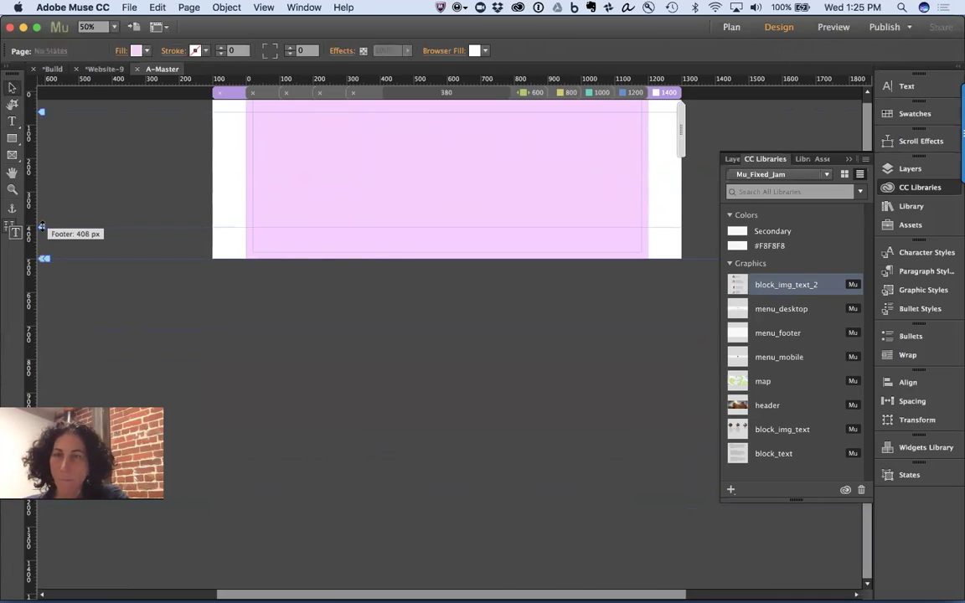
# - Open the Home page from the site plan and show it at 50% zoom
pyautogui.press('super+m')
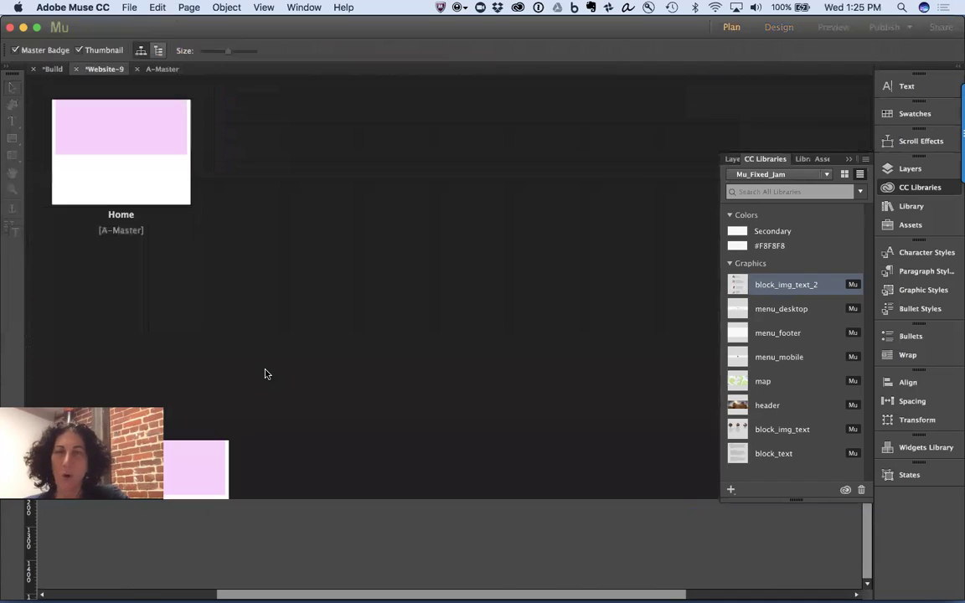
pyautogui.doubleClick(146, 173)
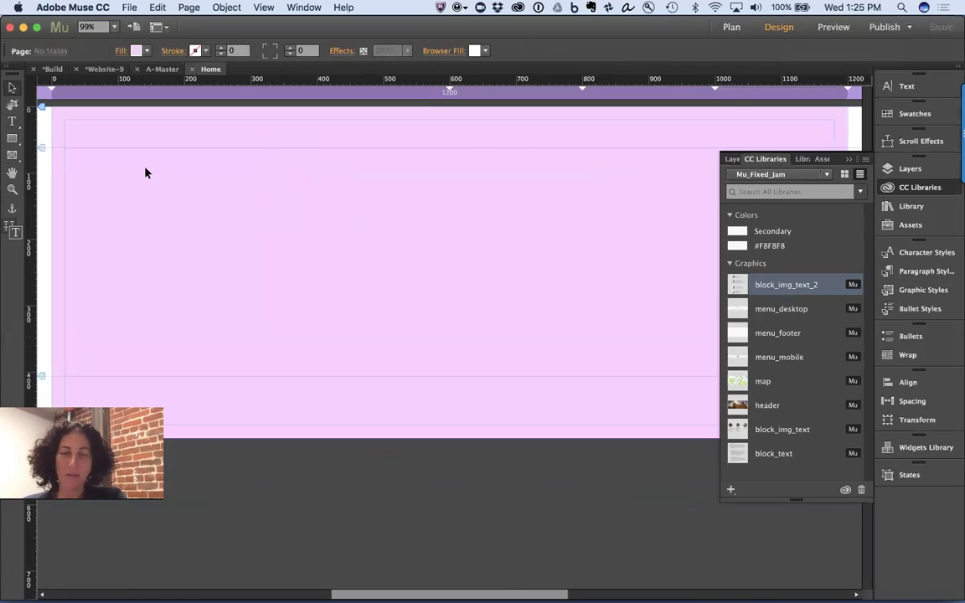
pyautogui.press('super+minus')
pyautogui.press('super+minus')
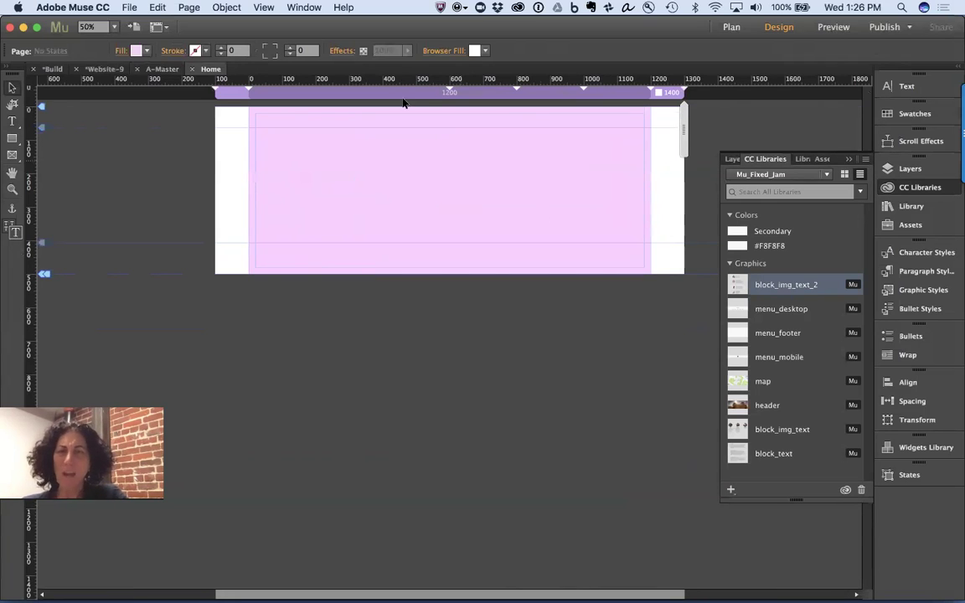
# - Paste the testimonials onto the Home page with Paste and Create Breakpoints, undo and redo the paste, and deselect them
pyautogui.click(157, 8)
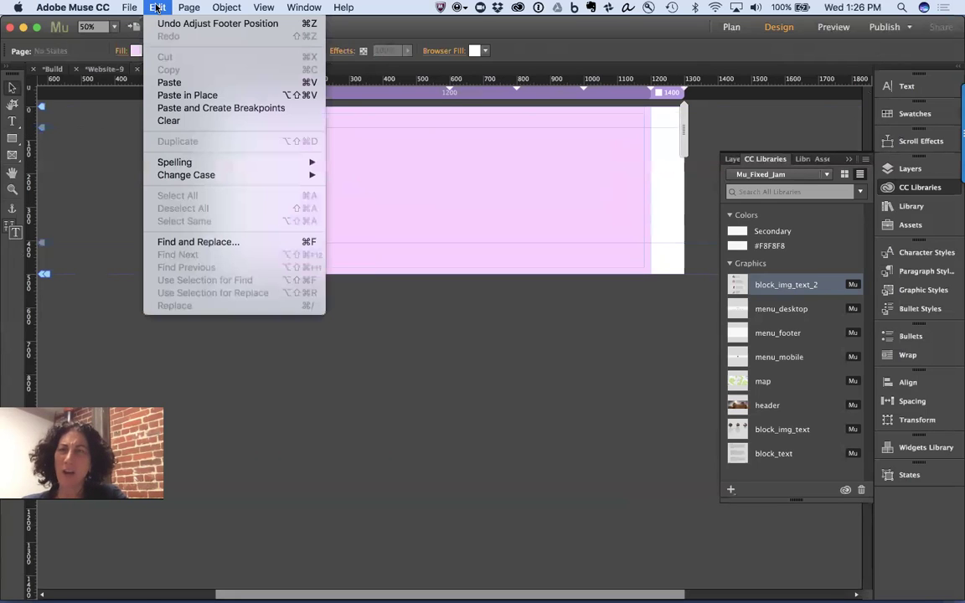
pyautogui.click(186, 108)
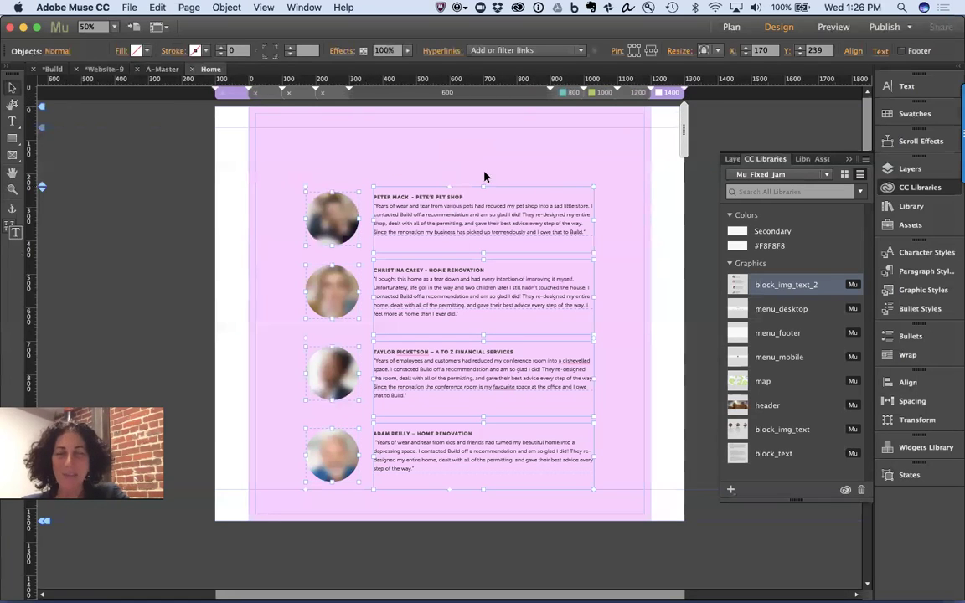
pyautogui.press('super+z')
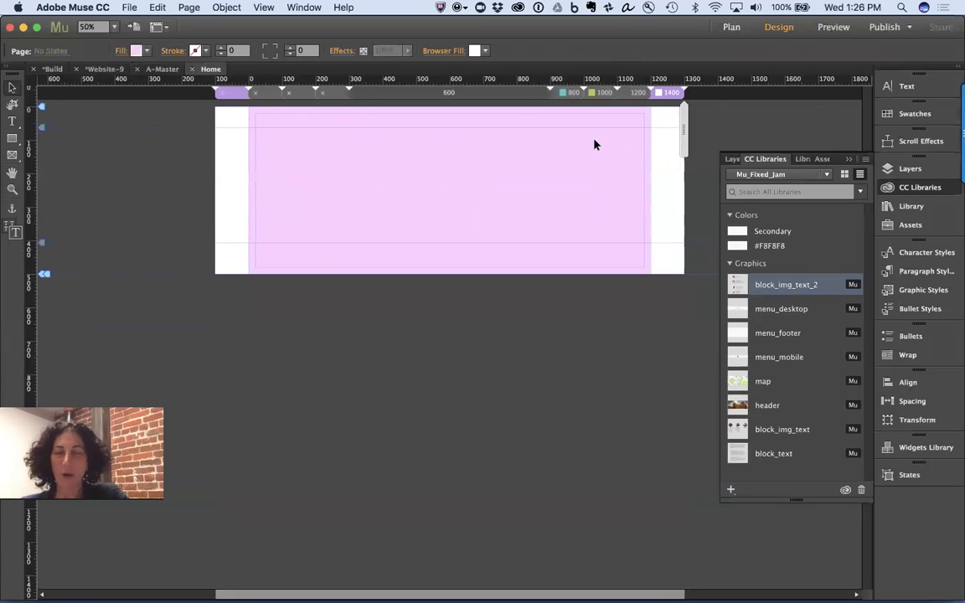
pyautogui.press('super+shift+z')
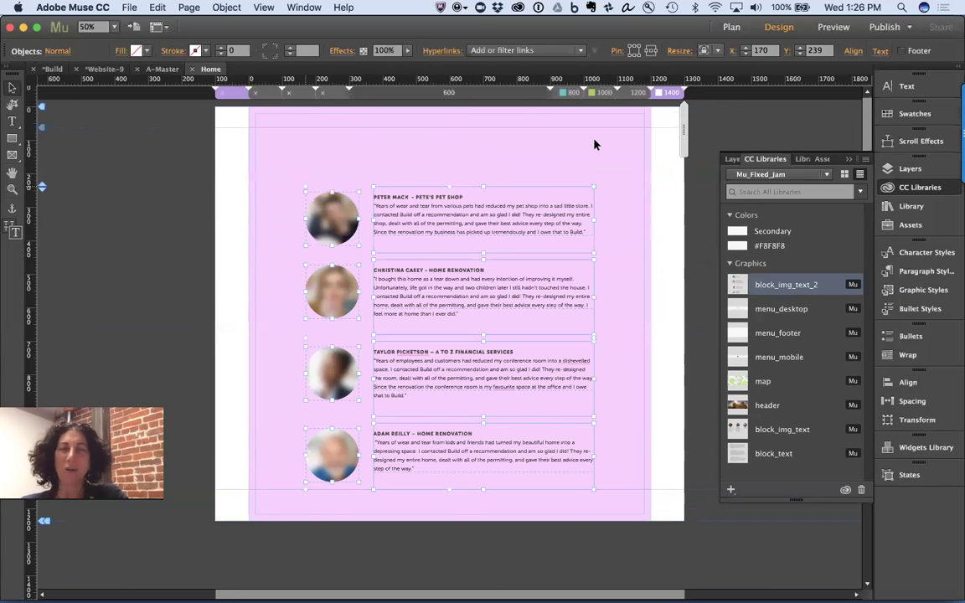
pyautogui.click(621, 159)
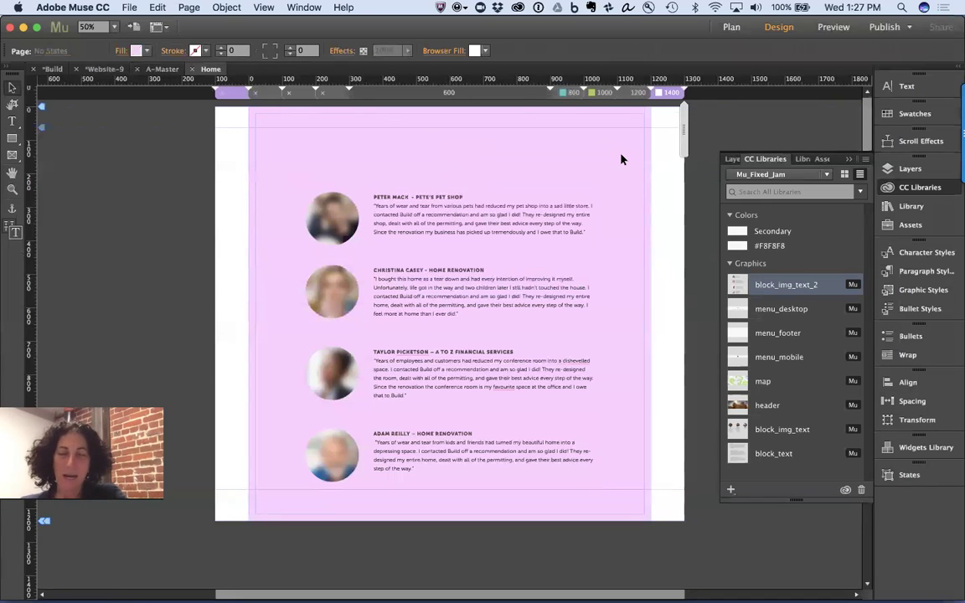
# - Open the A-Master page from the site plan and examine its layout at the breakpoints from 1400 down to 600
pyautogui.press('super+m')
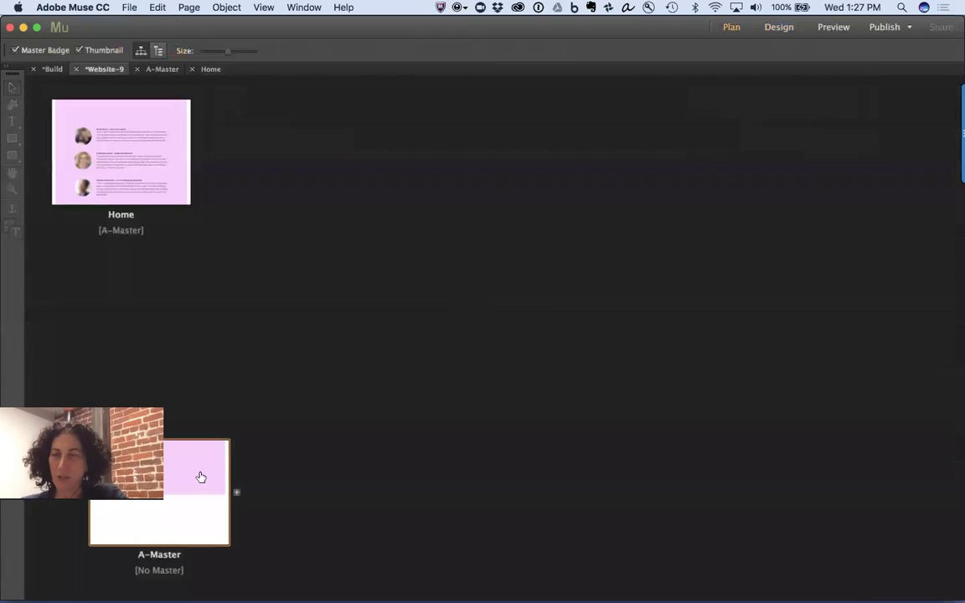
pyautogui.doubleClick(190, 479)
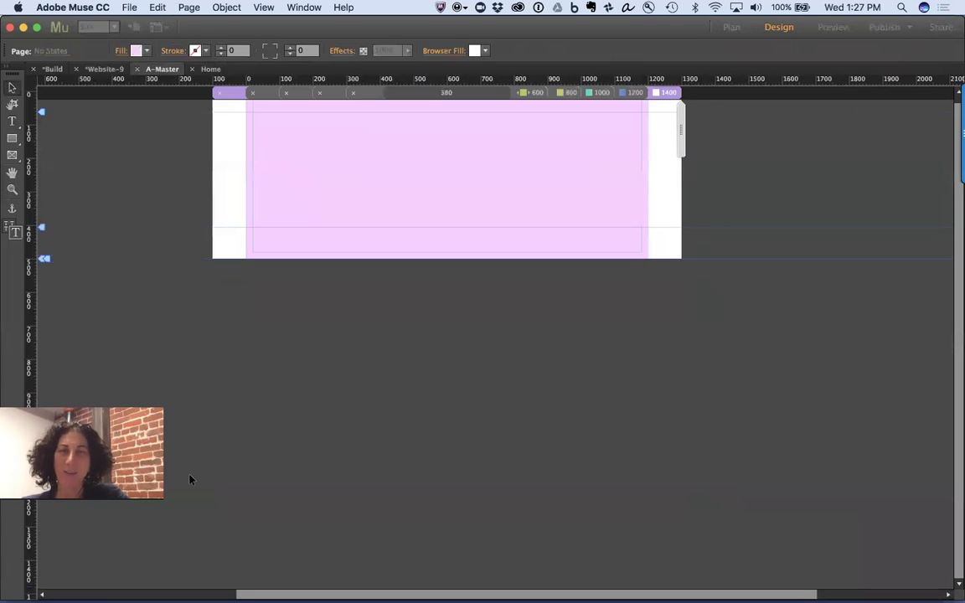
pyautogui.click(353, 97)
pyautogui.click(310, 97)
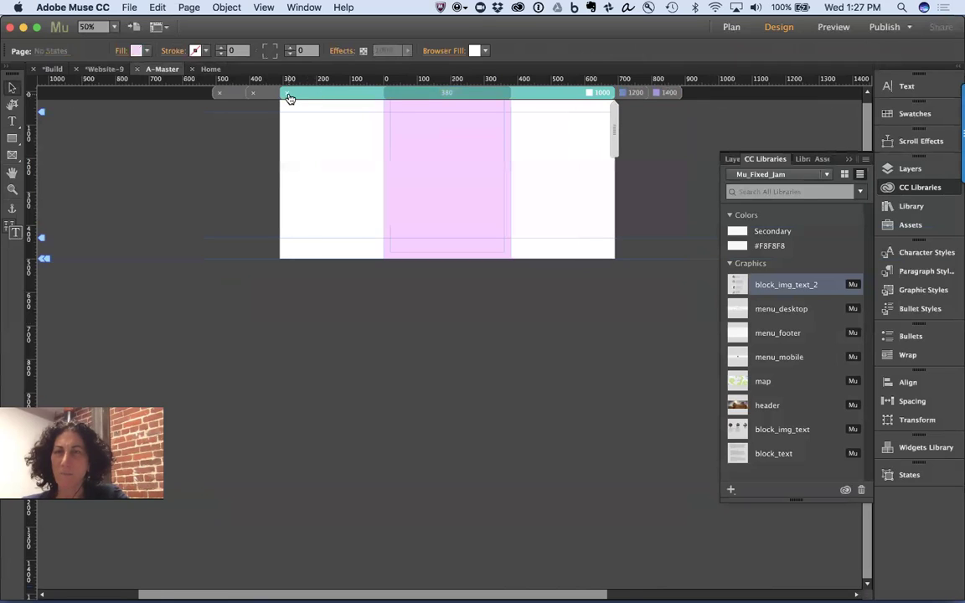
pyautogui.click(254, 95)
pyautogui.click(232, 93)
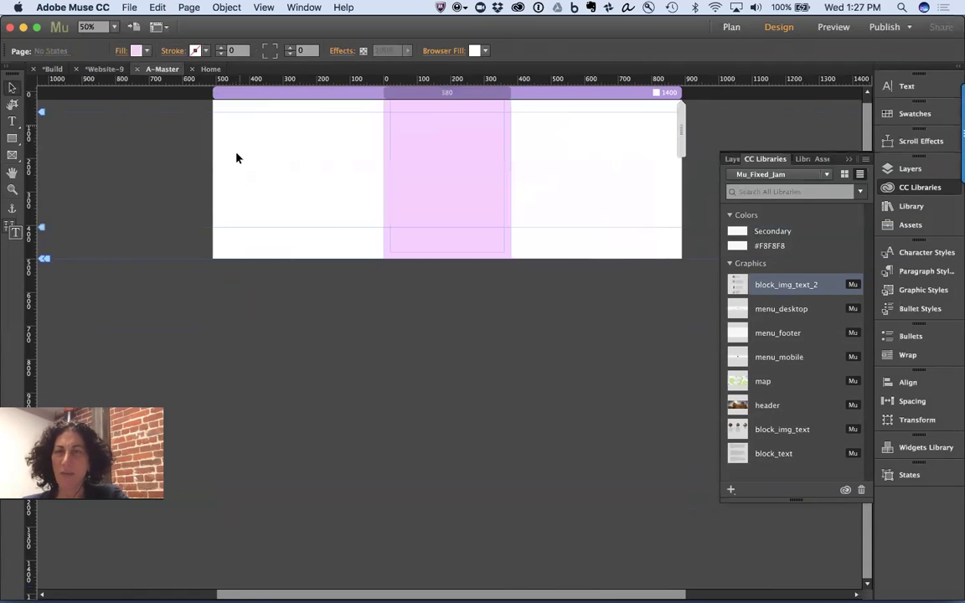
pyautogui.press('super+Left')
pyautogui.press('super+Left')
pyautogui.press('super+Left')
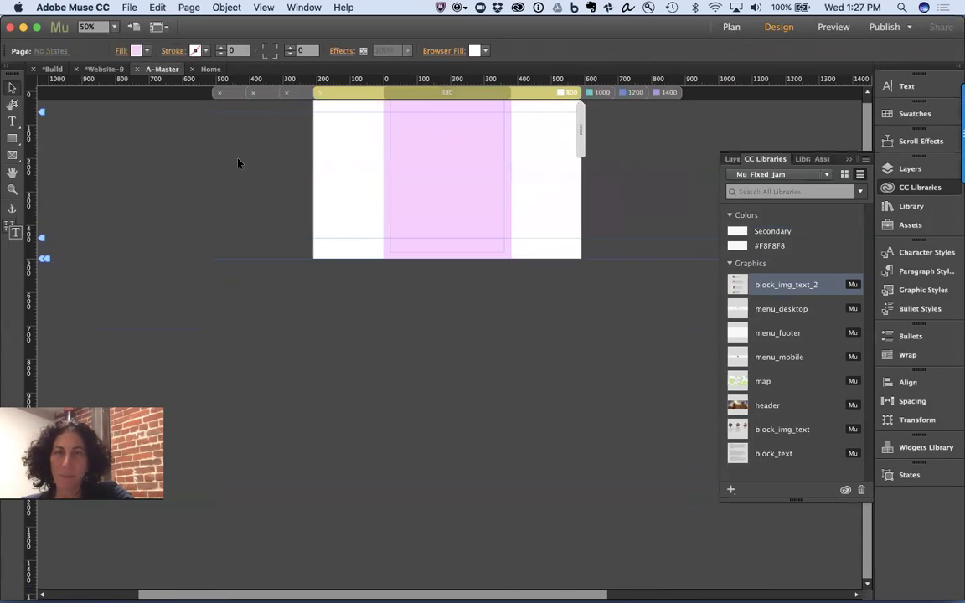
pyautogui.press('super+Left')
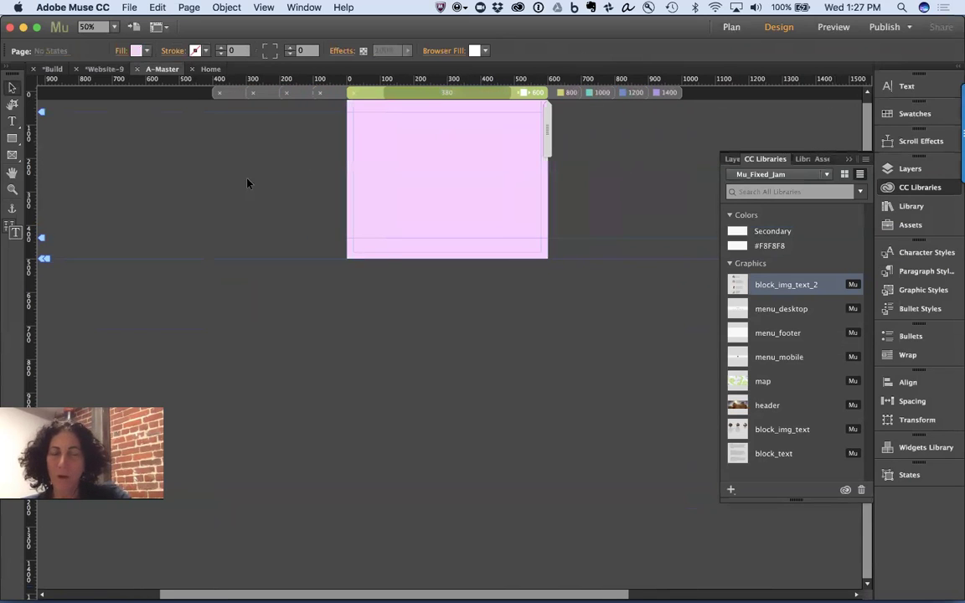
# - Open the Home page at its 1400 breakpoint and add vertical guides at about X 100 and X 1098
pyautogui.press('super+m')
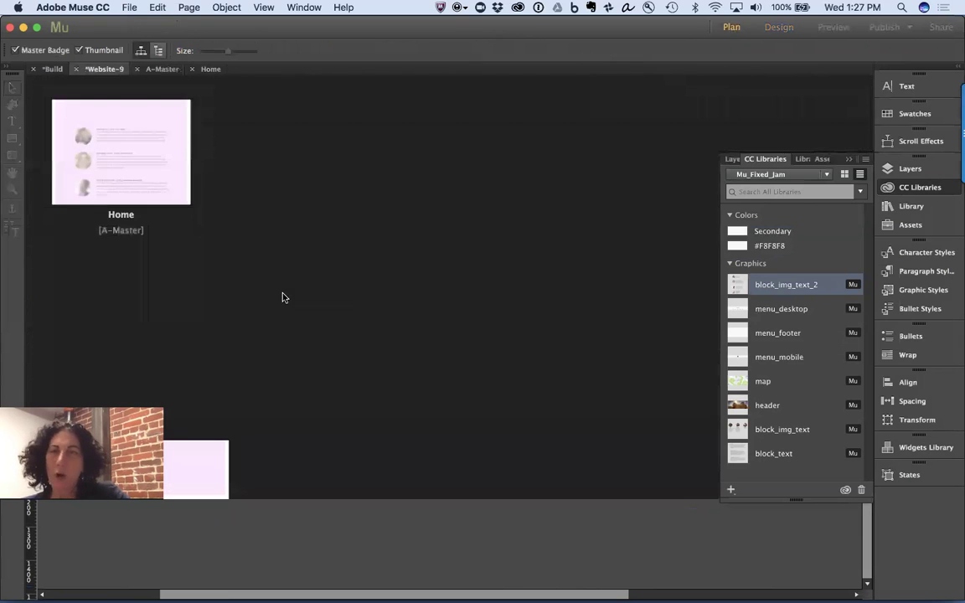
pyautogui.doubleClick(139, 132)
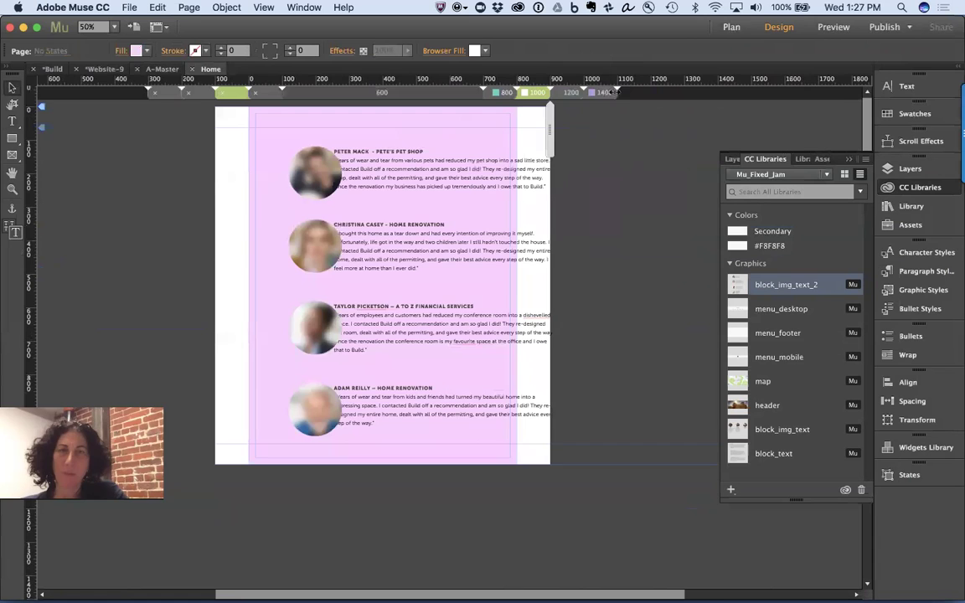
pyautogui.click(609, 92)
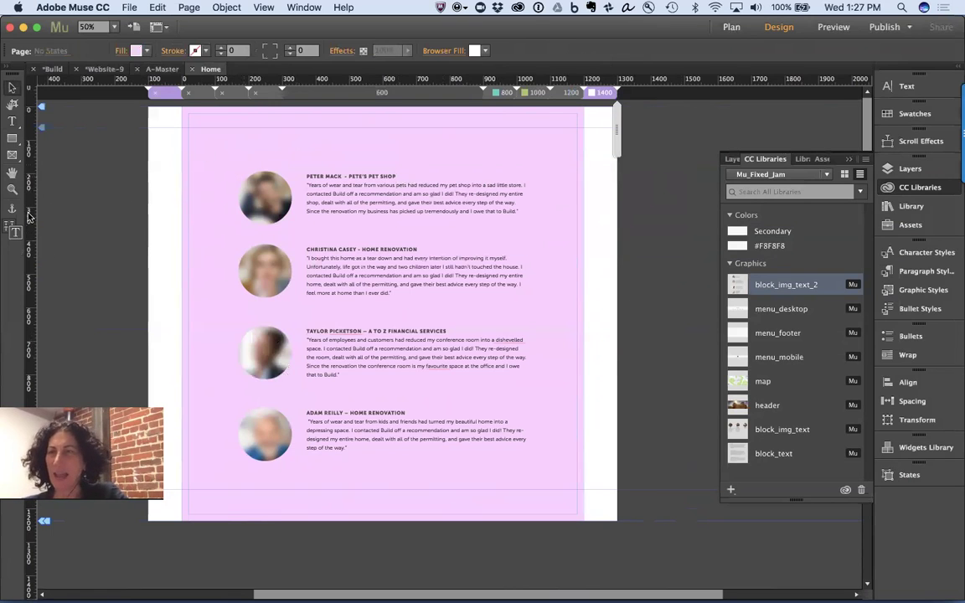
pyautogui.moveTo(28, 216); pyautogui.dragTo(214, 206)
pyautogui.moveTo(31, 254); pyautogui.dragTo(549, 225)
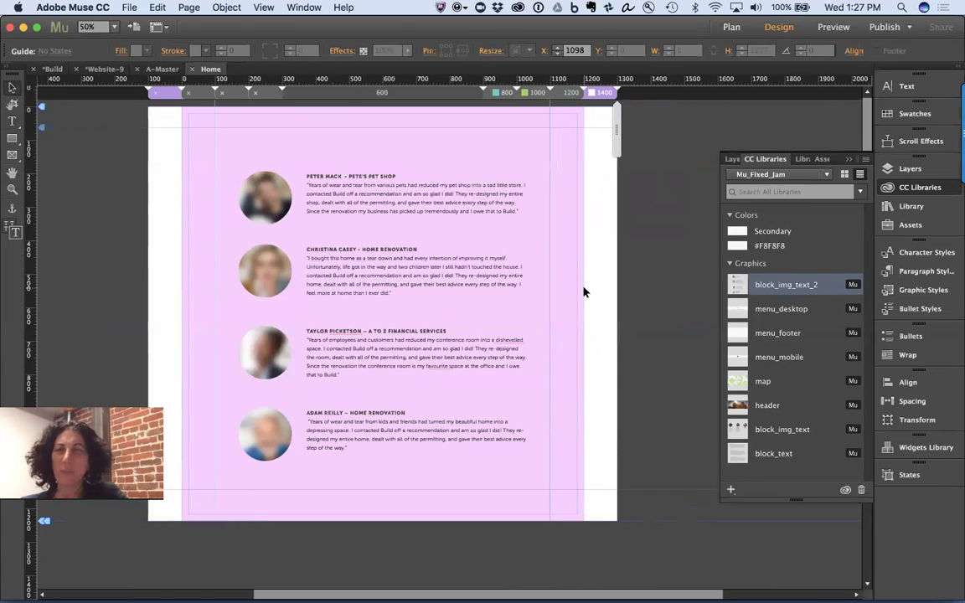
pyautogui.click(12, 234)
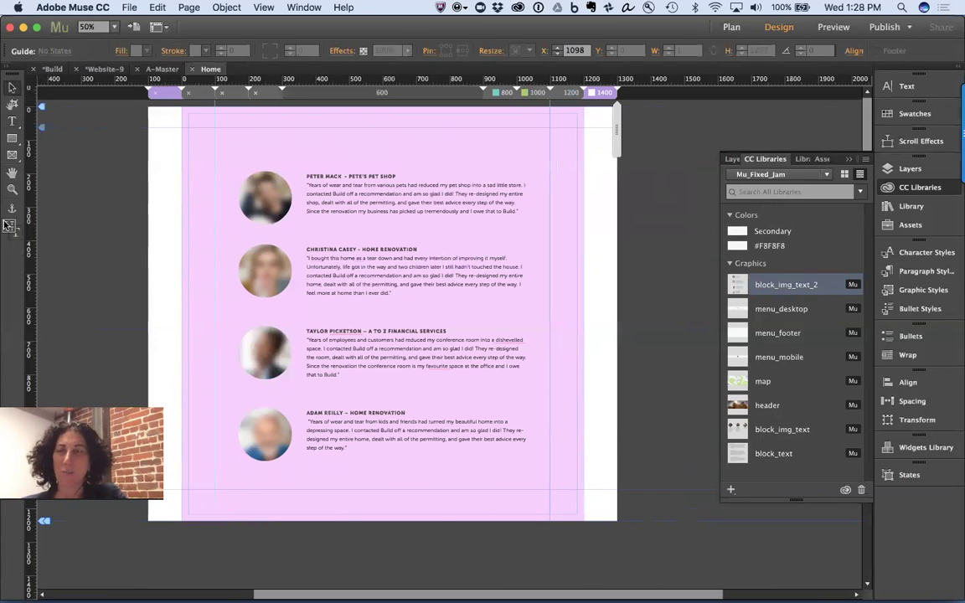
pyautogui.click(13, 233)
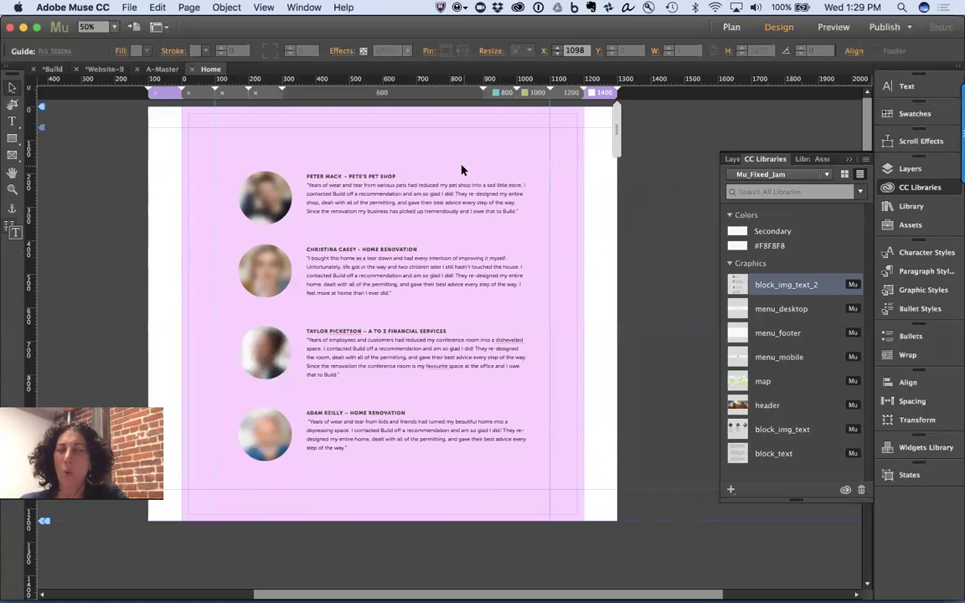
# - Select all the testimonial images and text frames, copy their size and position to All Breakpoints, and deselect them
pyautogui.moveTo(215, 155); pyautogui.dragTo(467, 293)
pyautogui.press('super+z')
pyautogui.click(241, 152)
pyautogui.moveTo(241, 152); pyautogui.dragTo(465, 478)
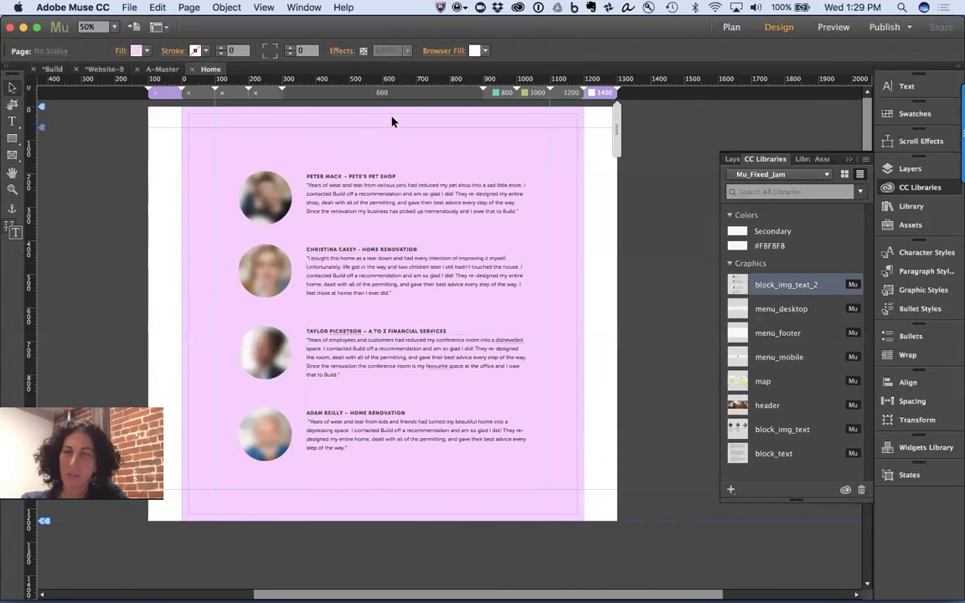
pyautogui.rightClick(364, 194)
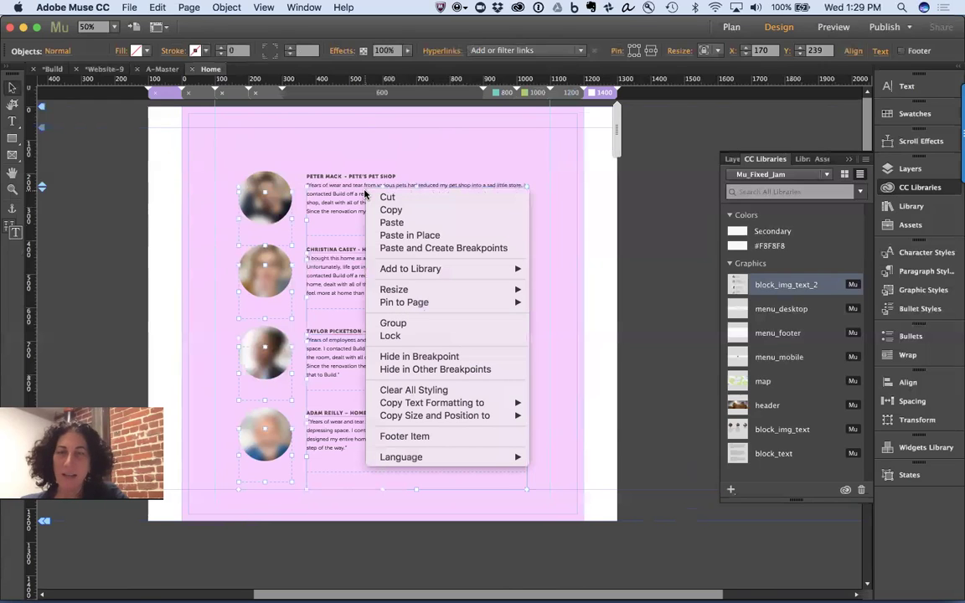
pyautogui.moveTo(409, 418)
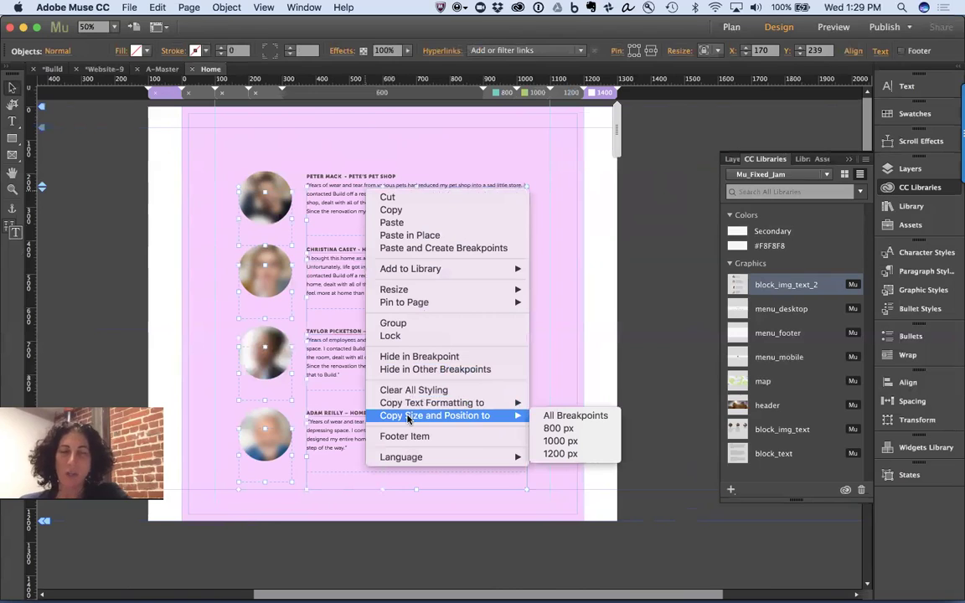
pyautogui.click(575, 416)
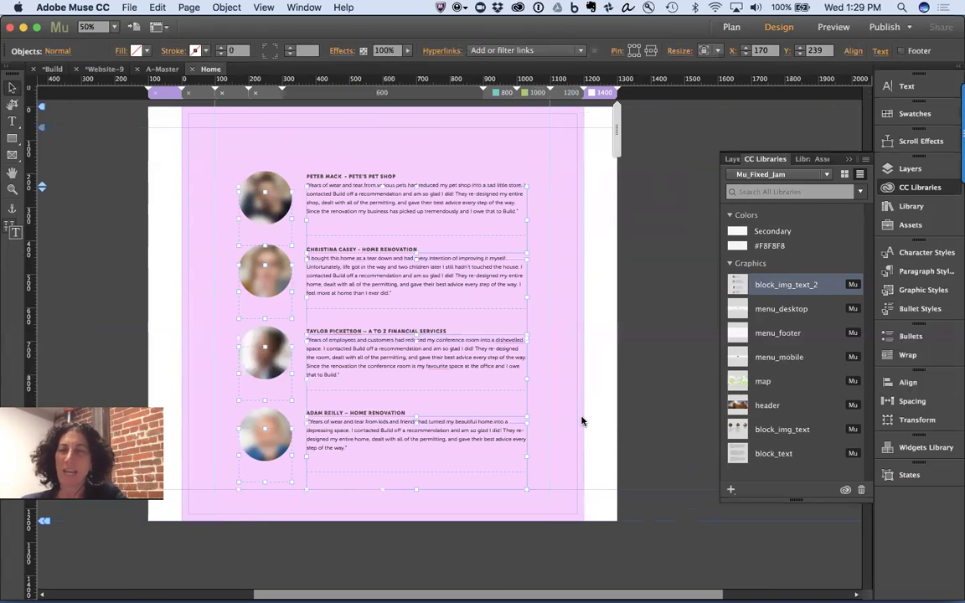
pyautogui.click(517, 160)
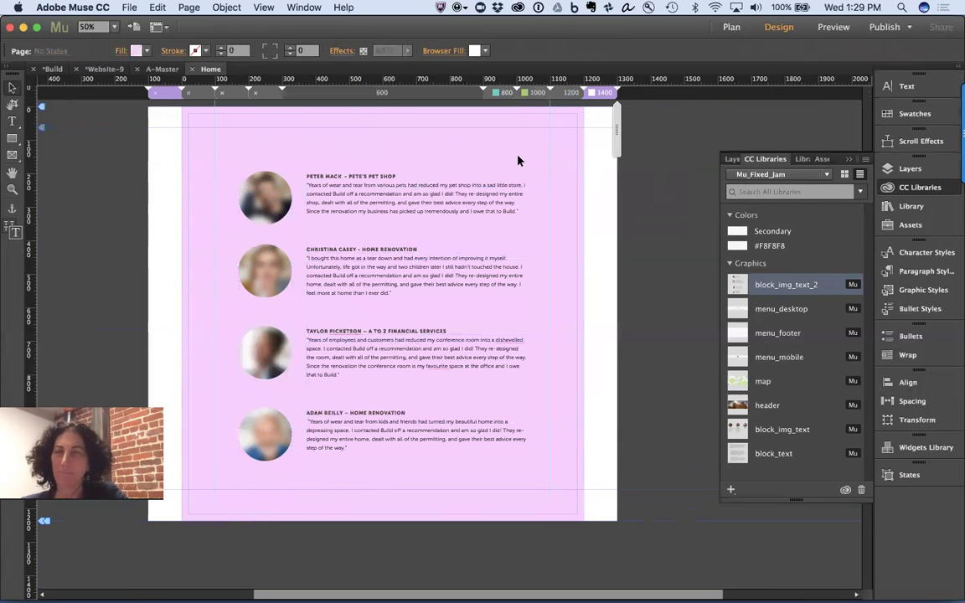
# - At the 1200 breakpoint, enlarge the first testimonial's heading to 27 and leave text editing
pyautogui.click(573, 93)
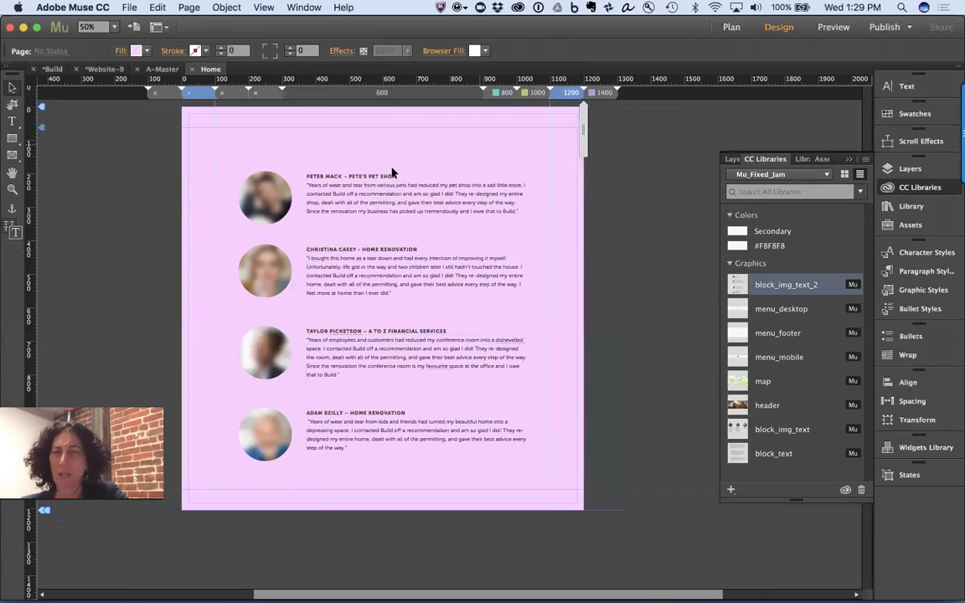
pyautogui.tripleClick(362, 193)
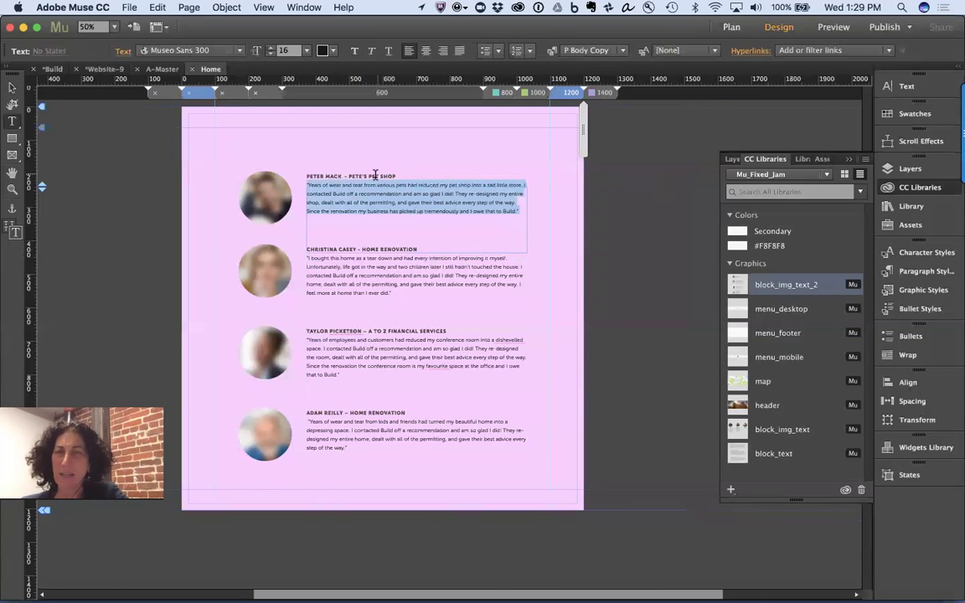
pyautogui.click(362, 193)
pyautogui.doubleClick(362, 193)
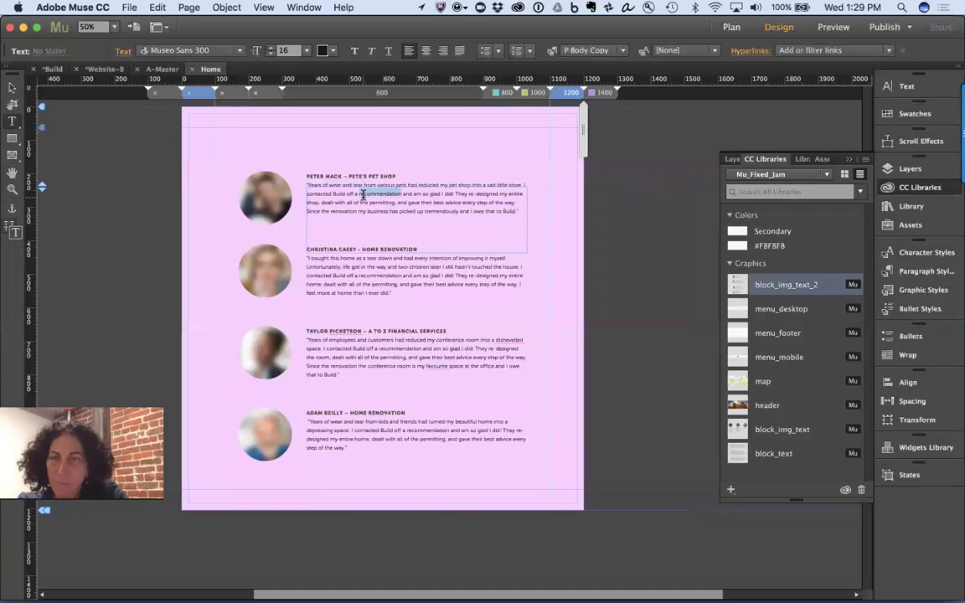
pyautogui.press('super+equal')
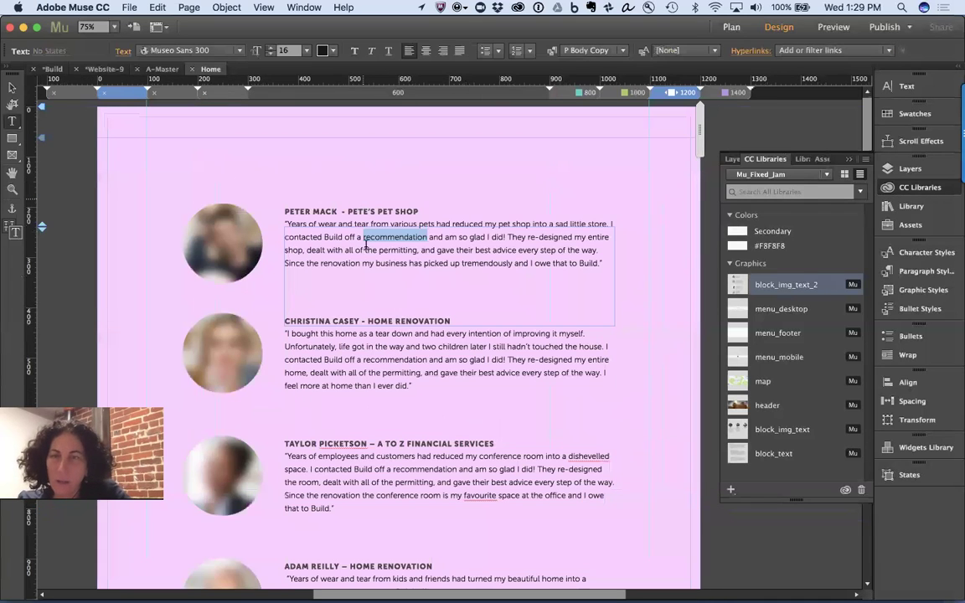
pyautogui.click(305, 235)
pyautogui.click(359, 211)
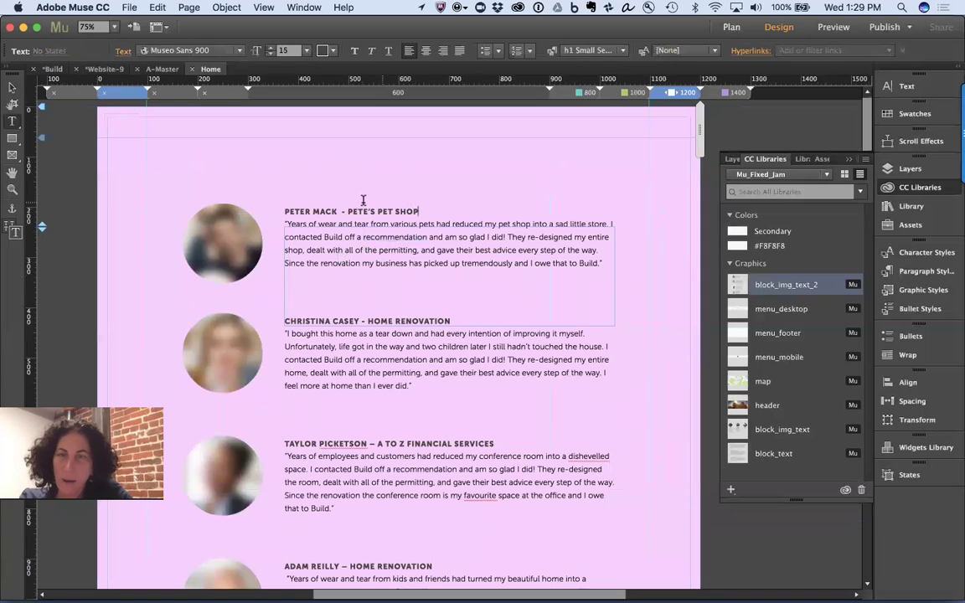
pyautogui.tripleClick(285, 211)
pyautogui.doubleClick(324, 248)
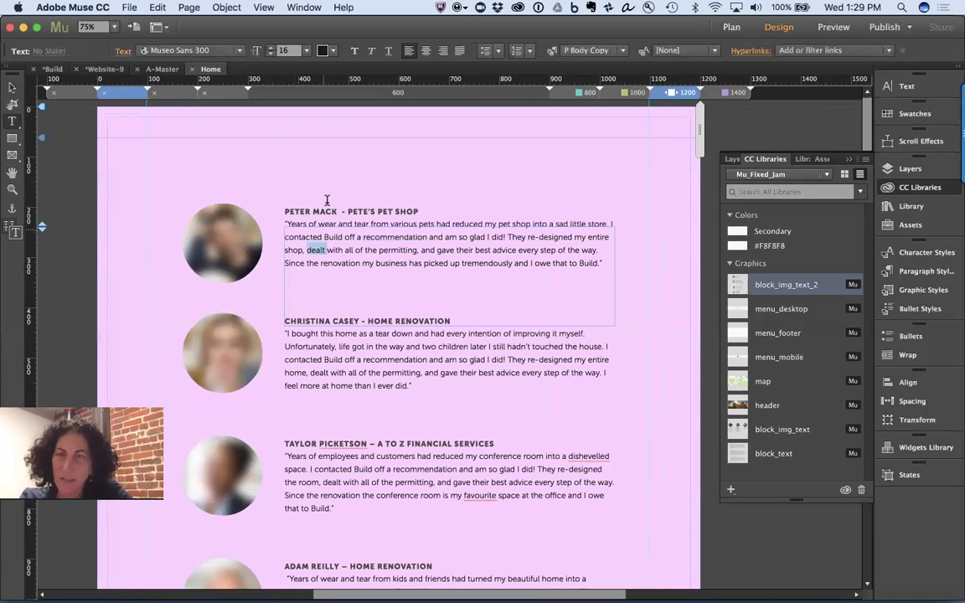
pyautogui.tripleClick(320, 208)
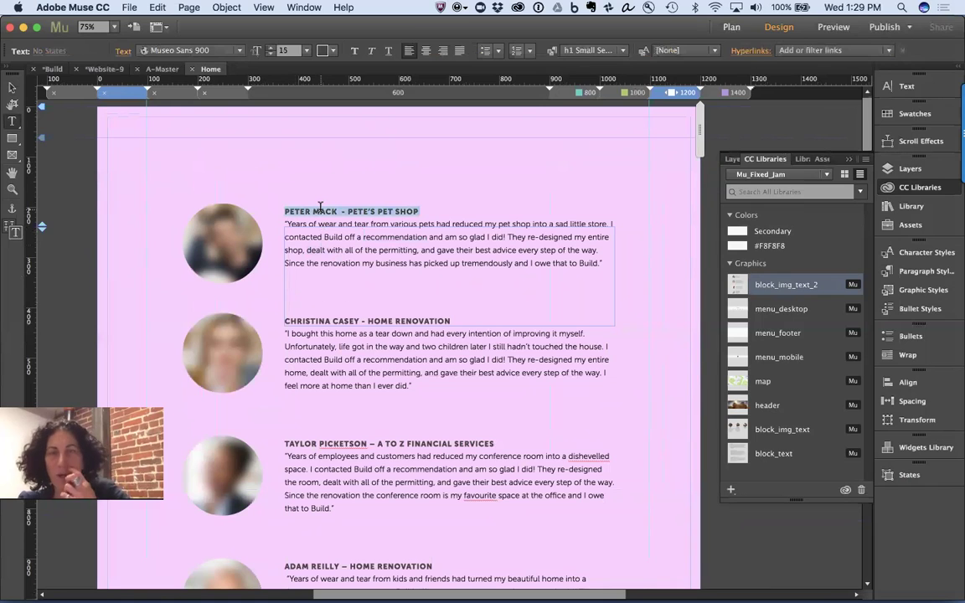
pyautogui.press('super+shift+period')
pyautogui.press('super+shift+period')
pyautogui.press('super+shift+period')
pyautogui.press('super+shift+period')
pyautogui.press('super+shift+period')
pyautogui.press('super+shift+period')
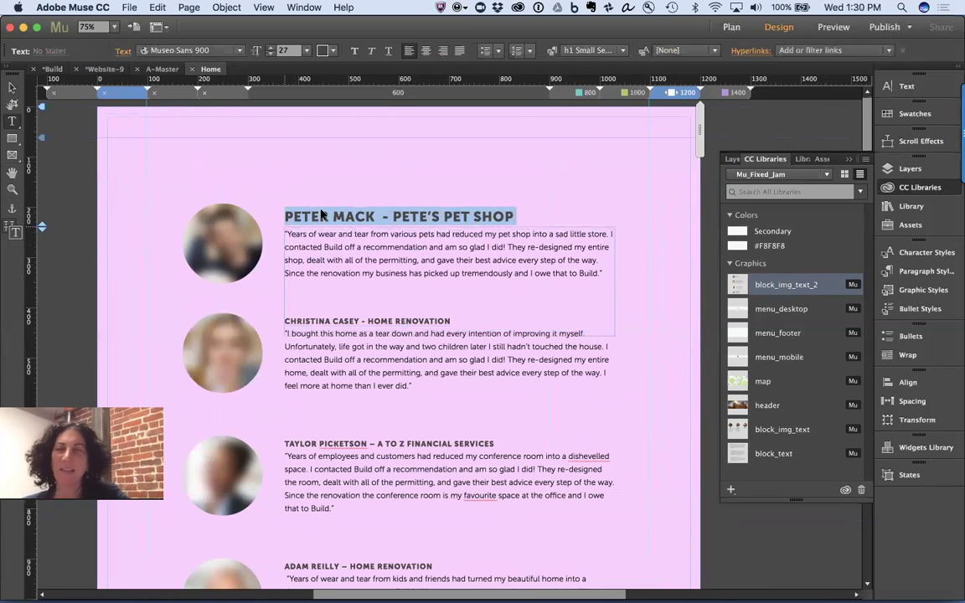
pyautogui.click(12, 87)
pyautogui.click(102, 169)
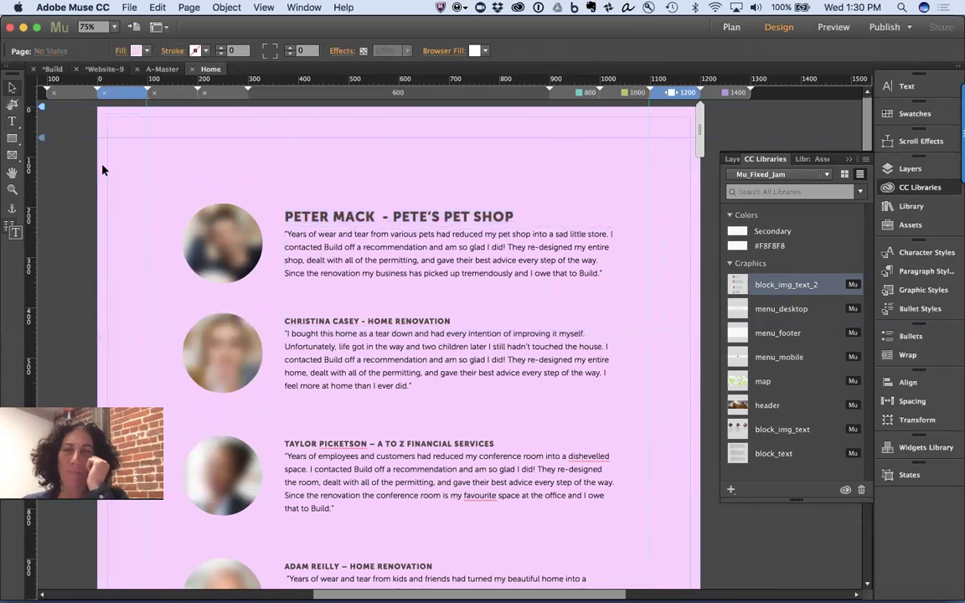
# - Check the first heading at the 1400 breakpoint and turn off Fluid Width for the 1200 breakpoint
pyautogui.click(716, 93)
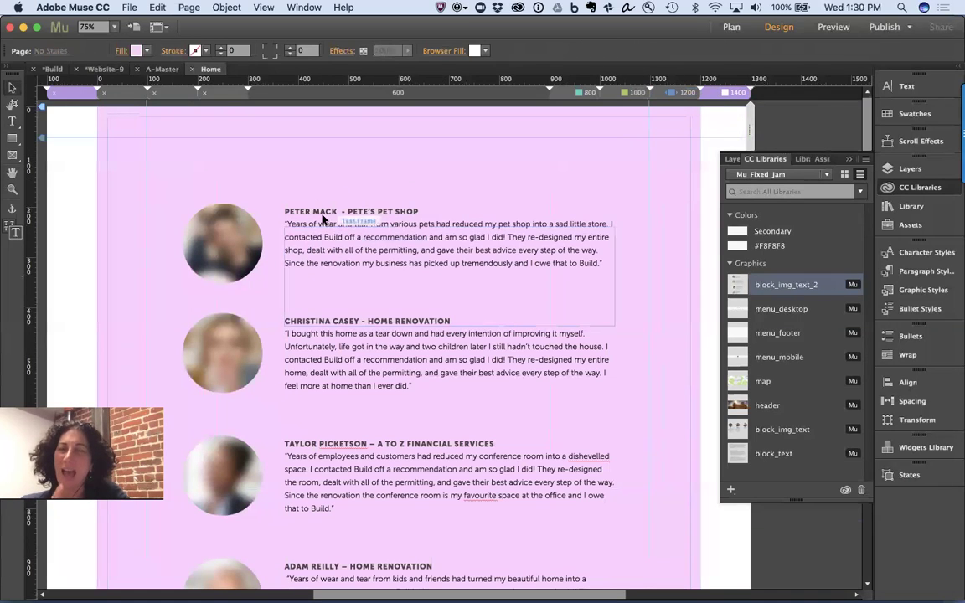
pyautogui.click(671, 94)
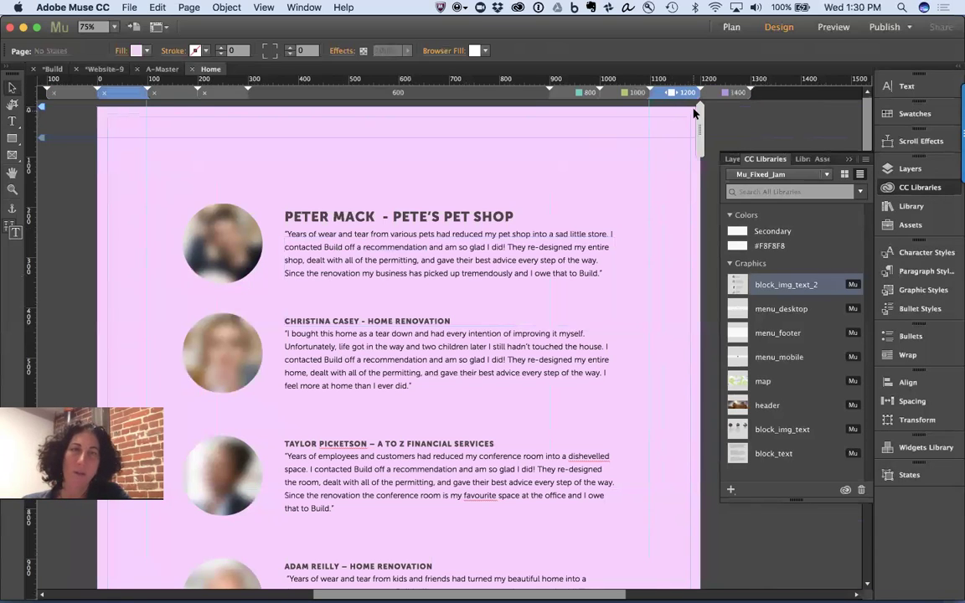
pyautogui.rightClick(685, 94)
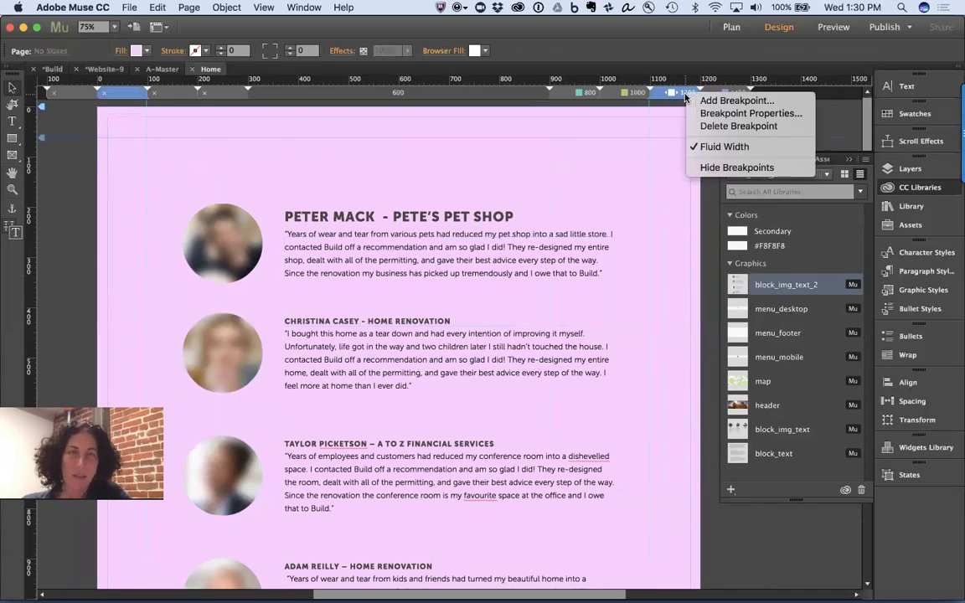
pyautogui.click(714, 147)
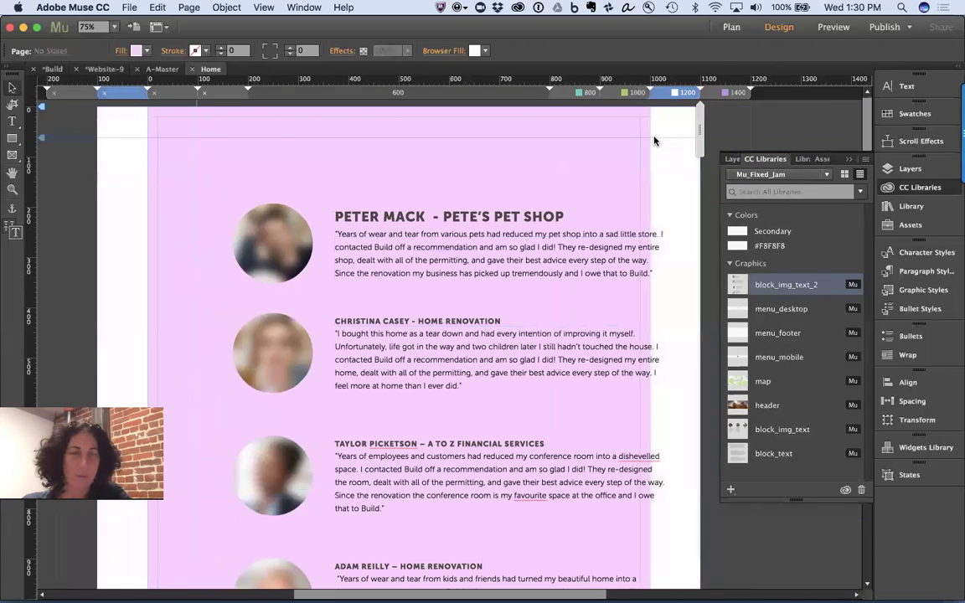
# - Compare the first testimonial's heading and layout across the 1400, 1000 and 1200 breakpoints
pyautogui.click(725, 94)
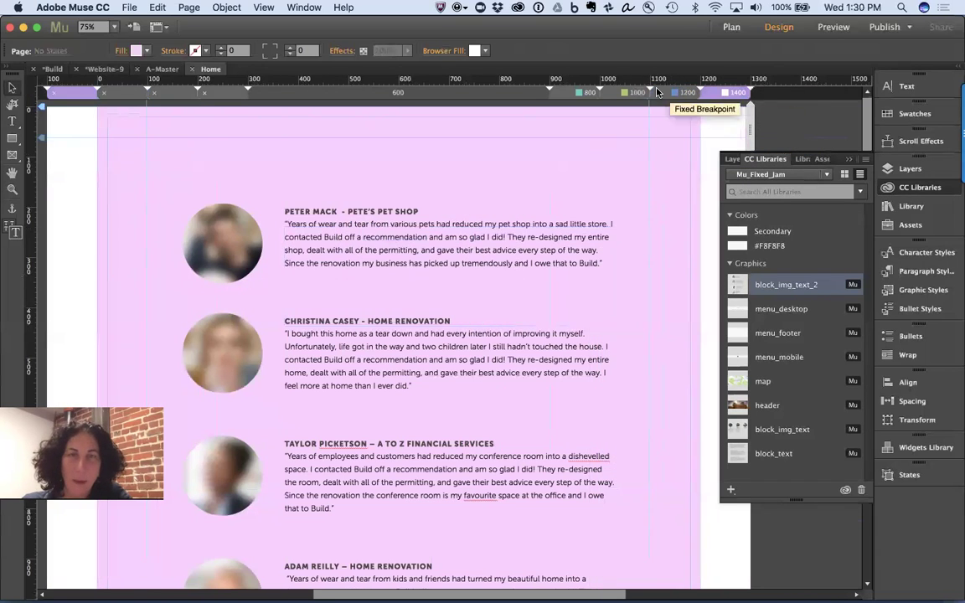
pyautogui.click(635, 93)
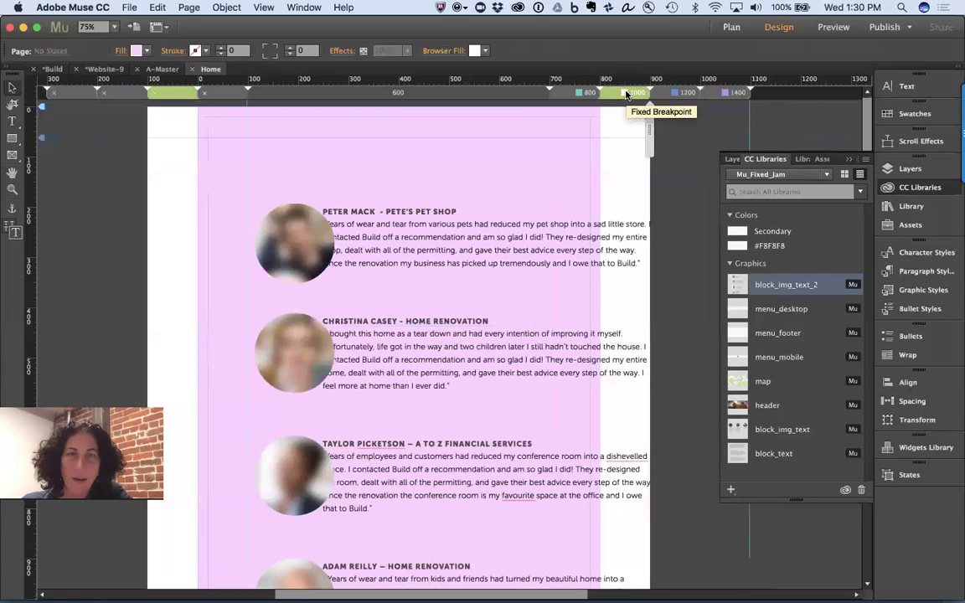
pyautogui.click(684, 93)
pyautogui.click(731, 93)
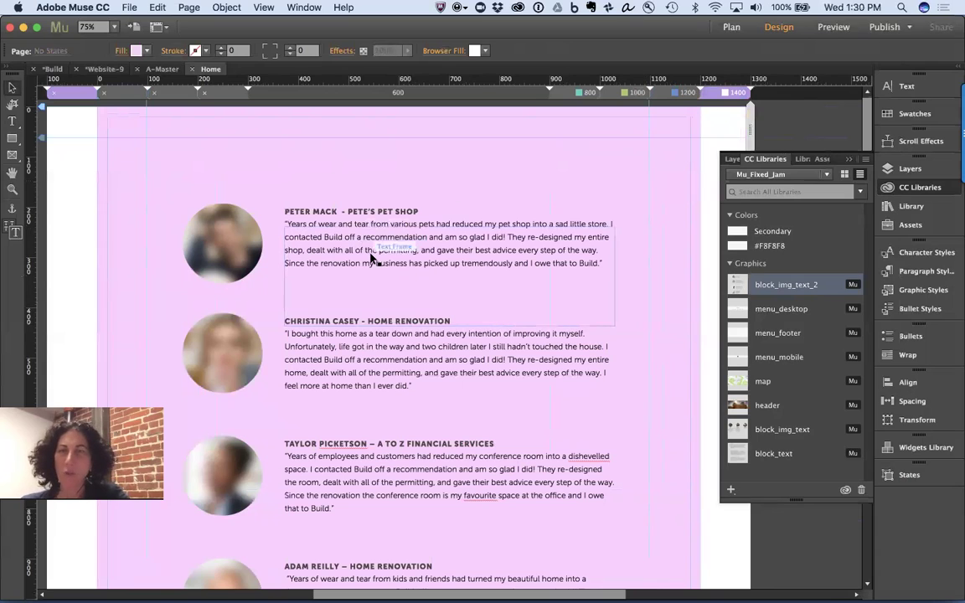
pyautogui.click(685, 92)
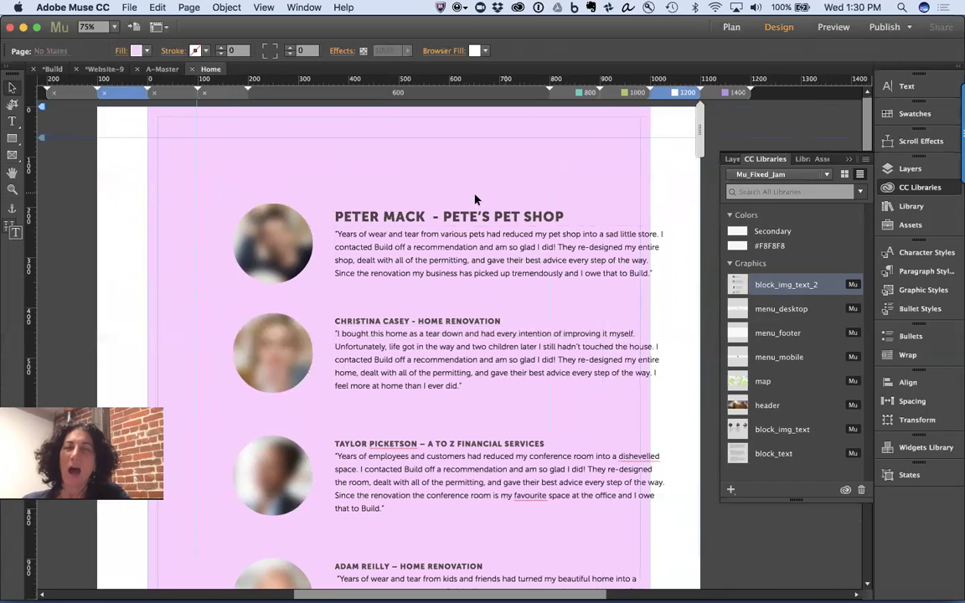
pyautogui.click(15, 231)
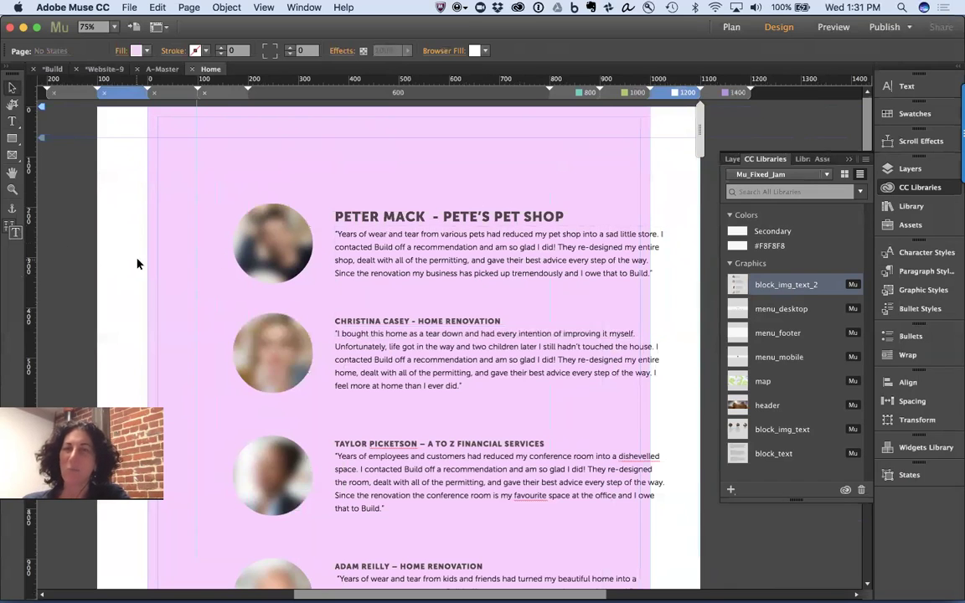
# - At the 1400 breakpoint, copy the first testimonial text frame's text formatting to All Breakpoints
pyautogui.click(711, 93)
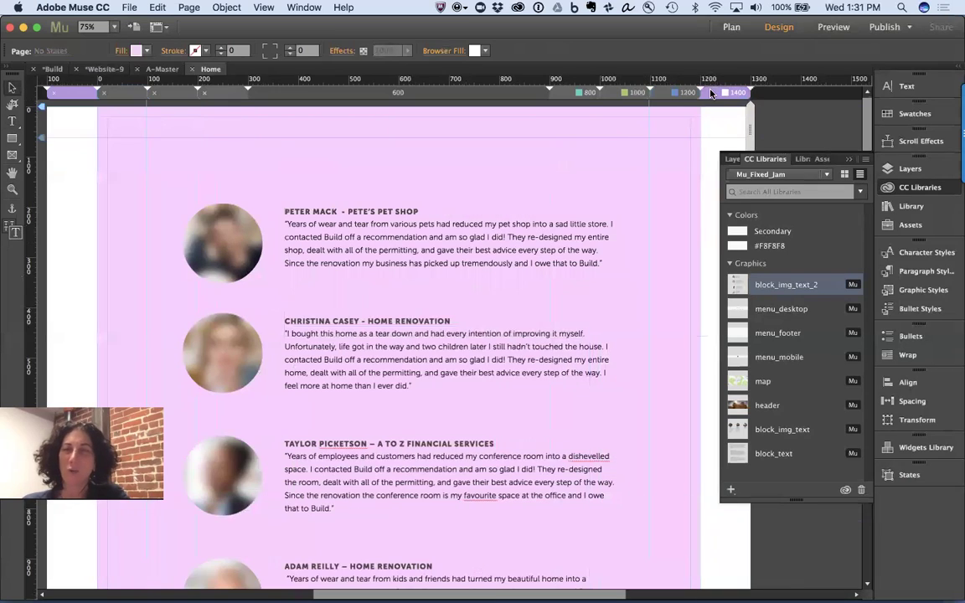
pyautogui.click(365, 245)
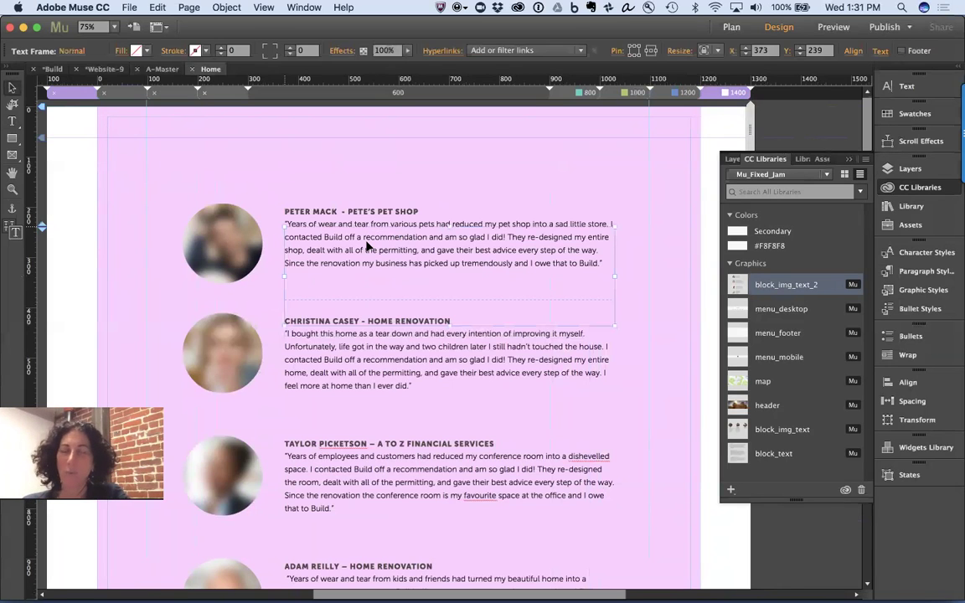
pyautogui.rightClick(366, 245)
pyautogui.moveTo(410, 481)
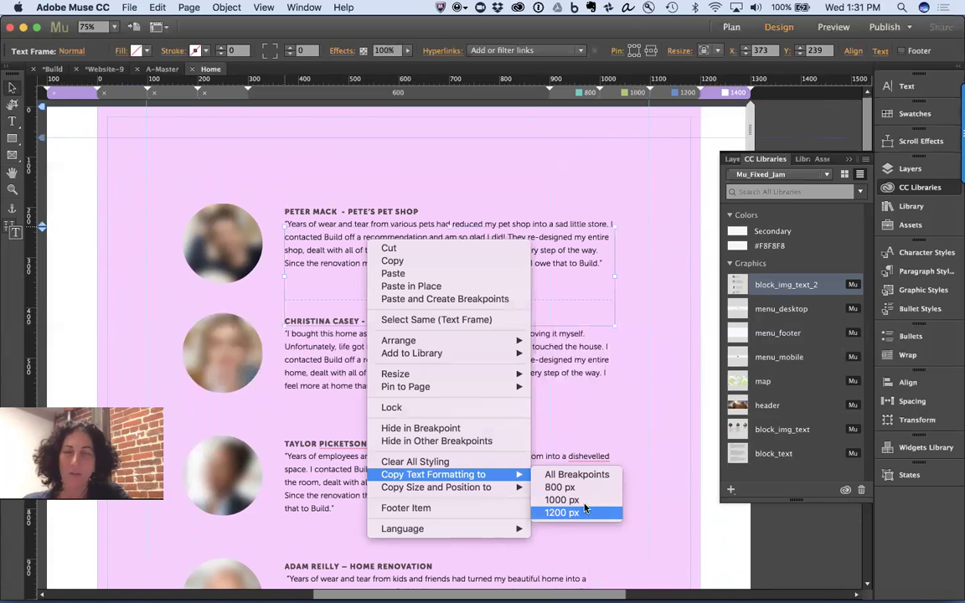
pyautogui.click(593, 475)
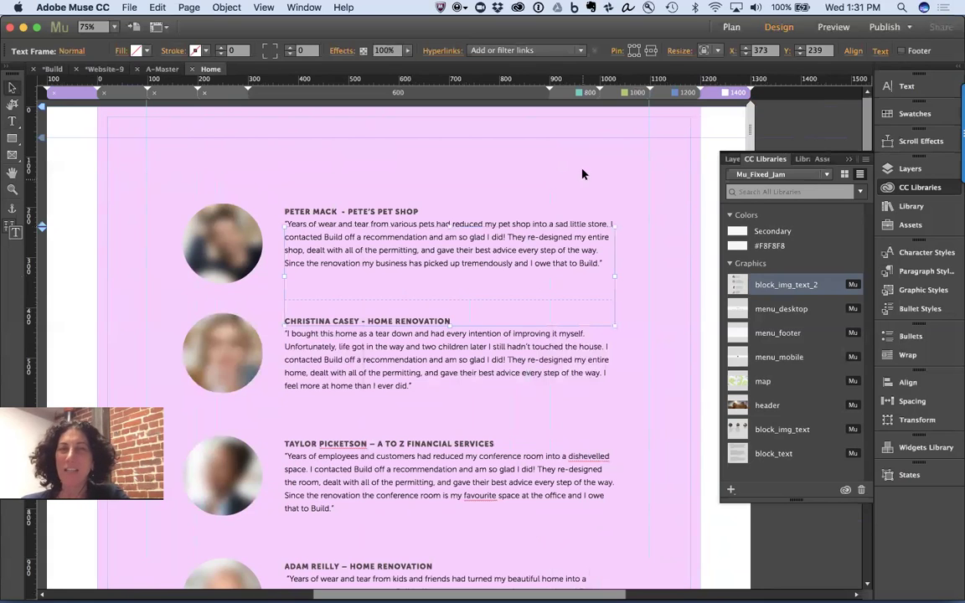
# - Compare the first testimonial's heading formatting between the 1200 and 1400 breakpoints, ending at 1200
pyautogui.click(679, 93)
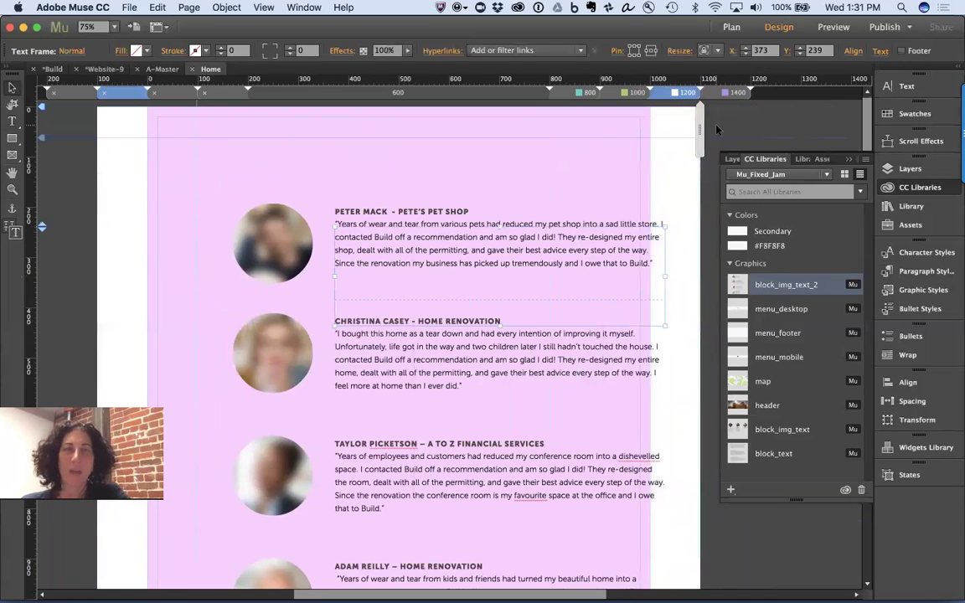
pyautogui.click(722, 90)
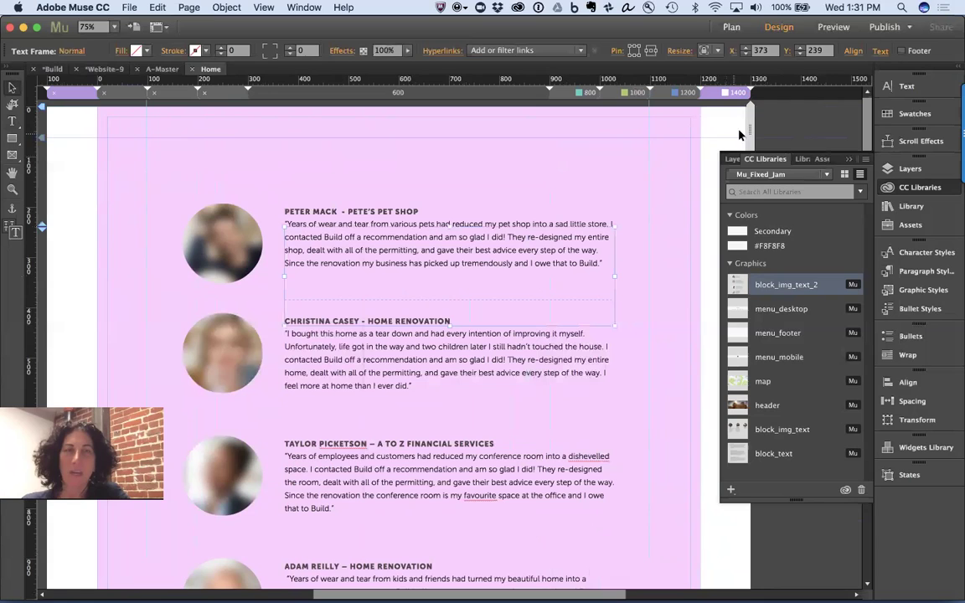
pyautogui.moveTo(746, 126); pyautogui.dragTo(696, 138)
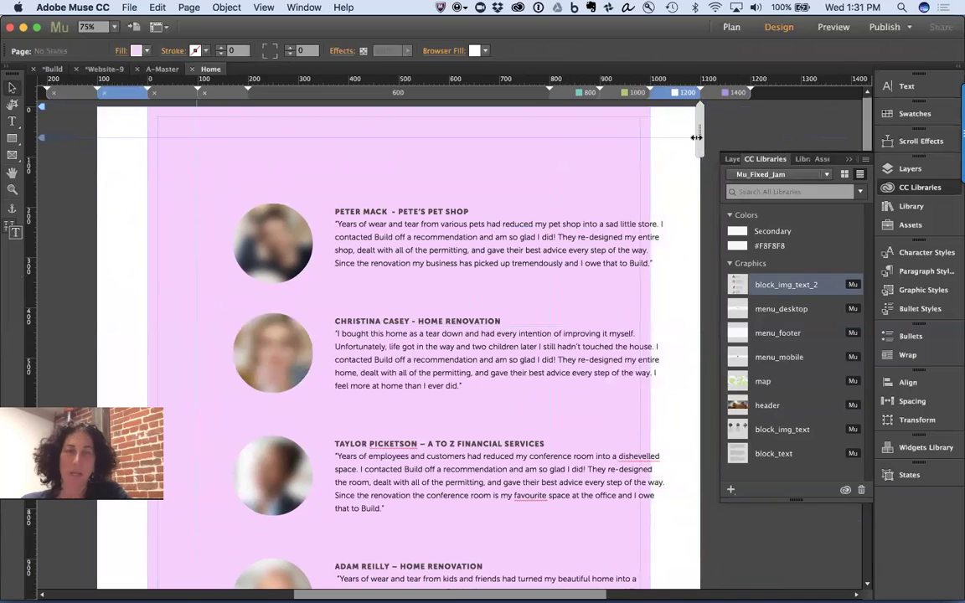
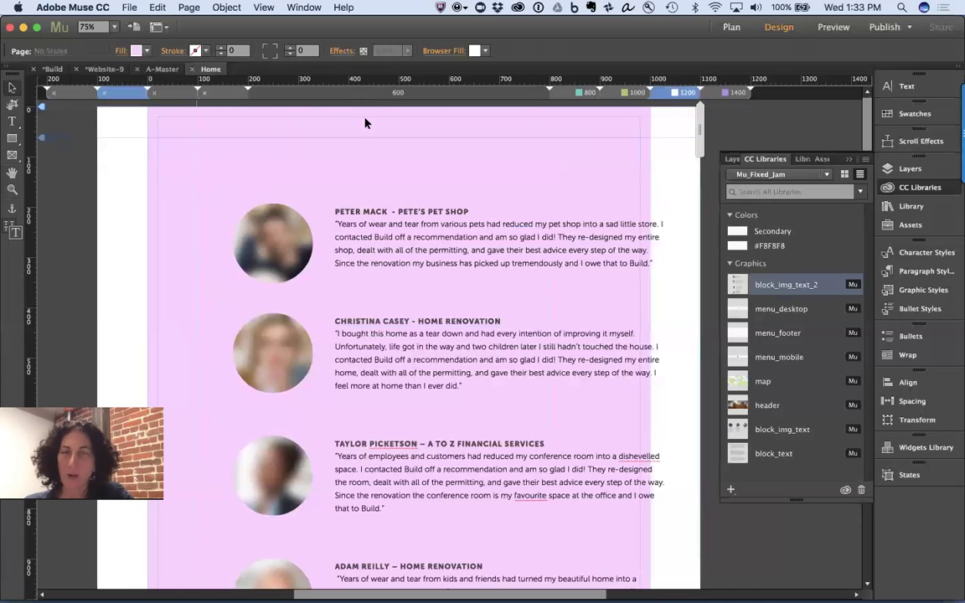
# - Try moving the first testimonial's text frame down to Y 259 at the 1200 breakpoint, and undo the move
pyautogui.click(524, 249)
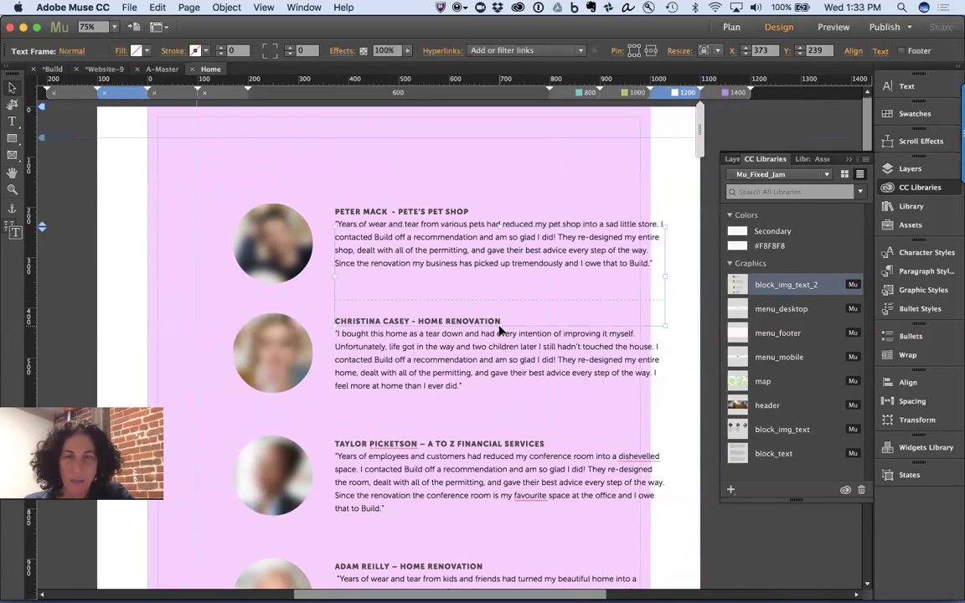
pyautogui.moveTo(500, 329); pyautogui.dragTo(500, 341)
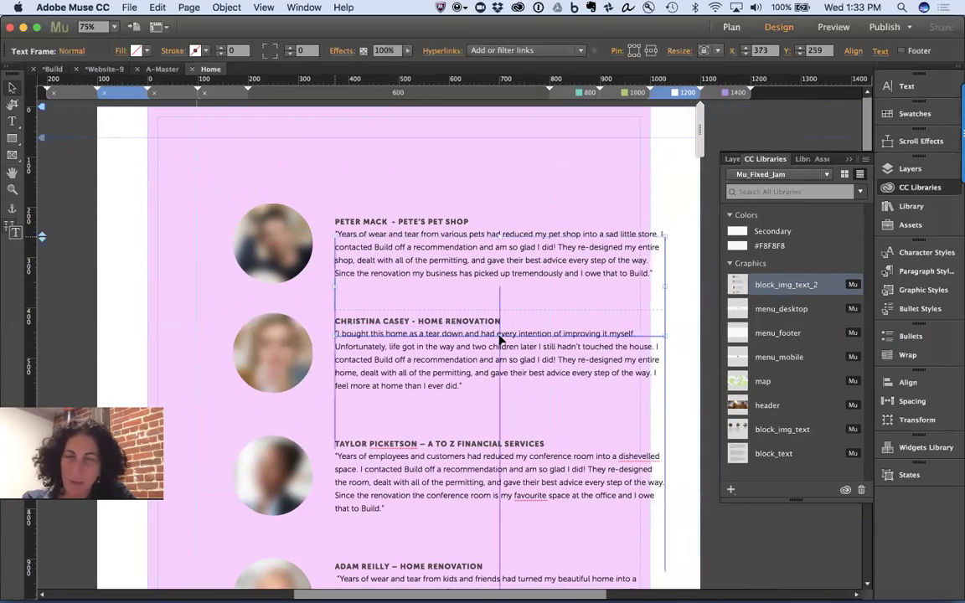
pyautogui.press('cmd+z')
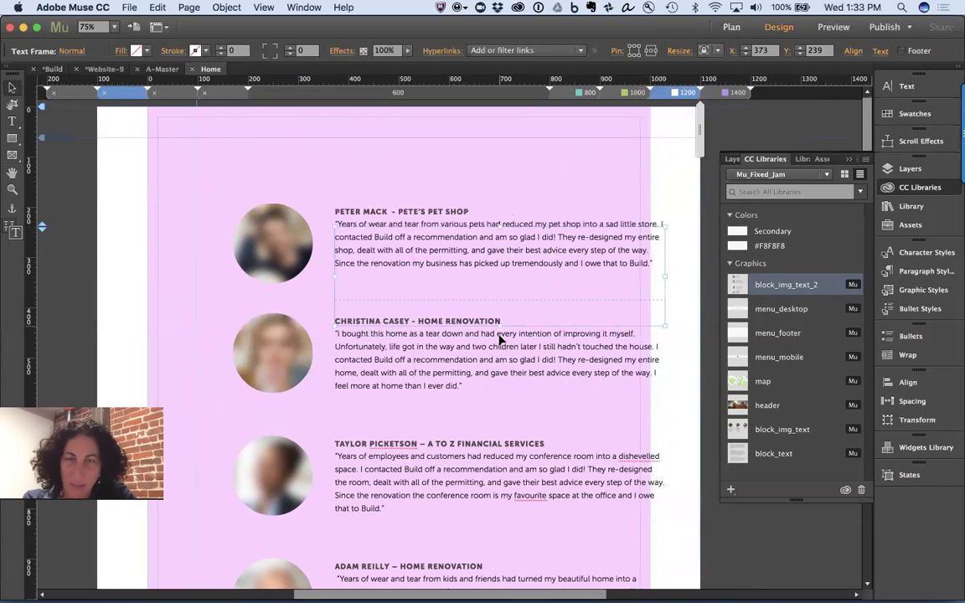
pyautogui.press('cmd+shift+z')
pyautogui.press('cmd+z')
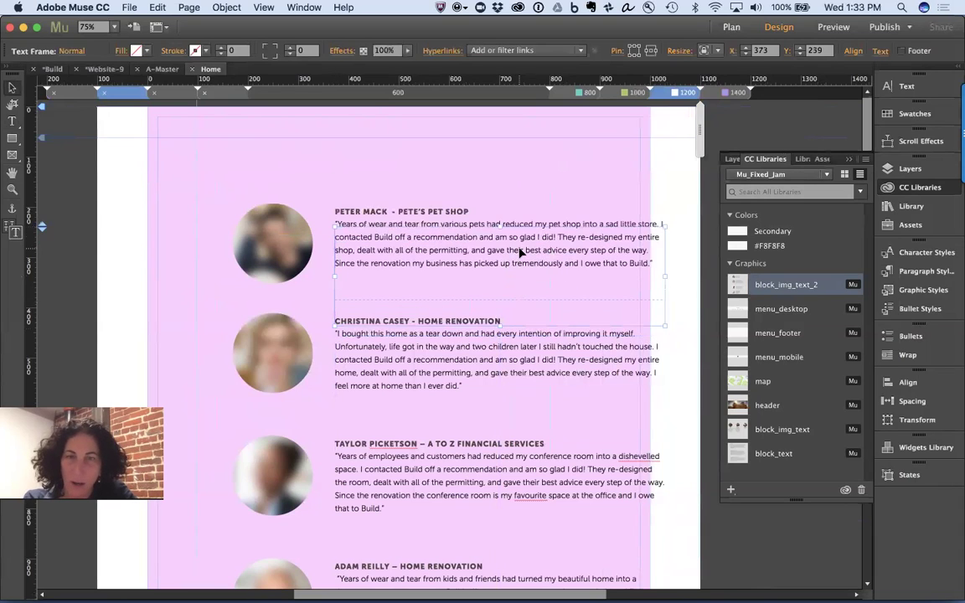
# - Set the height of the first testimonial's text frame to 225
pyautogui.click(916, 420)
pyautogui.click(840, 410)
pyautogui.write('2')
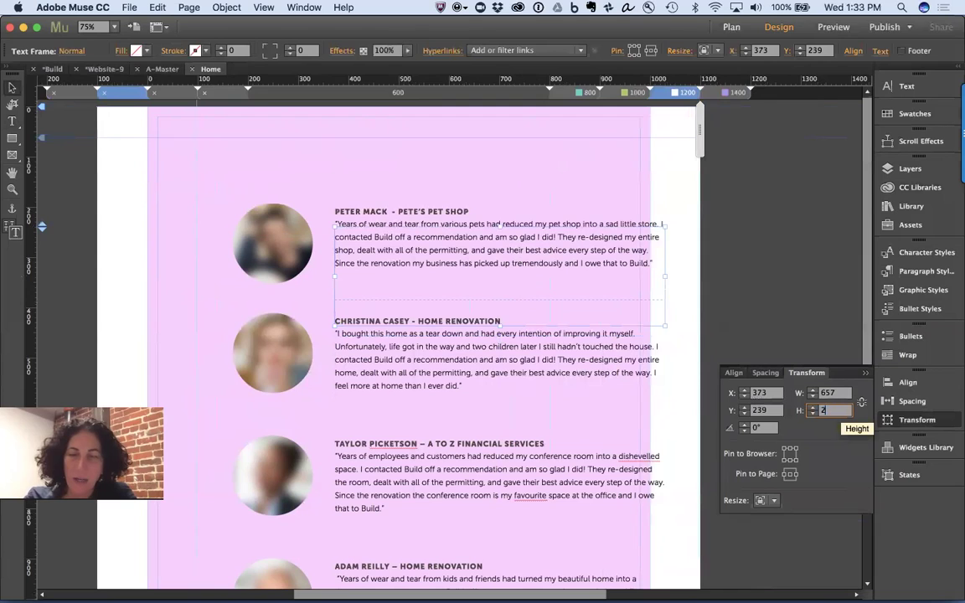
pyautogui.write('25')
pyautogui.press('Return')
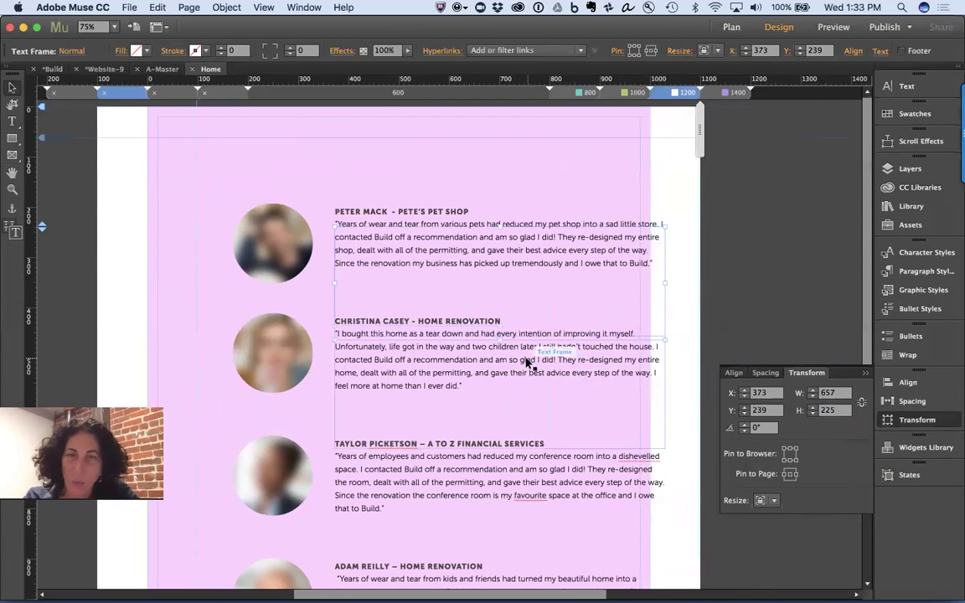
# - Select all the text in the first testimonial's frame to check its contents, and return to object selection
pyautogui.tripleClick(496, 292)
pyautogui.click(497, 291)
pyautogui.press('super+a')
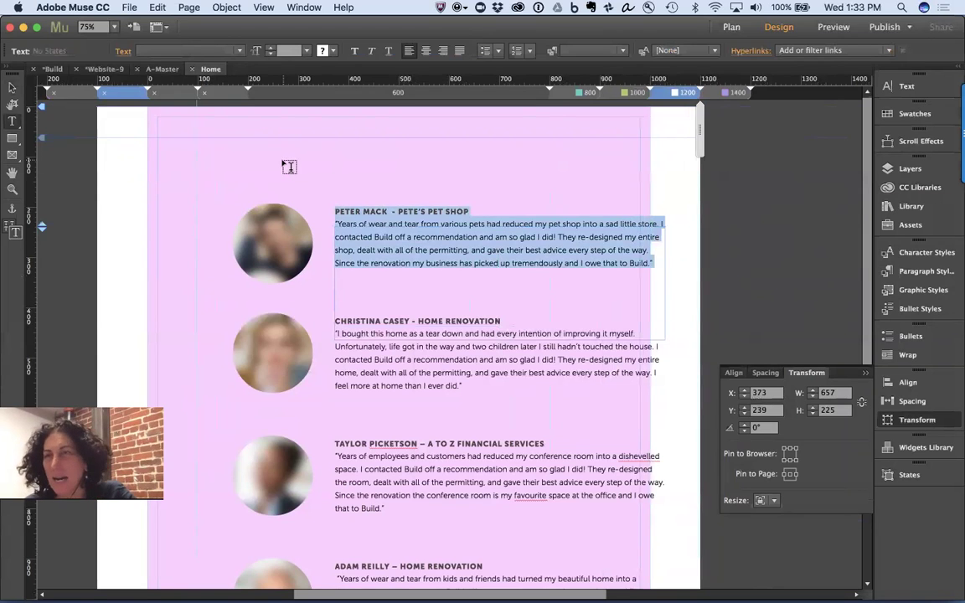
pyautogui.click(13, 86)
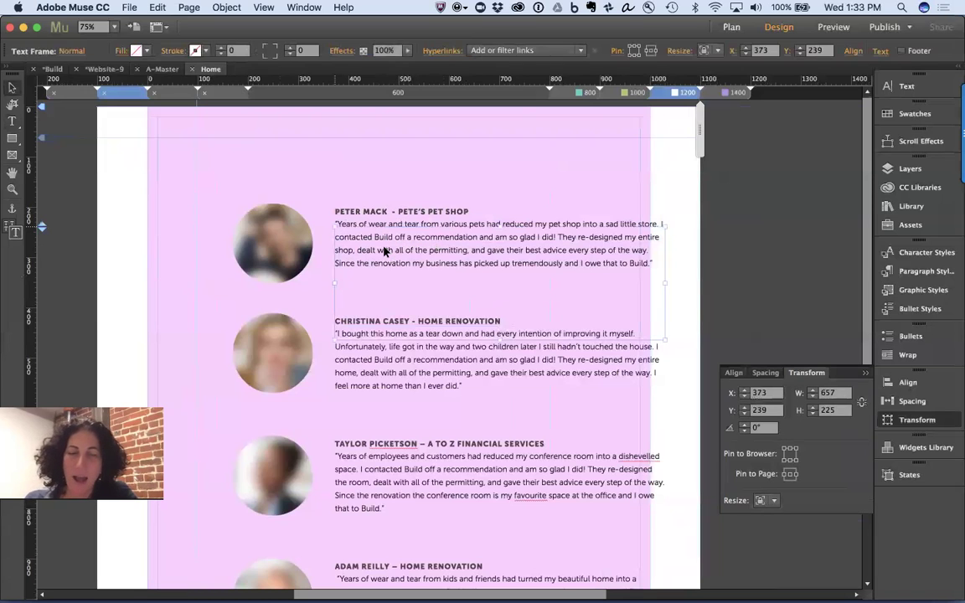
# - Go to the site plan and reopen the Home page twice to refresh the page display
pyautogui.press('super+m')
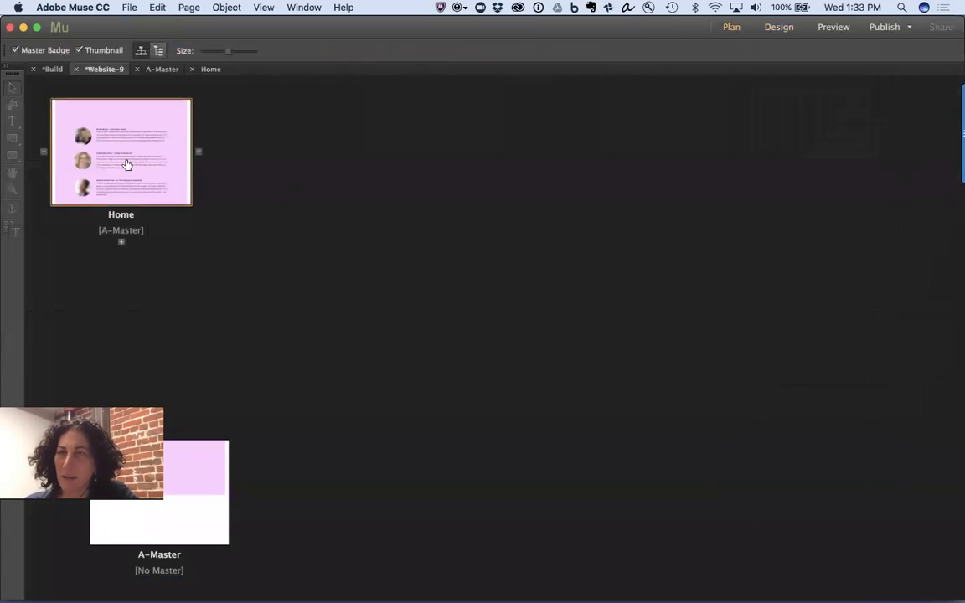
pyautogui.doubleClick(127, 164)
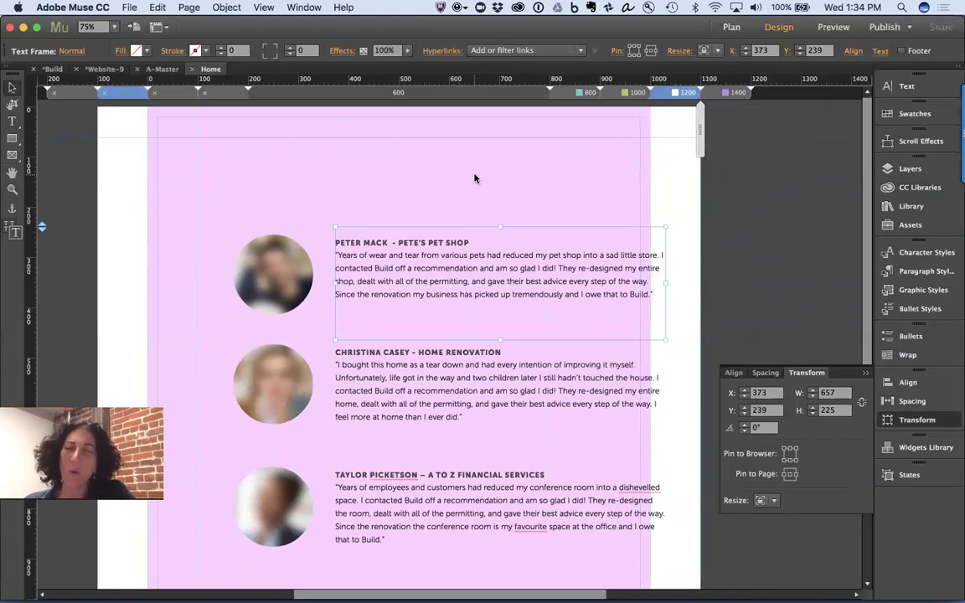
pyautogui.press('super+m')
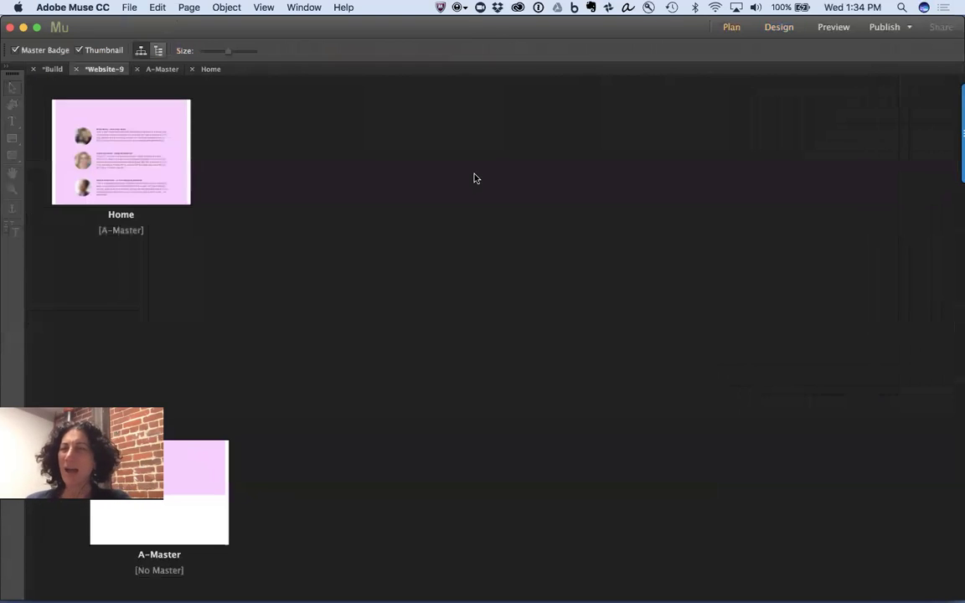
pyautogui.doubleClick(104, 162)
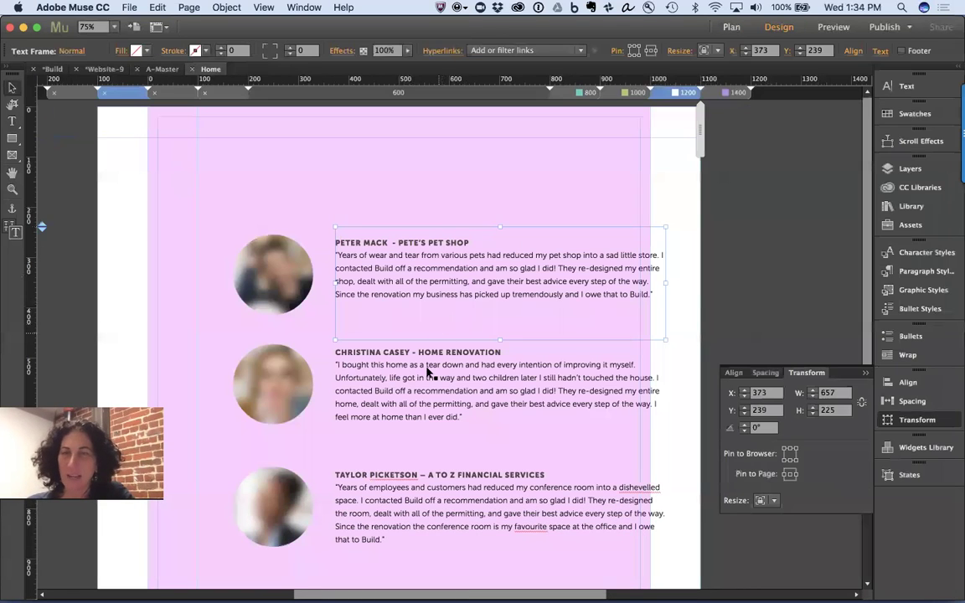
# - Inspect the first testimonial's body text for extra lines below it, and return to object selection
pyautogui.click(443, 295)
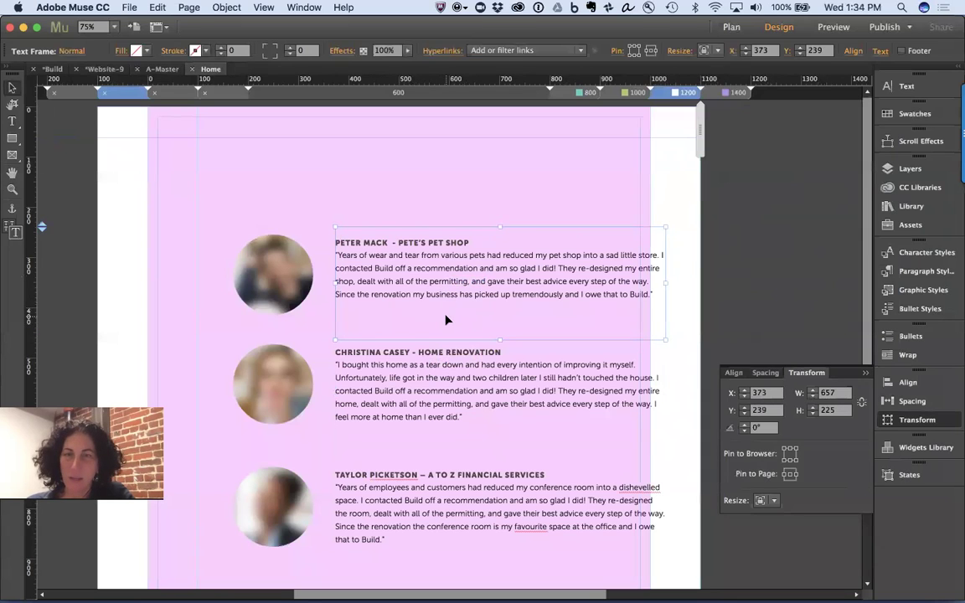
pyautogui.tripleClick(446, 314)
pyautogui.click(508, 323)
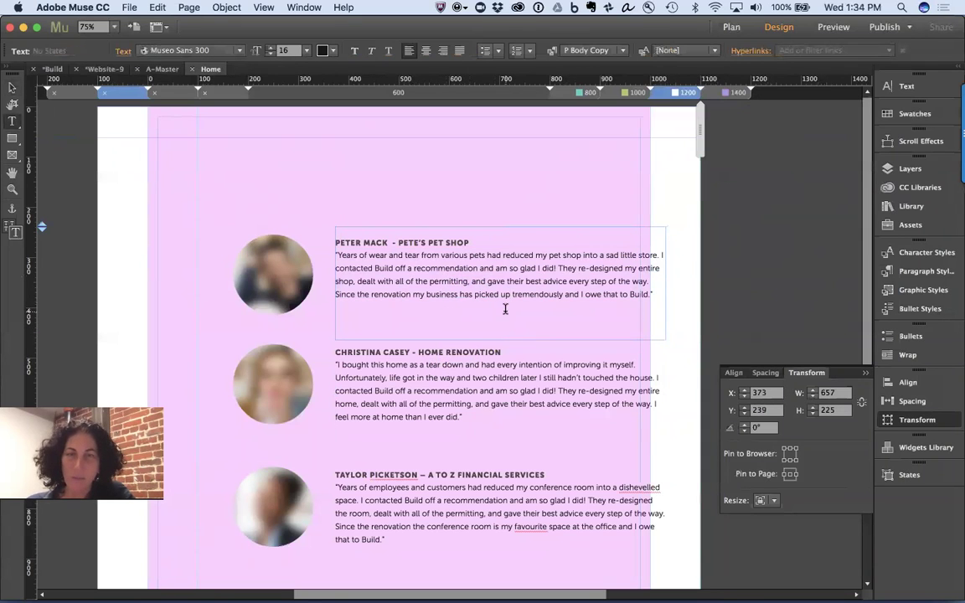
pyautogui.press('Escape')
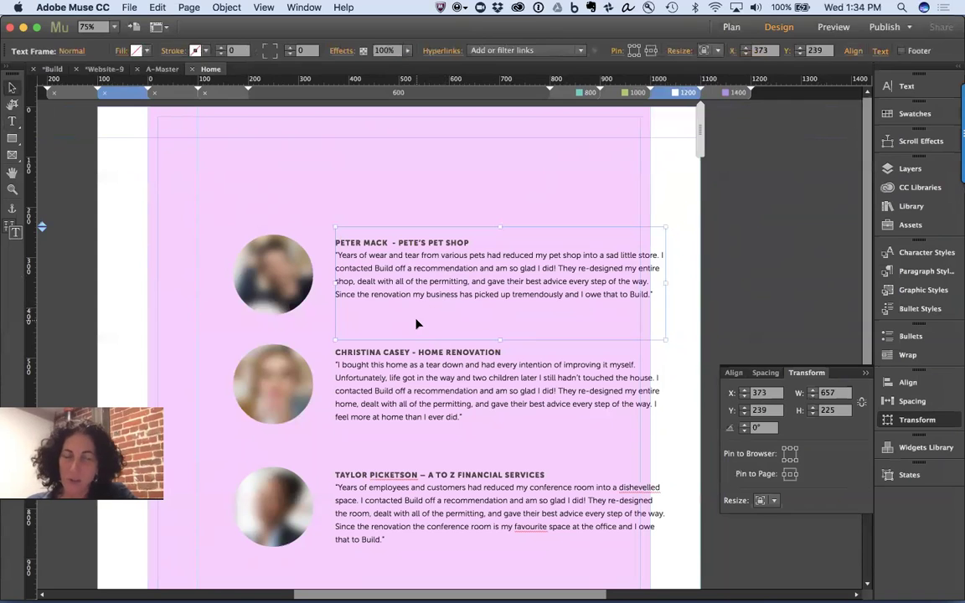
pyautogui.tripleClick(416, 321)
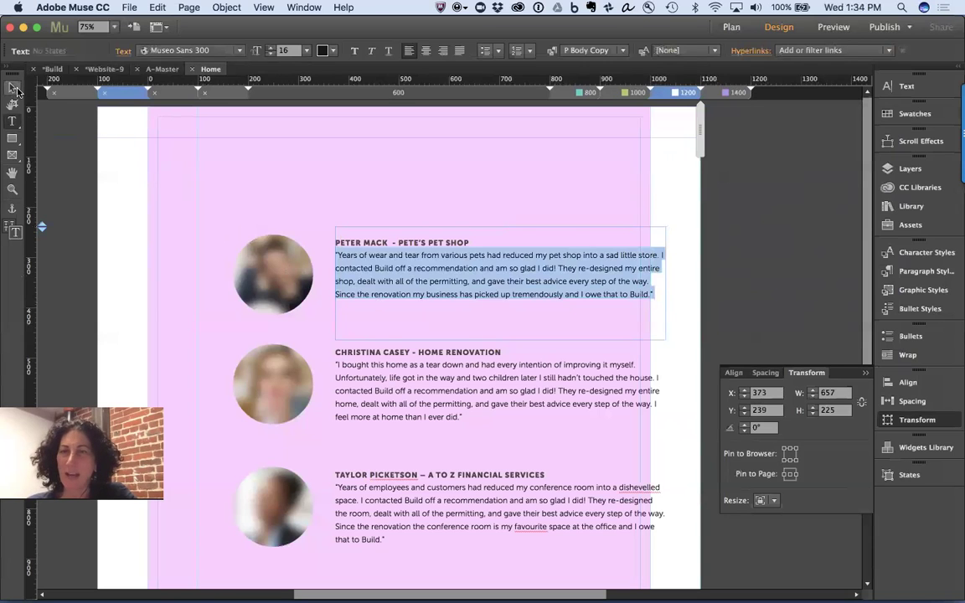
pyautogui.click(17, 91)
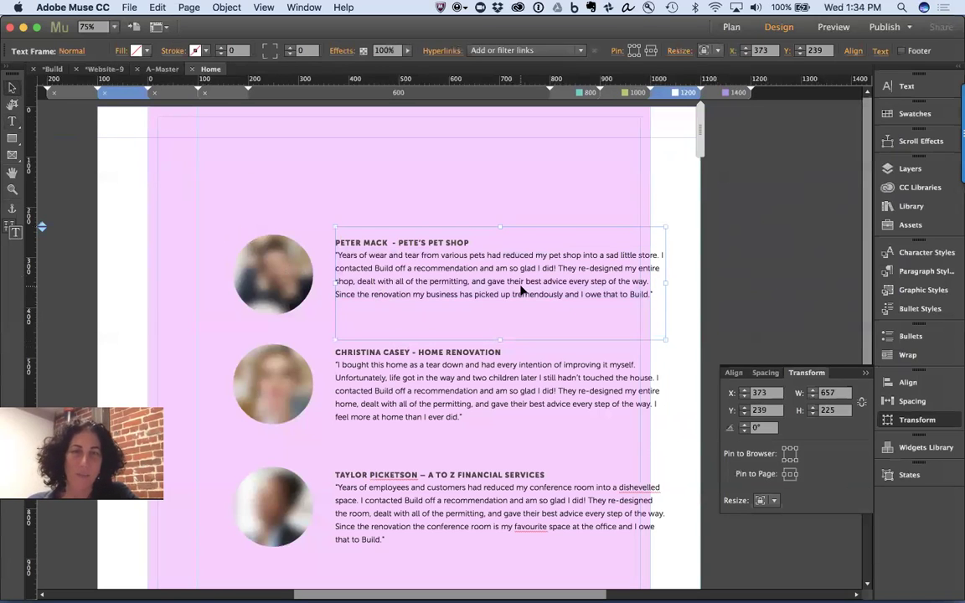
pyautogui.moveTo(921, 101)
pyautogui.click(914, 133)
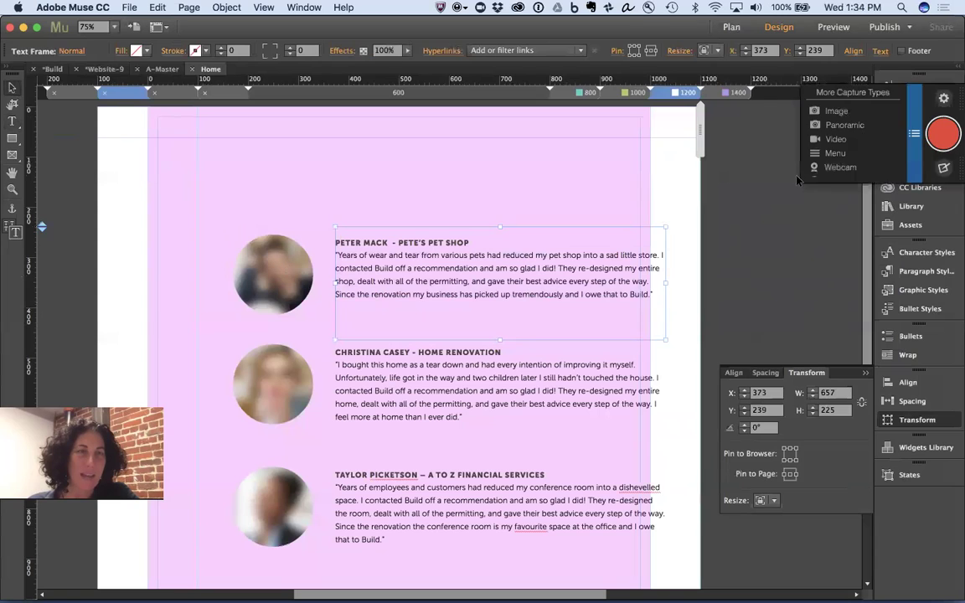
pyautogui.click(745, 123)
# - Review the text and paragraph spacing settings of the first testimonial's body text, and leave text editing
pyautogui.click(904, 87)
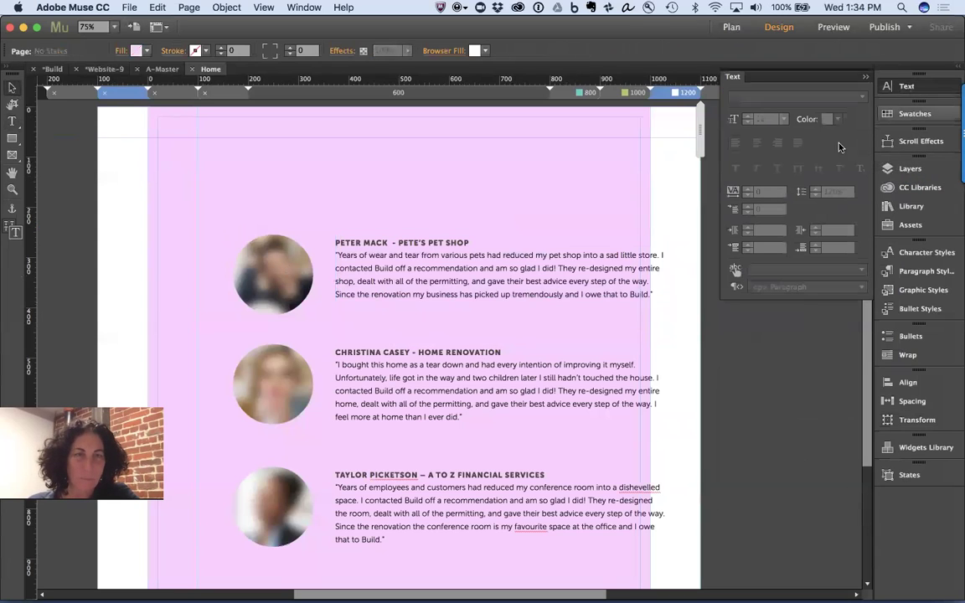
pyautogui.doubleClick(439, 270)
pyautogui.press('super+a')
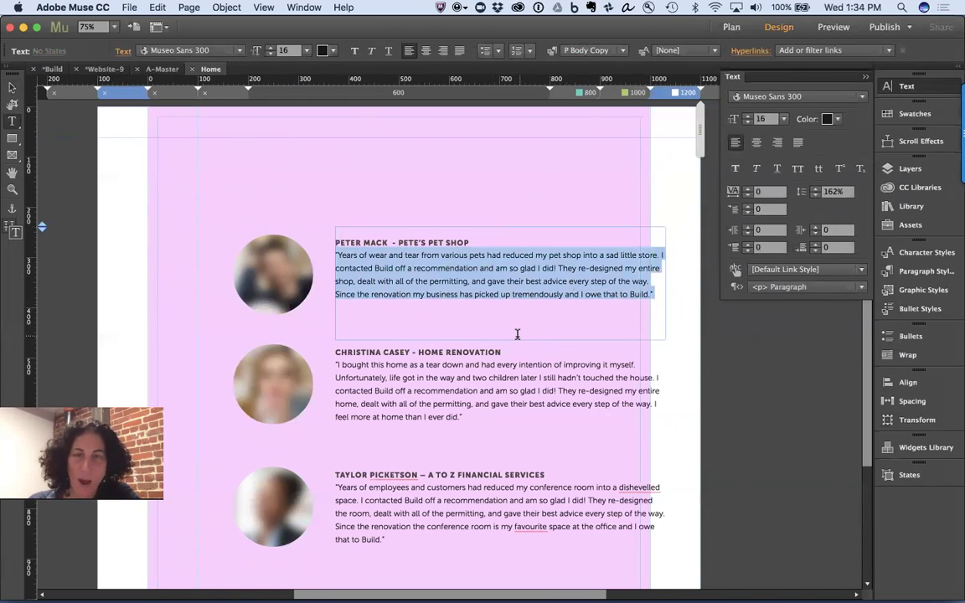
pyautogui.press('Escape')
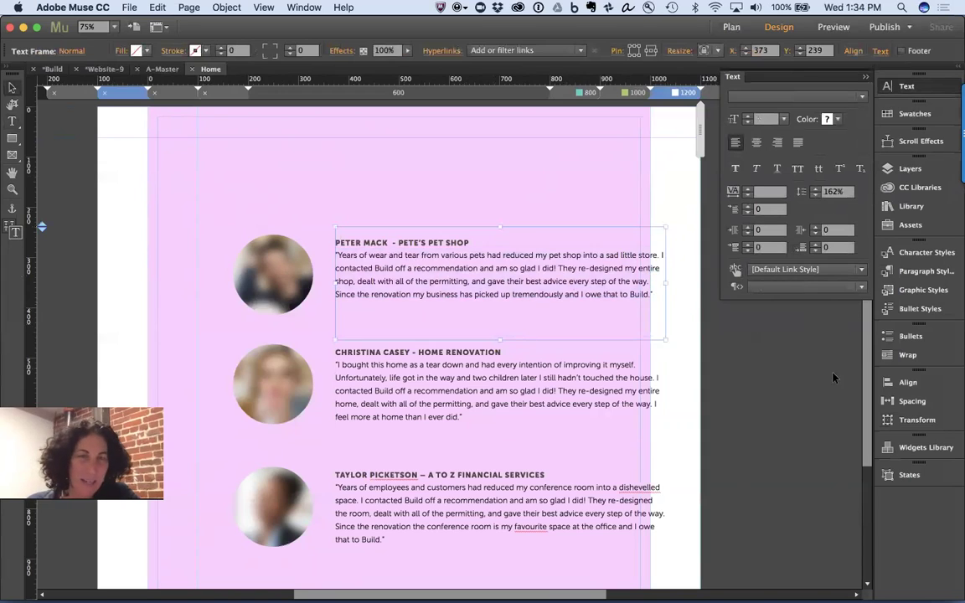
# - Select all four testimonial text frames and set their bottom padding to 20
pyautogui.click(929, 402)
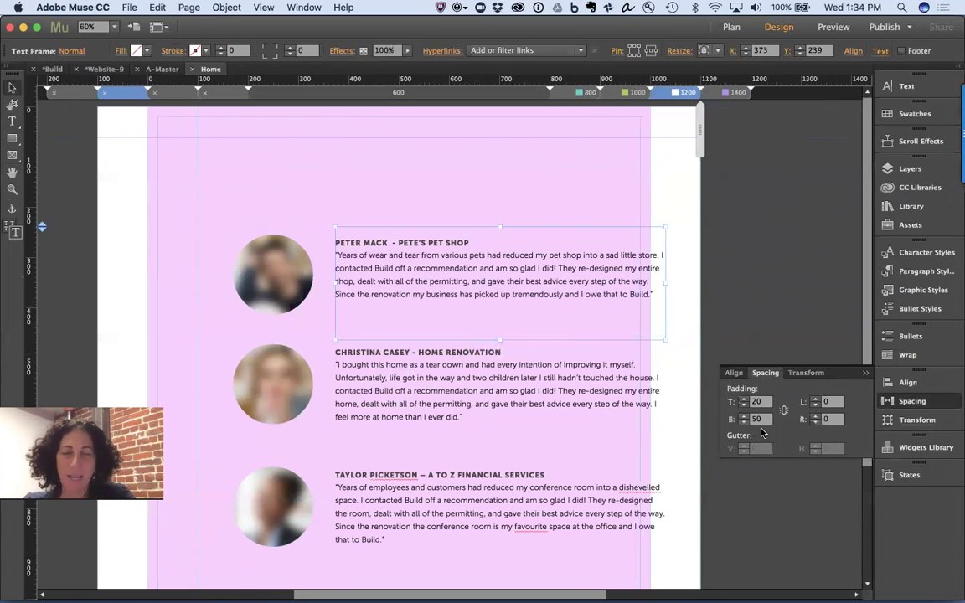
pyautogui.click(685, 385)
pyautogui.press('super+minus')
pyautogui.moveTo(671, 290); pyautogui.dragTo(564, 497)
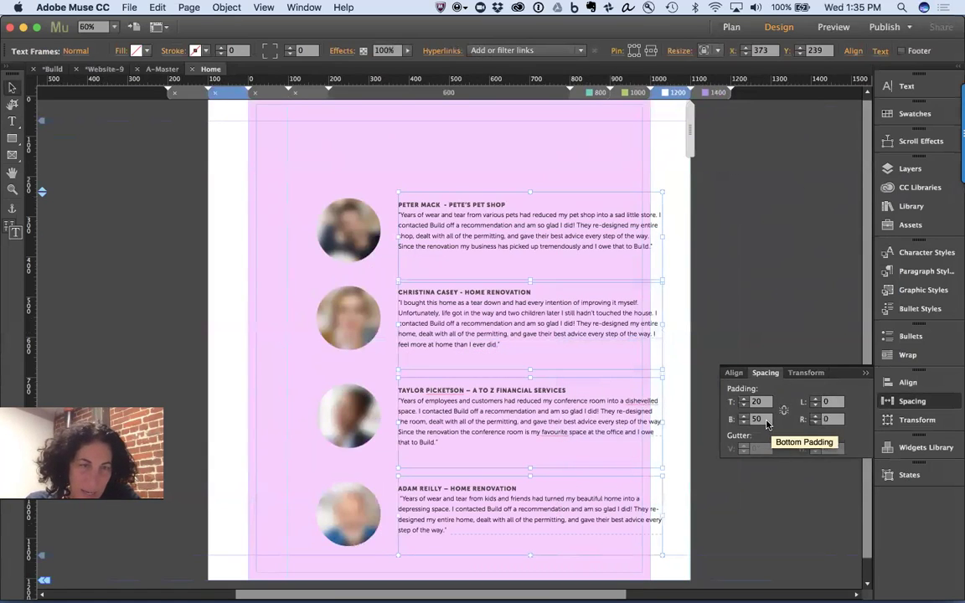
pyautogui.click(767, 419)
pyautogui.write('20')
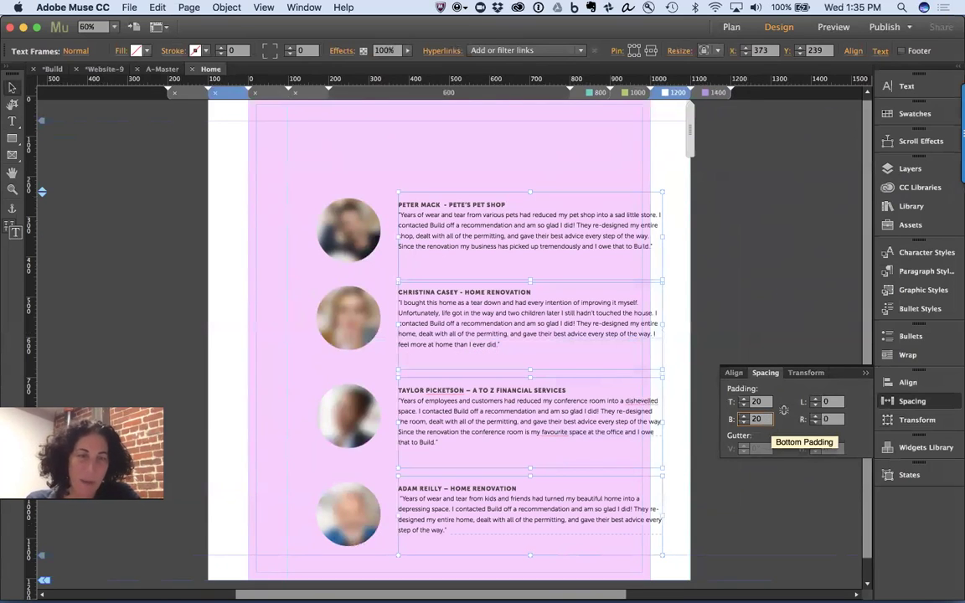
pyautogui.press('Return')
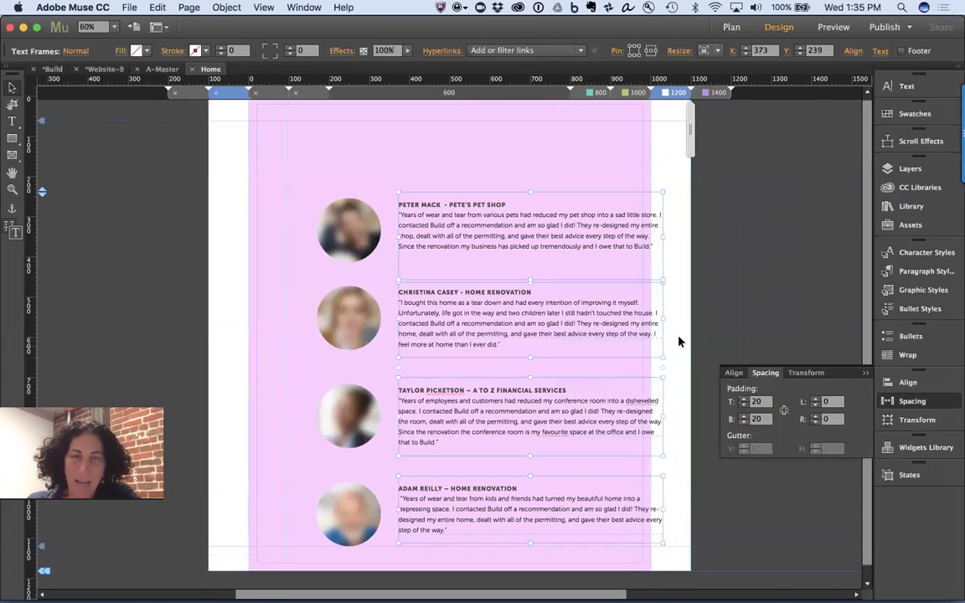
# - Shorten each of the four testimonial text frames from its bottom edge to fit its text at the 1200 breakpoint
pyautogui.click(611, 253)
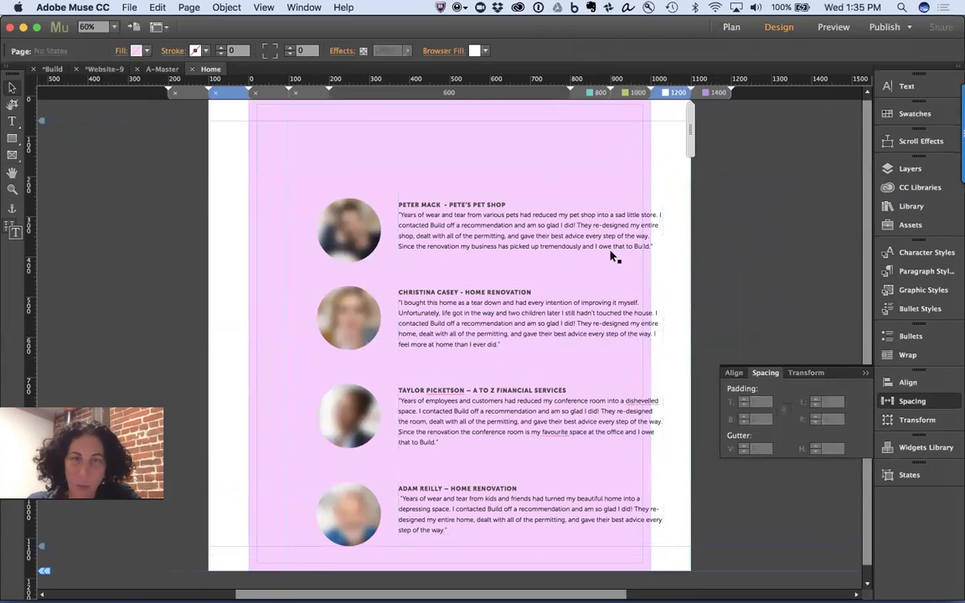
pyautogui.moveTo(469, 282); pyautogui.dragTo(538, 262)
pyautogui.click(595, 344)
pyautogui.moveTo(528, 359); pyautogui.dragTo(530, 357)
pyautogui.click(541, 431)
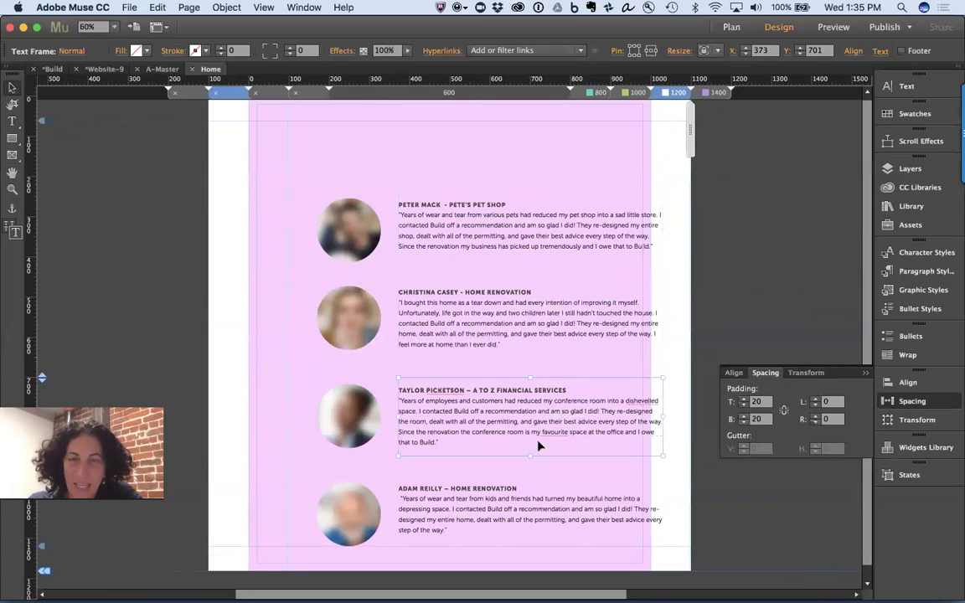
pyautogui.moveTo(529, 454); pyautogui.dragTo(553, 471)
pyautogui.click(556, 471)
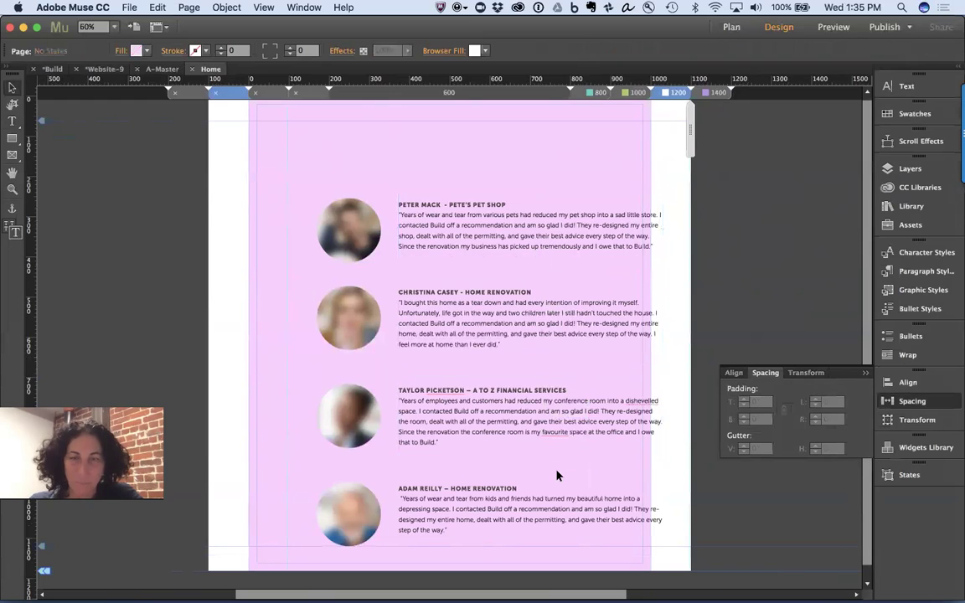
pyautogui.scroll(-1, 556, 471)
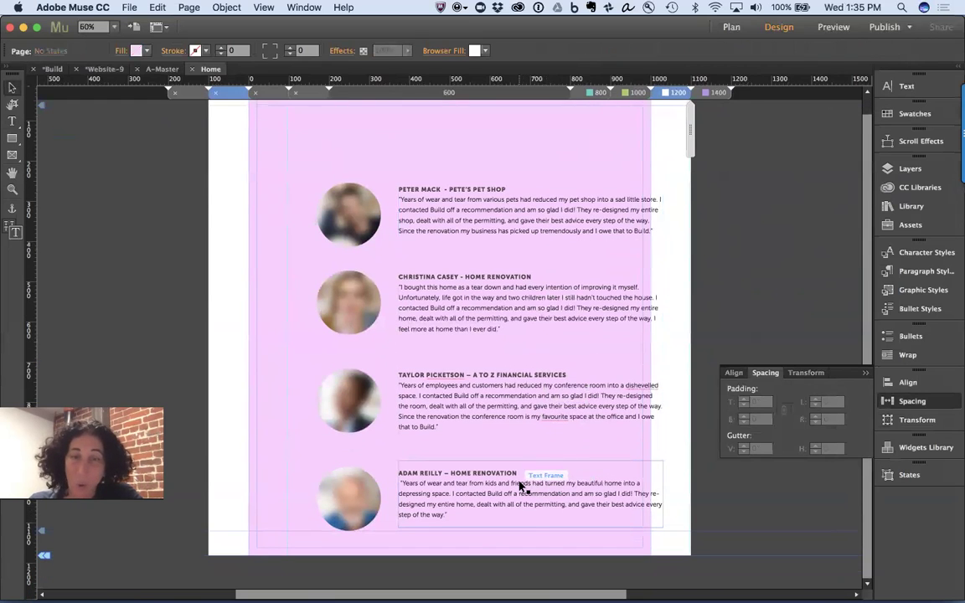
pyautogui.click(523, 488)
pyautogui.moveTo(531, 527); pyautogui.dragTo(531, 530)
pyautogui.click(698, 369)
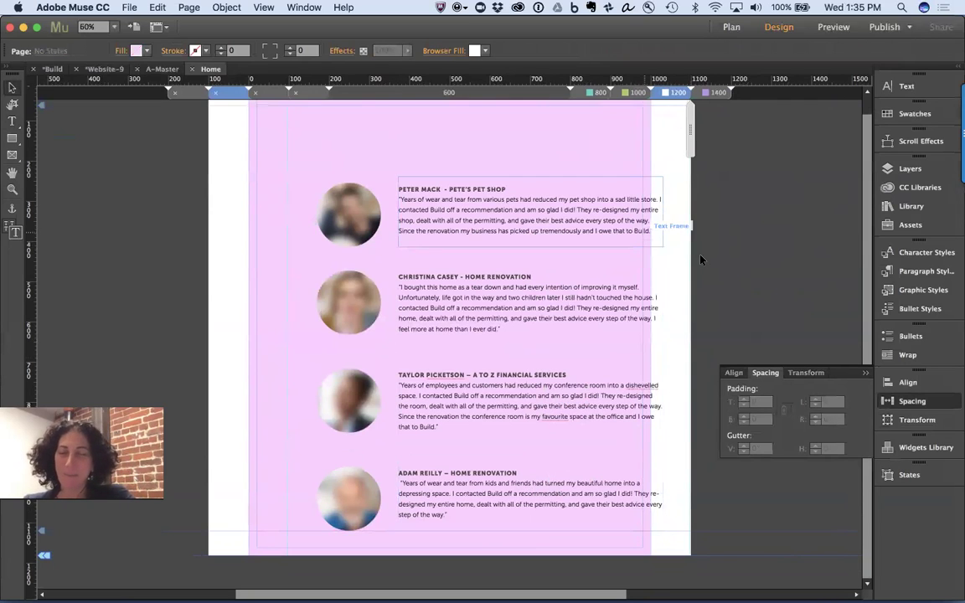
# - Compare how the testimonial photos and text frames fit the page at the 1400 and 1200 breakpoints
pyautogui.click(716, 93)
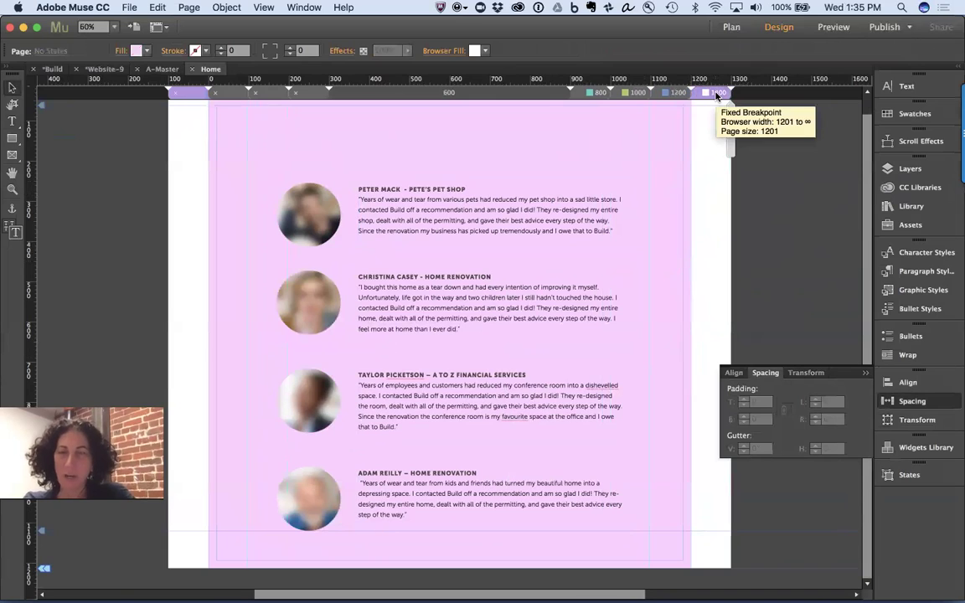
pyautogui.click(489, 220)
pyautogui.press('super+a')
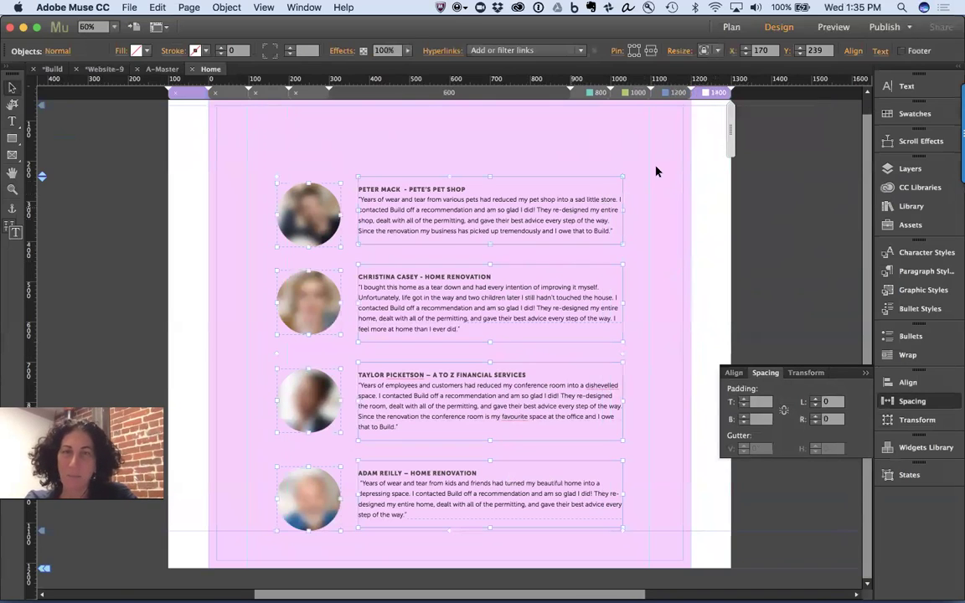
pyautogui.click(709, 212)
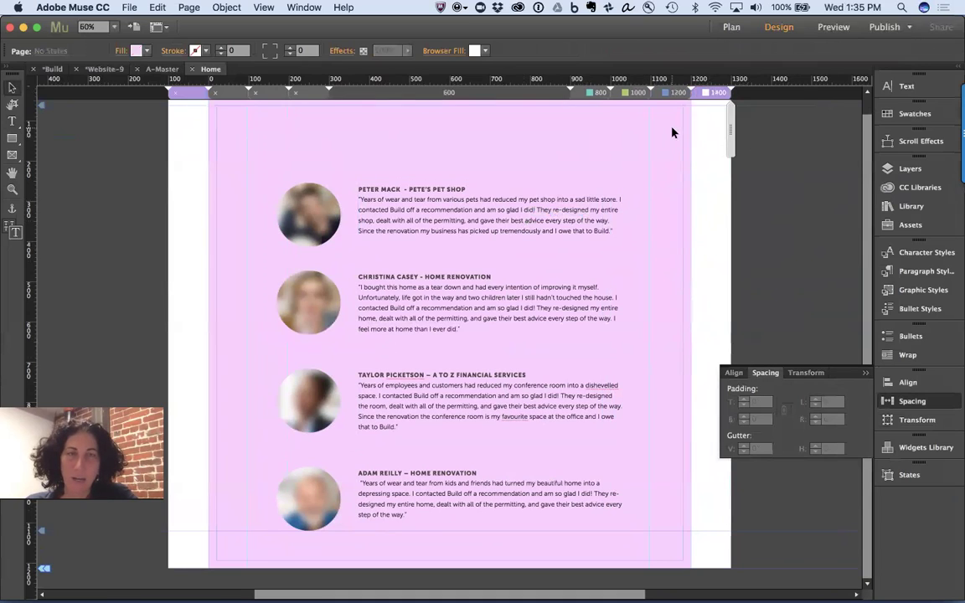
pyautogui.click(677, 92)
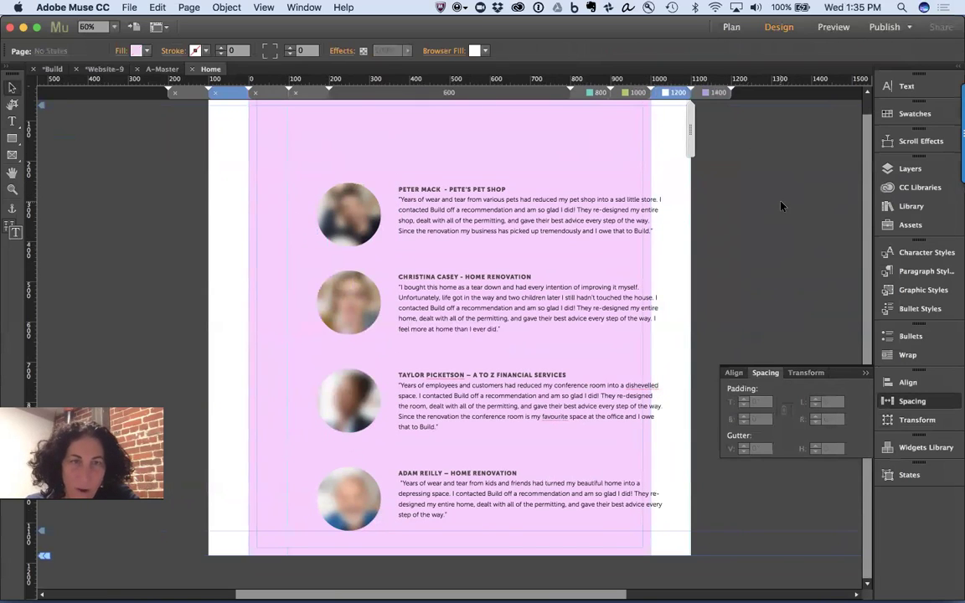
pyautogui.click(656, 275)
# - Try to reposition the vertical guide in the 1400 breakpoint and undo the change
pyautogui.click(713, 93)
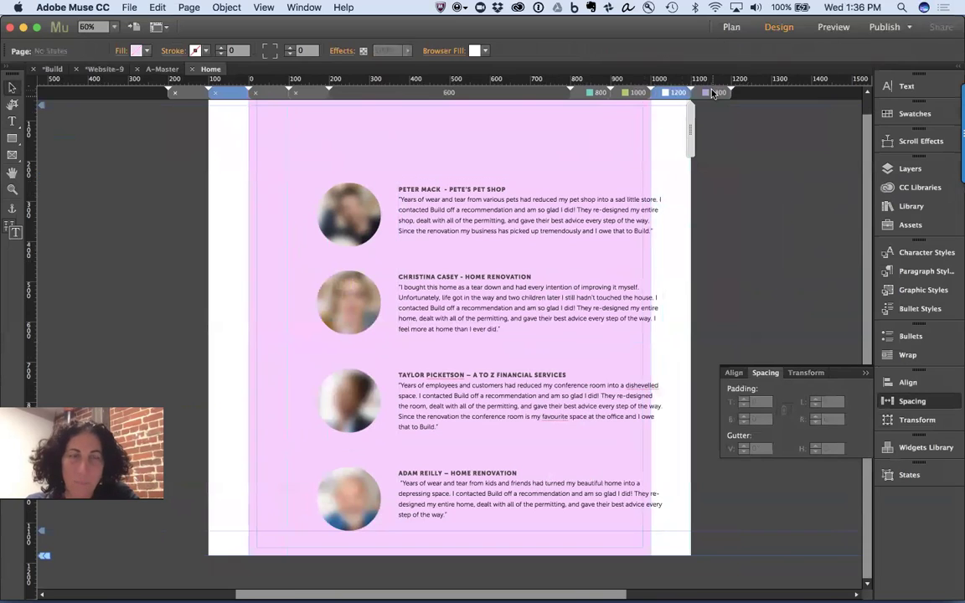
pyautogui.click(712, 93)
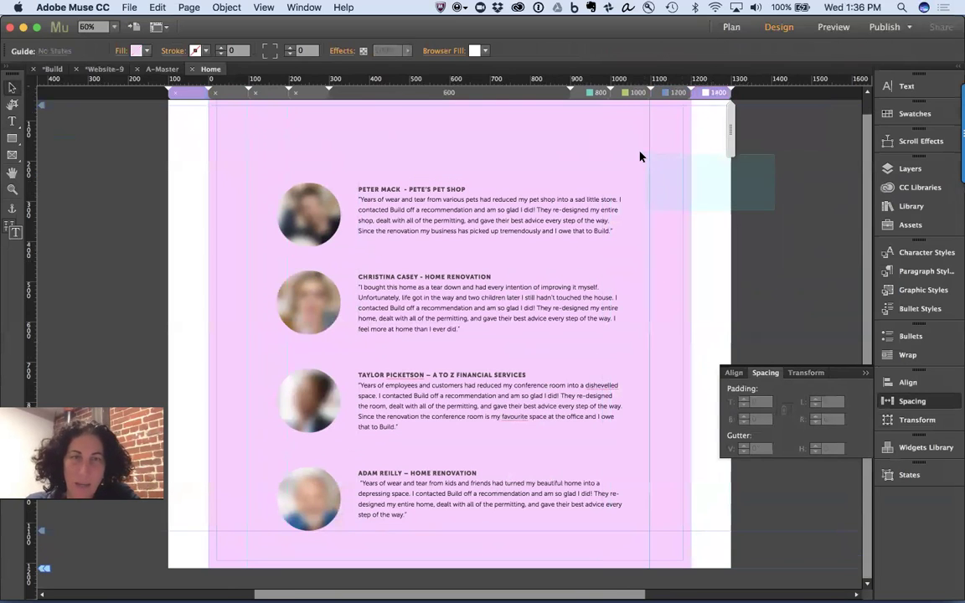
pyautogui.moveTo(640, 157); pyautogui.dragTo(256, 159)
pyautogui.press('super+z')
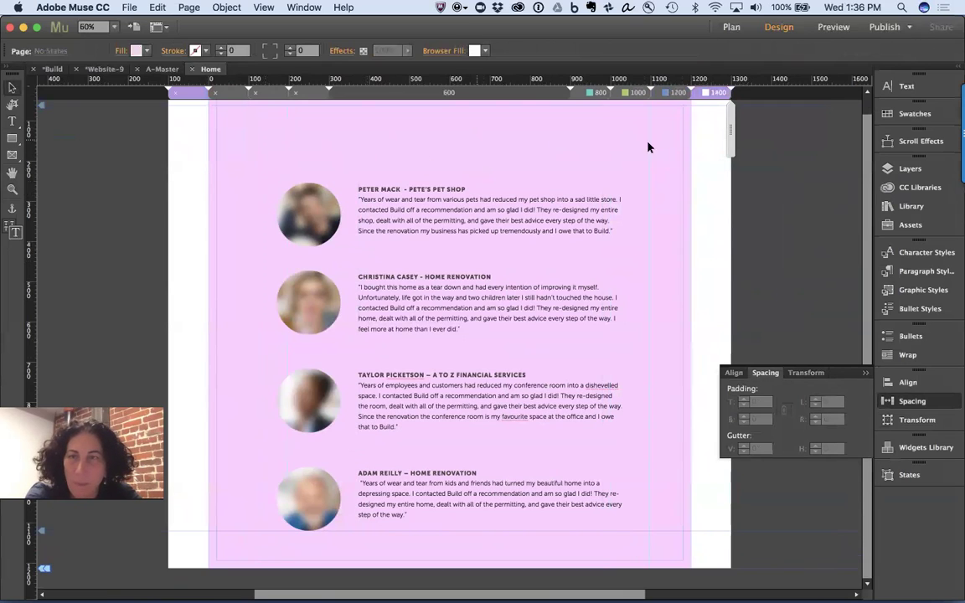
# - In the 1200 breakpoint, add a vertical guide at X 901 to mark the right content margin
pyautogui.click(676, 92)
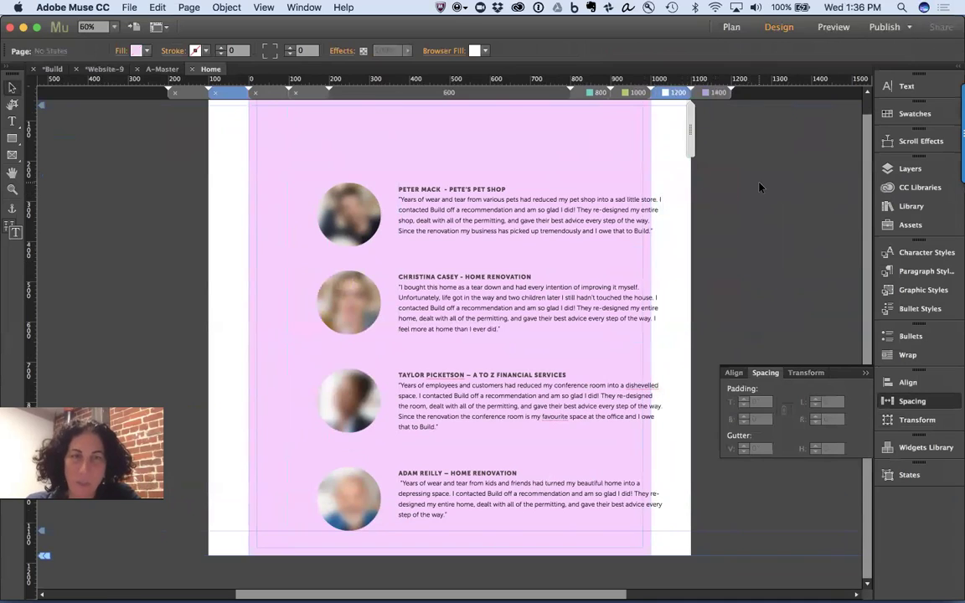
pyautogui.moveTo(27, 156); pyautogui.dragTo(286, 166)
pyautogui.moveTo(34, 218); pyautogui.dragTo(610, 215)
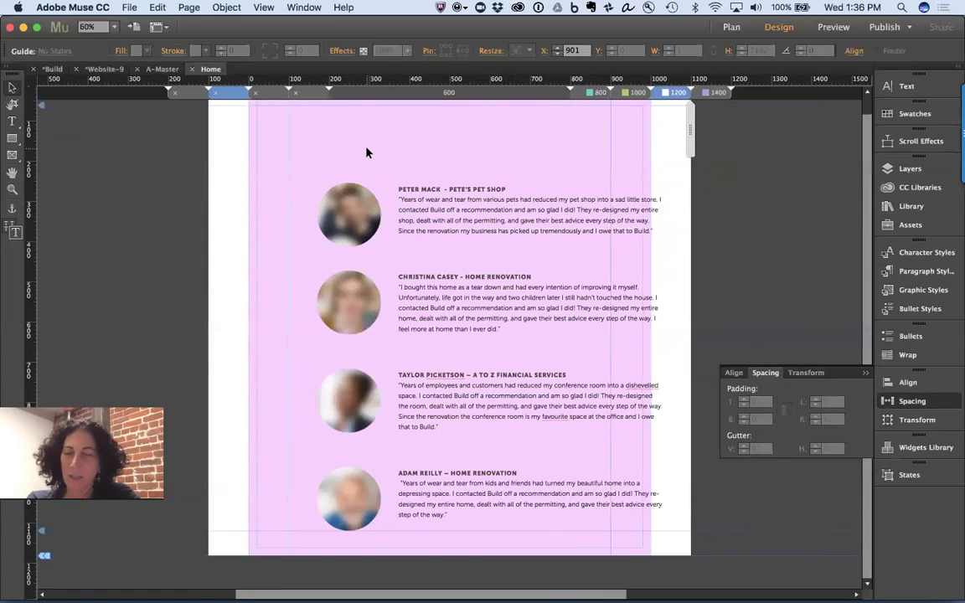
# - Move all four testimonials, photos and text together, to X 127 and Y 124 within the page guides
pyautogui.click(456, 220)
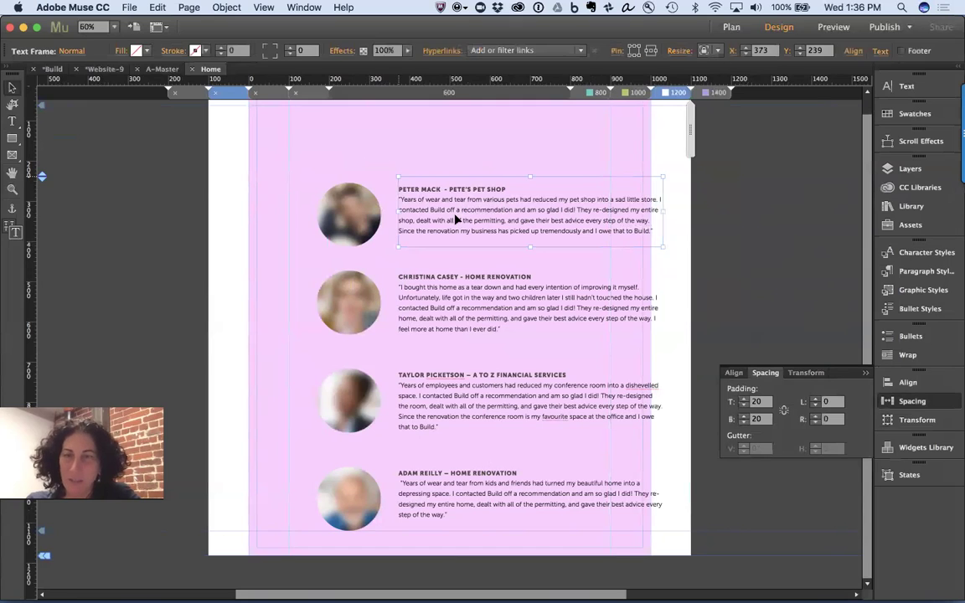
pyautogui.click(413, 135)
pyautogui.press('super+a')
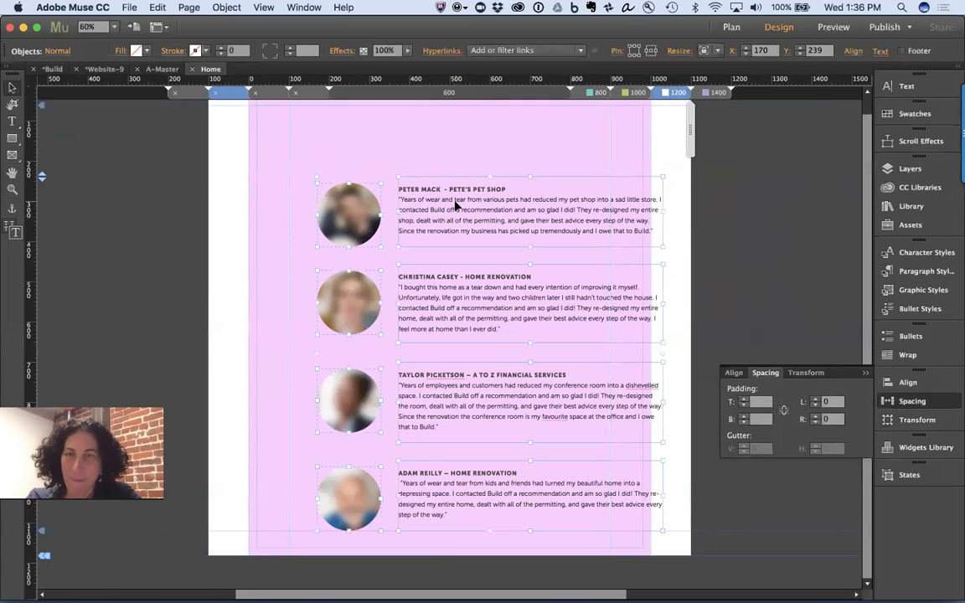
pyautogui.moveTo(456, 203); pyautogui.dragTo(428, 164)
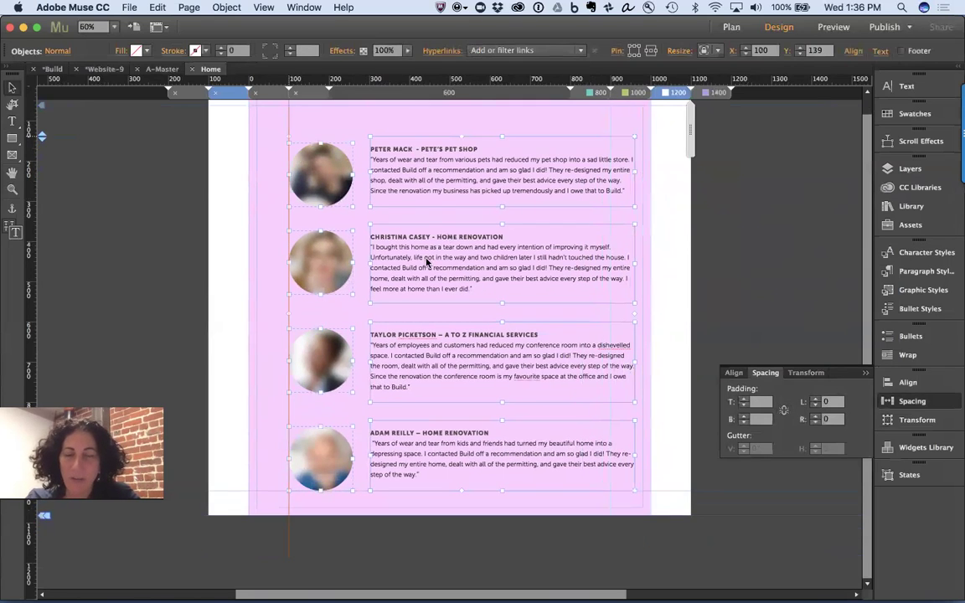
pyautogui.moveTo(408, 314); pyautogui.dragTo(402, 331)
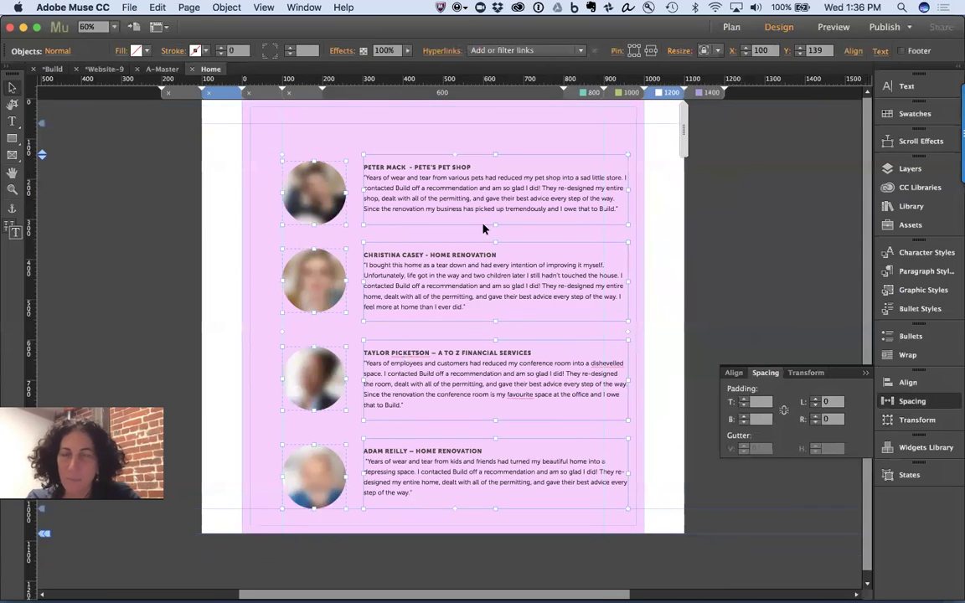
pyautogui.moveTo(465, 207); pyautogui.dragTo(478, 200)
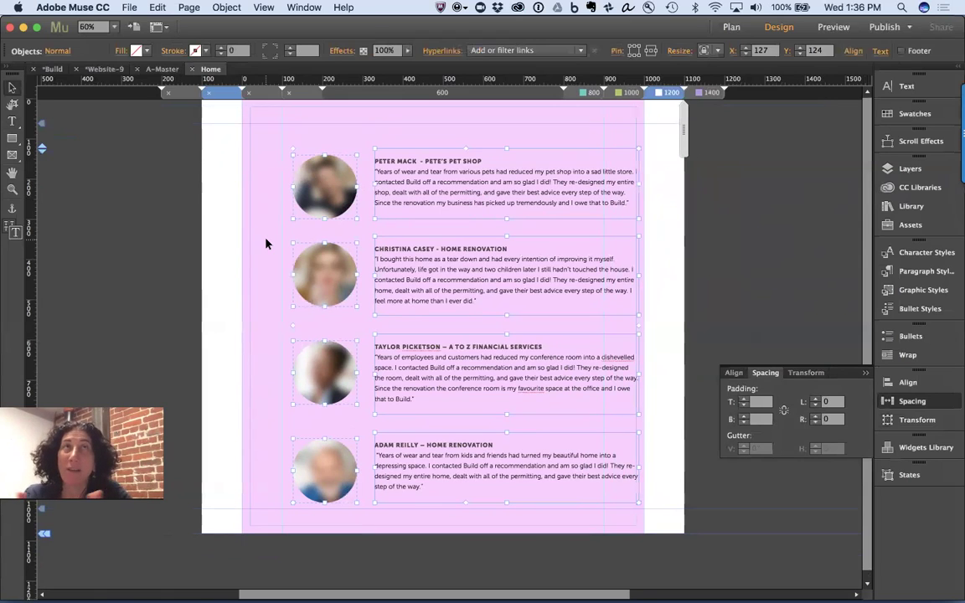
pyautogui.click(680, 224)
# - Narrow all four testimonial text frames together to a width of about 510 px
pyautogui.moveTo(701, 184); pyautogui.dragTo(615, 418)
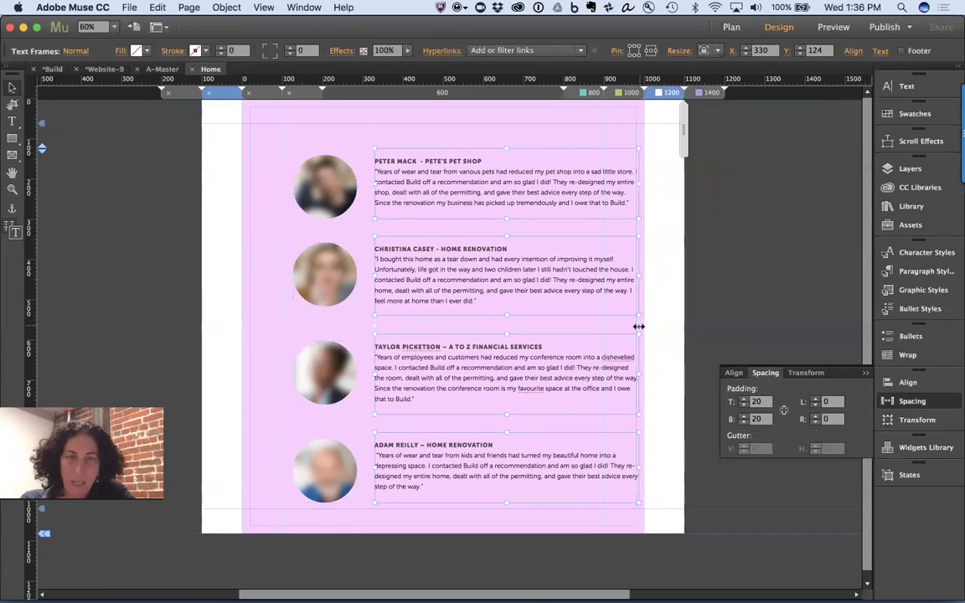
pyautogui.moveTo(639, 324); pyautogui.dragTo(579, 323)
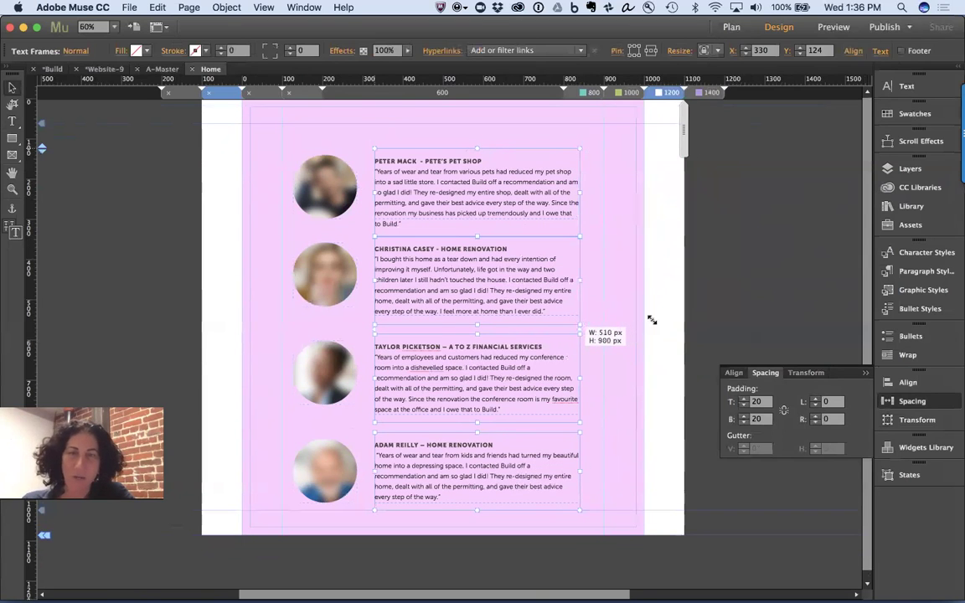
pyautogui.click(664, 262)
# - Copy the size and position of all testimonial photos and text frames to the 800 px breakpoint
pyautogui.moveTo(236, 143); pyautogui.dragTo(523, 493)
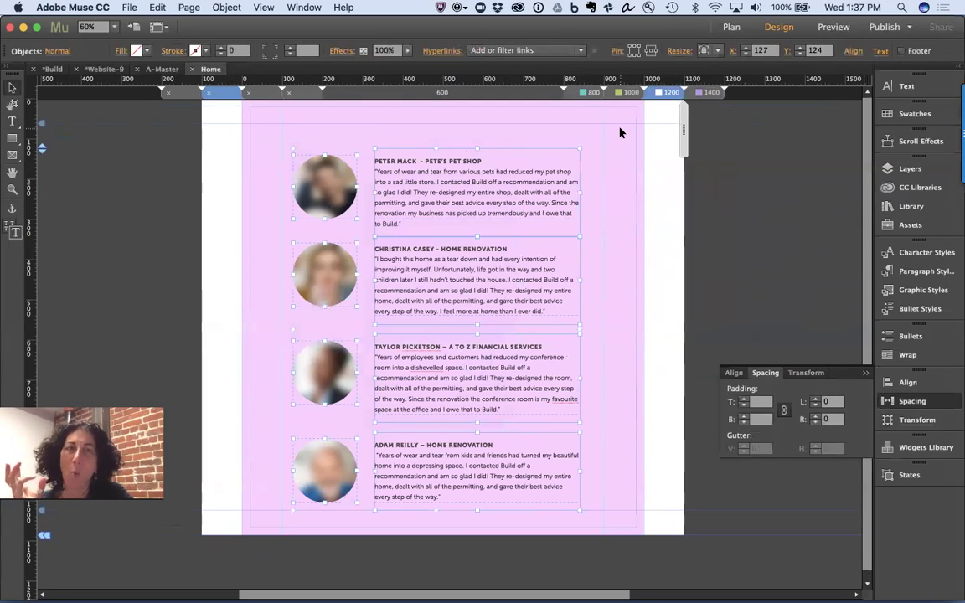
pyautogui.rightClick(523, 184)
pyautogui.moveTo(629, 409)
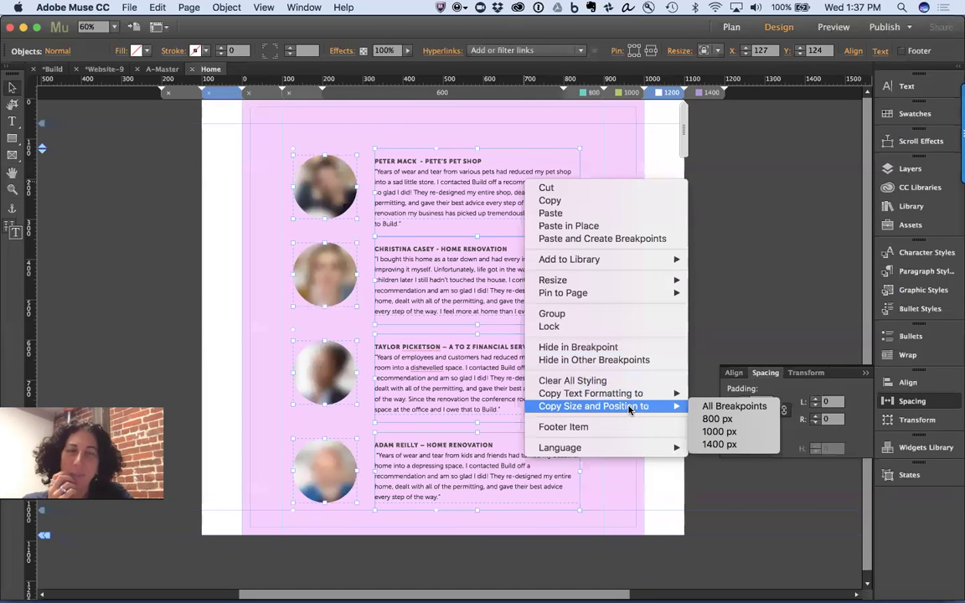
pyautogui.click(717, 421)
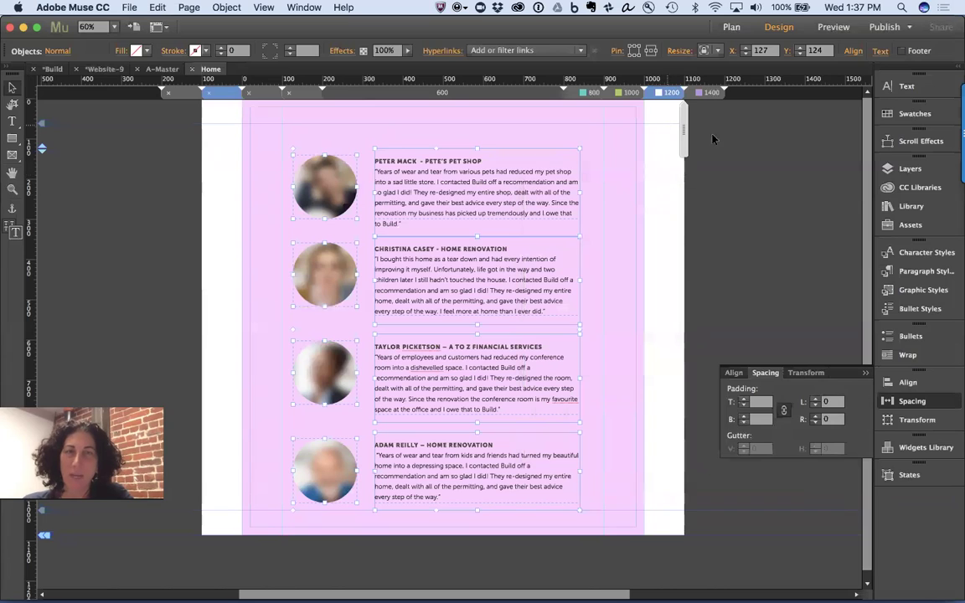
# - Copy the two vertical margin guides from the 1200 breakpoint to the 1000 breakpoint
pyautogui.click(653, 95)
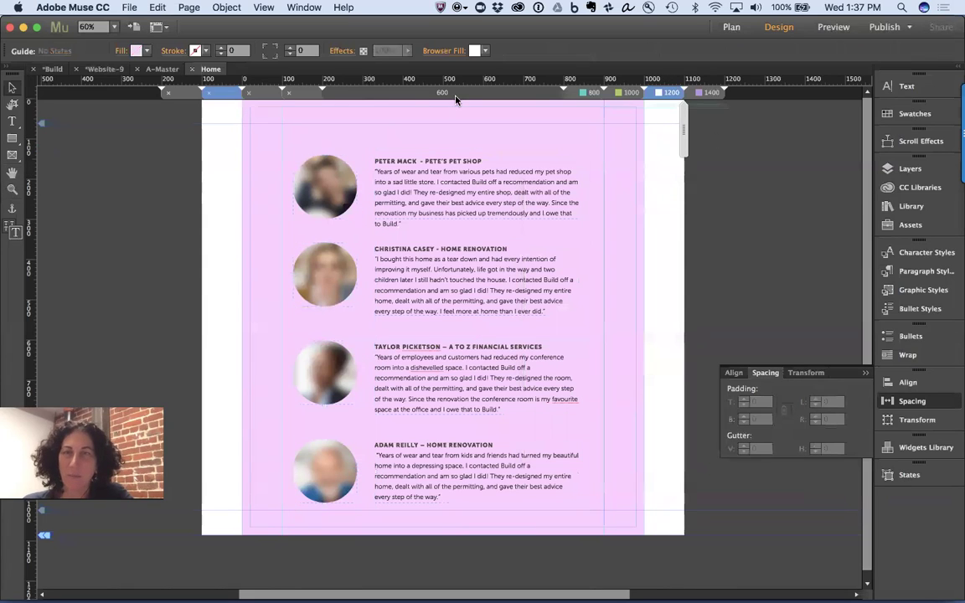
pyautogui.click(241, 112)
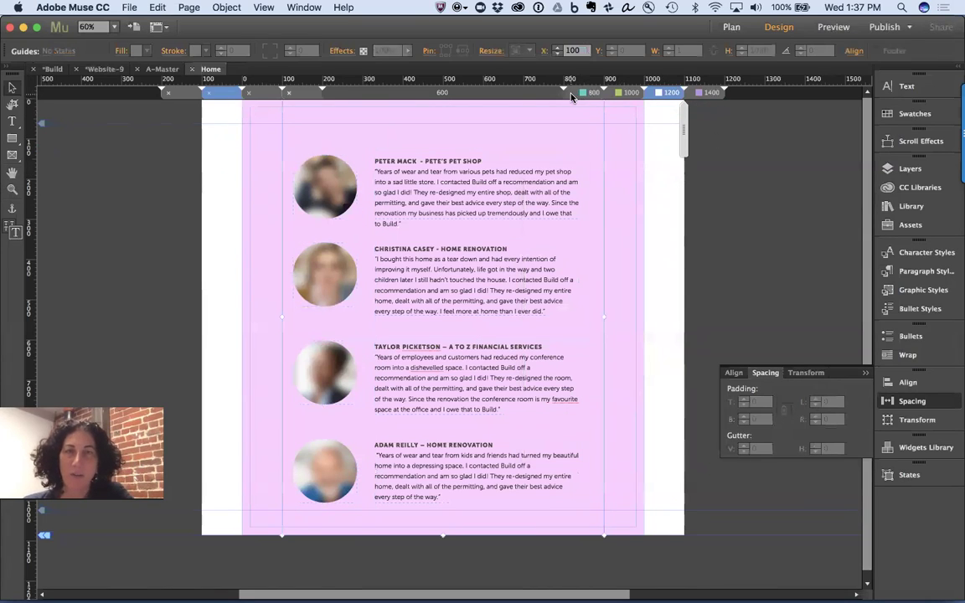
pyautogui.click(624, 94)
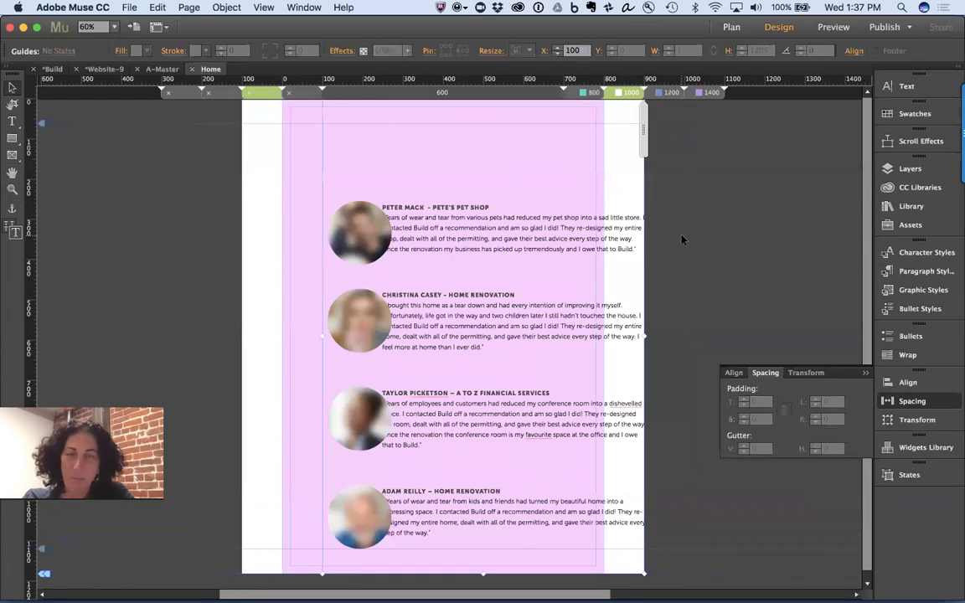
# - Move the four testimonial texts clear of the portraits, and shift all testimonials up the page to X 157, Y 113
pyautogui.press('super+minus')
pyautogui.moveTo(658, 190); pyautogui.dragTo(430, 455)
pyautogui.moveTo(431, 214); pyautogui.dragTo(489, 232)
pyautogui.press('super+a')
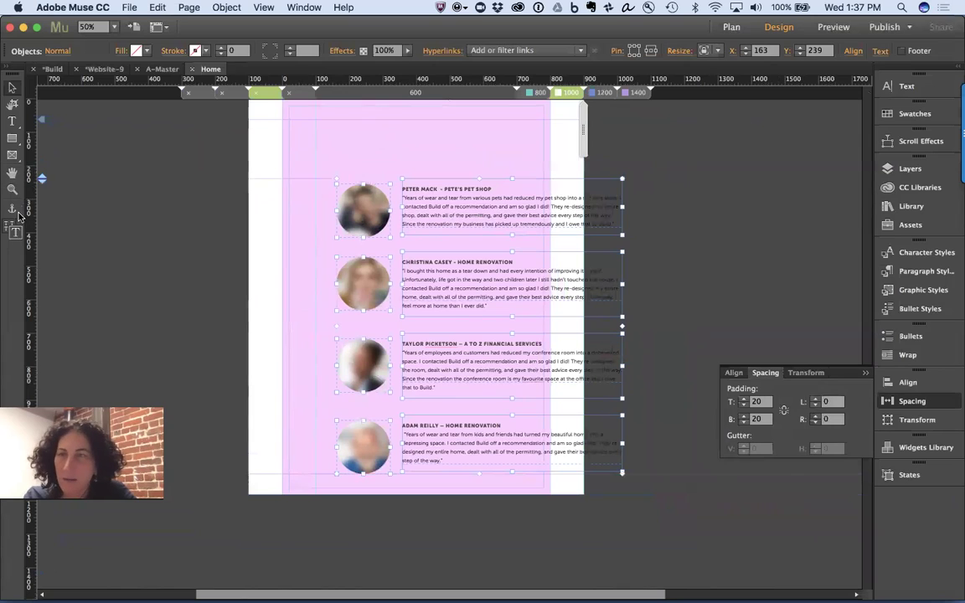
pyautogui.moveTo(34, 220); pyautogui.dragTo(555, 168)
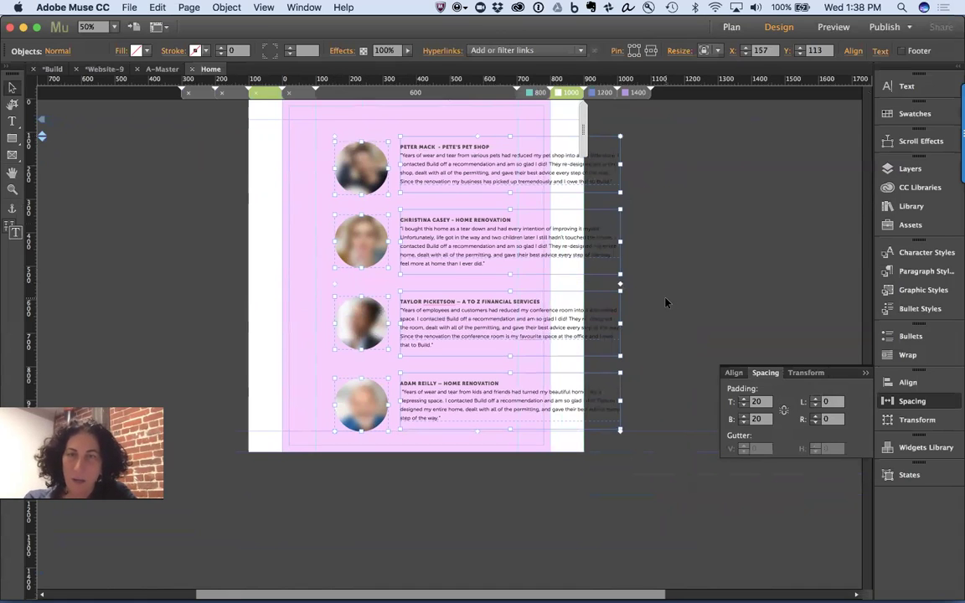
# - Narrow the four testimonial text frames together to a width of 349 px so they end at the column guide
pyautogui.moveTo(673, 163); pyautogui.dragTo(507, 445)
pyautogui.moveTo(560, 254); pyautogui.dragTo(511, 278)
pyautogui.moveTo(512, 278); pyautogui.dragTo(517, 279)
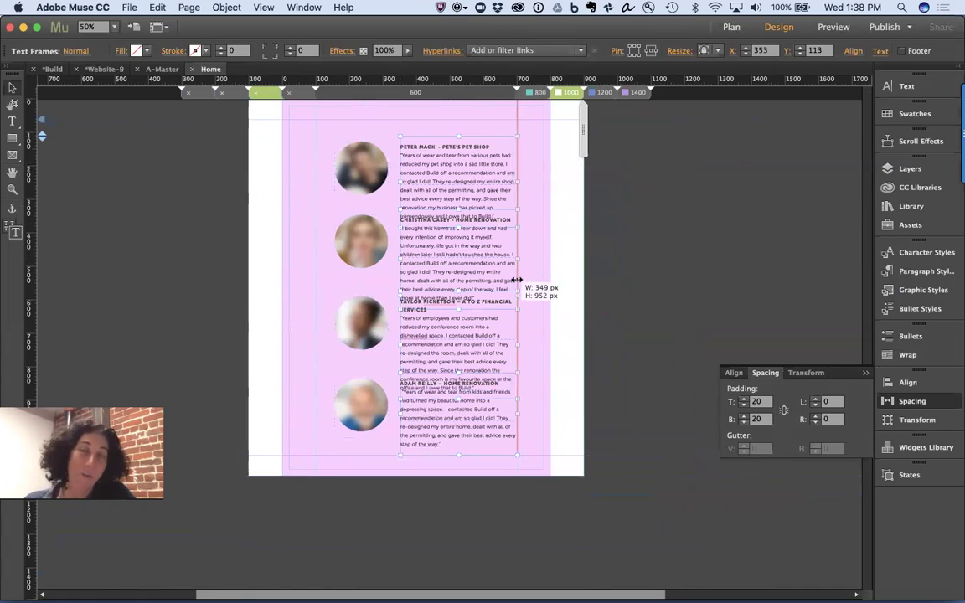
pyautogui.moveTo(516, 280); pyautogui.dragTo(517, 283)
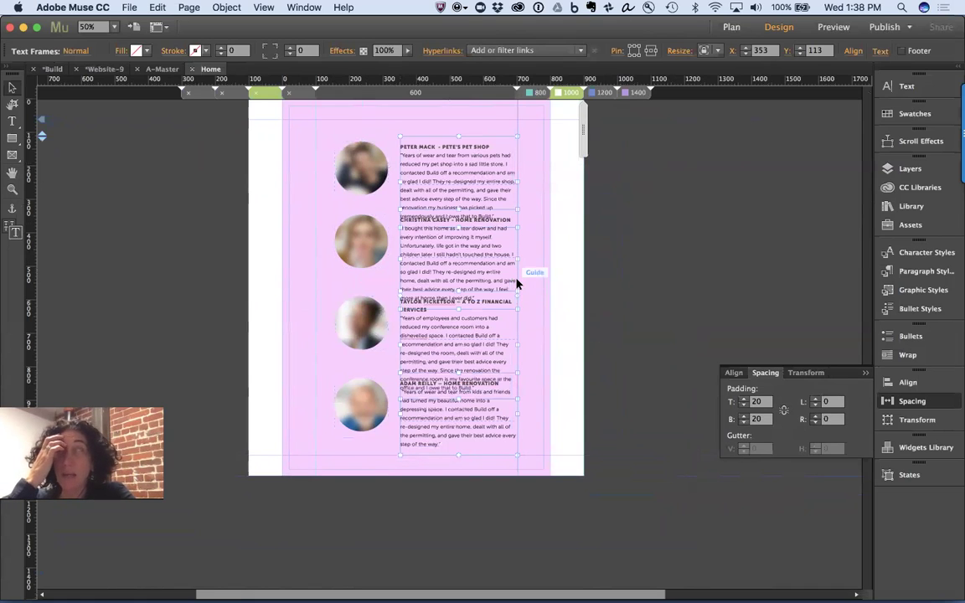
pyautogui.click(618, 278)
pyautogui.click(453, 418)
pyautogui.keyDown('shift'); pyautogui.click(348, 409); pyautogui.keyUp('shift')
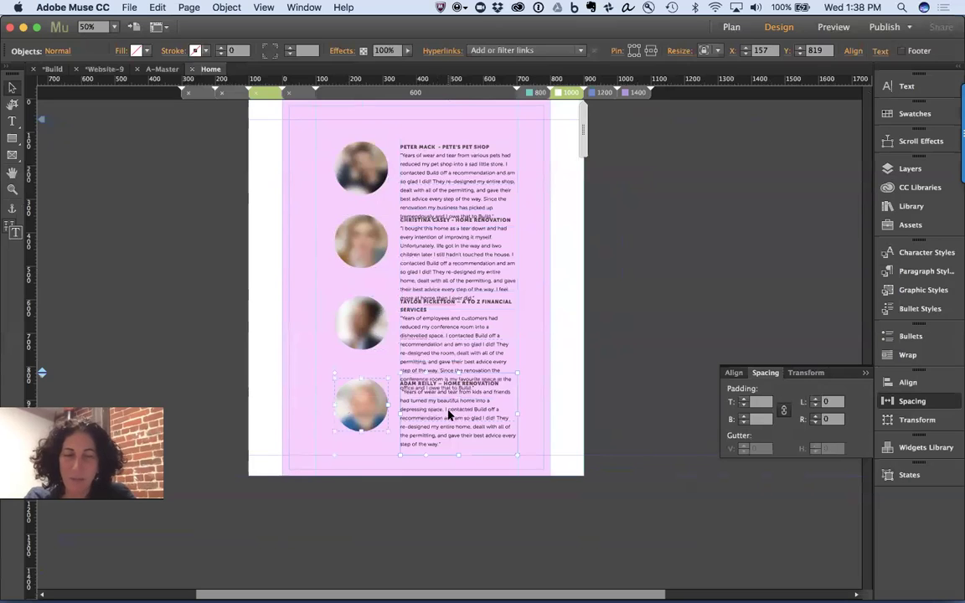
pyautogui.press('super+minus')
pyautogui.moveTo(472, 314); pyautogui.dragTo(471, 364)
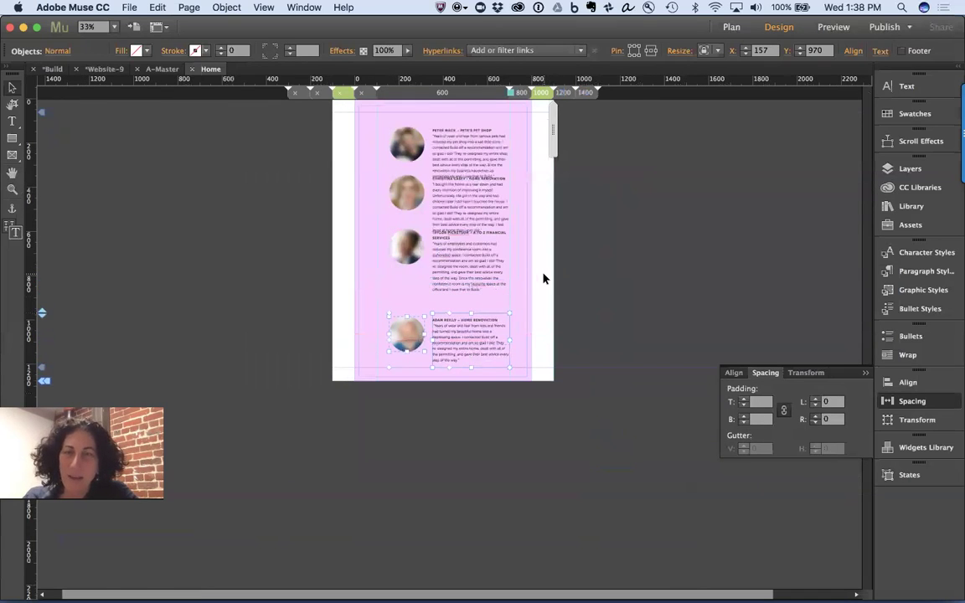
pyautogui.press('super+z')
pyautogui.click(651, 185)
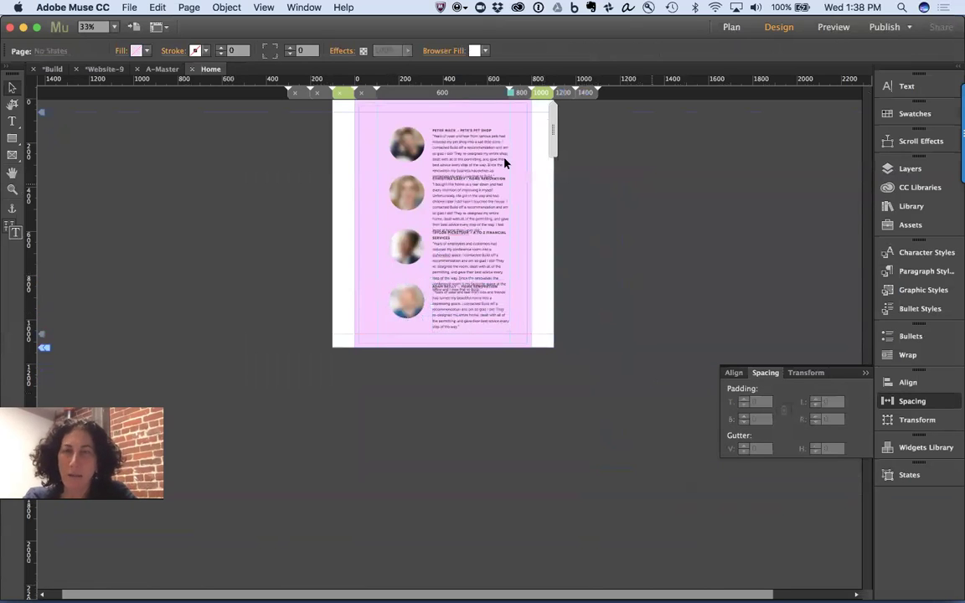
# - Group each of the four portraits with its own testimonial text
pyautogui.moveTo(370, 117); pyautogui.dragTo(475, 144)
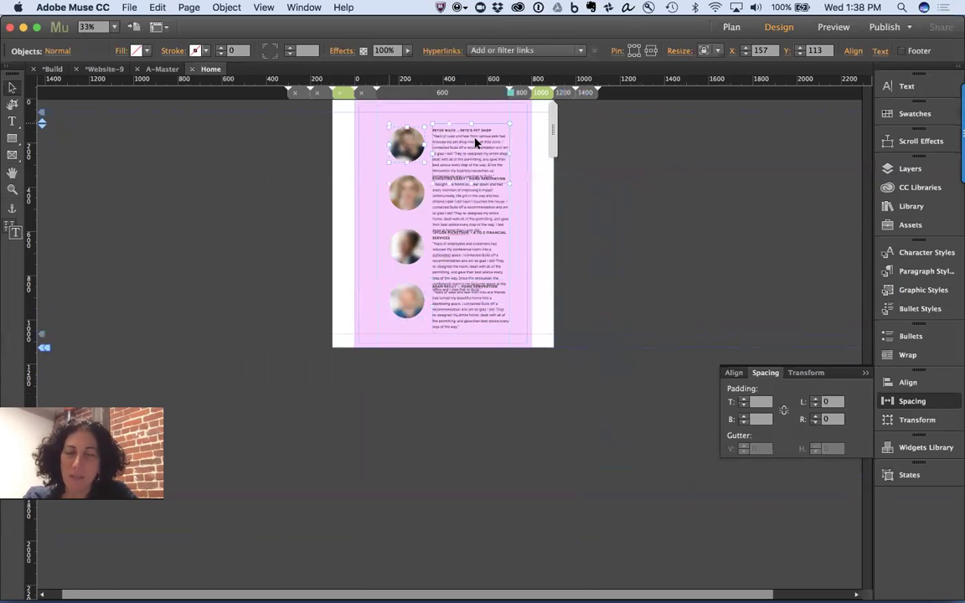
pyautogui.moveTo(366, 173); pyautogui.dragTo(463, 219)
pyautogui.press('super+g')
pyautogui.click(416, 249)
pyautogui.keyDown('shift'); pyautogui.click(481, 259); pyautogui.keyUp('shift')
pyautogui.press('super+g')
pyautogui.click(410, 300)
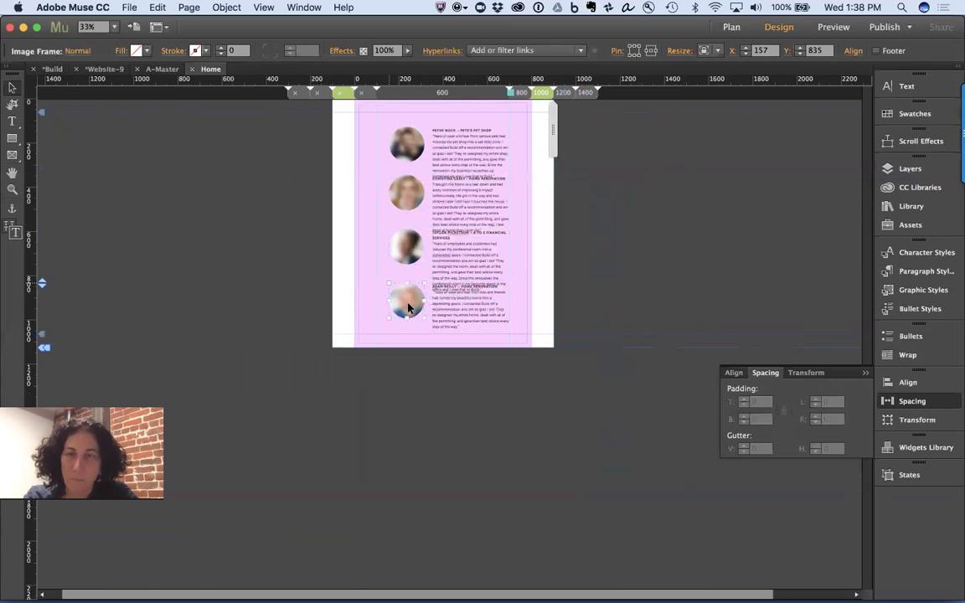
pyautogui.keyDown('shift'); pyautogui.click(456, 314); pyautogui.keyUp('shift')
pyautogui.press('super+g')
# - Move the bottom testimonial group down to Y 1197 and distribute the vertical space evenly between all four groups
pyautogui.moveTo(469, 313); pyautogui.dragTo(469, 394)
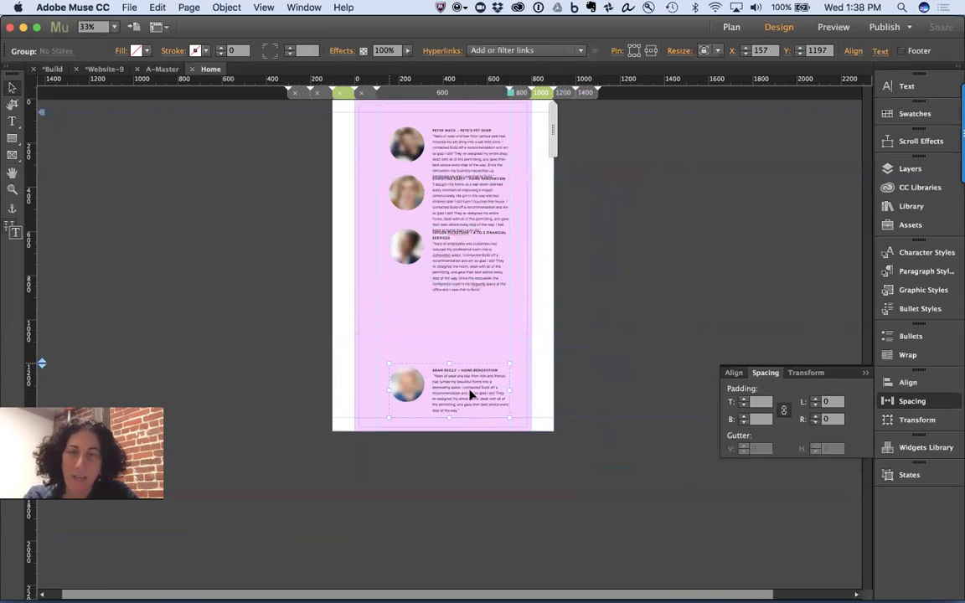
pyautogui.press('super+a')
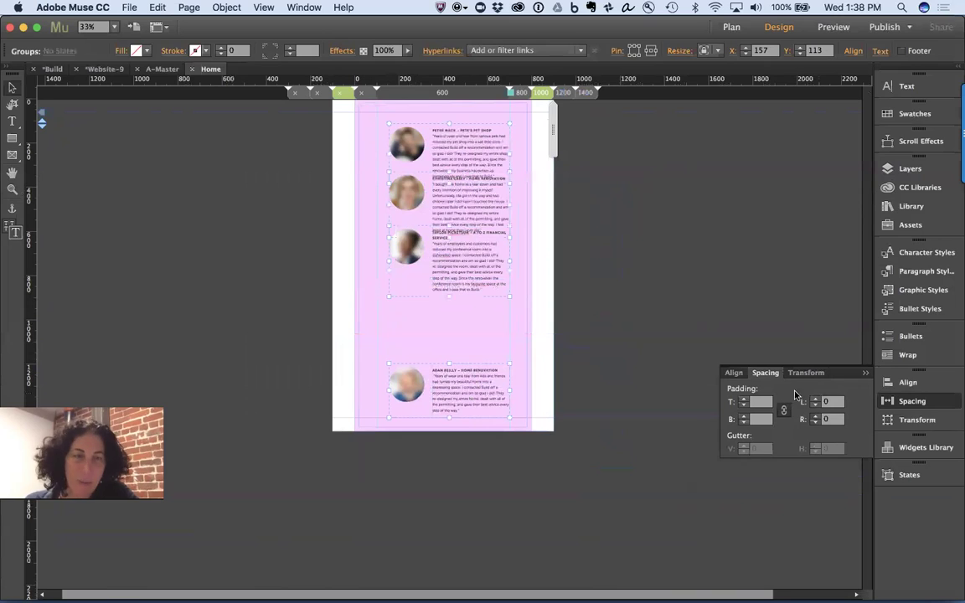
pyautogui.click(926, 380)
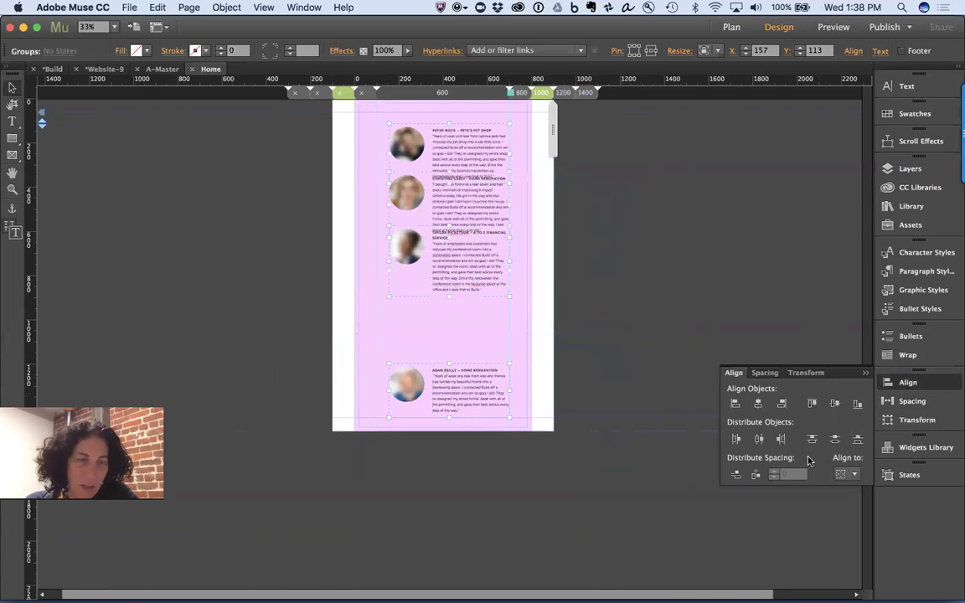
pyautogui.click(737, 474)
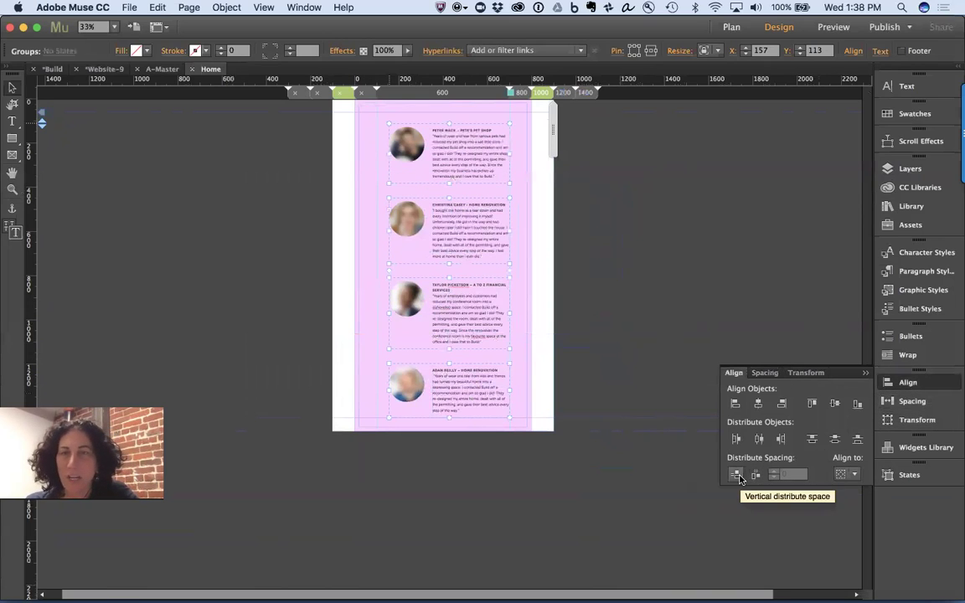
pyautogui.click(631, 340)
pyautogui.press('super+equal')
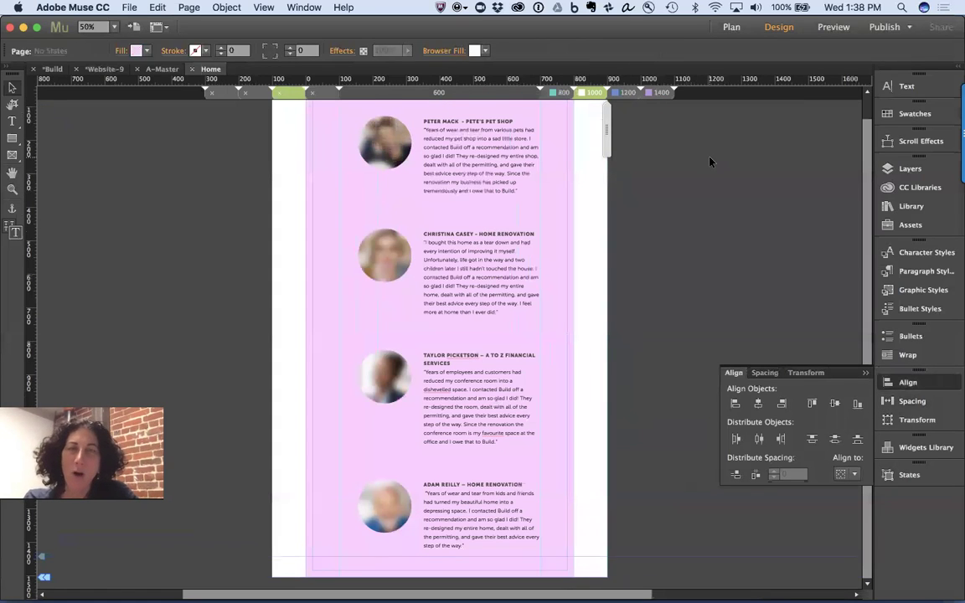
pyautogui.scroll(1, 709, 162)
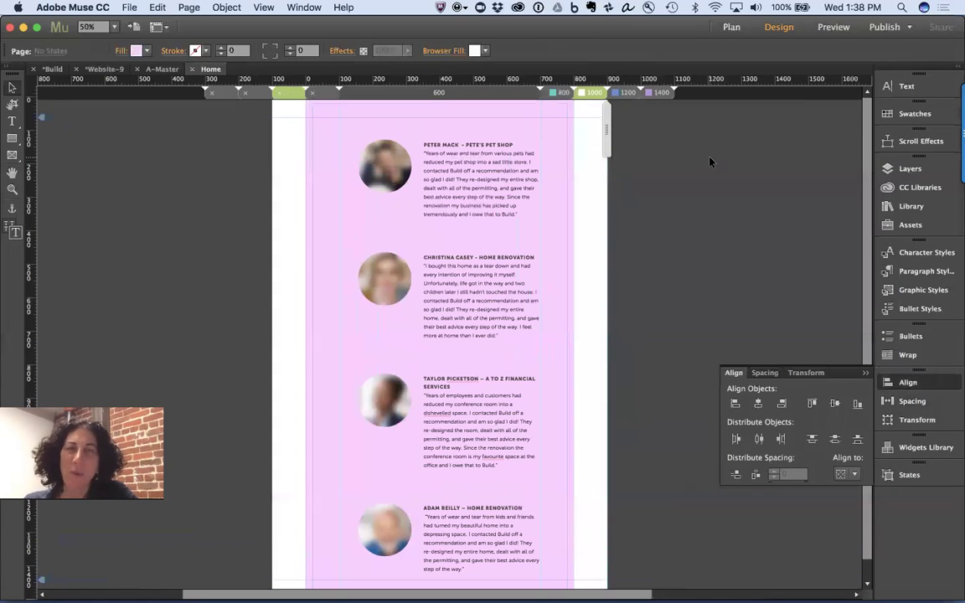
pyautogui.rightClick(562, 93)
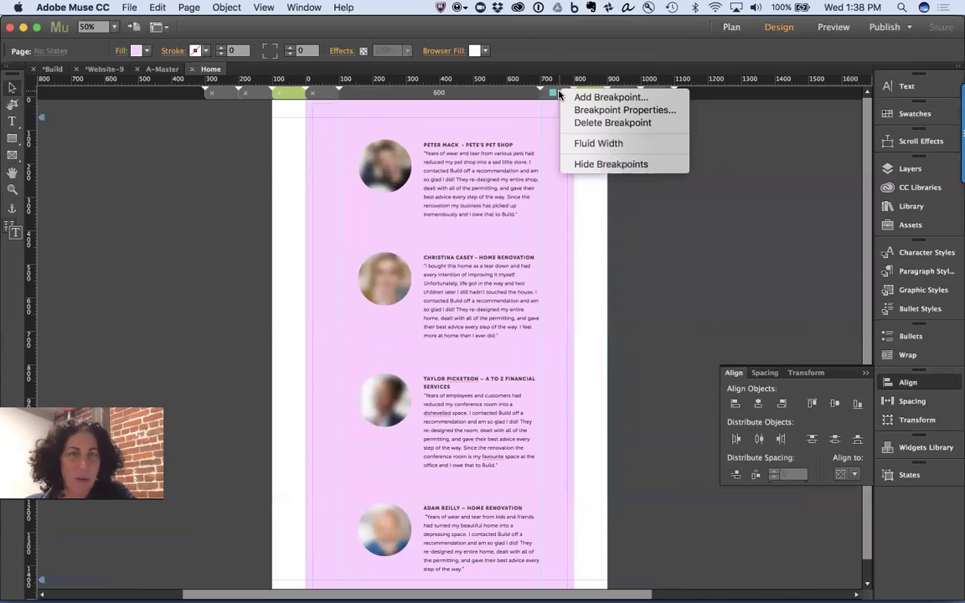
pyautogui.click(584, 145)
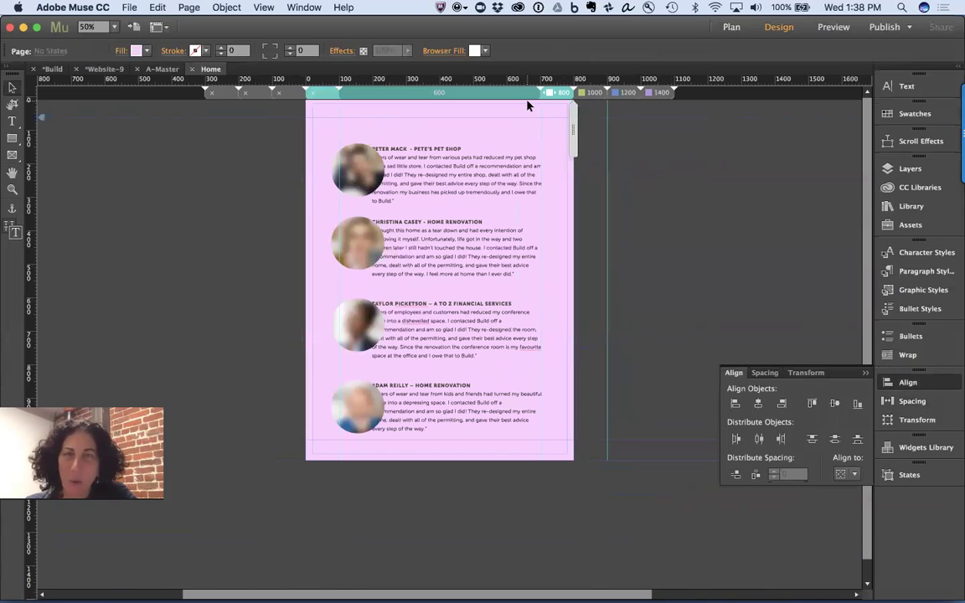
pyautogui.press('super+z')
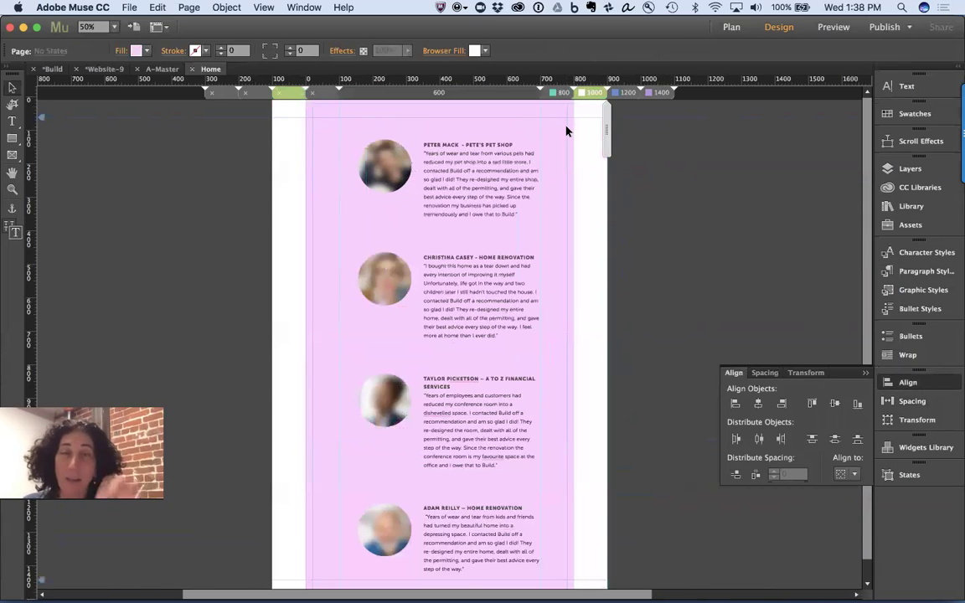
# - Add a fluid-width breakpoint at 600
pyautogui.rightClick(505, 95)
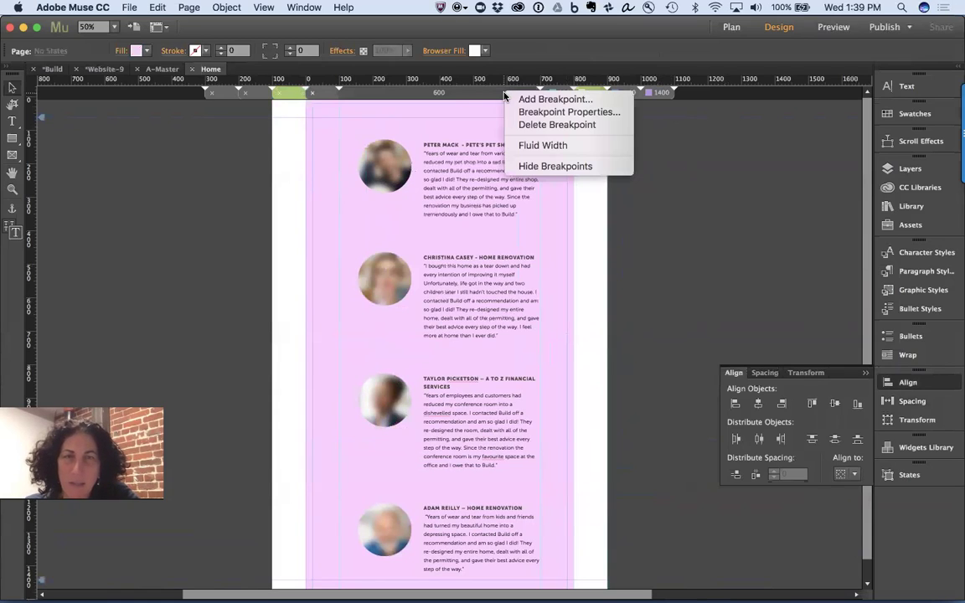
pyautogui.click(526, 100)
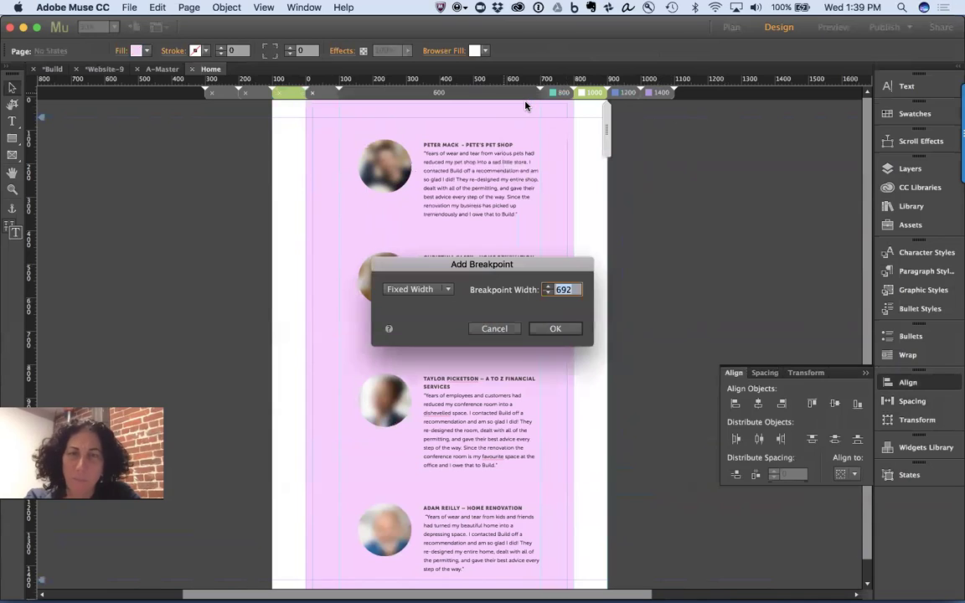
pyautogui.write('600')
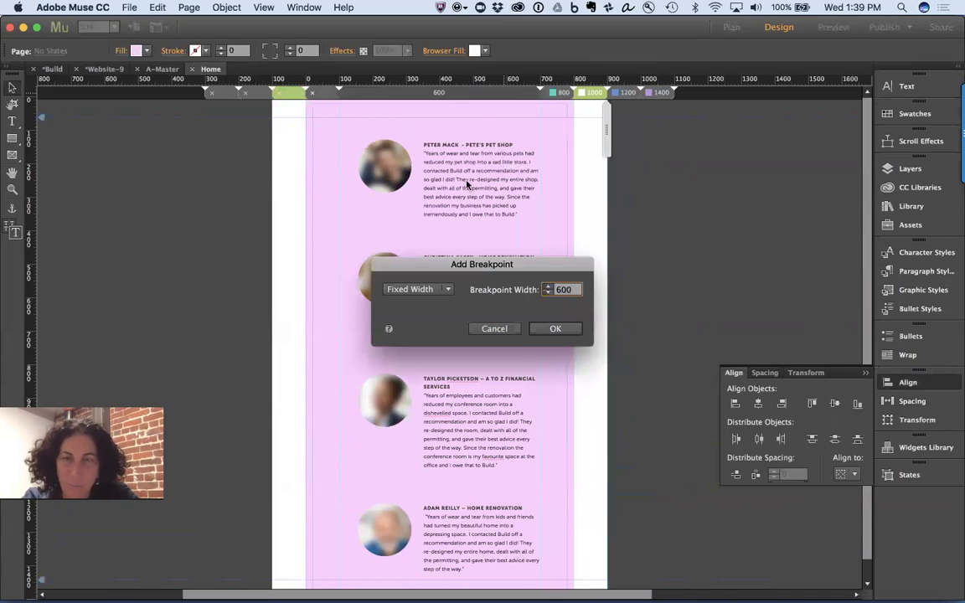
pyautogui.click(412, 291)
pyautogui.click(412, 317)
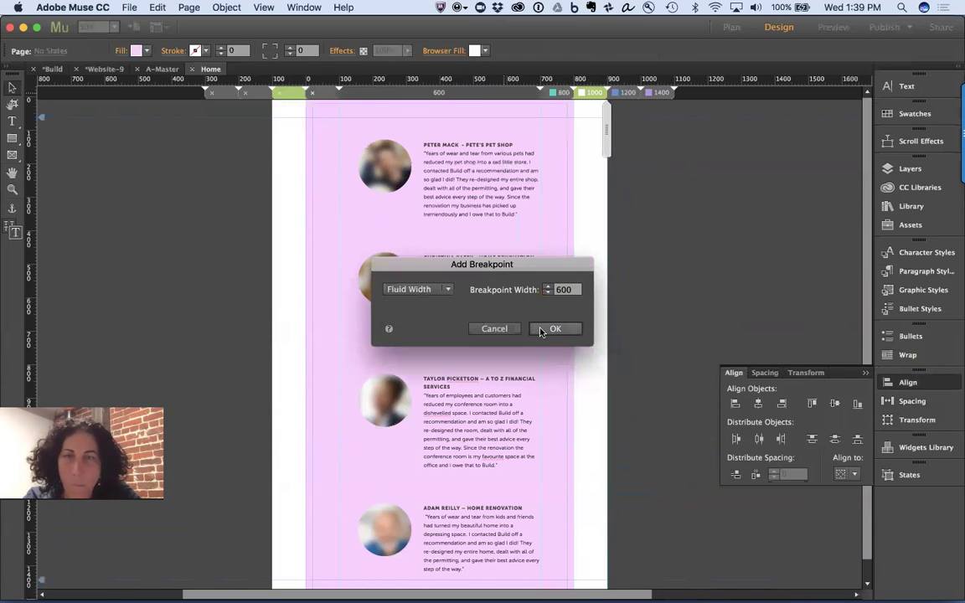
pyautogui.click(541, 329)
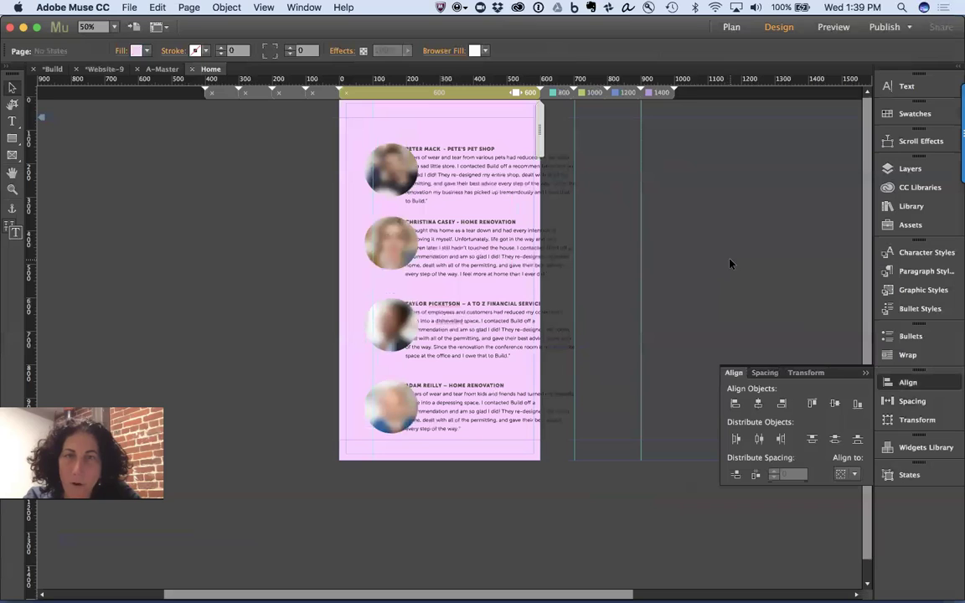
# - Delete the two stray vertical guides outside the page area in the 600 breakpoint
pyautogui.click(571, 140)
pyautogui.click(571, 140)
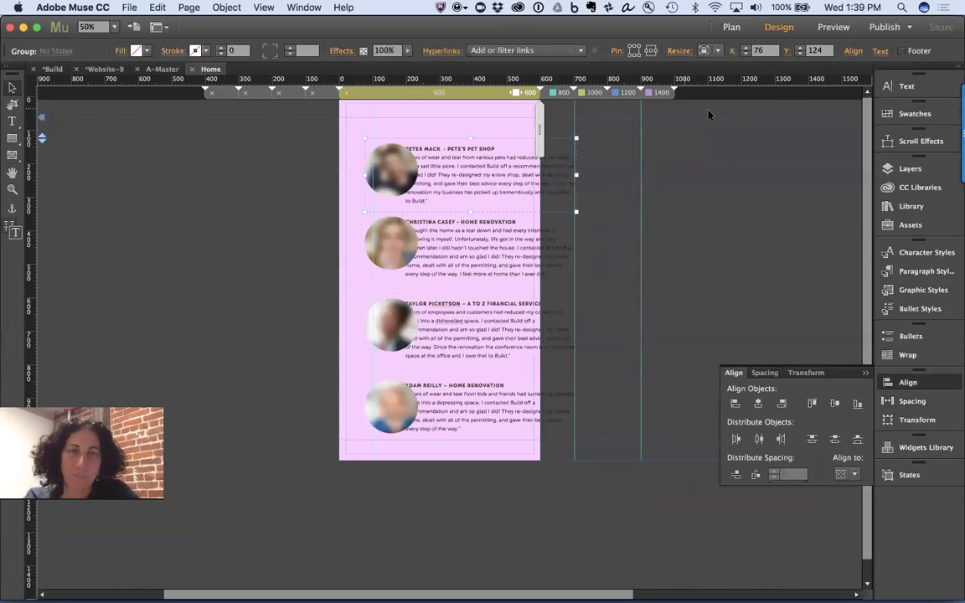
pyautogui.click(576, 123)
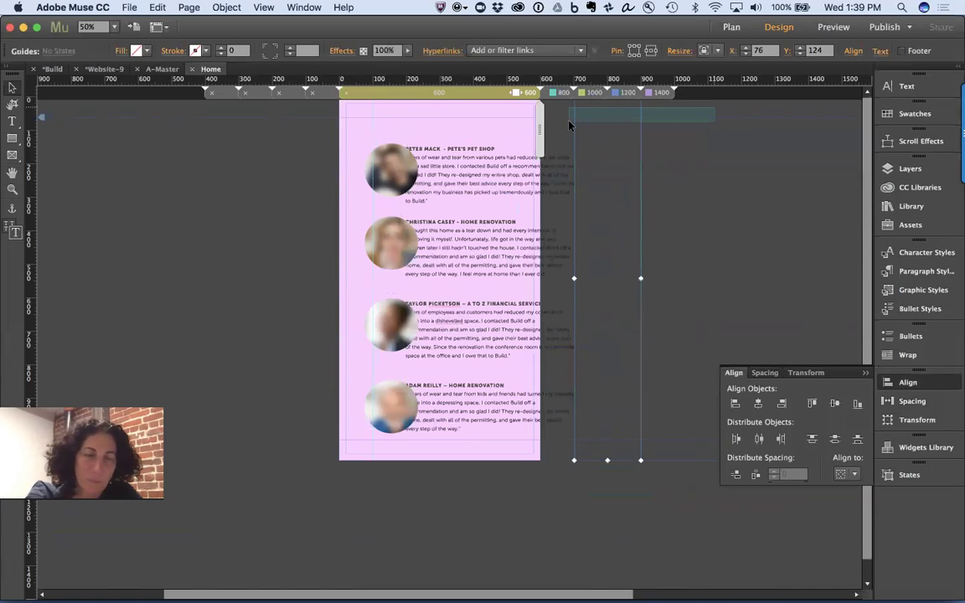
pyautogui.press('Delete')
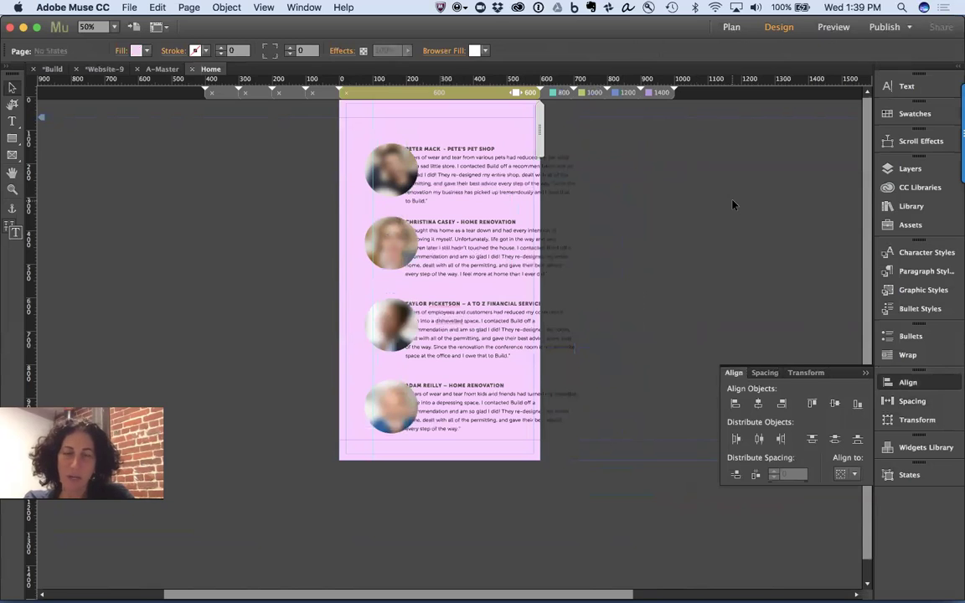
# - Spread the four testimonial groups out vertically, leaving large gaps between them in the 600 breakpoint
pyautogui.press('super+minus')
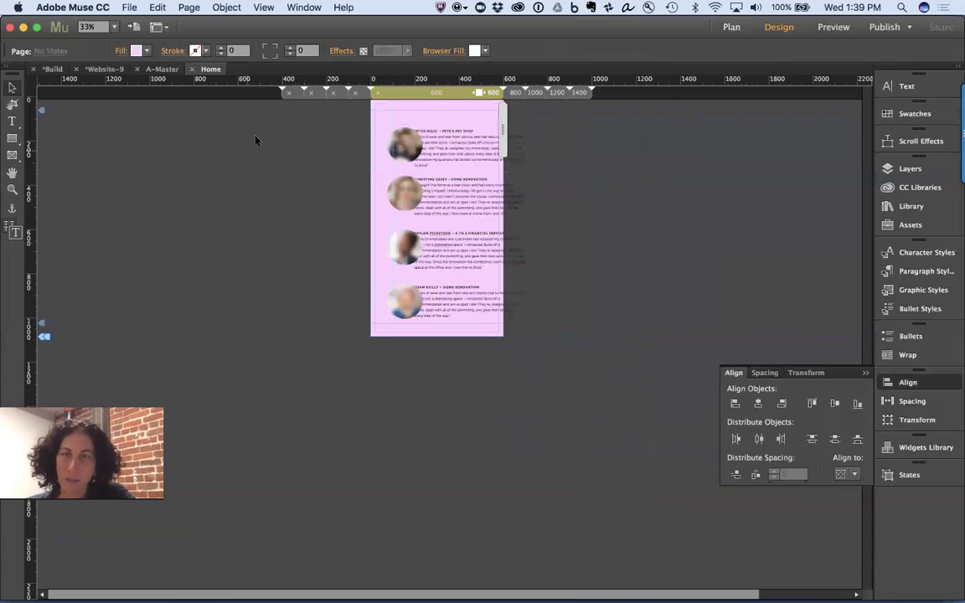
pyautogui.moveTo(266, 138); pyautogui.dragTo(559, 306)
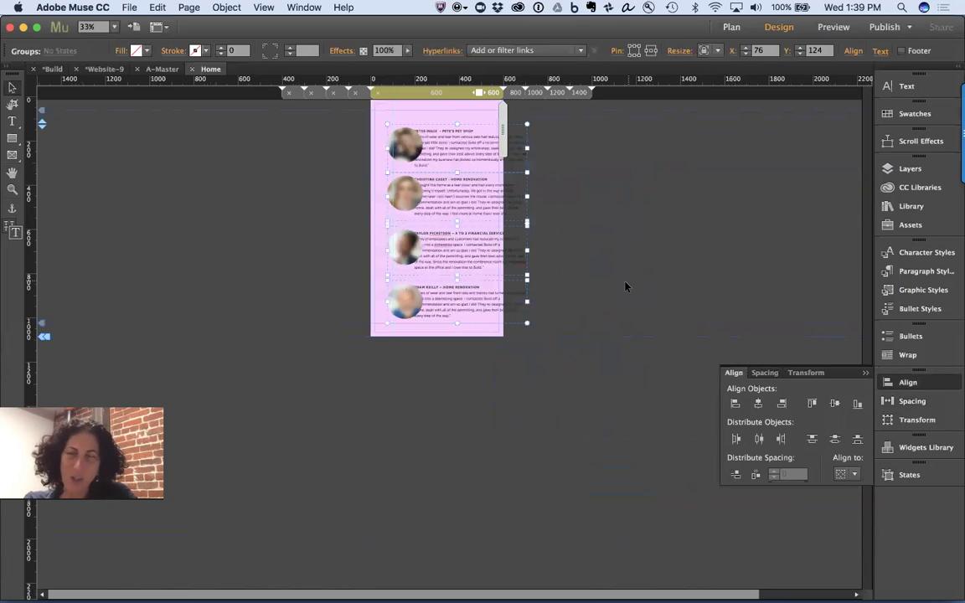
pyautogui.moveTo(456, 323); pyautogui.dragTo(448, 528)
pyautogui.click(629, 268)
pyautogui.moveTo(590, 143); pyautogui.dragTo(445, 494)
pyautogui.moveTo(481, 157); pyautogui.dragTo(483, 176)
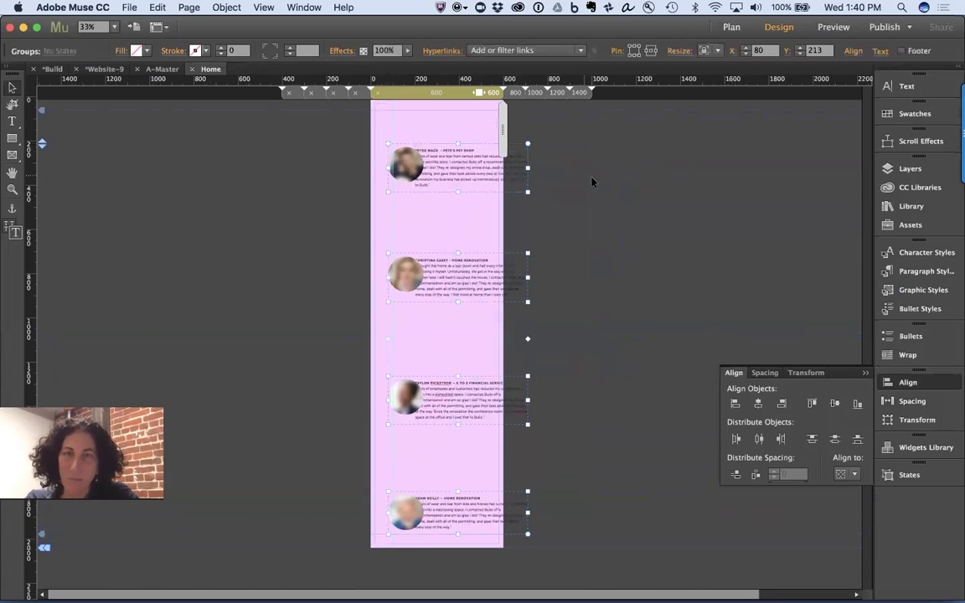
pyautogui.press('super+z')
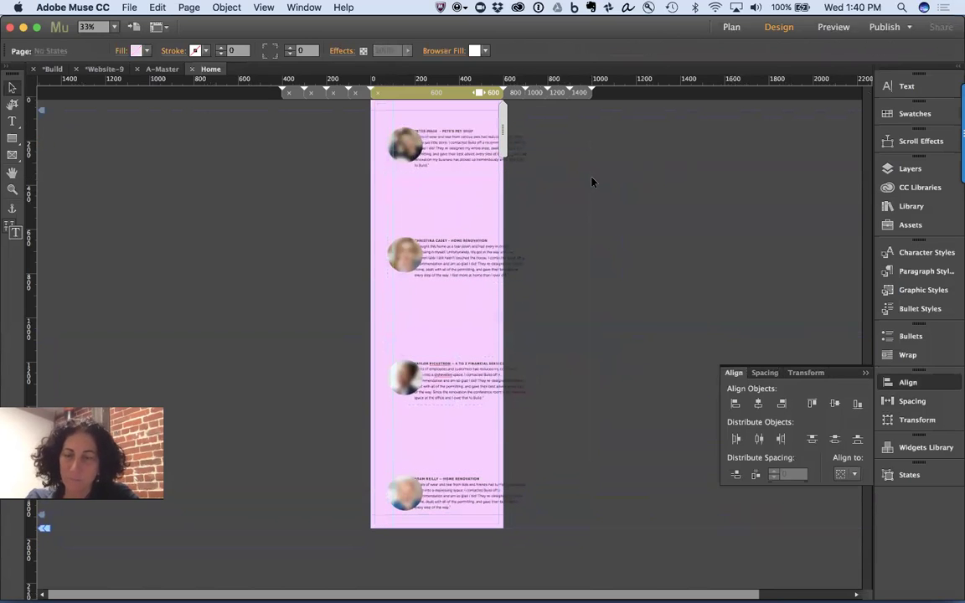
# - Ungroup the four testimonials in the 600 breakpoint
pyautogui.rightClick(451, 134)
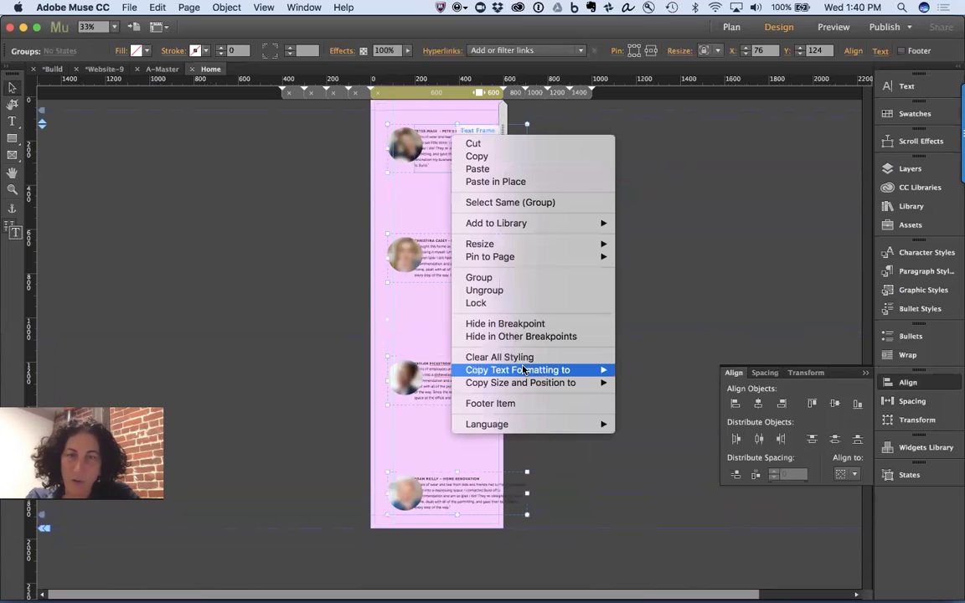
pyautogui.click(528, 290)
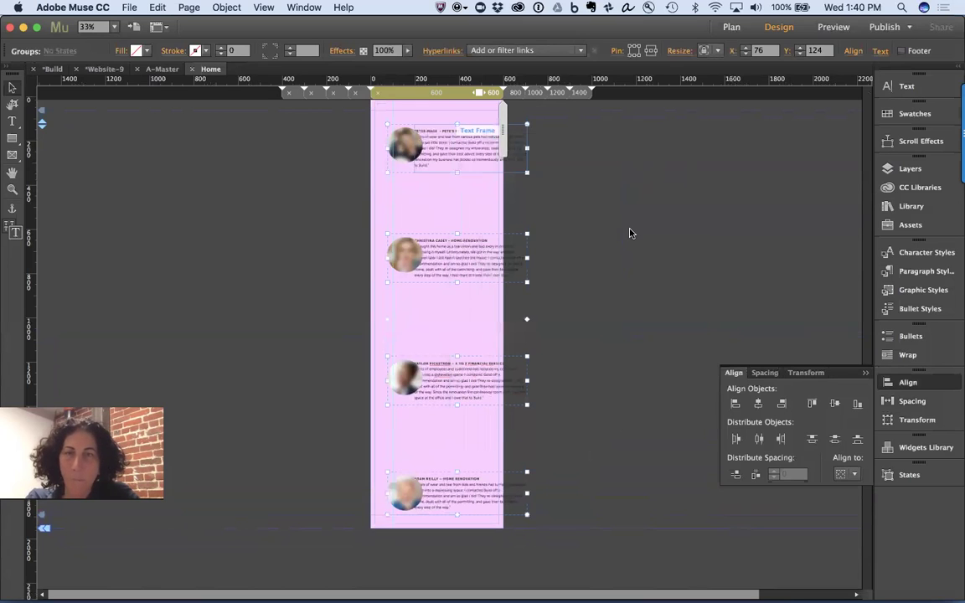
pyautogui.click(608, 153)
# - Move the four text frames together beneath their portraits to X 45, Y 324
pyautogui.moveTo(609, 152); pyautogui.dragTo(452, 523)
pyautogui.moveTo(504, 184); pyautogui.dragTo(492, 186)
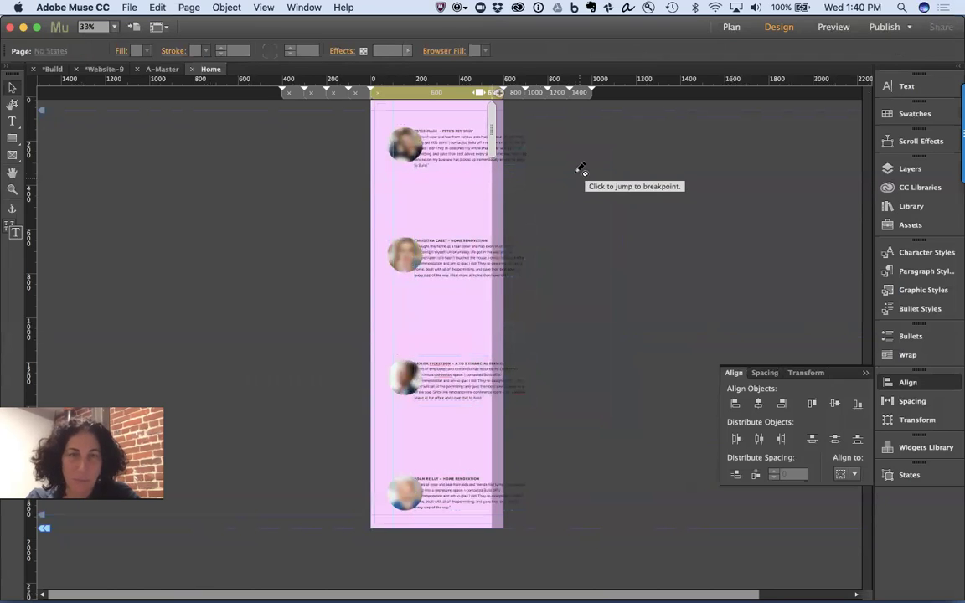
pyautogui.click(461, 96)
pyautogui.moveTo(557, 155); pyautogui.dragTo(454, 489)
pyautogui.moveTo(469, 170); pyautogui.dragTo(438, 198)
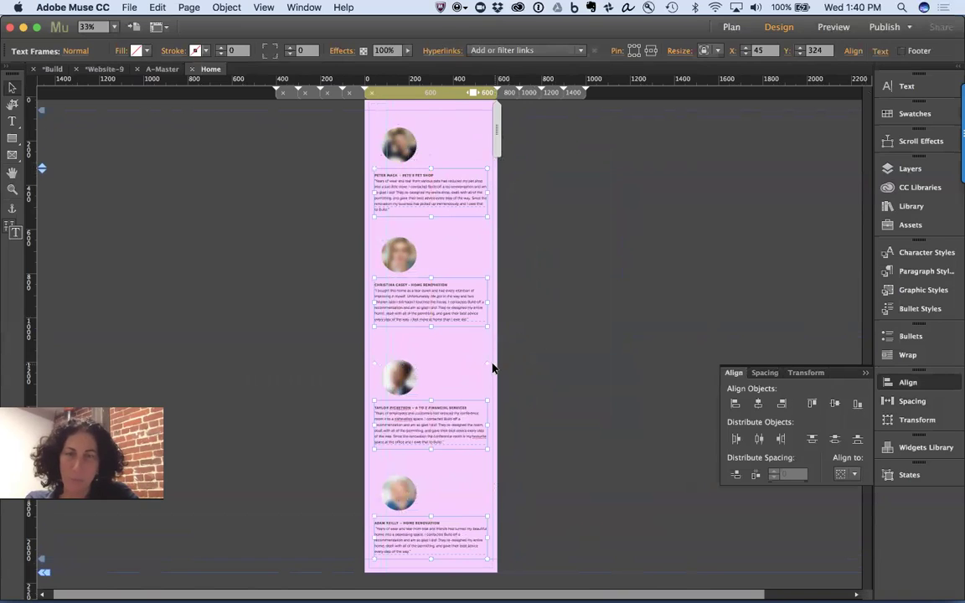
pyautogui.moveTo(493, 367); pyautogui.dragTo(591, 372)
pyautogui.press('super+z')
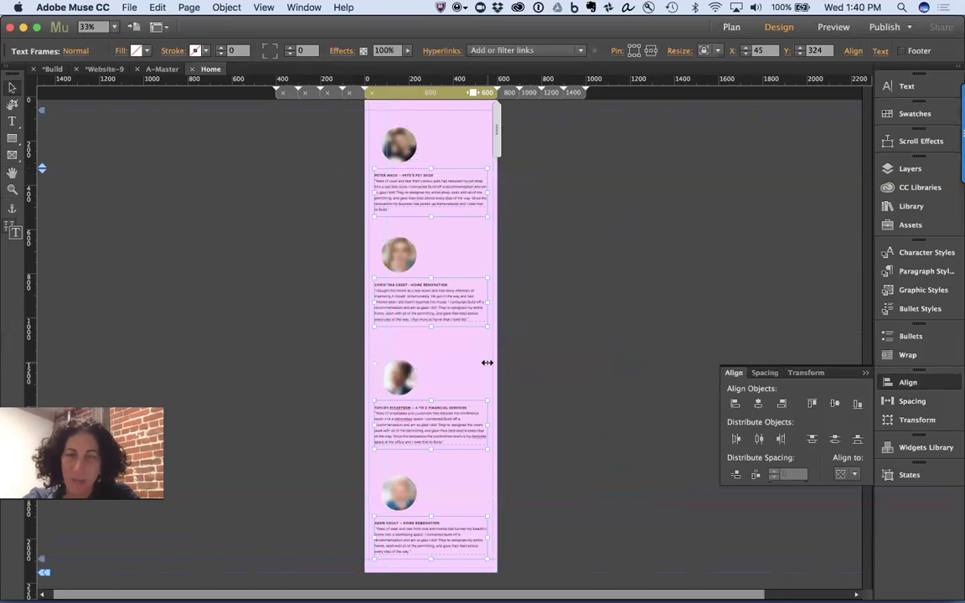
pyautogui.moveTo(487, 363)
pyautogui.mouseDown()
pyautogui.moveTo(457, 365)
pyautogui.moveTo(473, 369)
pyautogui.mouseUp()
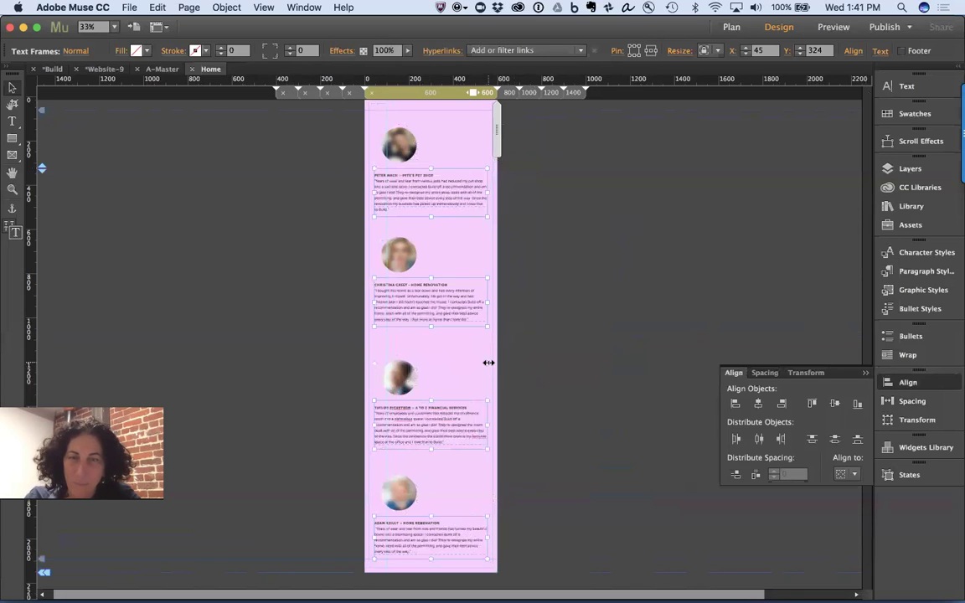
pyautogui.moveTo(485, 365); pyautogui.dragTo(506, 370)
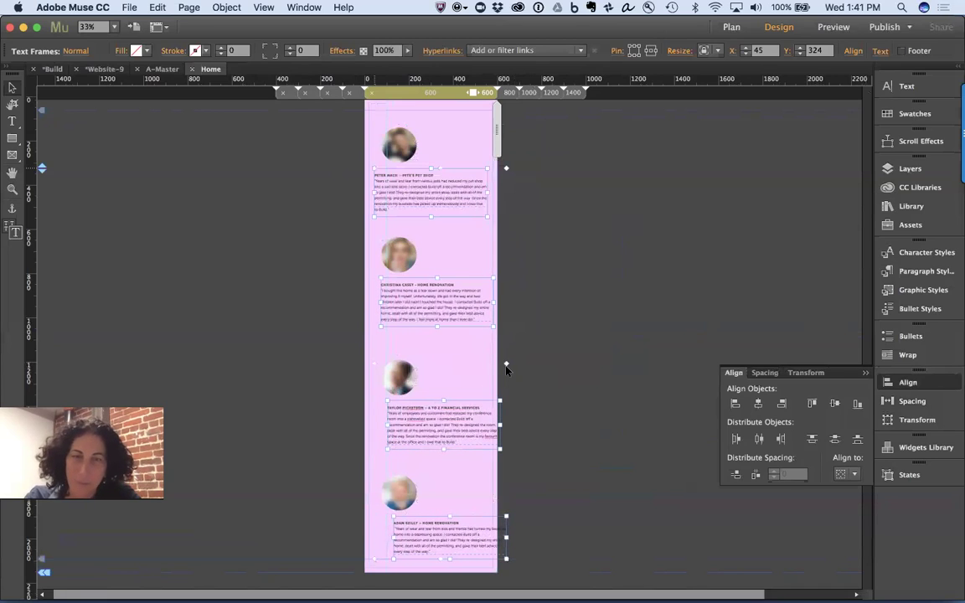
pyautogui.click(583, 389)
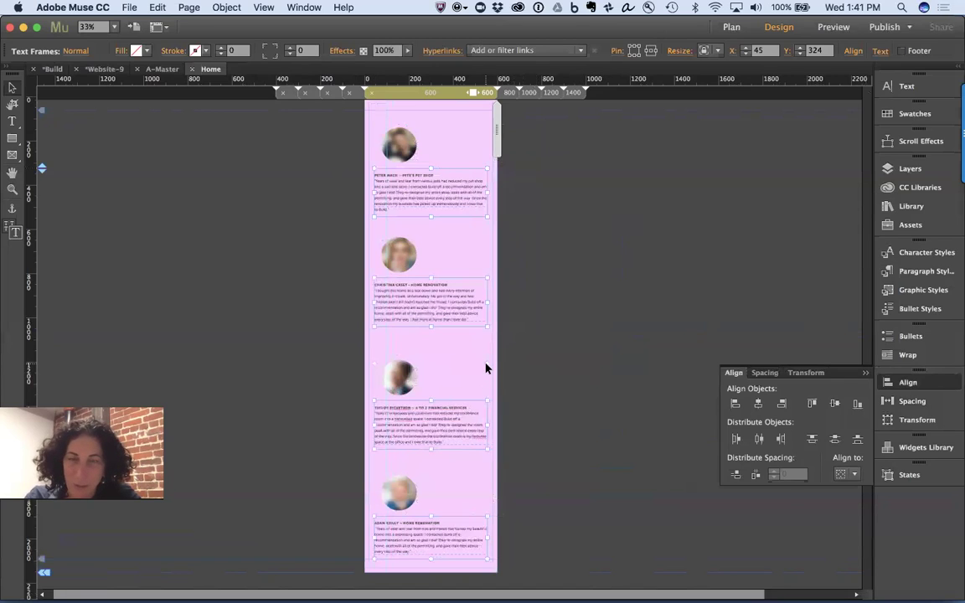
pyautogui.moveTo(486, 363); pyautogui.dragTo(515, 365)
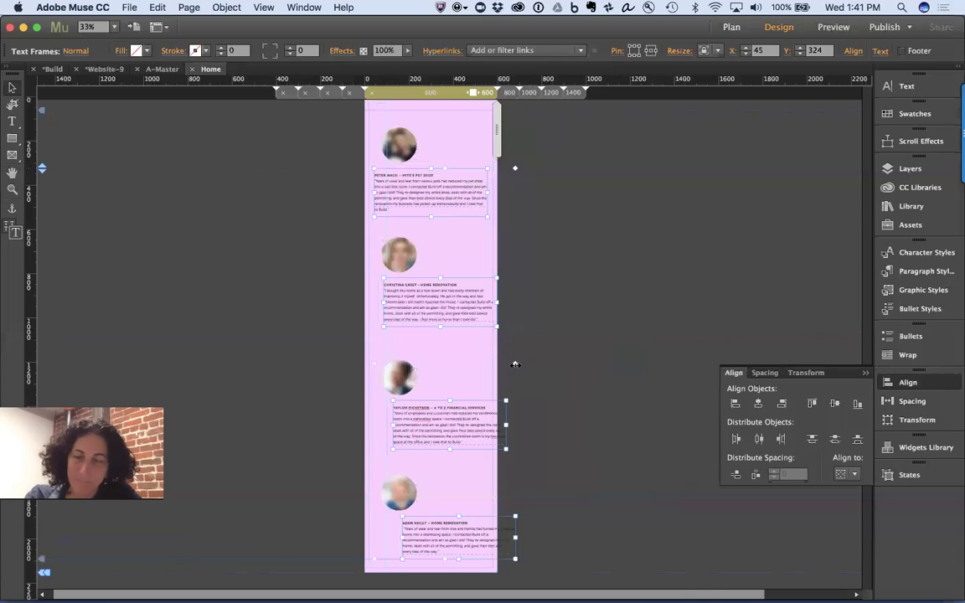
pyautogui.press('super+z')
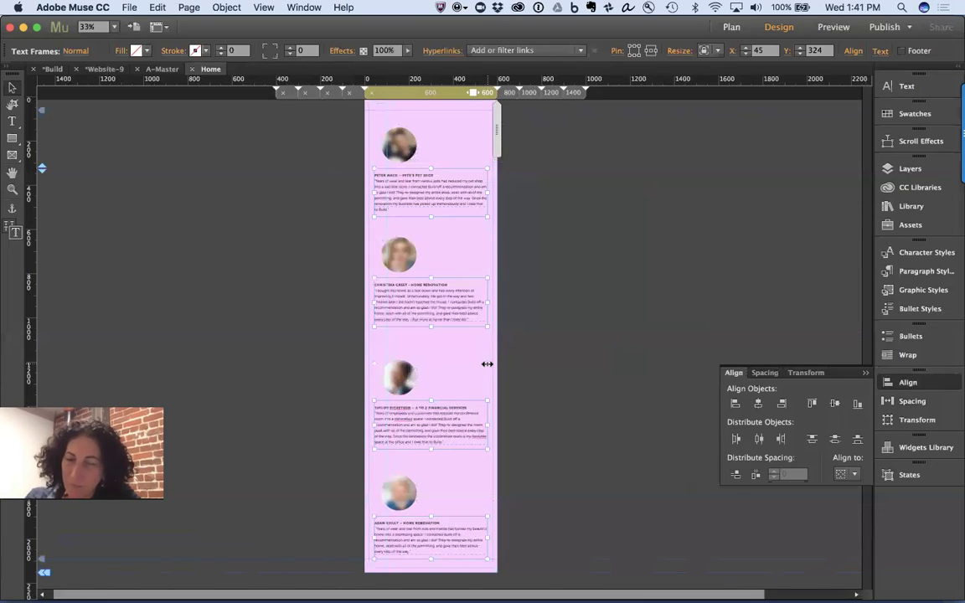
pyautogui.click(562, 351)
pyautogui.click(488, 312)
pyautogui.moveTo(487, 306)
pyautogui.mouseDown()
pyautogui.moveTo(515, 308)
pyautogui.moveTo(486, 310)
pyautogui.mouseUp()
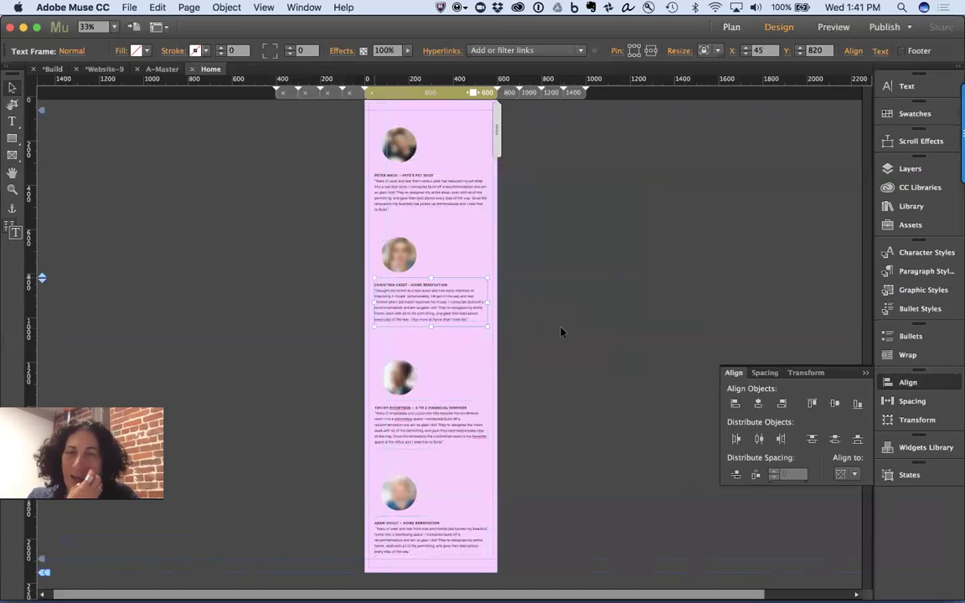
pyautogui.click(561, 332)
pyautogui.click(454, 198)
pyautogui.keyDown('shift'); pyautogui.click(443, 302); pyautogui.keyUp('shift')
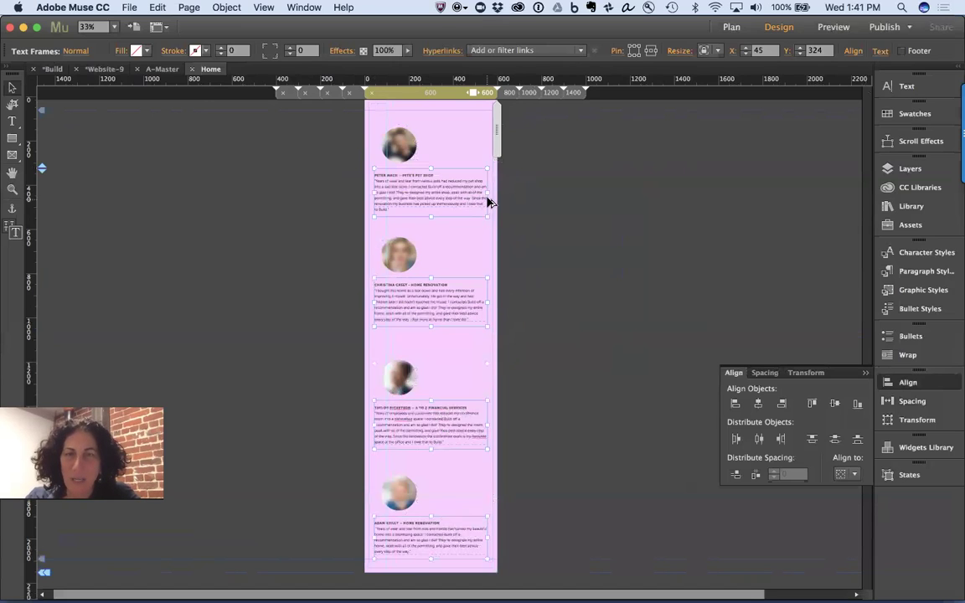
pyautogui.moveTo(488, 193); pyautogui.dragTo(526, 210)
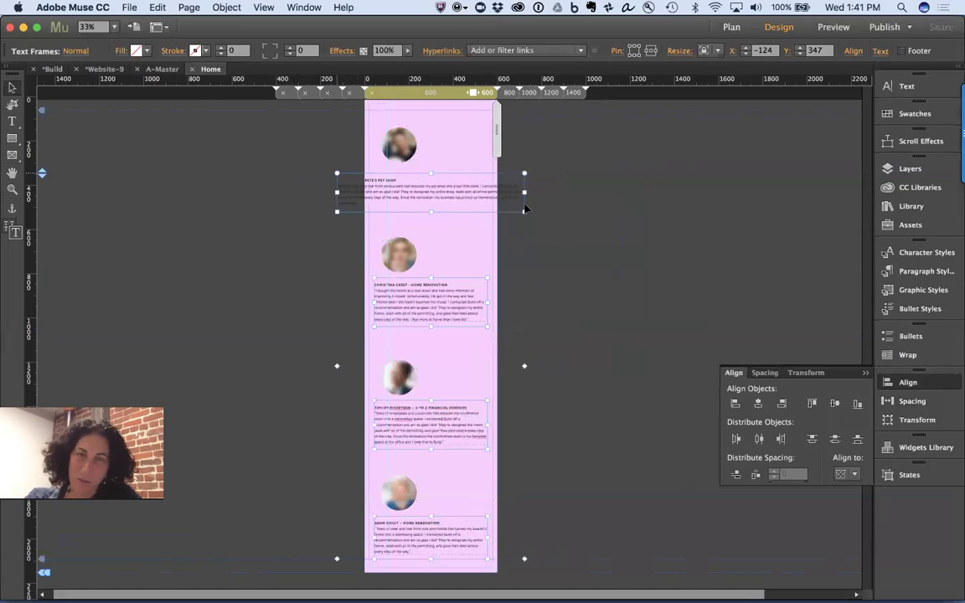
pyautogui.press('super+z')
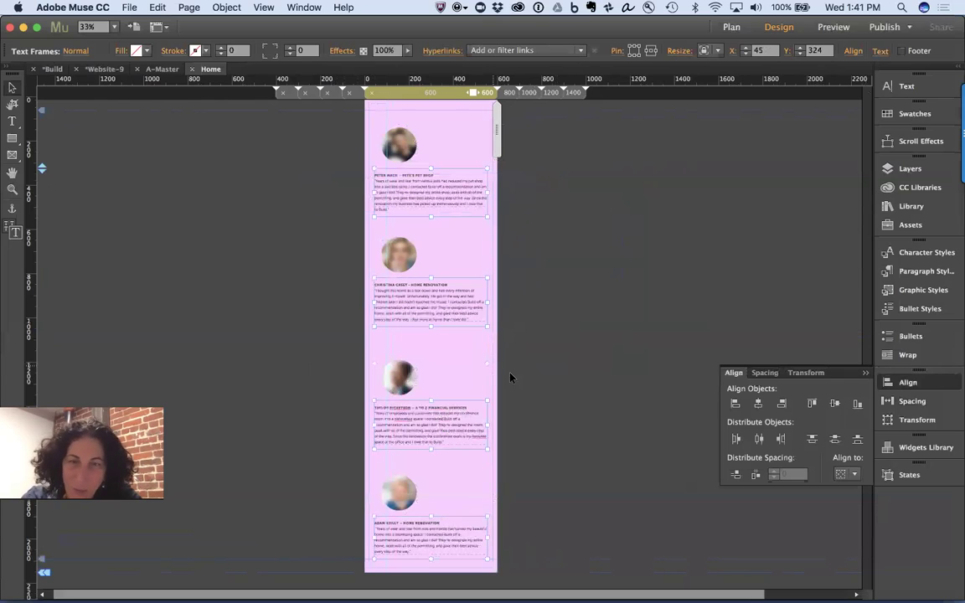
# - Narrow the four testimonial text frames together to about 385 wide and place them at X 100, Y 324
pyautogui.moveTo(510, 375); pyautogui.dragTo(517, 369)
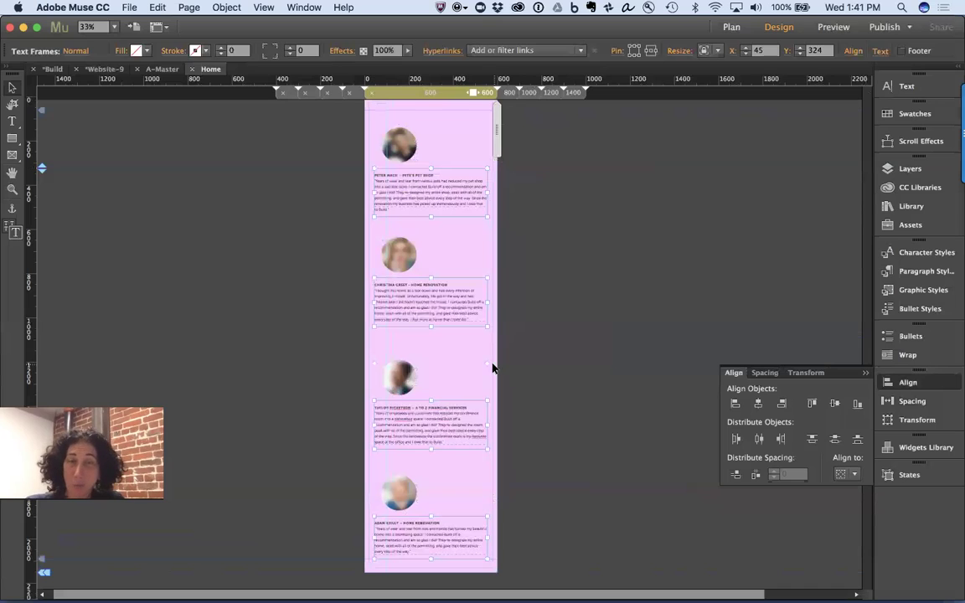
pyautogui.moveTo(482, 363); pyautogui.dragTo(459, 365)
pyautogui.moveTo(398, 189); pyautogui.dragTo(403, 193)
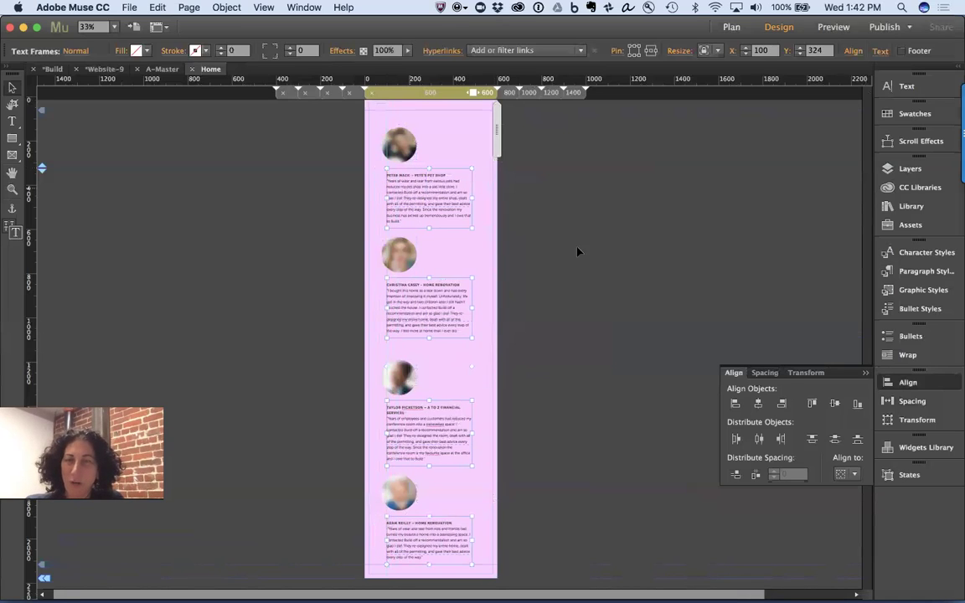
# - Align all portraits and text frames on their horizontal centres and center them together on the page at X 108
pyautogui.click(605, 260)
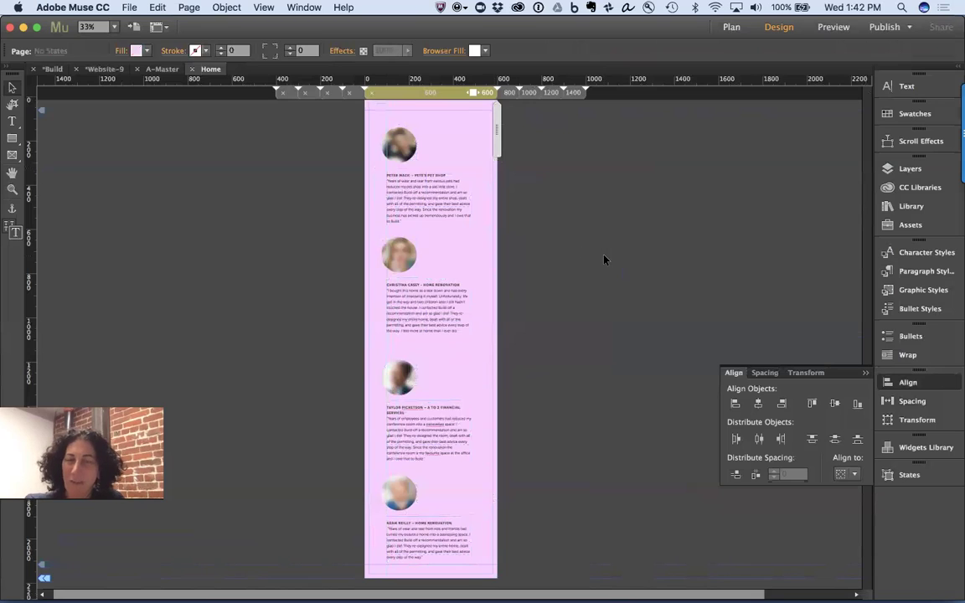
pyautogui.press('super+a')
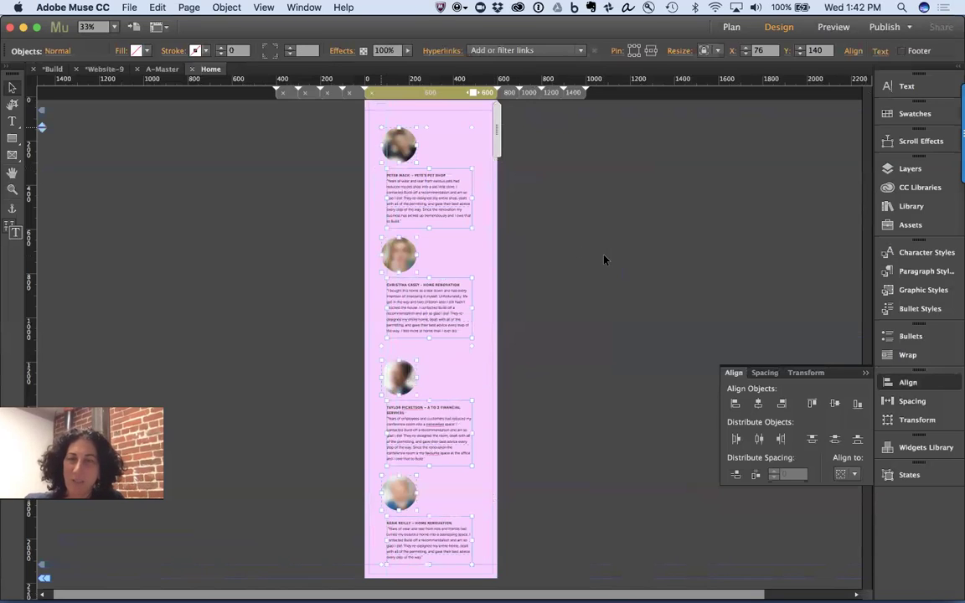
pyautogui.click(758, 404)
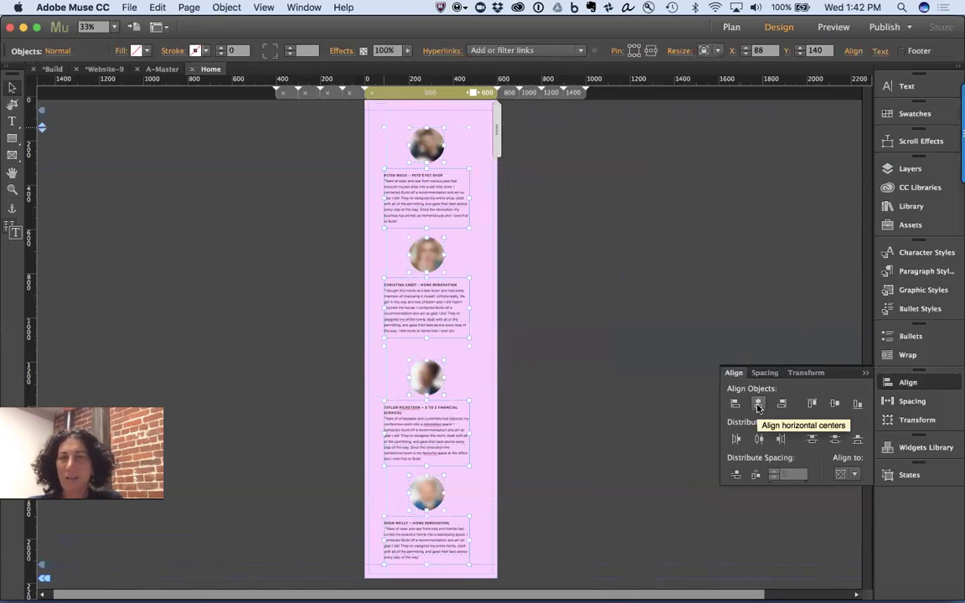
pyautogui.moveTo(440, 207); pyautogui.dragTo(442, 207)
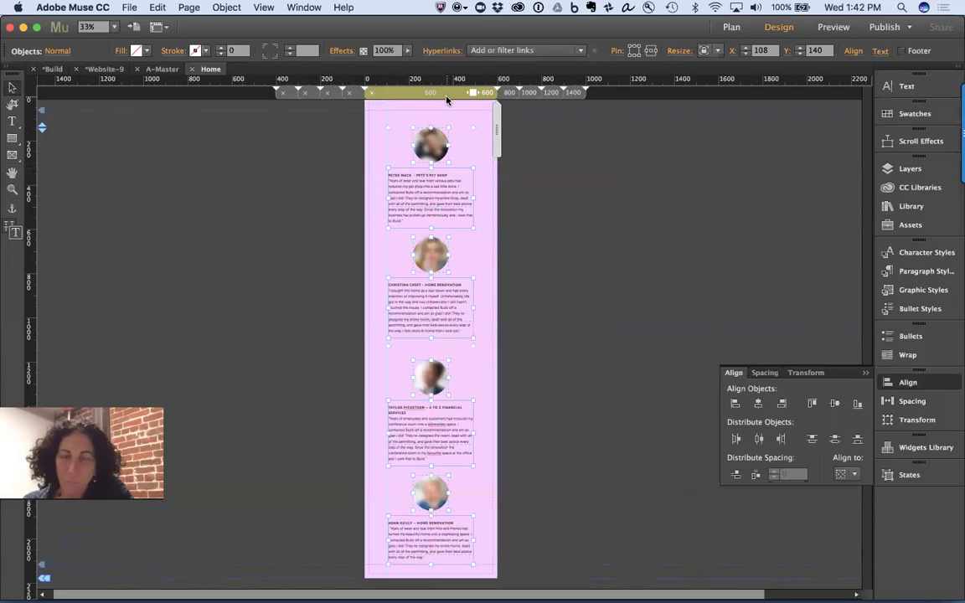
# - Set the 600 breakpoint's minimum width to 380 in its breakpoint properties
pyautogui.press('super+equal')
pyautogui.press('super+equal')
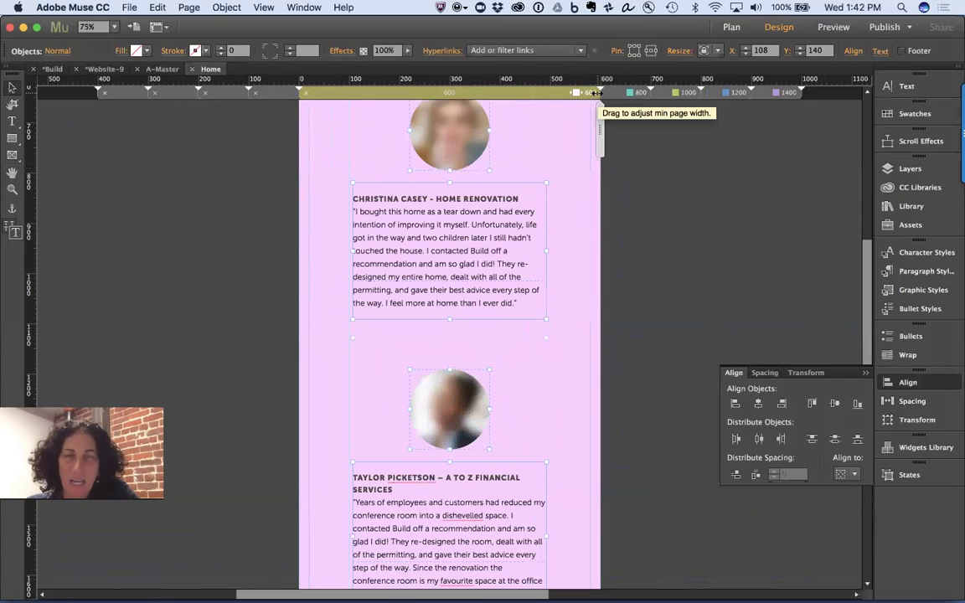
pyautogui.moveTo(585, 97); pyautogui.dragTo(544, 95)
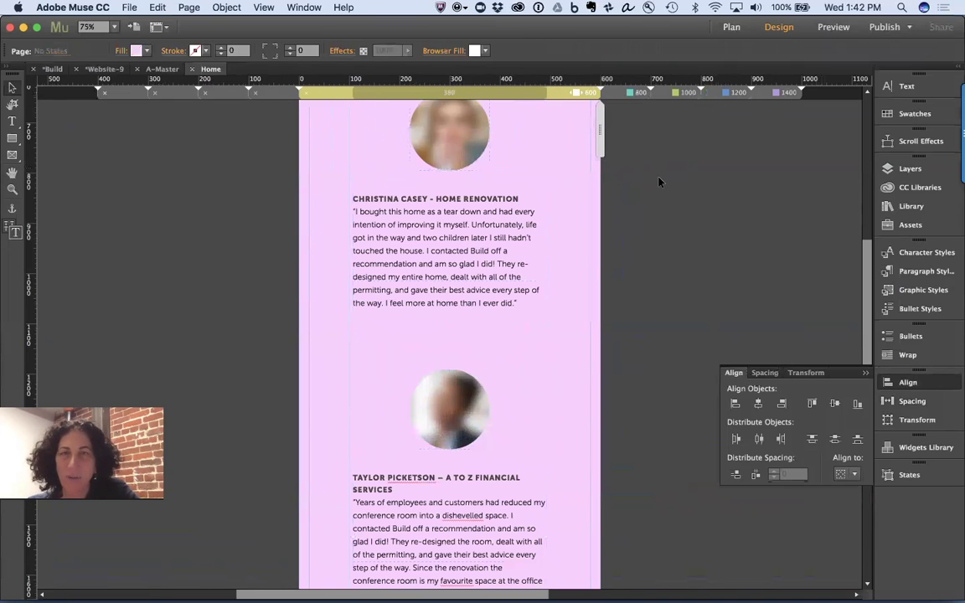
pyautogui.press('super+a')
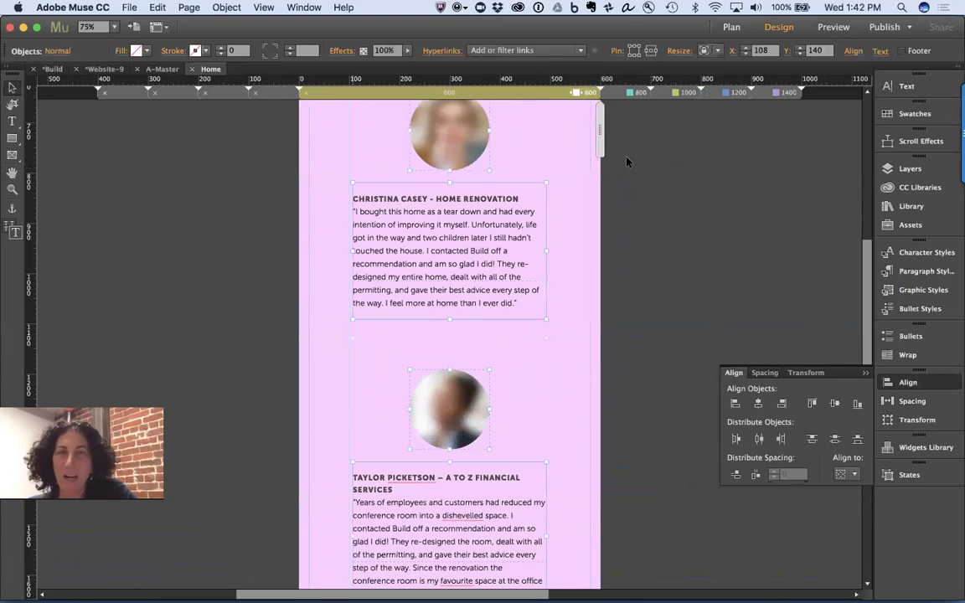
pyautogui.rightClick(537, 93)
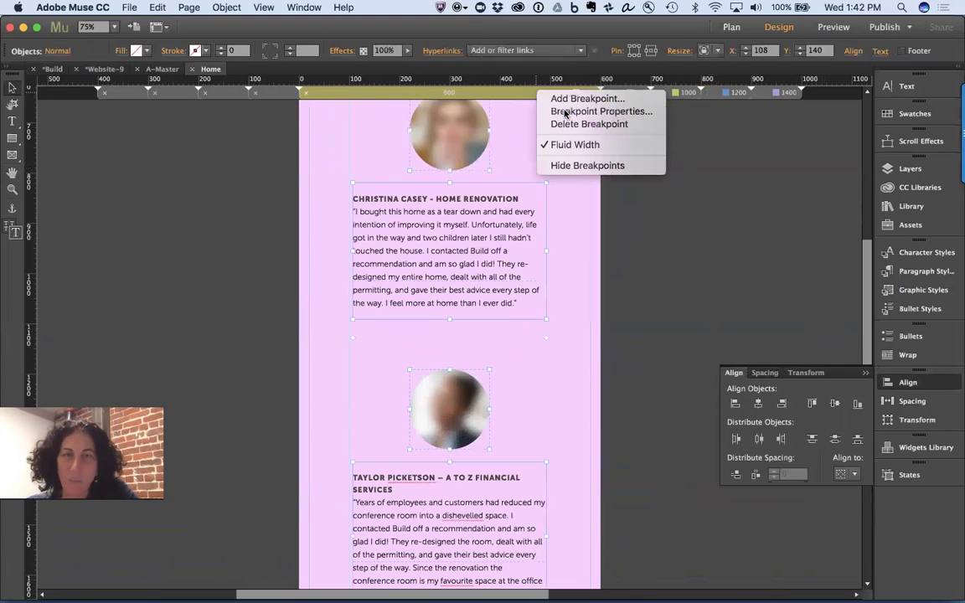
pyautogui.click(566, 112)
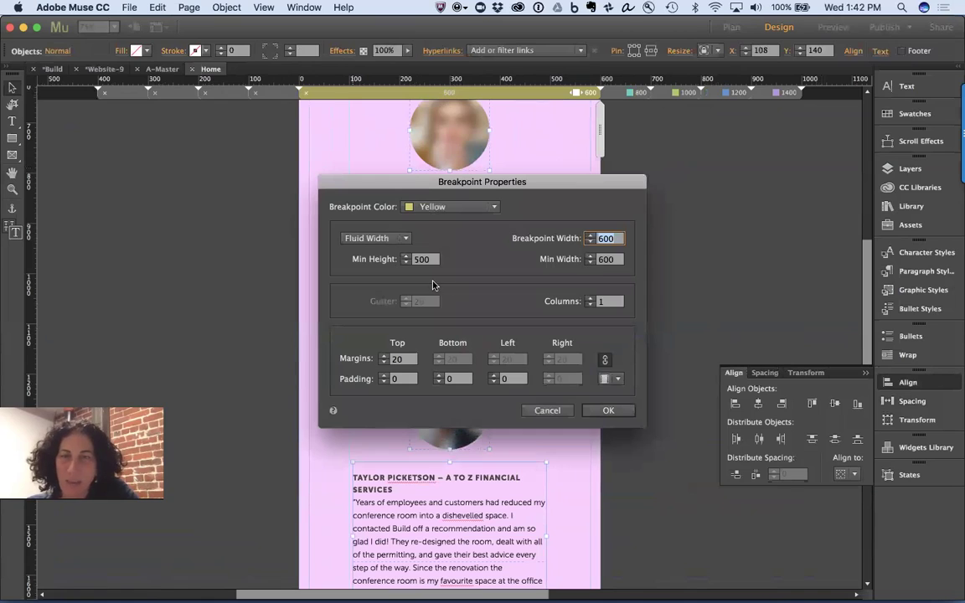
pyautogui.click(605, 258)
pyautogui.write('380')
pyautogui.press('Return')
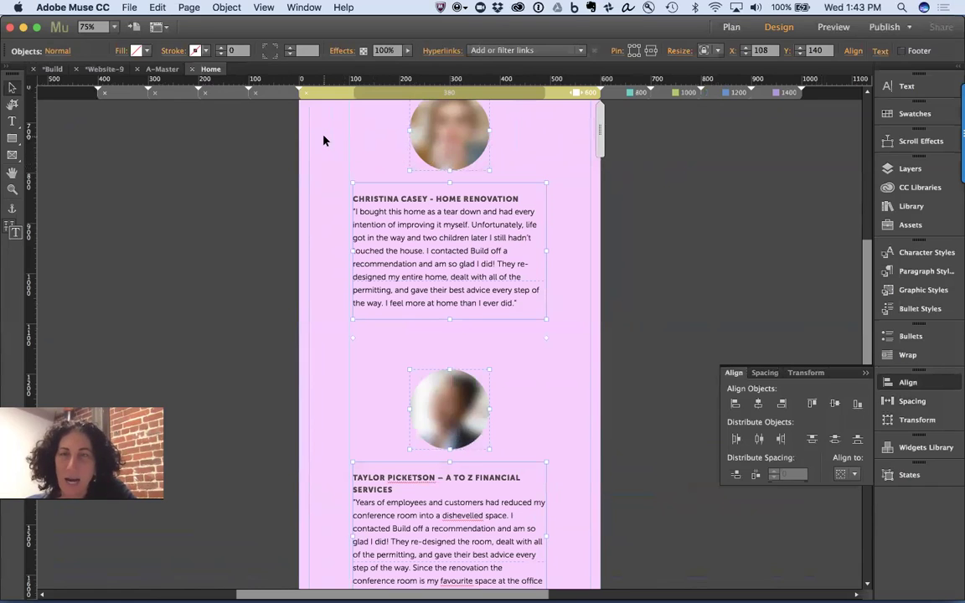
pyautogui.click(242, 155)
pyautogui.moveTo(316, 127); pyautogui.dragTo(358, 156)
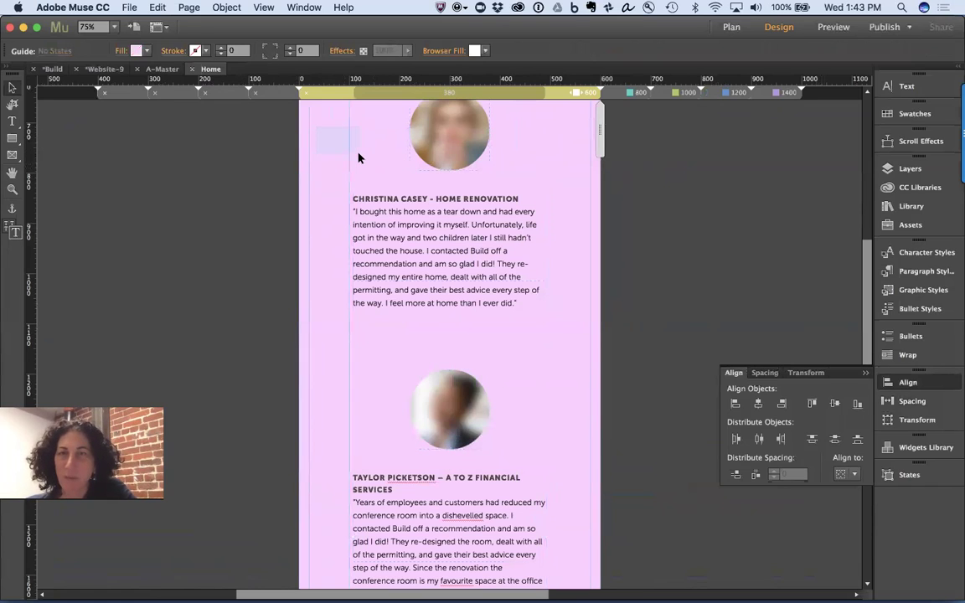
pyautogui.click(397, 205)
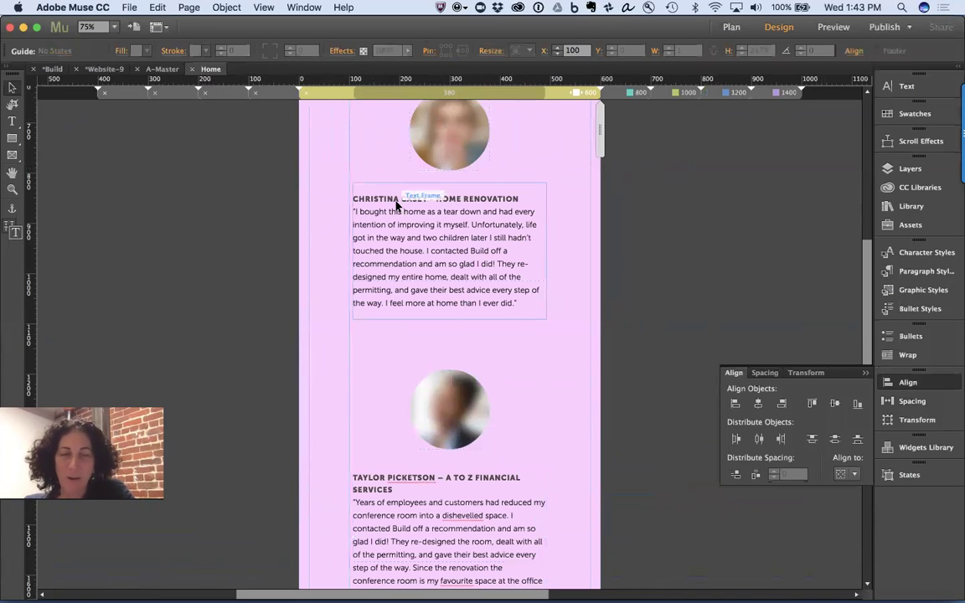
# - Set the width of all four testimonial text frames to 360 in the 600 breakpoint
pyautogui.press('super+minus')
pyautogui.press('super+minus')
pyautogui.click(629, 237)
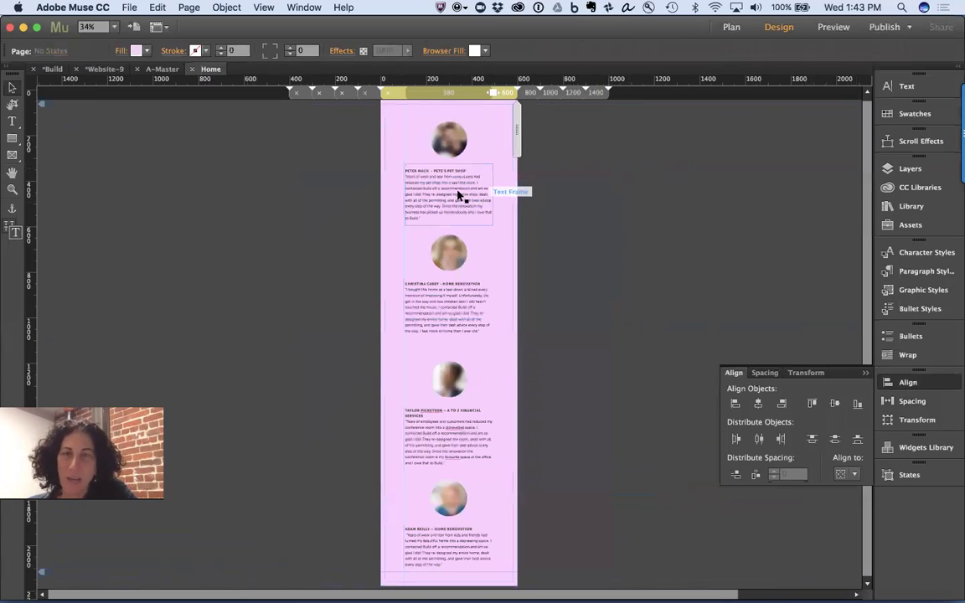
pyautogui.moveTo(372, 270); pyautogui.dragTo(407, 525)
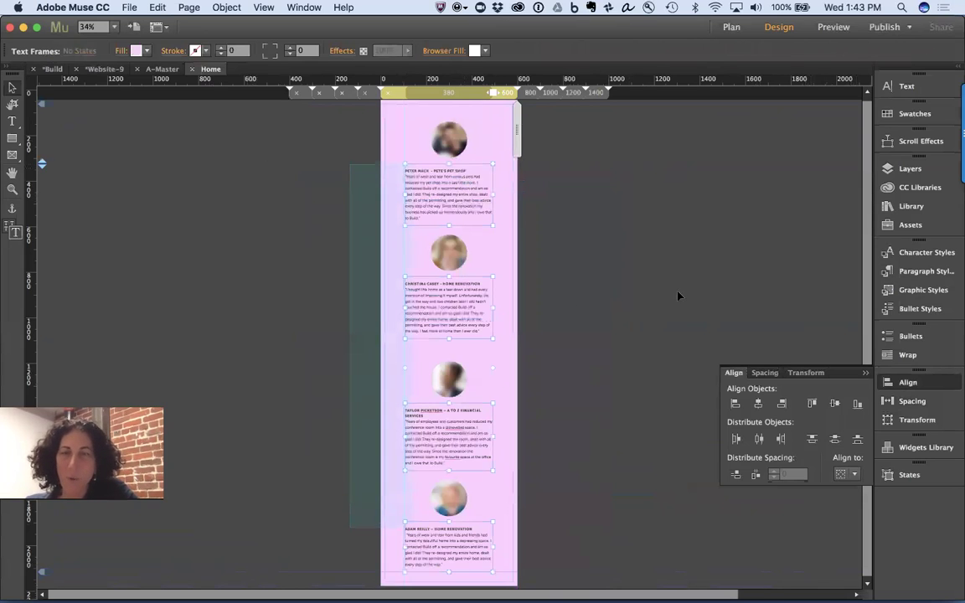
pyautogui.click(914, 420)
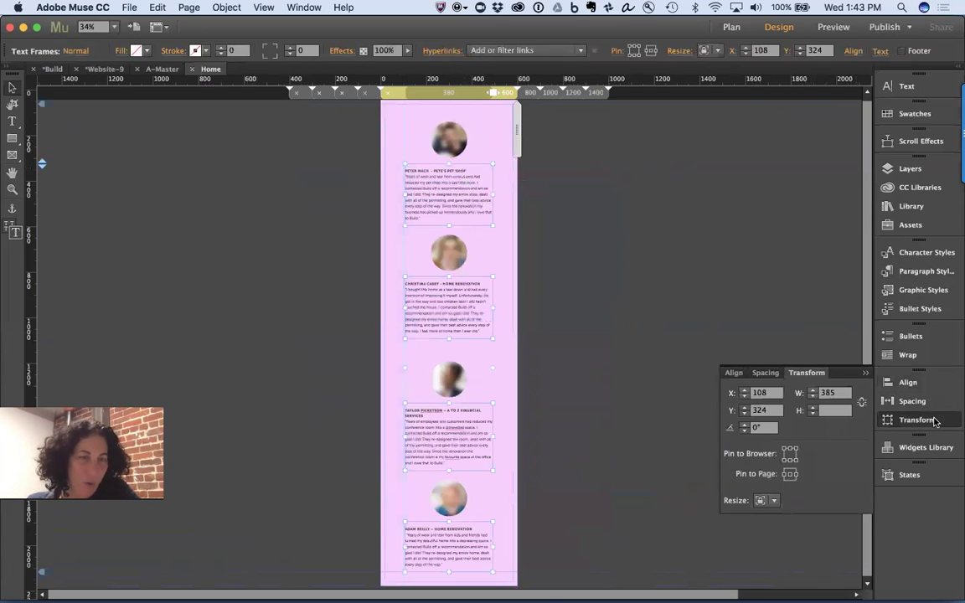
pyautogui.click(835, 393)
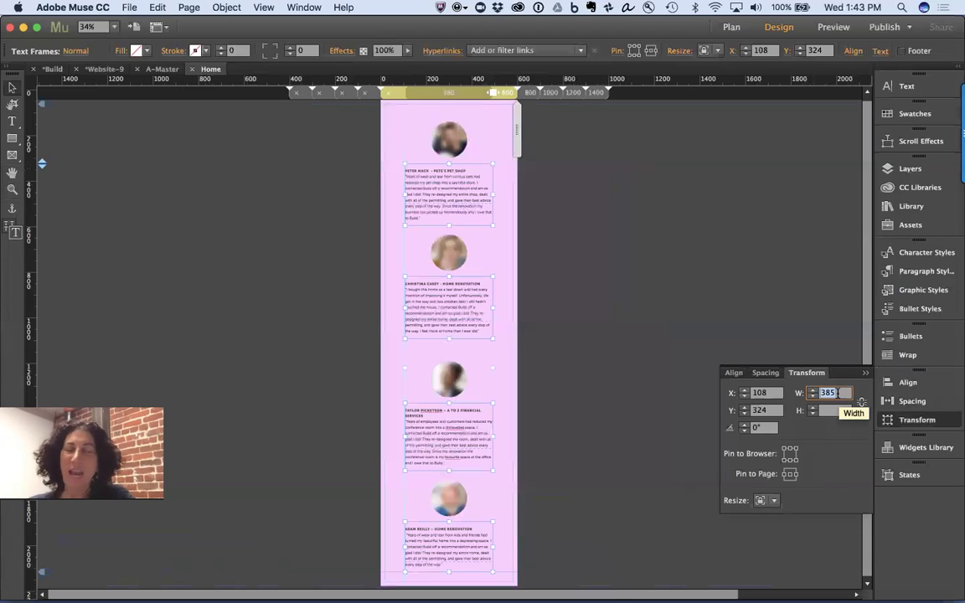
pyautogui.write('360')
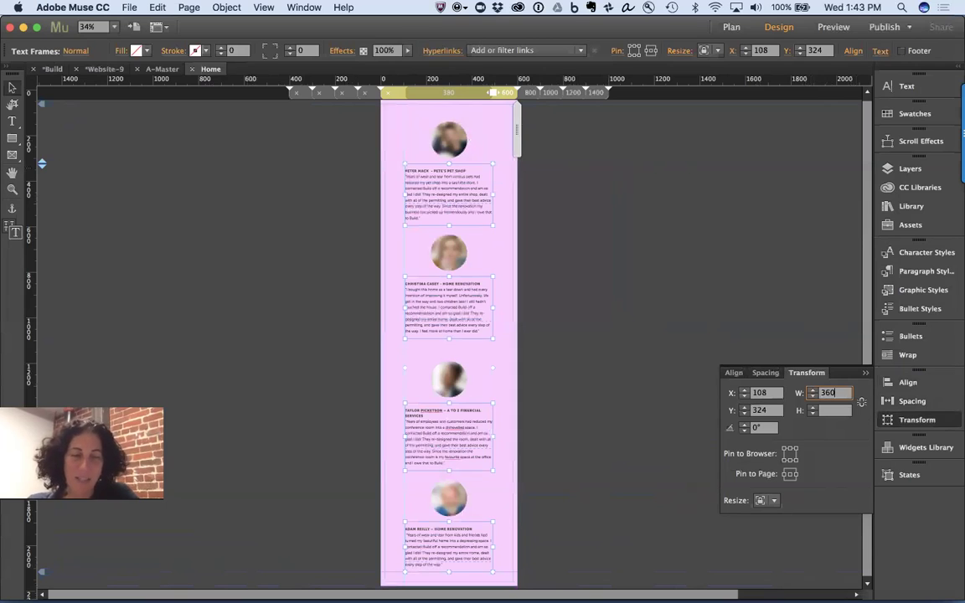
pyautogui.press('Return')
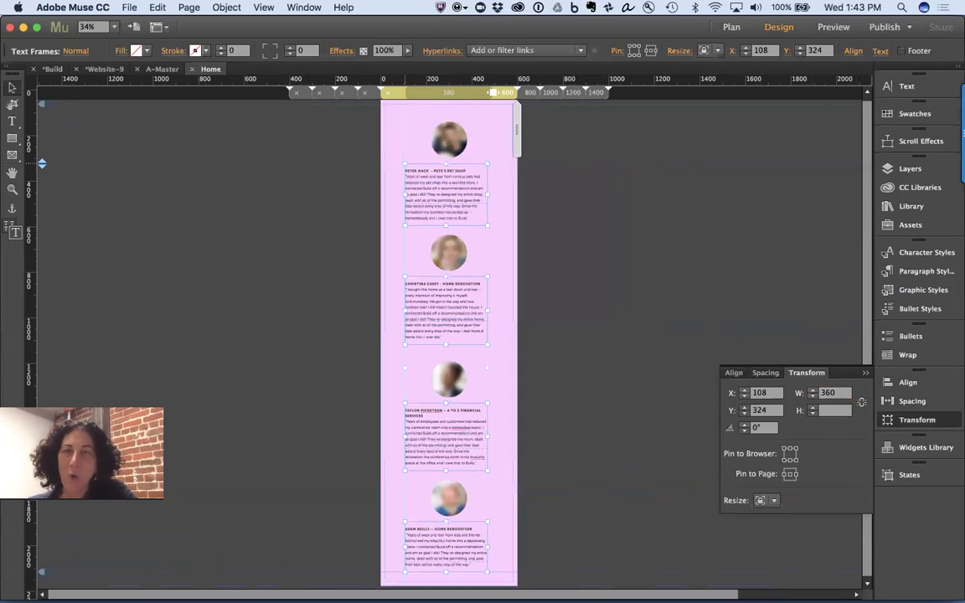
pyautogui.click(668, 376)
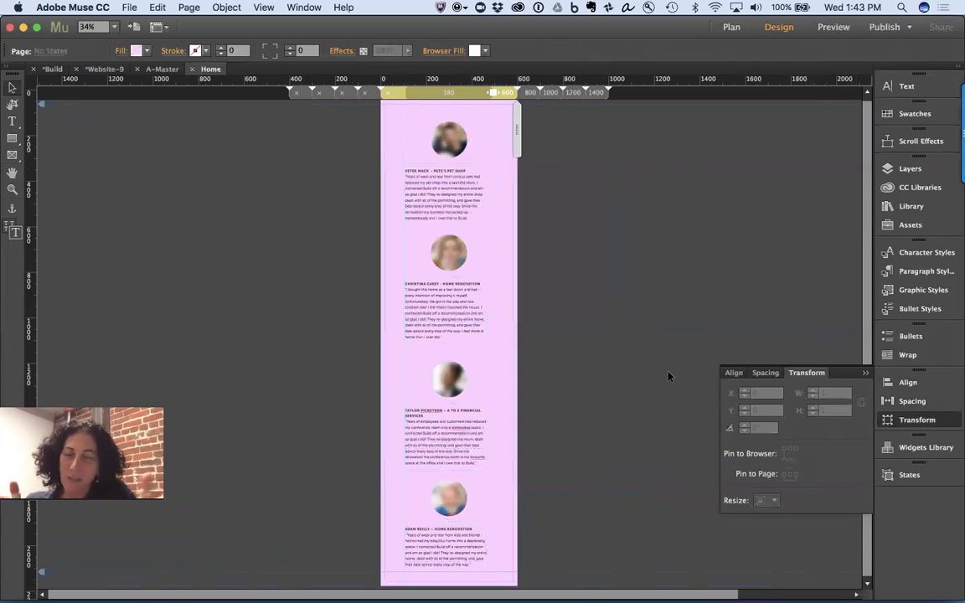
# - Align the horizontal centres of all portraits and the narrowed text frames
pyautogui.press('super+a')
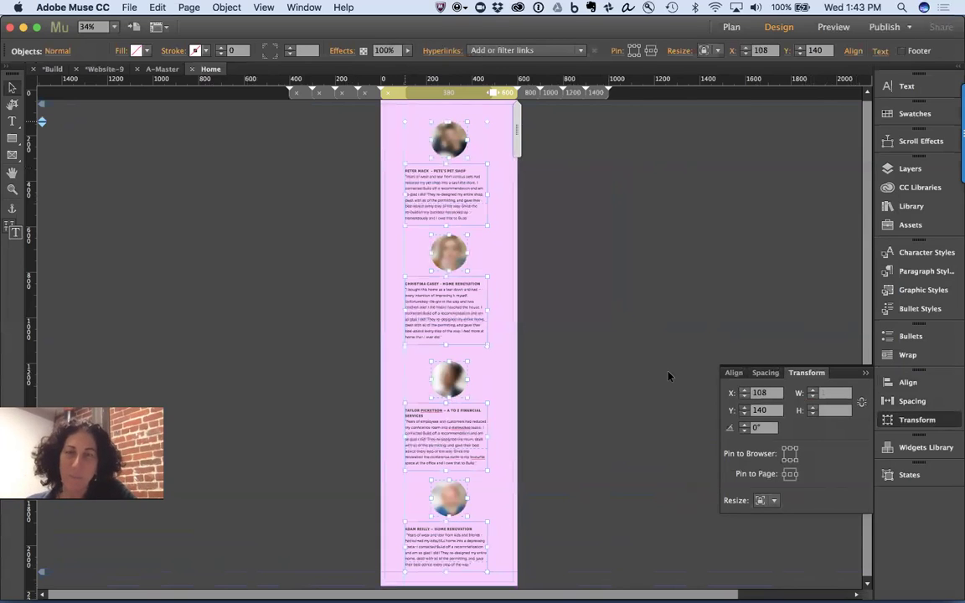
pyautogui.click(900, 382)
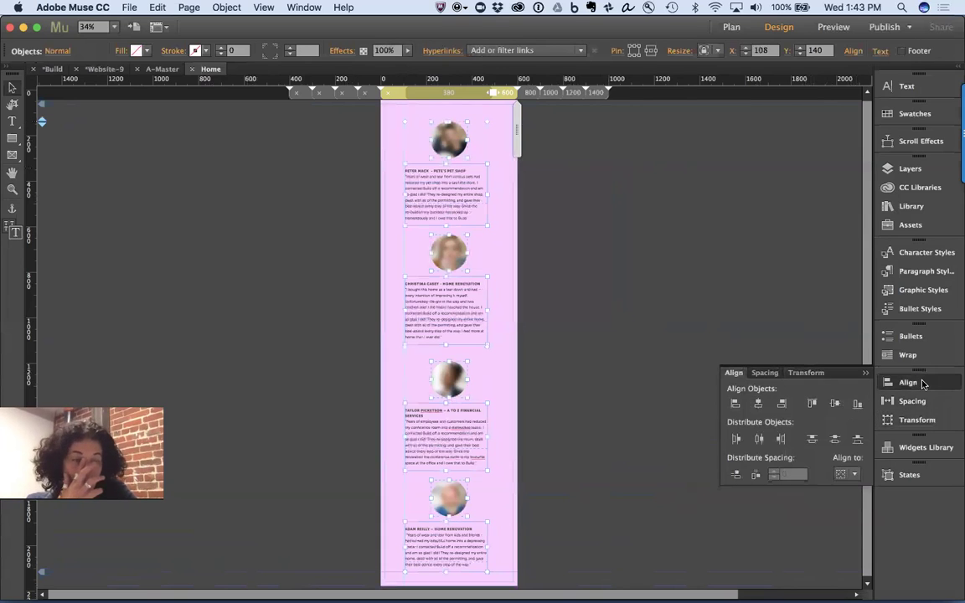
pyautogui.click(762, 405)
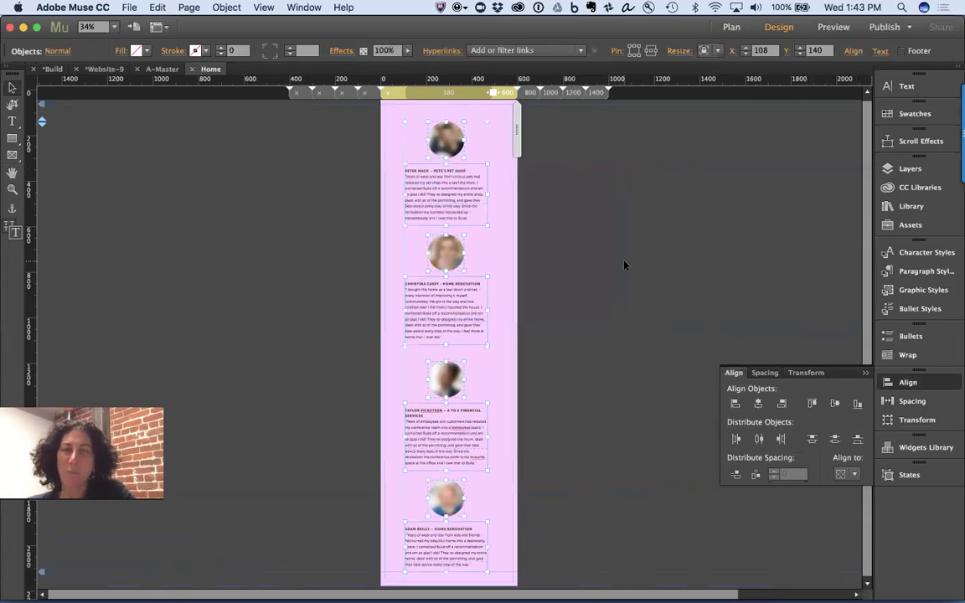
pyautogui.click(594, 222)
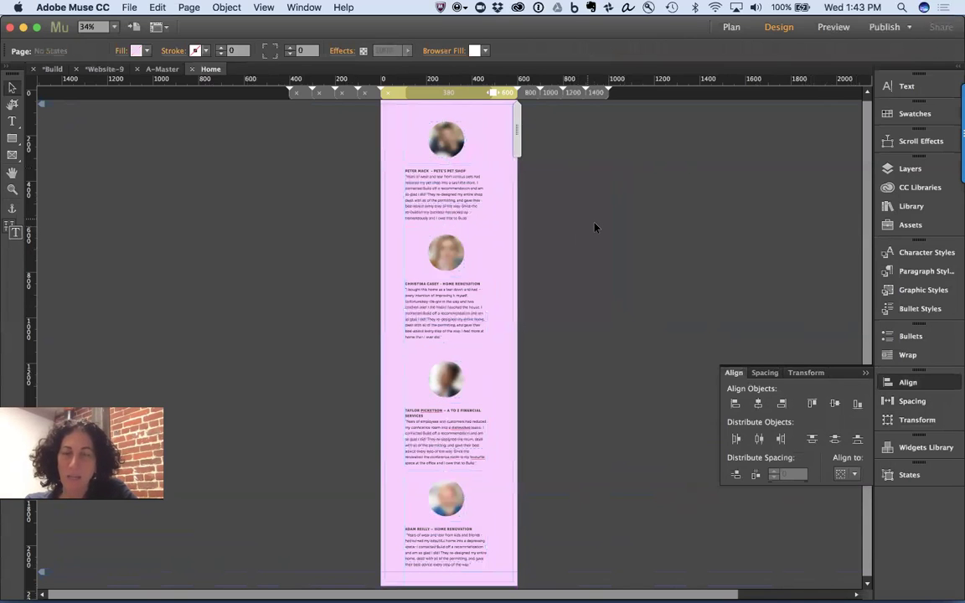
# - Move the four testimonial text frames to X 28 in the 600 breakpoint and widen them to nearly the full page width
pyautogui.click(430, 198)
pyautogui.keyDown('shift'); pyautogui.click(422, 317); pyautogui.keyUp('shift')
pyautogui.keyDown('shift'); pyautogui.click(416, 429); pyautogui.keyUp('shift')
pyautogui.keyDown('shift'); pyautogui.click(418, 526); pyautogui.keyUp('shift')
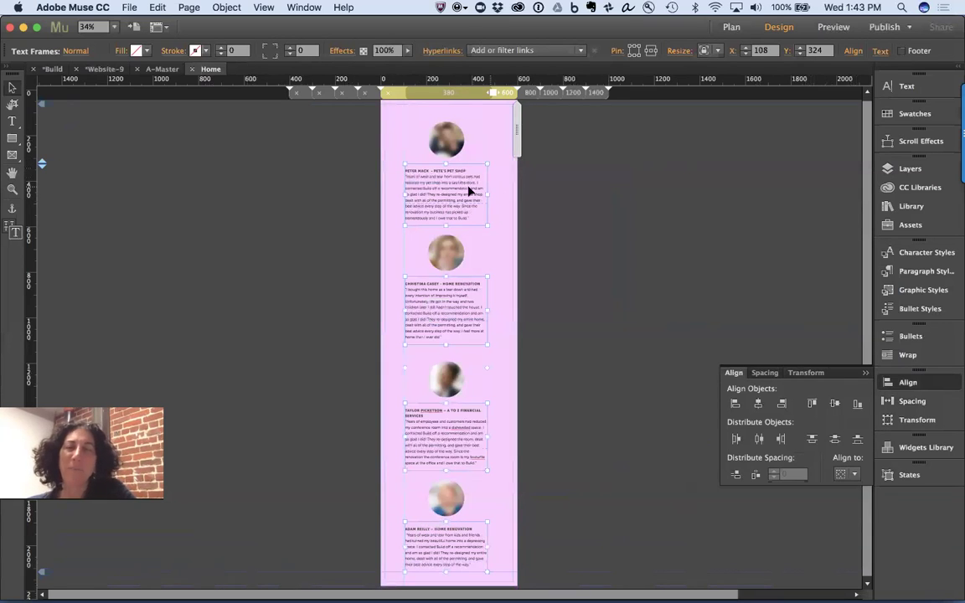
pyautogui.moveTo(453, 192); pyautogui.dragTo(437, 193)
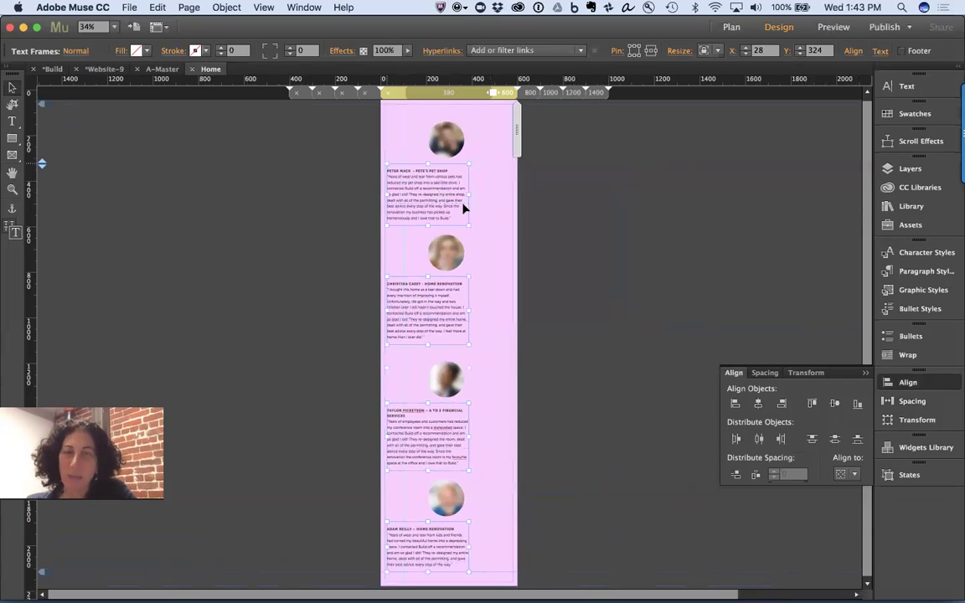
pyautogui.moveTo(471, 368); pyautogui.dragTo(510, 370)
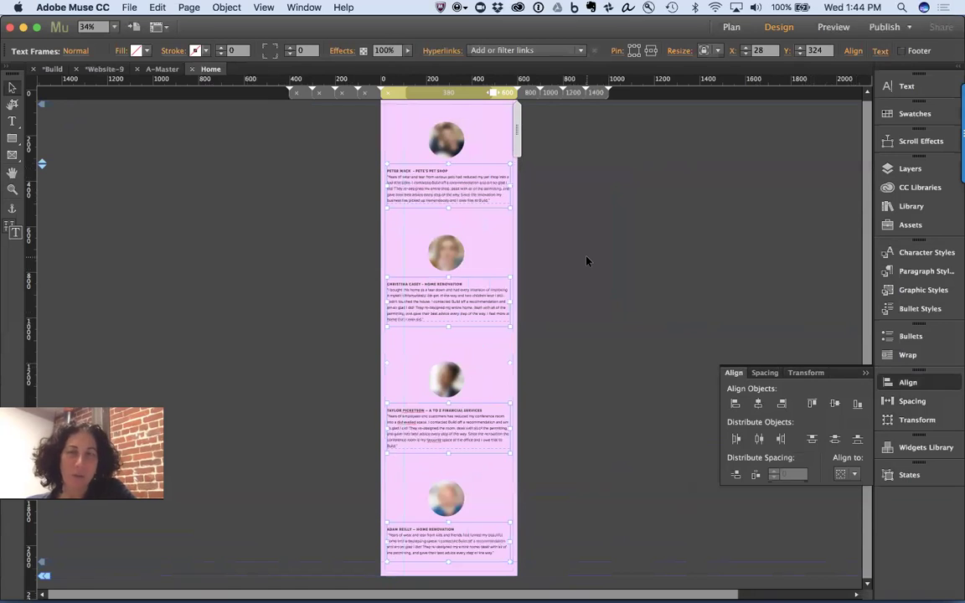
# - Set the resize behaviour of the four testimonial text frames to Responsive Width
pyautogui.click(704, 52)
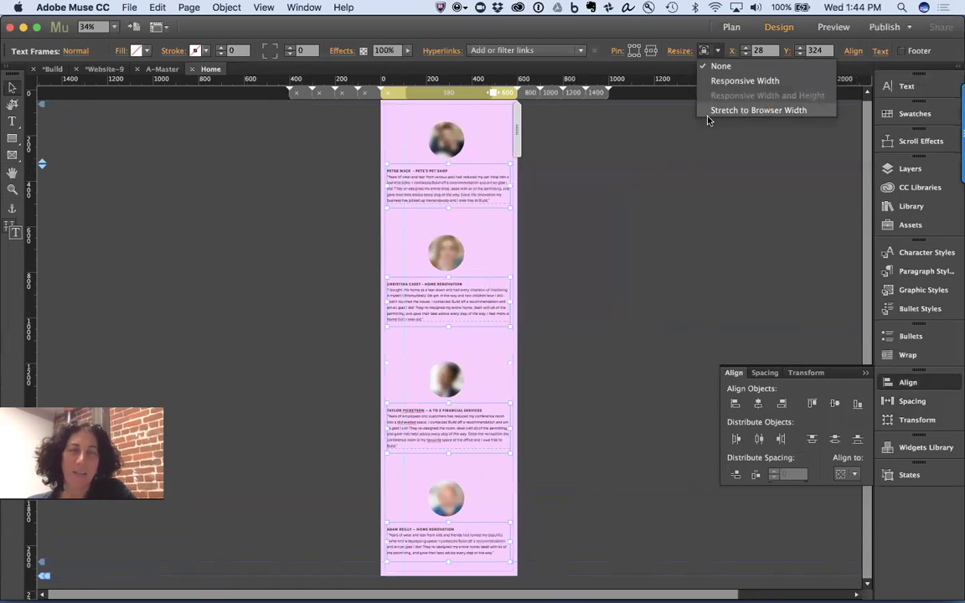
pyautogui.click(768, 82)
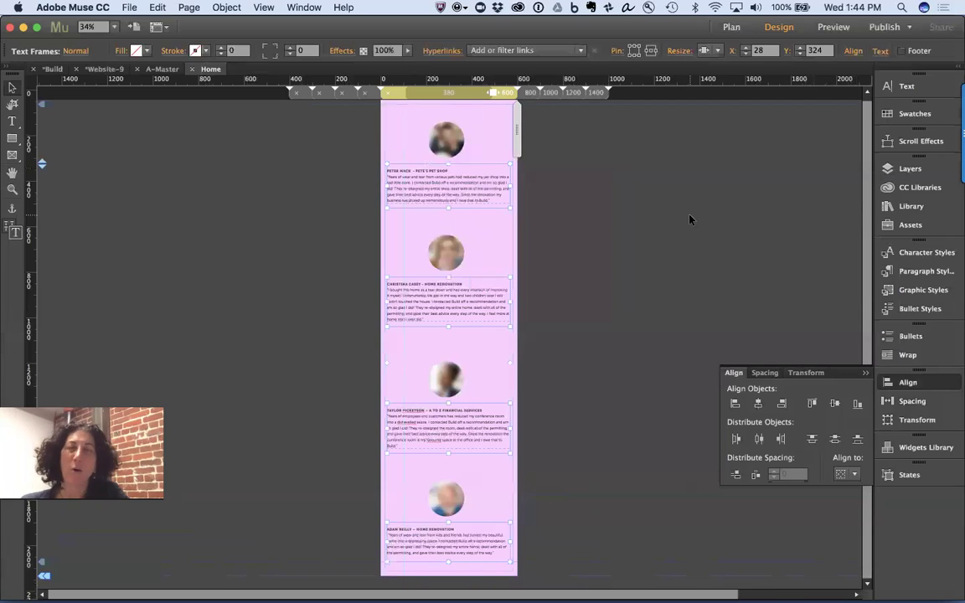
pyautogui.click(478, 157)
pyautogui.click(450, 144)
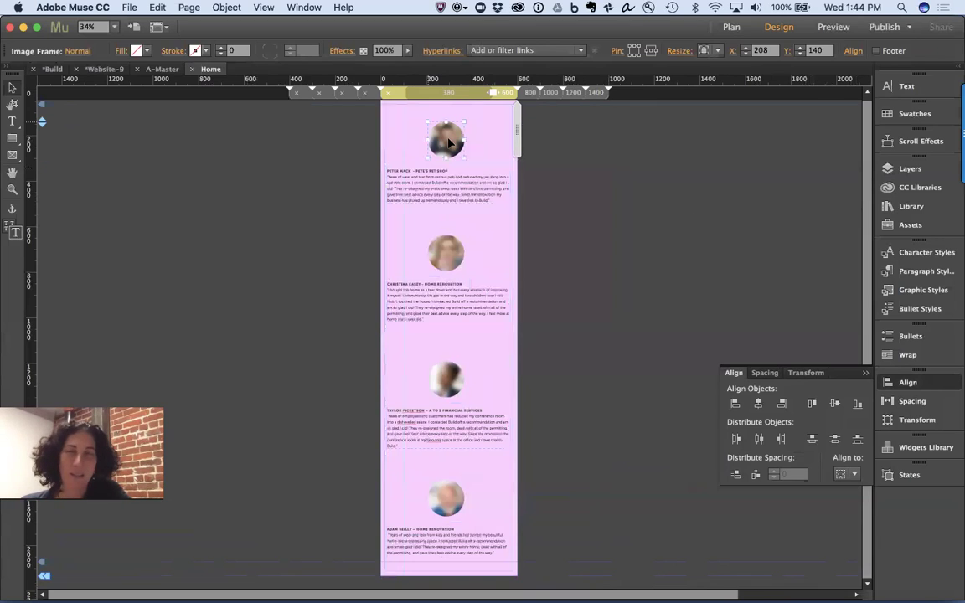
pyautogui.click(577, 170)
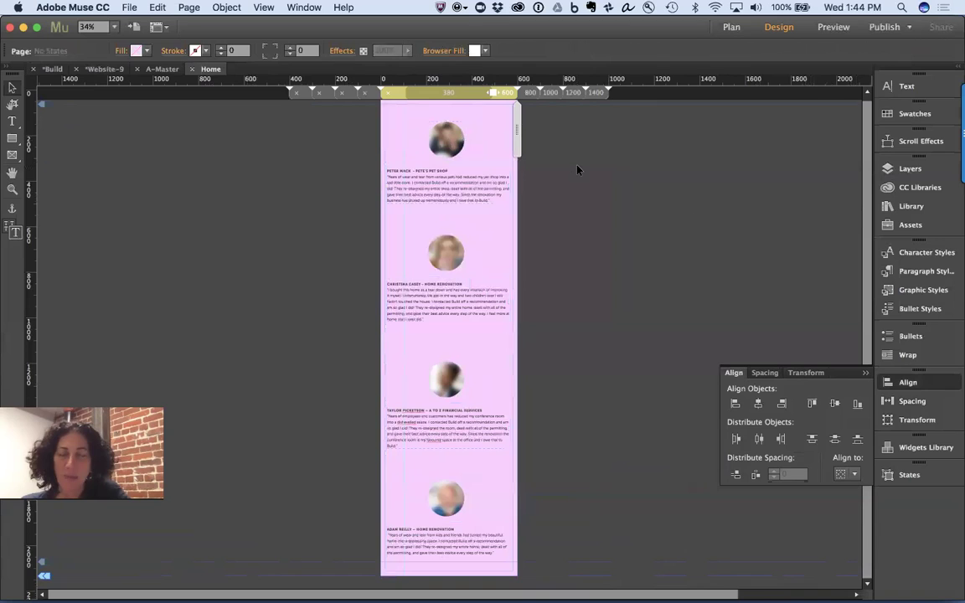
pyautogui.press('super+a')
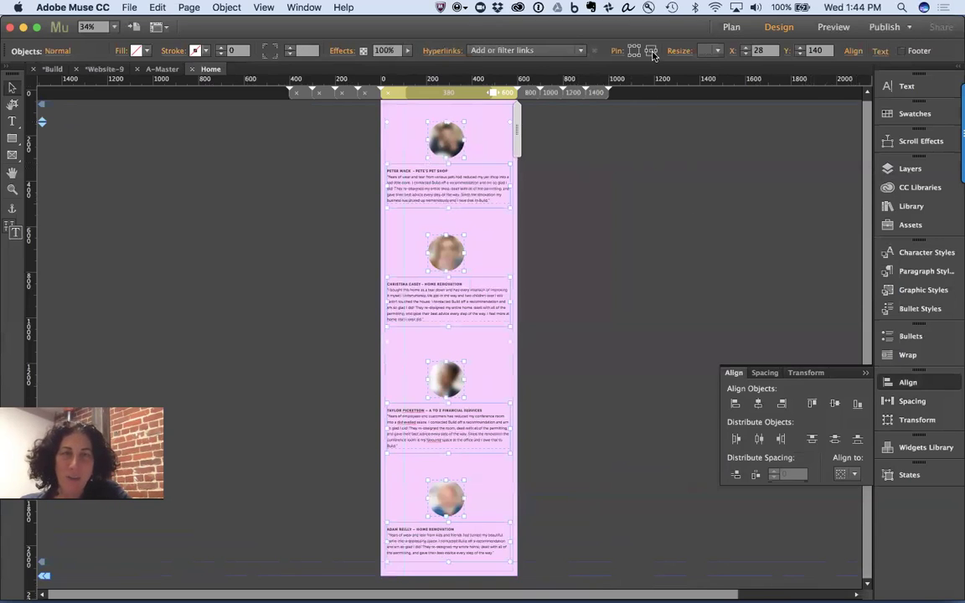
pyautogui.click(646, 165)
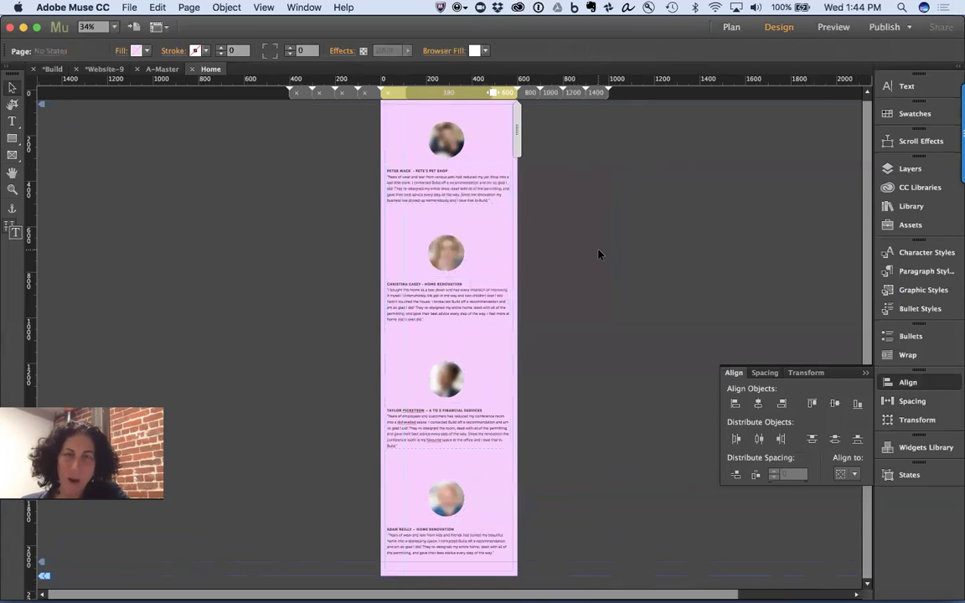
# - Preview the Home page in the Chrome browser and narrow the window to examine how the testimonials adapt across the breakpoints
pyautogui.click(596, 92)
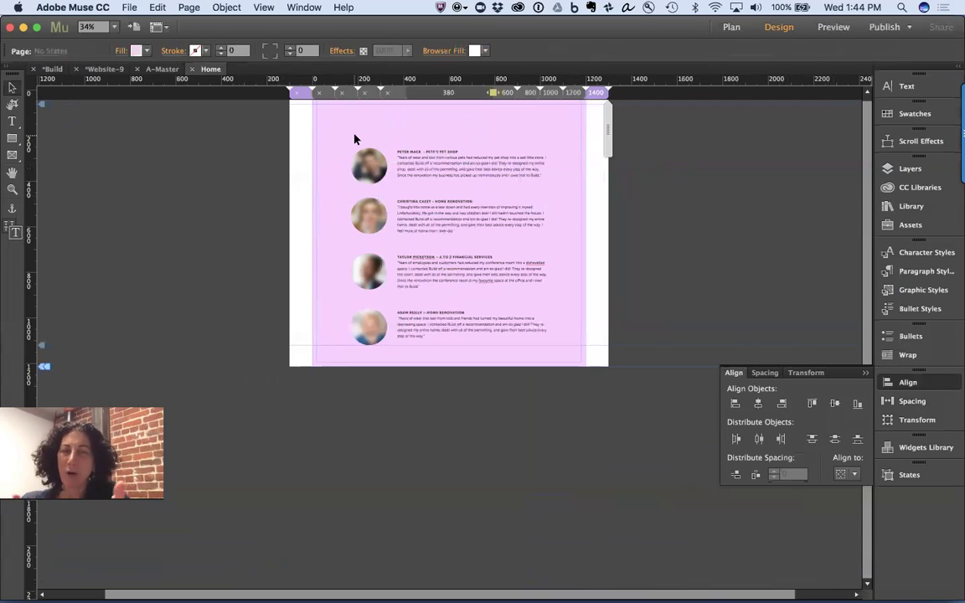
pyautogui.click(127, 7)
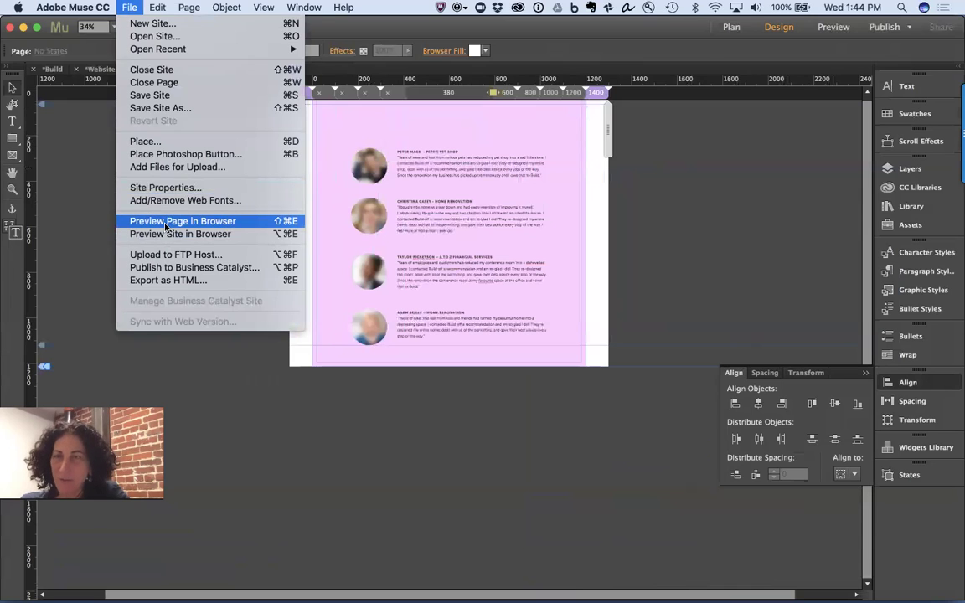
pyautogui.click(165, 222)
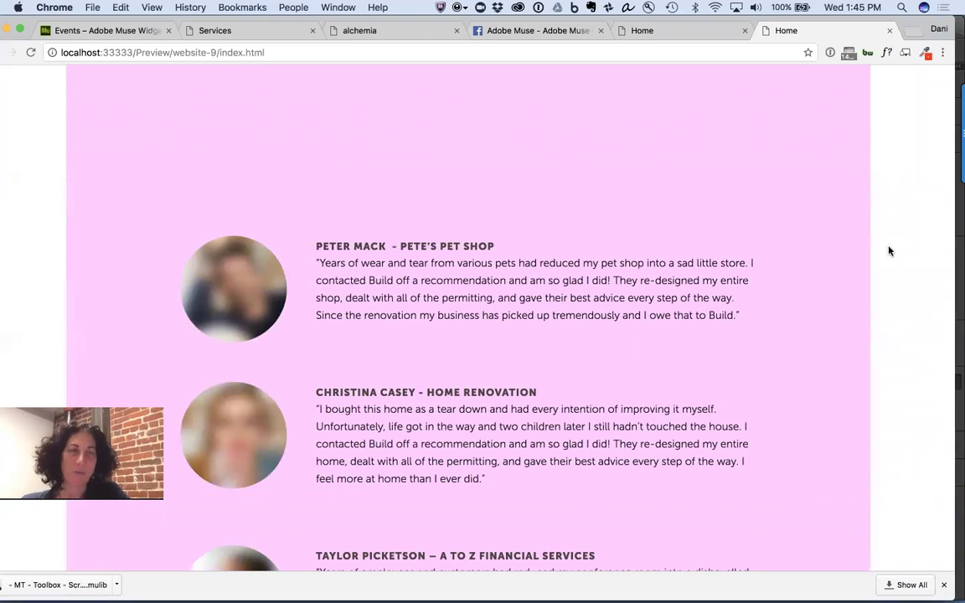
pyautogui.moveTo(953, 253); pyautogui.dragTo(655, 343)
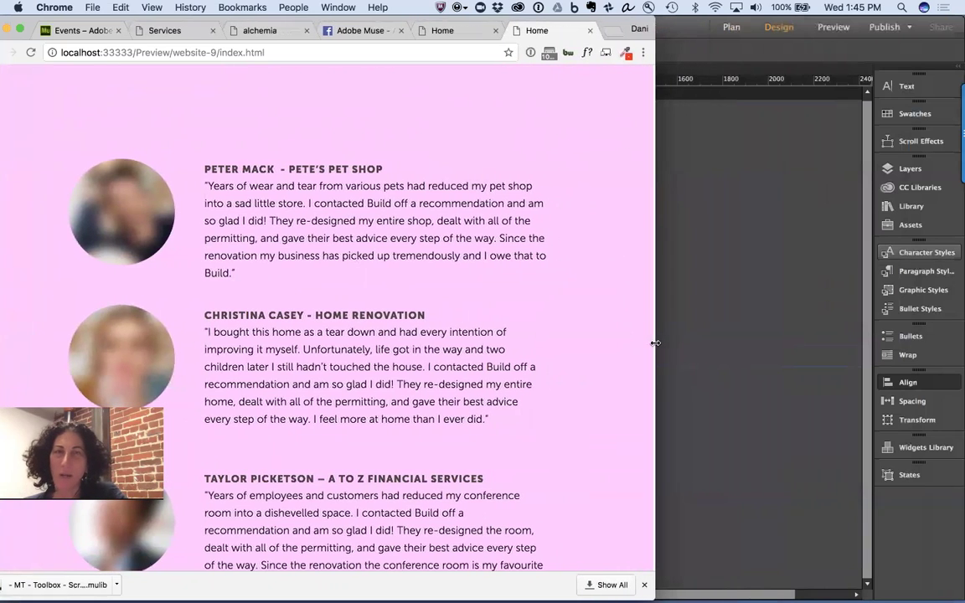
pyautogui.moveTo(612, 23); pyautogui.dragTo(744, 25)
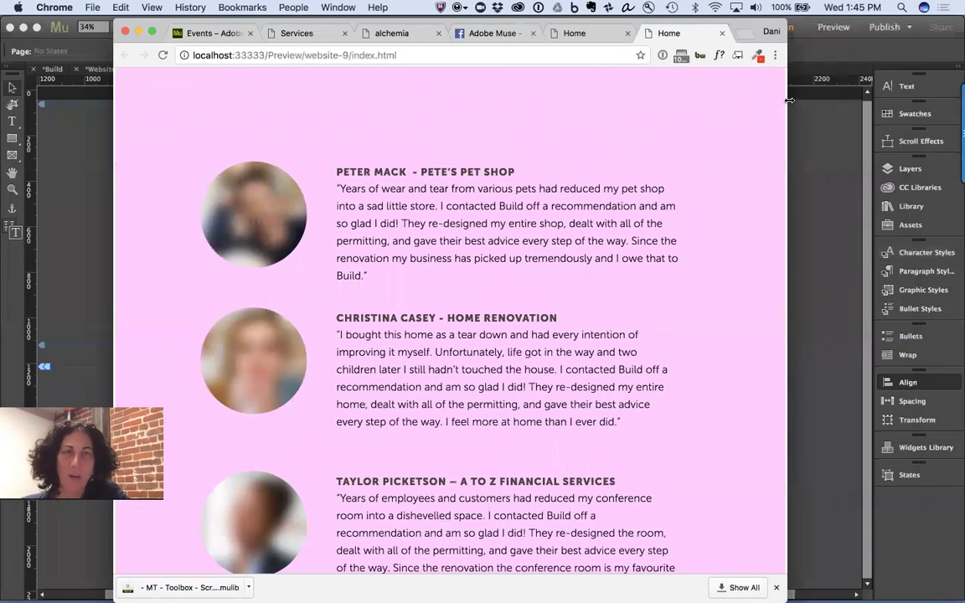
pyautogui.moveTo(785, 101); pyautogui.dragTo(547, 206)
pyautogui.click(613, 206)
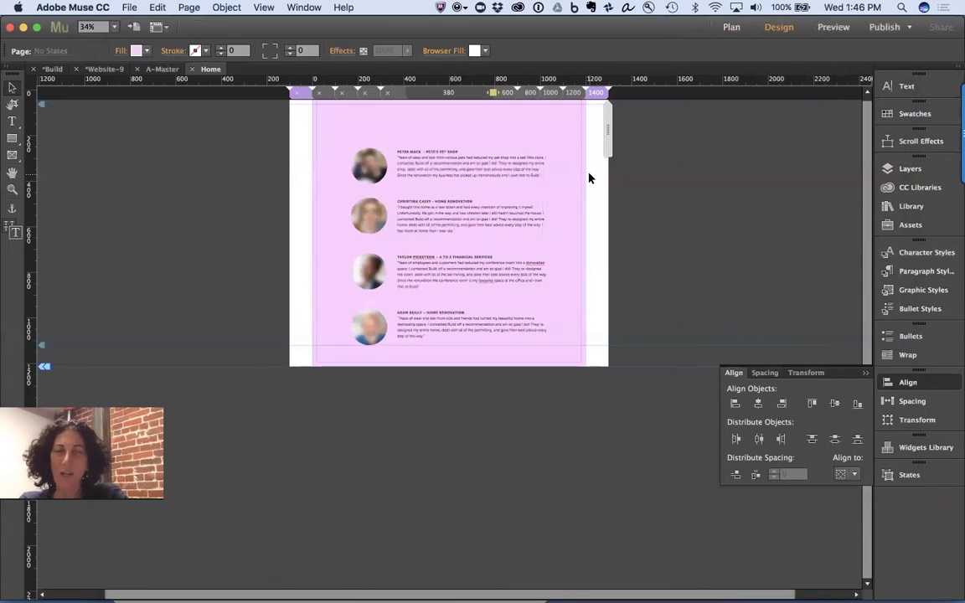
# - Review the testimonial layout in the 1400, 1000 and 800 breakpoints
pyautogui.click(382, 172)
pyautogui.click(424, 168)
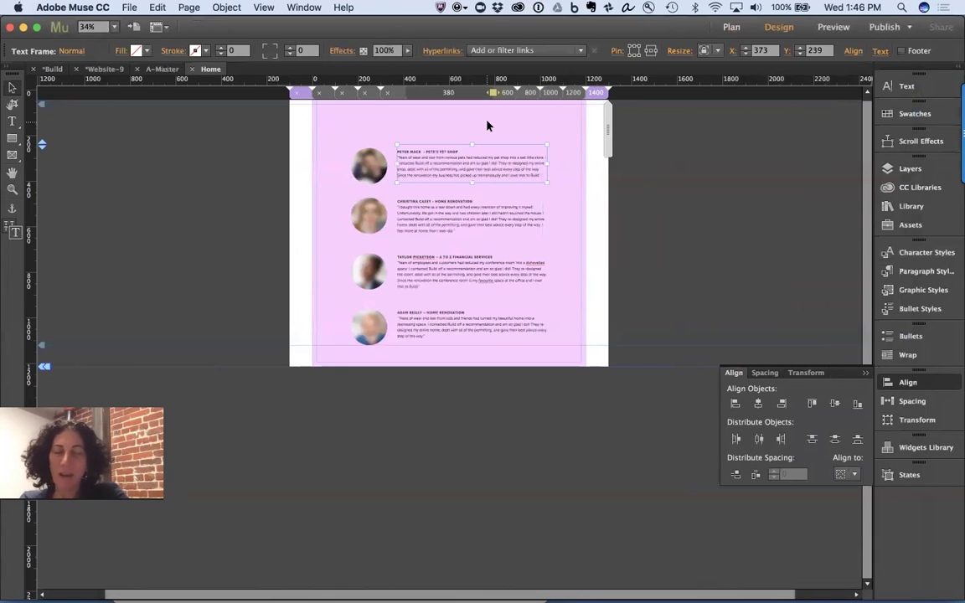
pyautogui.press('super+Left')
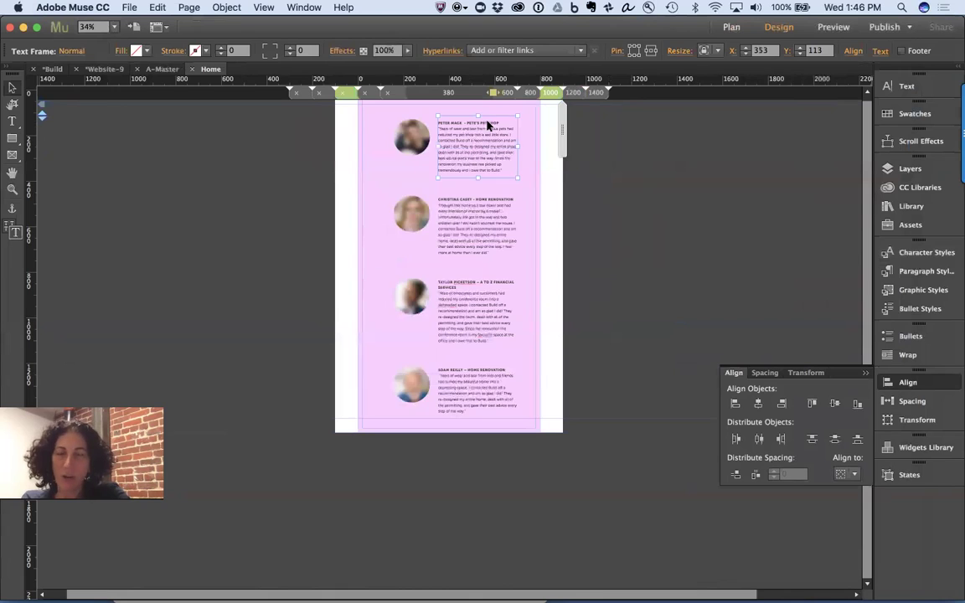
pyautogui.press('super+Left')
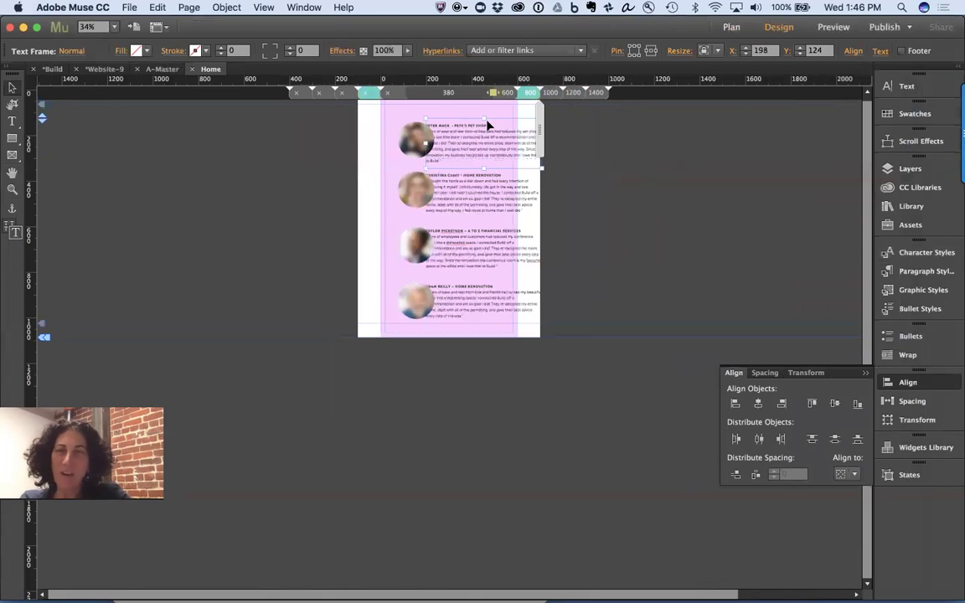
pyautogui.click(369, 134)
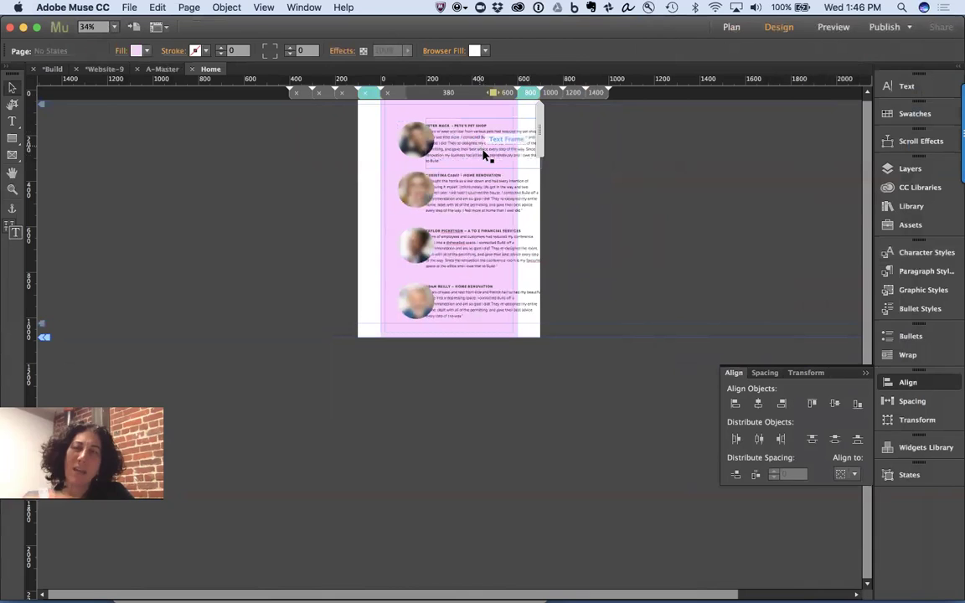
# - Copy the size and position of all portraits and text frames from the 600 breakpoint to the 800 px breakpoint
pyautogui.click(508, 94)
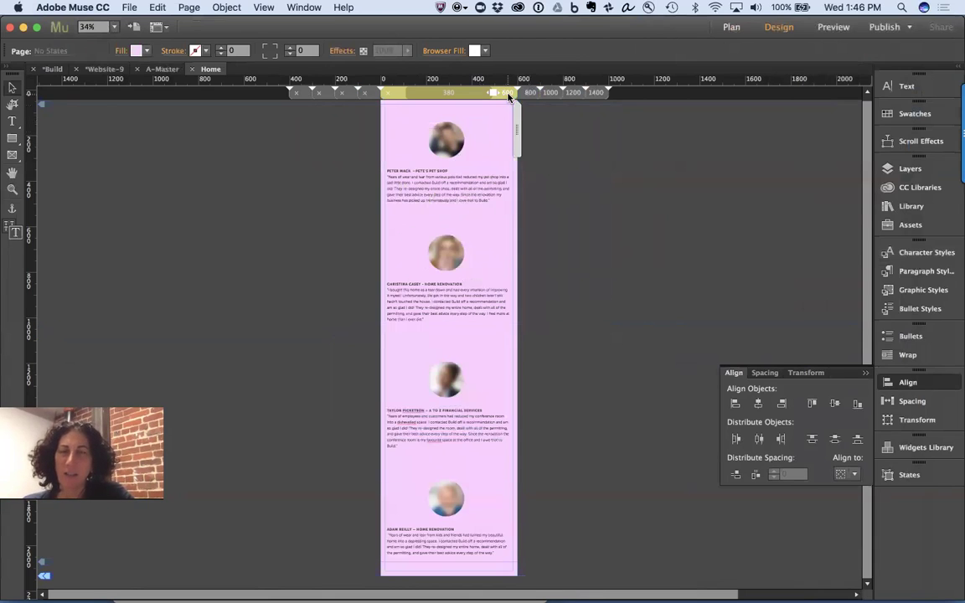
pyautogui.press('super+a')
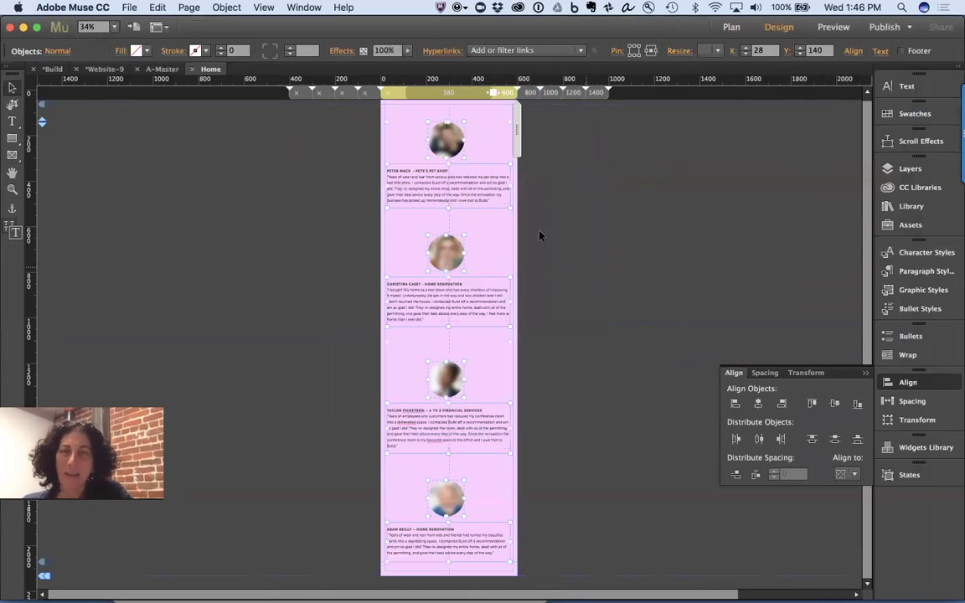
pyautogui.rightClick(446, 146)
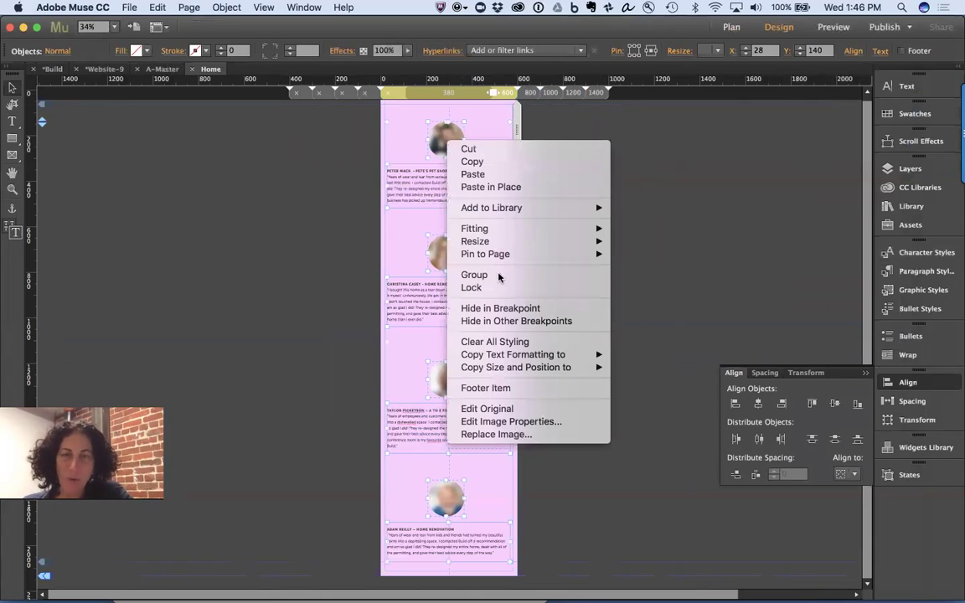
pyautogui.moveTo(474, 373)
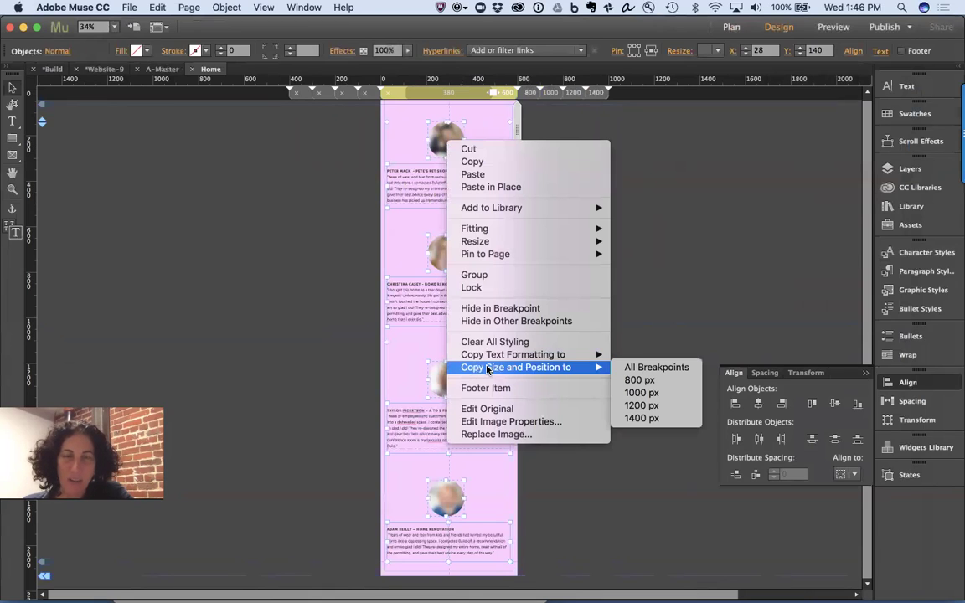
pyautogui.click(634, 383)
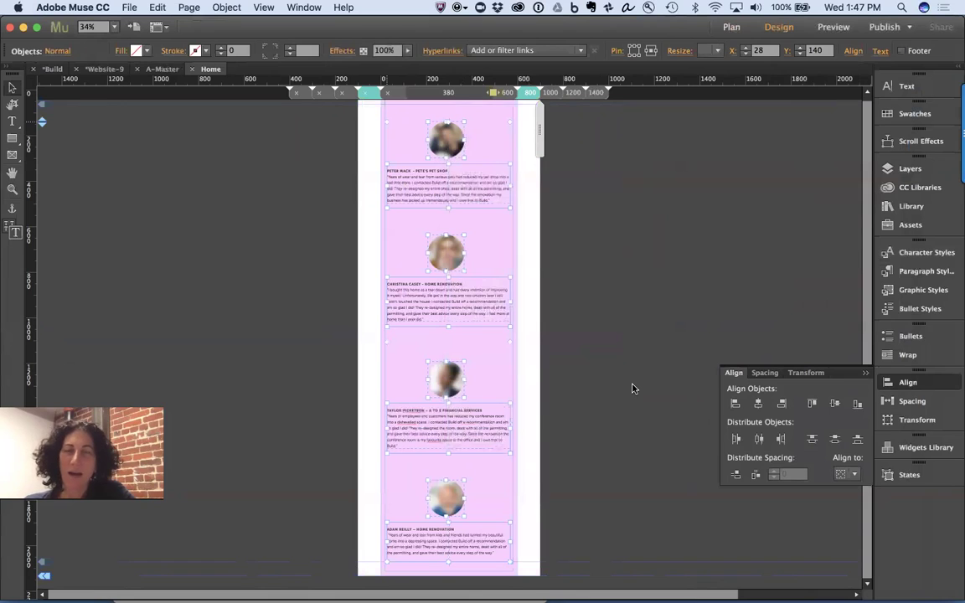
pyautogui.click(591, 310)
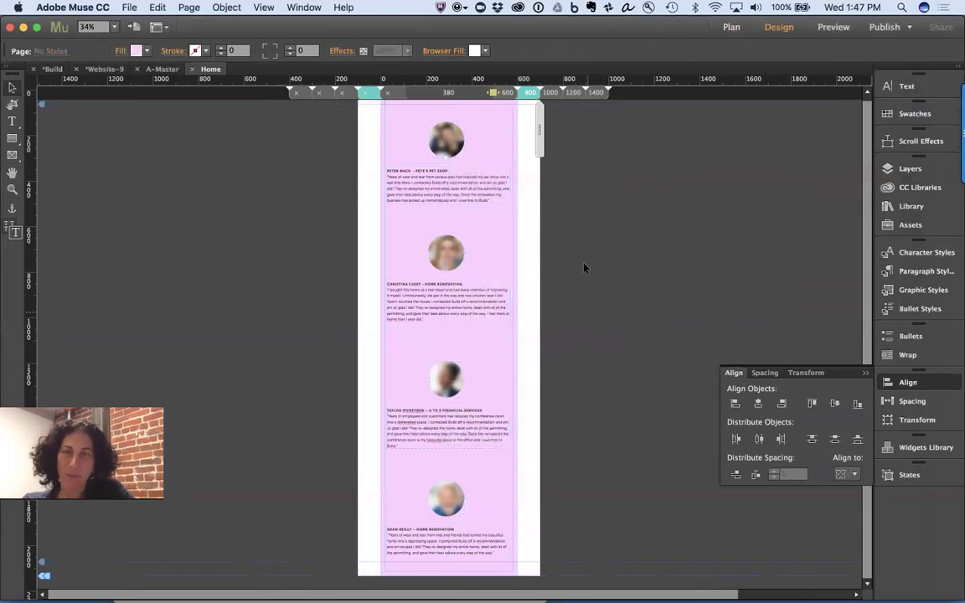
# - Narrow all four testimonial text frames together from their outer edge in the 800 breakpoint
pyautogui.click(483, 204)
pyautogui.keyDown('shift'); pyautogui.click(484, 287); pyautogui.keyUp('shift')
pyautogui.keyDown('shift'); pyautogui.click(490, 438); pyautogui.keyUp('shift')
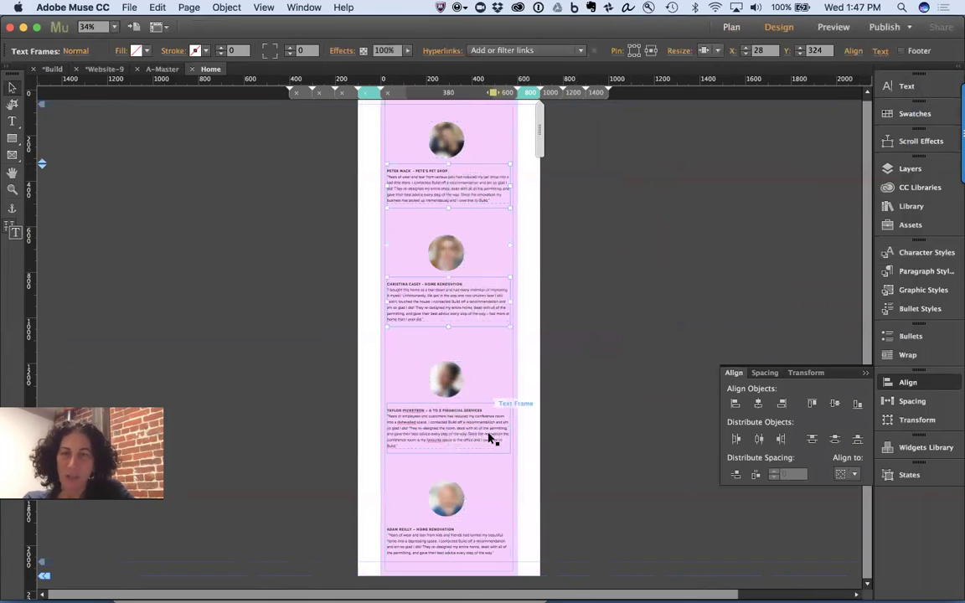
pyautogui.keyDown('shift'); pyautogui.click(484, 540); pyautogui.keyUp('shift')
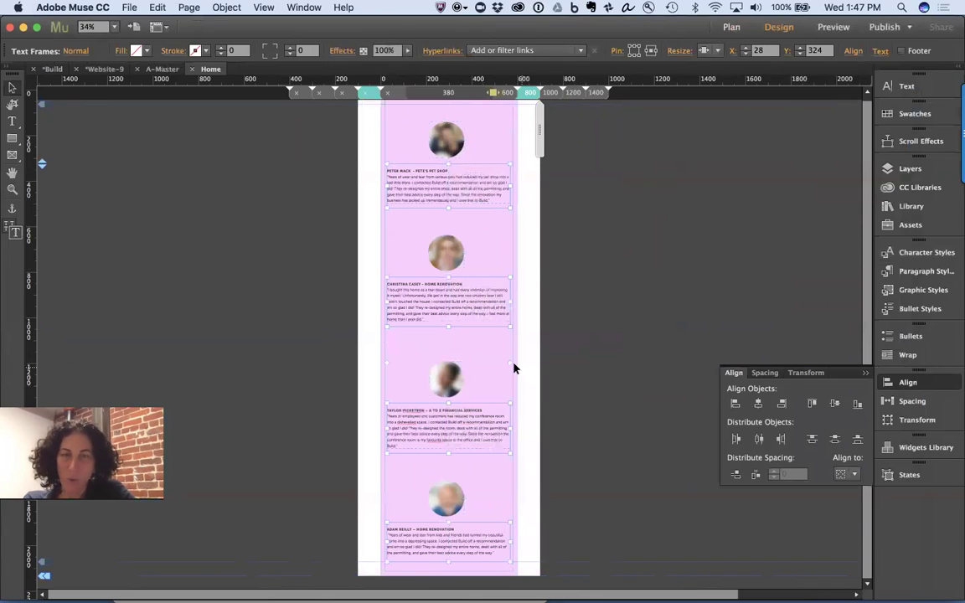
pyautogui.moveTo(510, 362); pyautogui.dragTo(478, 365)
# - Align the portraits and text frames on their horizontal centres and centre them together on the page at X 102
pyautogui.press('super+a')
pyautogui.click(758, 404)
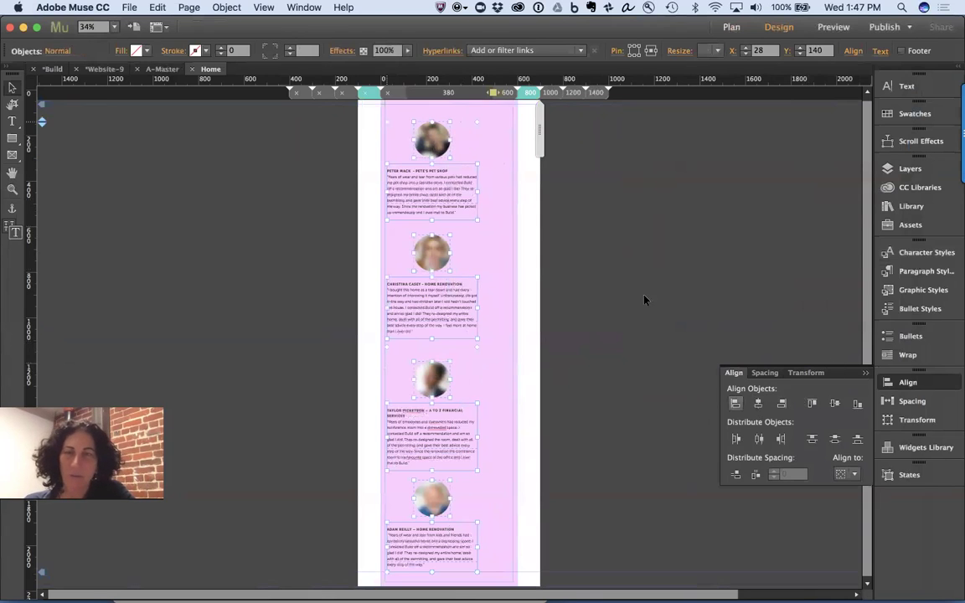
pyautogui.moveTo(437, 198); pyautogui.dragTo(453, 199)
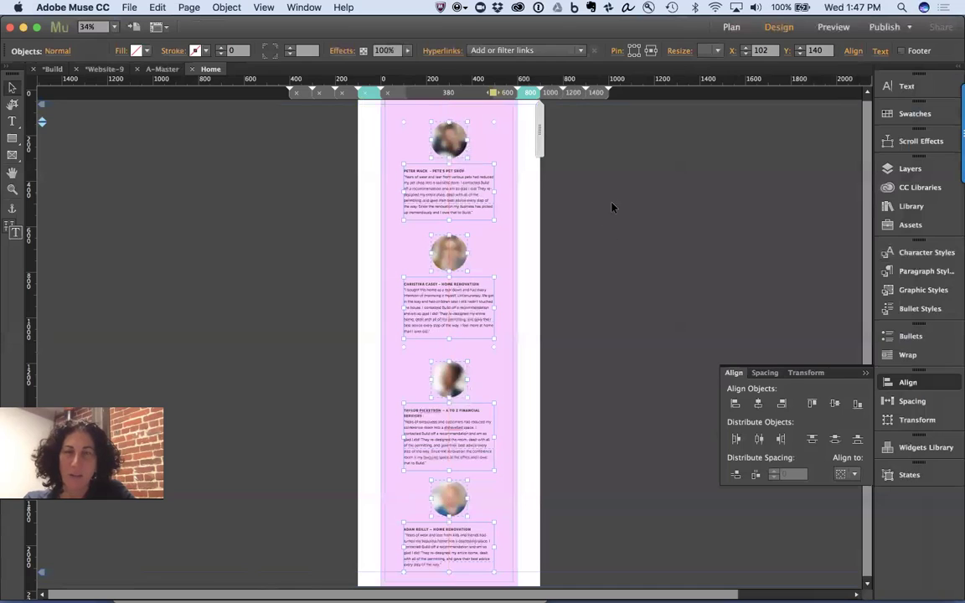
pyautogui.click(654, 229)
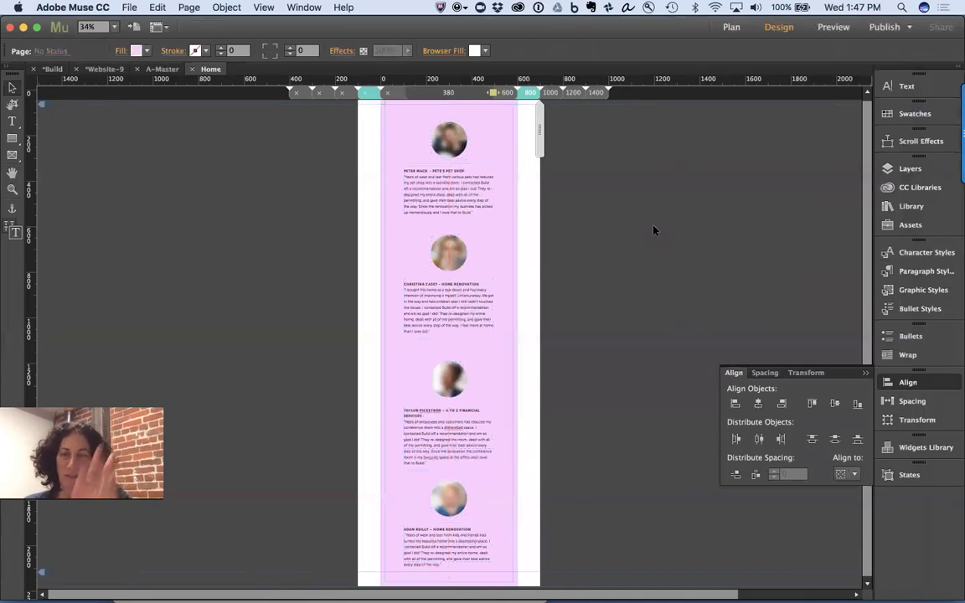
# - Preview the page in Chrome again, narrowing and widening the window to examine the testimonials at small and large breakpoints
pyautogui.press('super+shift+e')
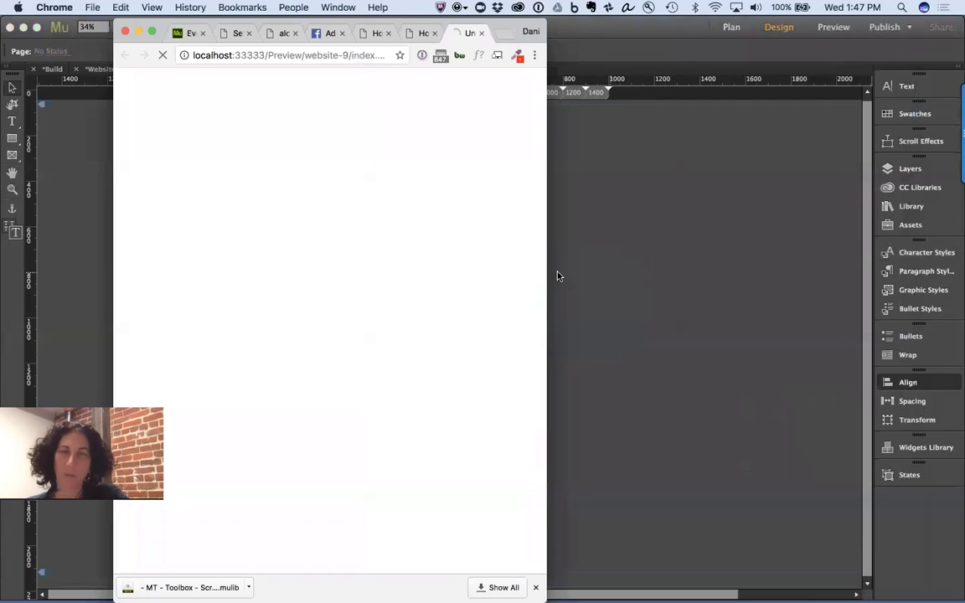
pyautogui.moveTo(546, 241); pyautogui.dragTo(442, 336)
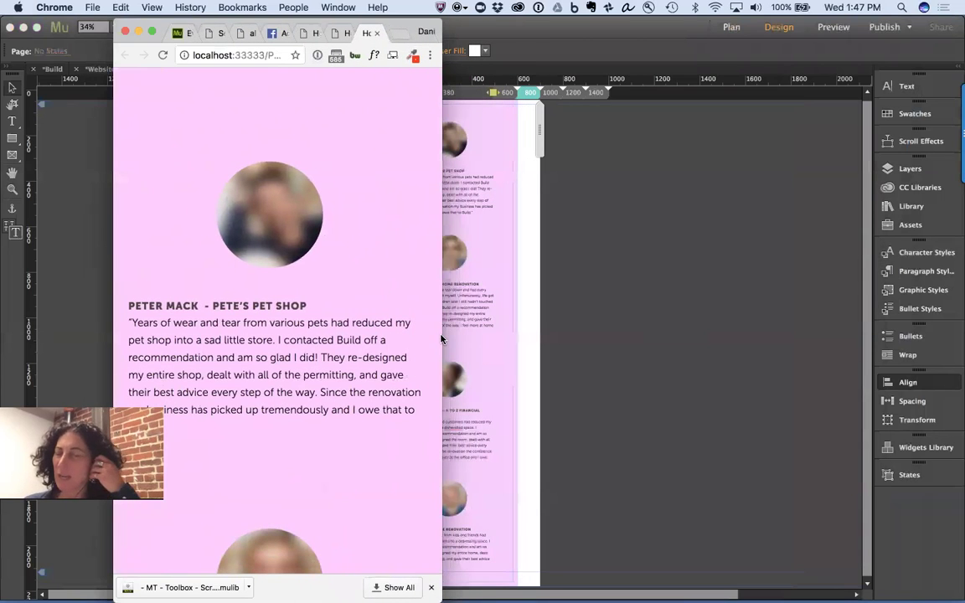
pyautogui.moveTo(441, 336); pyautogui.dragTo(577, 339)
pyautogui.click(672, 335)
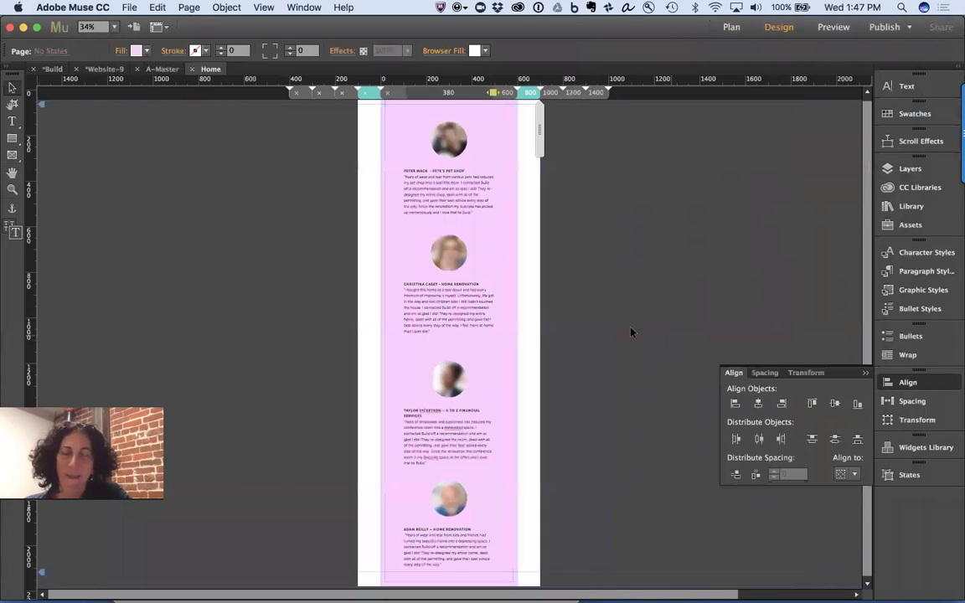
pyautogui.press('super+Tab')
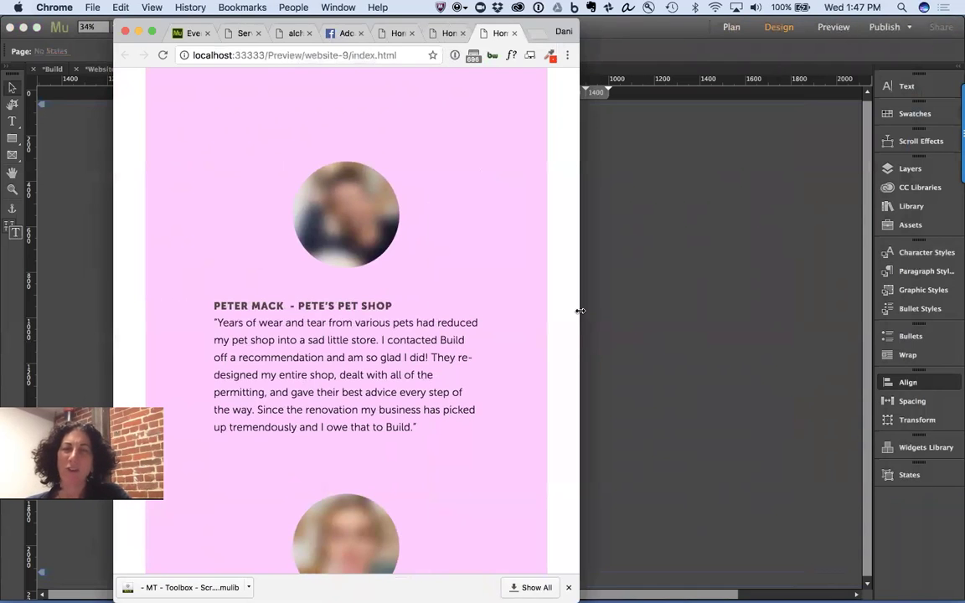
pyautogui.moveTo(579, 310); pyautogui.dragTo(931, 335)
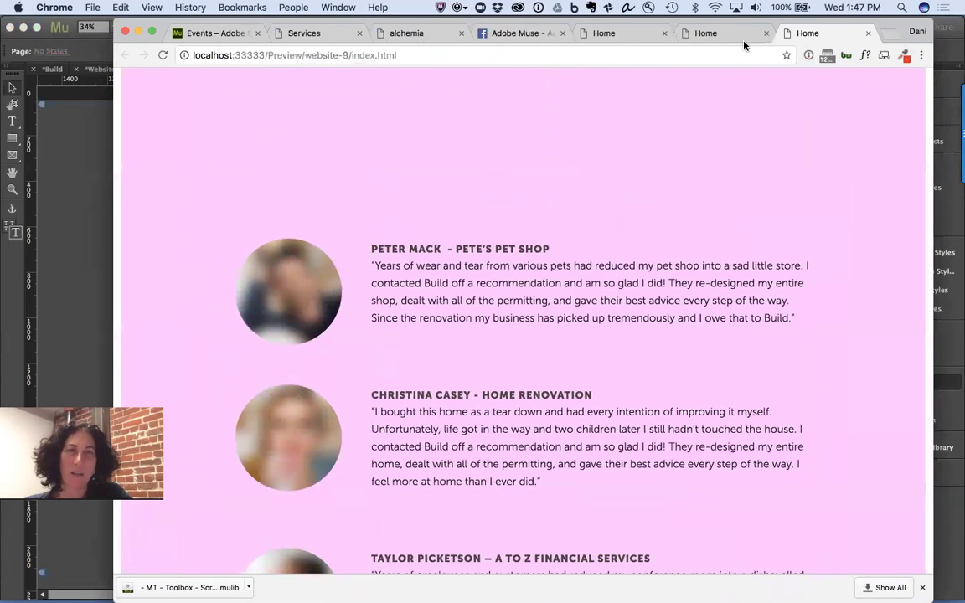
# - Widen the preview window to the full screen, inspect the page and turn on device emulation in the developer tools
pyautogui.moveTo(699, 23); pyautogui.dragTo(586, 21)
pyautogui.moveTo(820, 112); pyautogui.dragTo(954, 133)
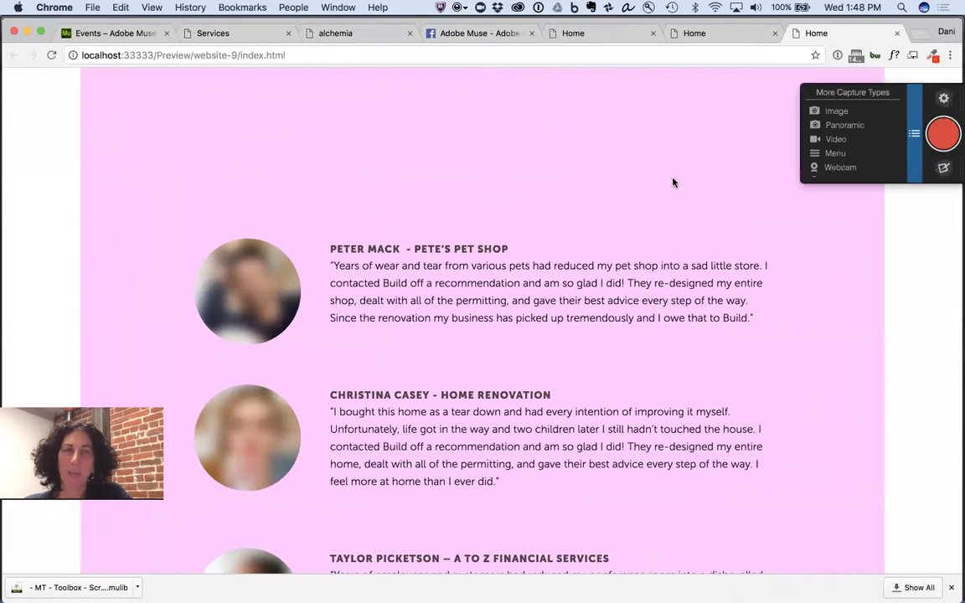
pyautogui.rightClick(819, 255)
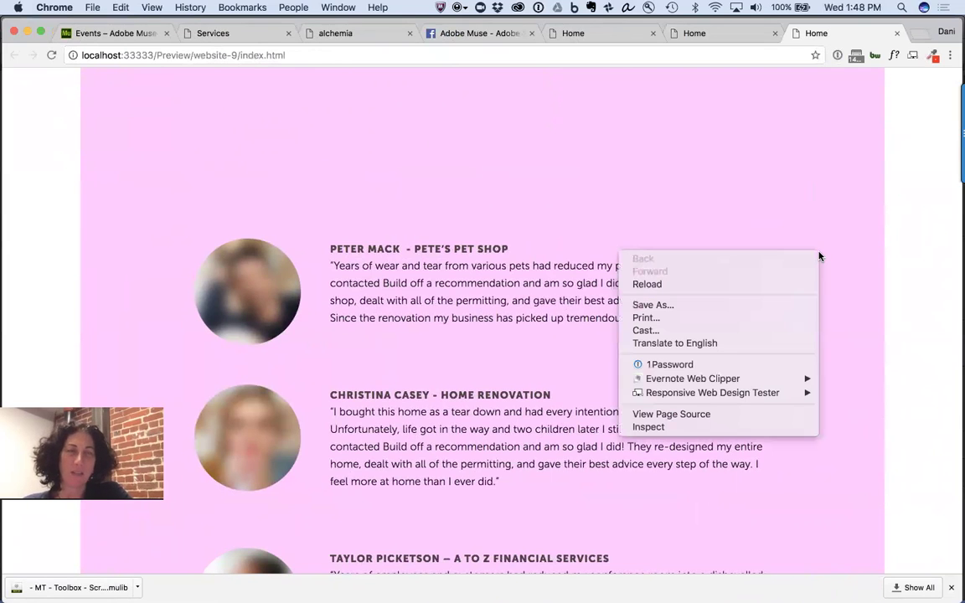
pyautogui.click(740, 429)
pyautogui.press('super+alt+i')
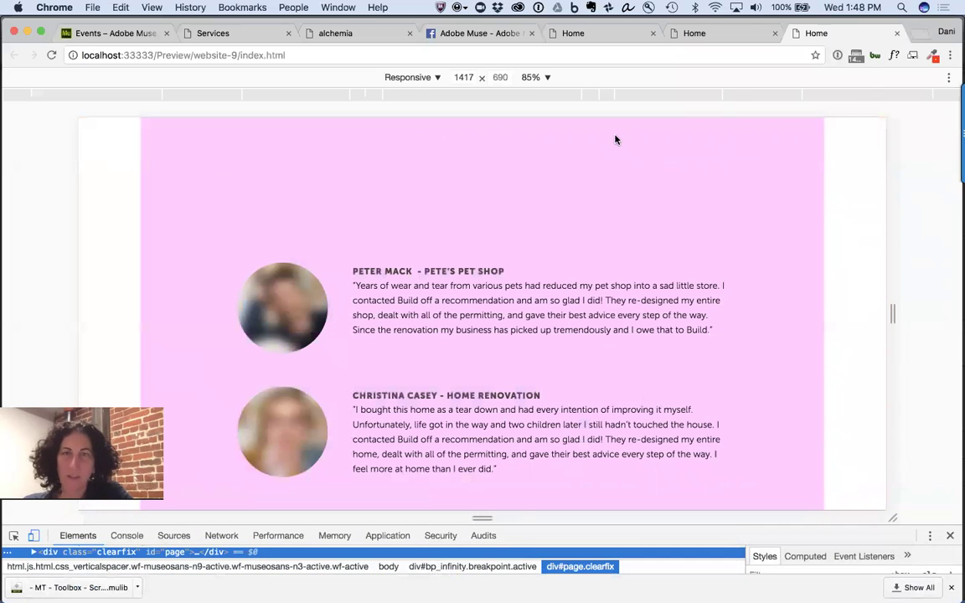
pyautogui.click(611, 52)
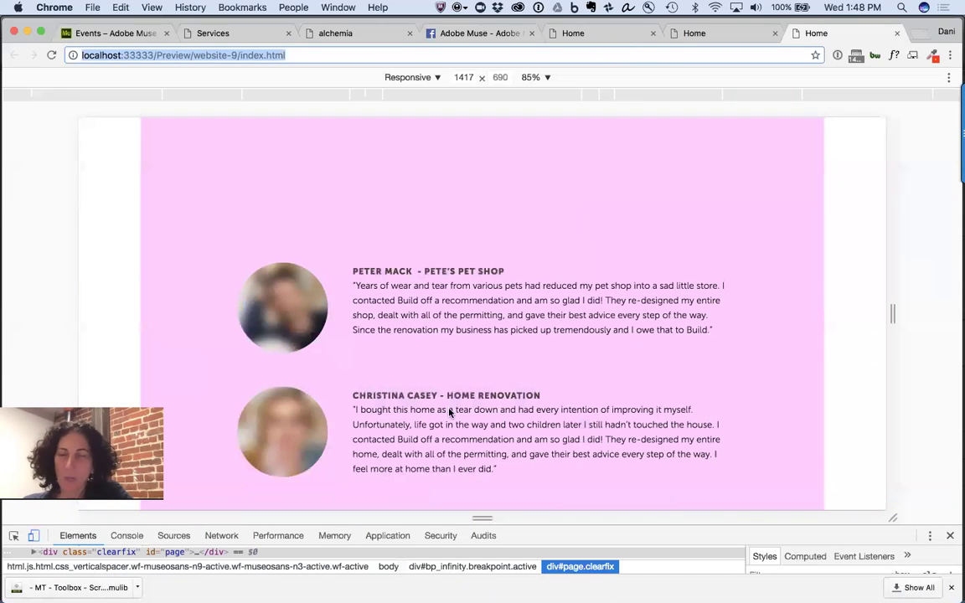
pyautogui.click(33, 536)
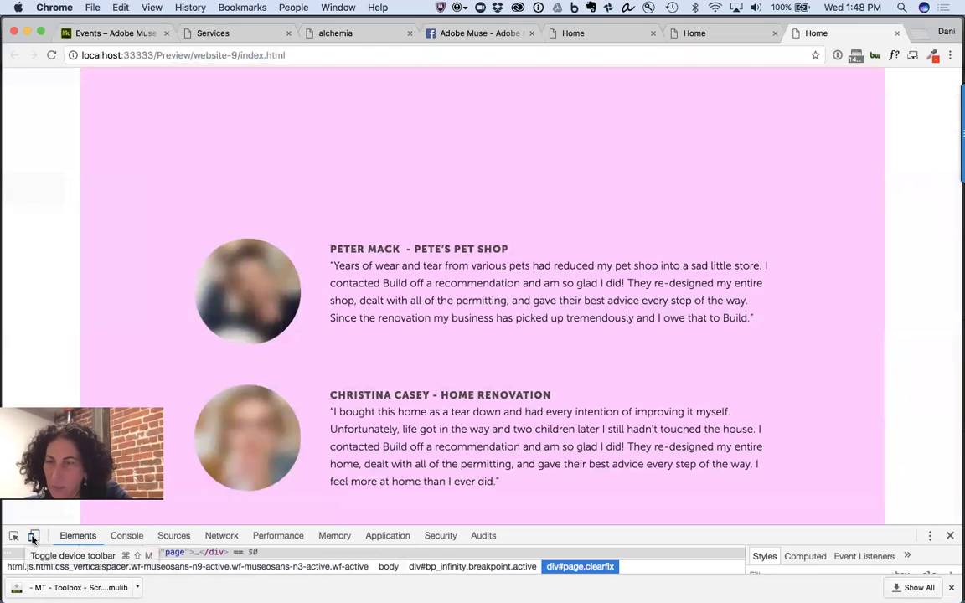
pyautogui.click(33, 537)
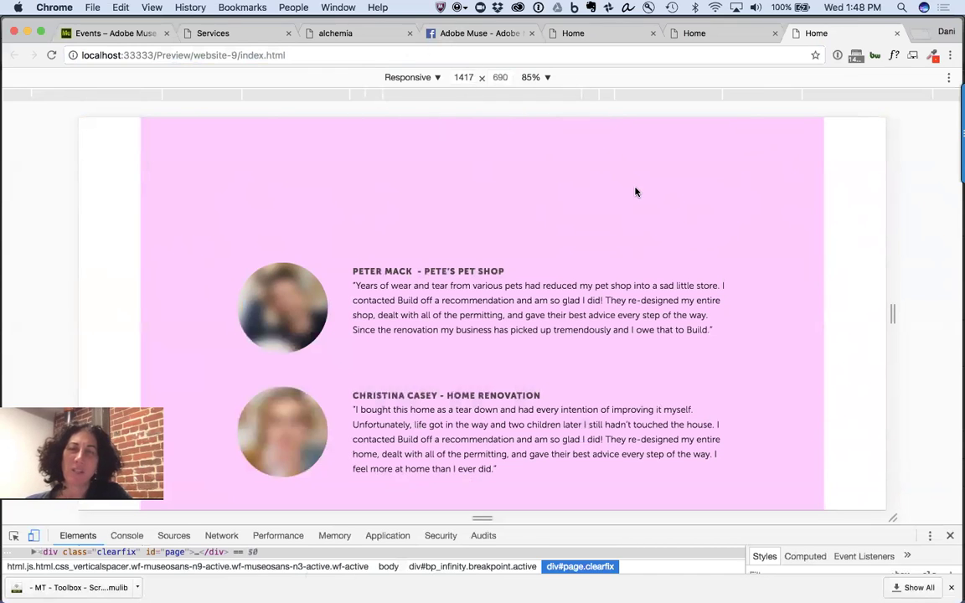
# - Emulate the testimonials page on an iPad Pro and an iPhone 6, then return to the Responsive device mode
pyautogui.click(418, 77)
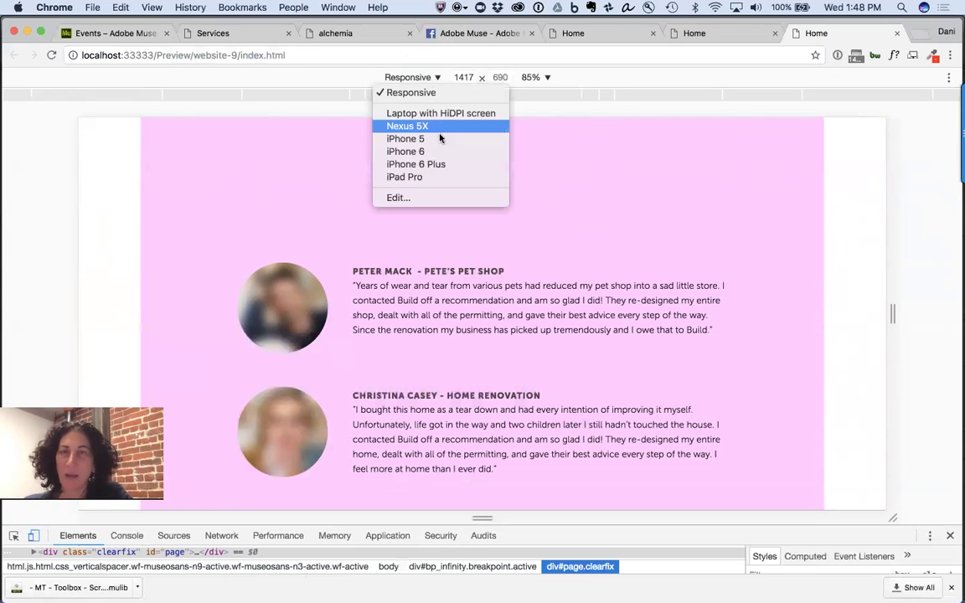
pyautogui.click(447, 177)
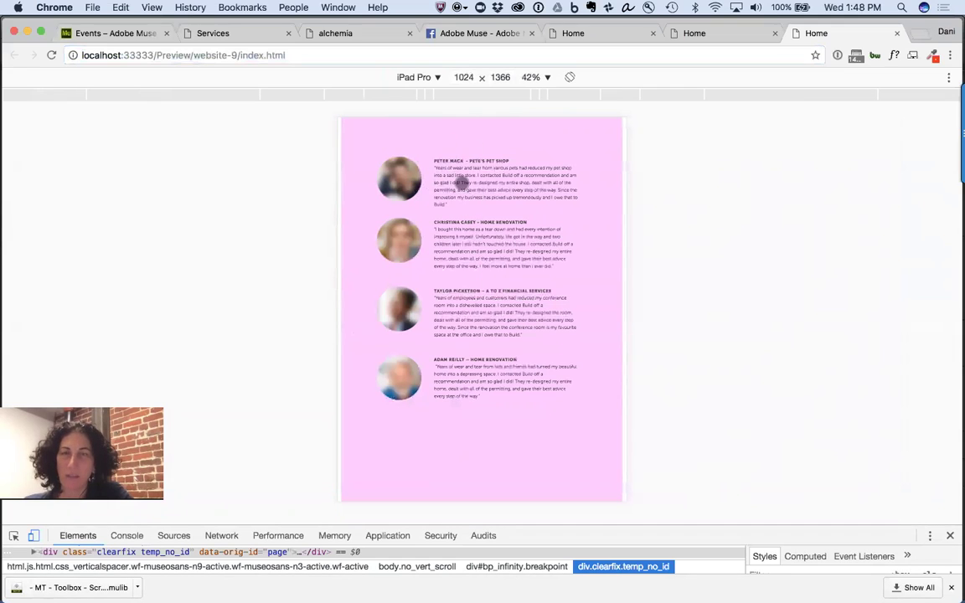
pyautogui.click(424, 79)
pyautogui.press('Escape')
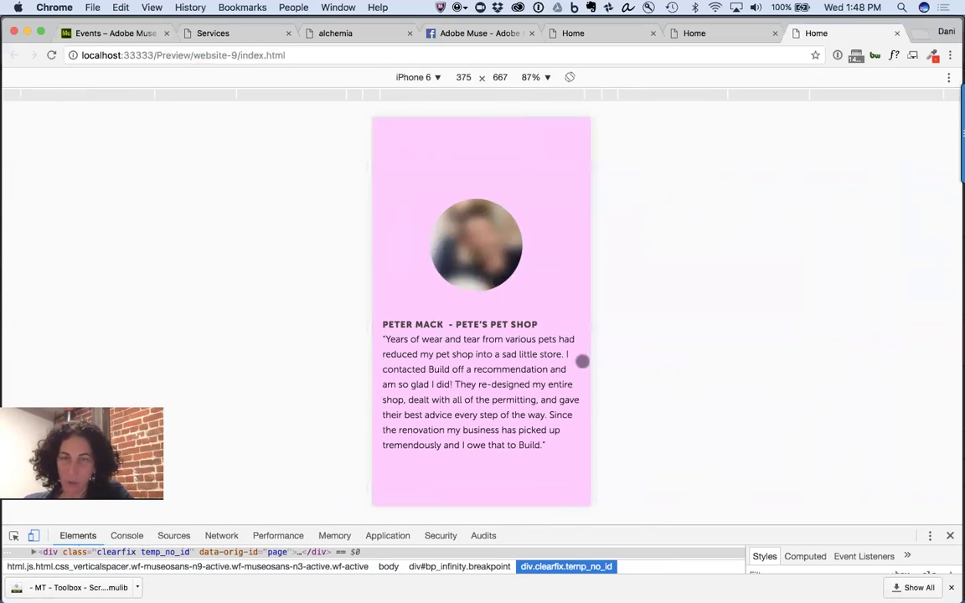
pyautogui.click(419, 78)
pyautogui.press('Escape')
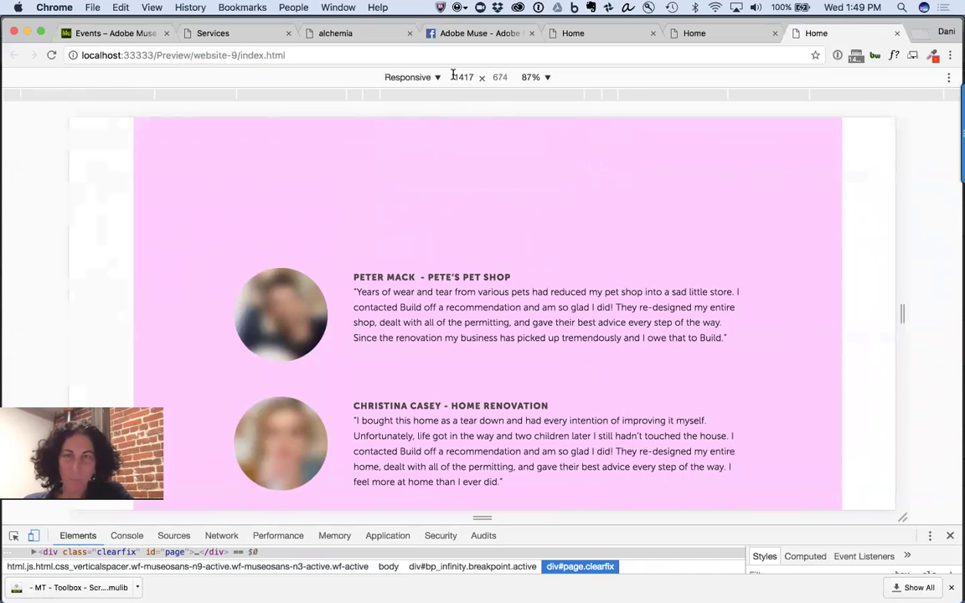
# - Set the emulated view to 100% zoom and examine the testimonials at viewport widths of about 818 and 1102 px
pyautogui.click(538, 77)
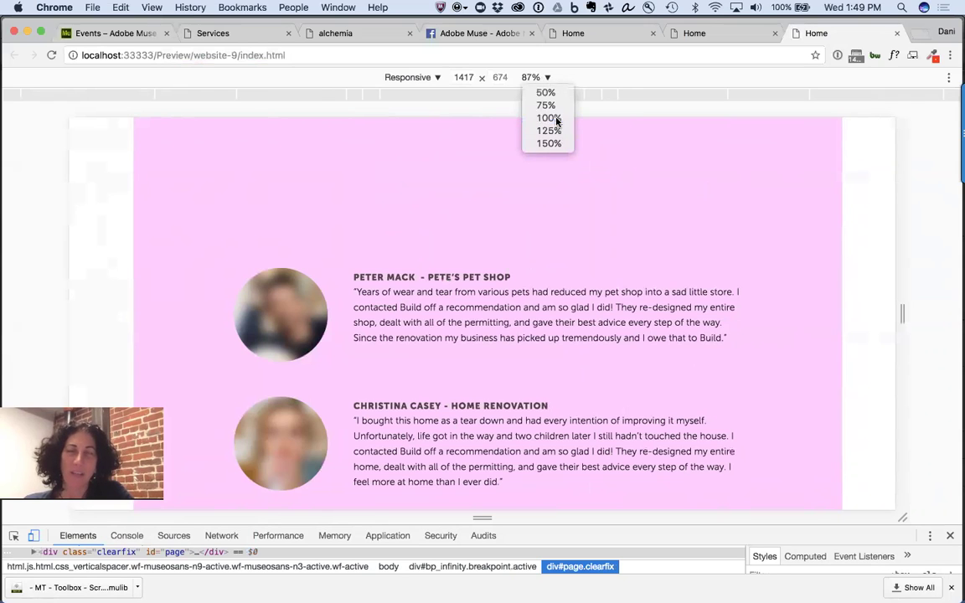
pyautogui.click(555, 122)
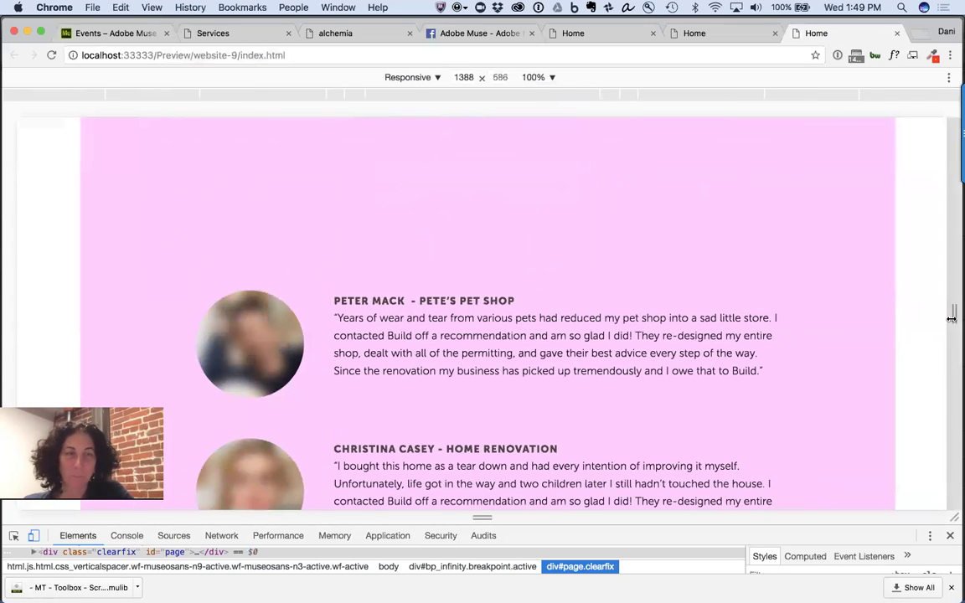
pyautogui.moveTo(951, 316); pyautogui.dragTo(775, 368)
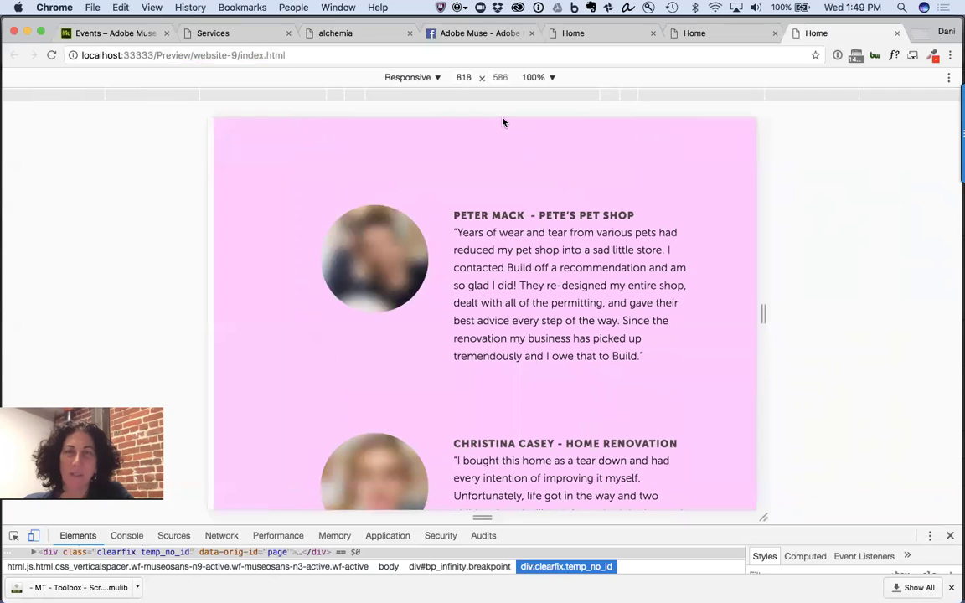
pyautogui.moveTo(762, 314); pyautogui.dragTo(858, 314)
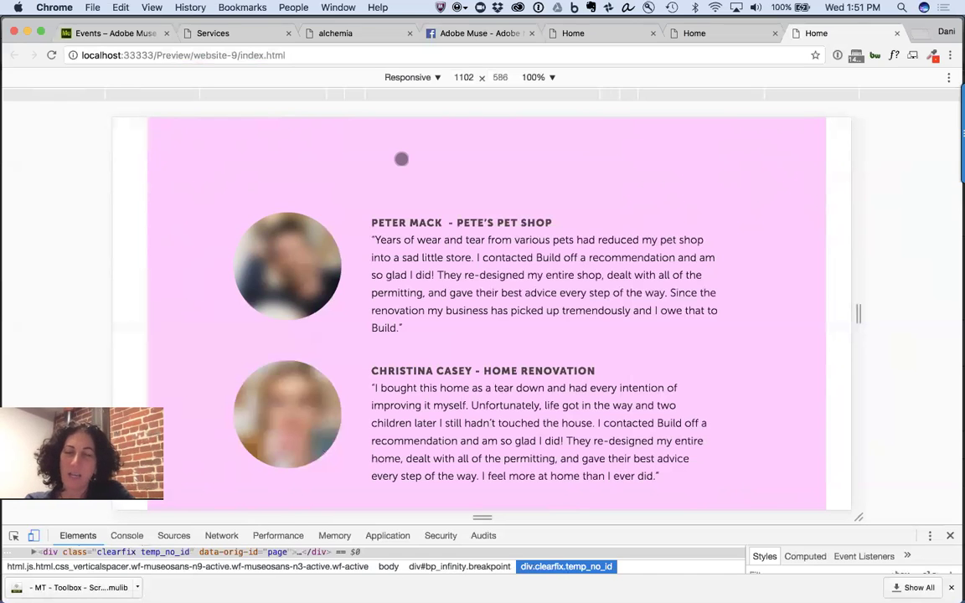
# - Switch to Adobe Muse and examine the testimonials layout in the 1400 and 600 breakpoints
pyautogui.press('super+Tab')
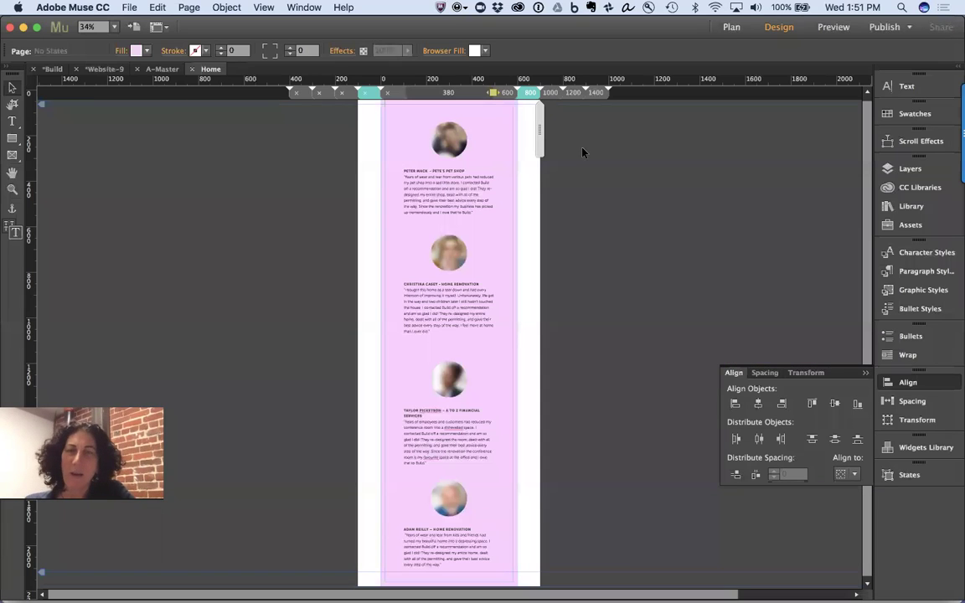
pyautogui.click(596, 93)
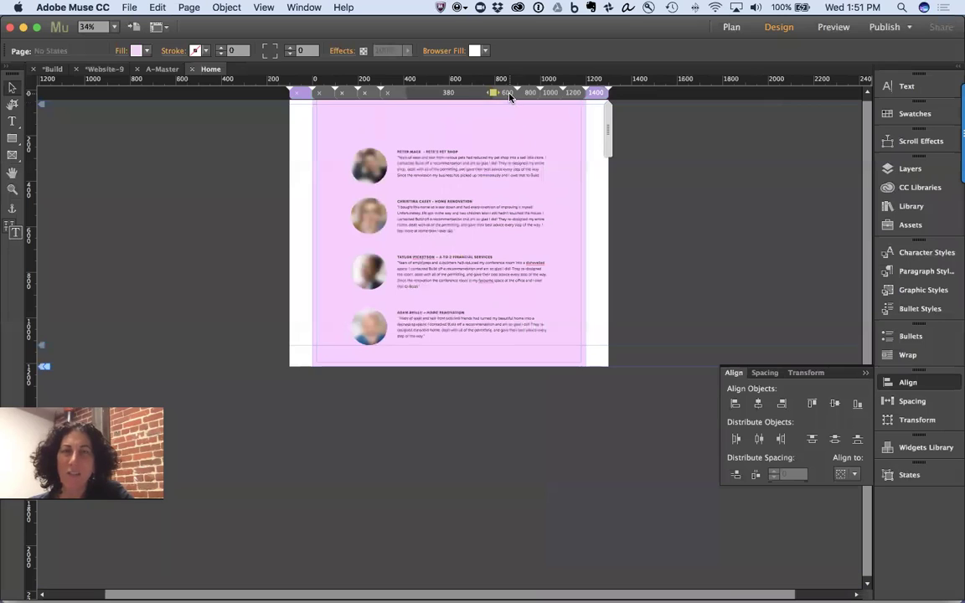
pyautogui.click(508, 93)
pyautogui.press('super+1')
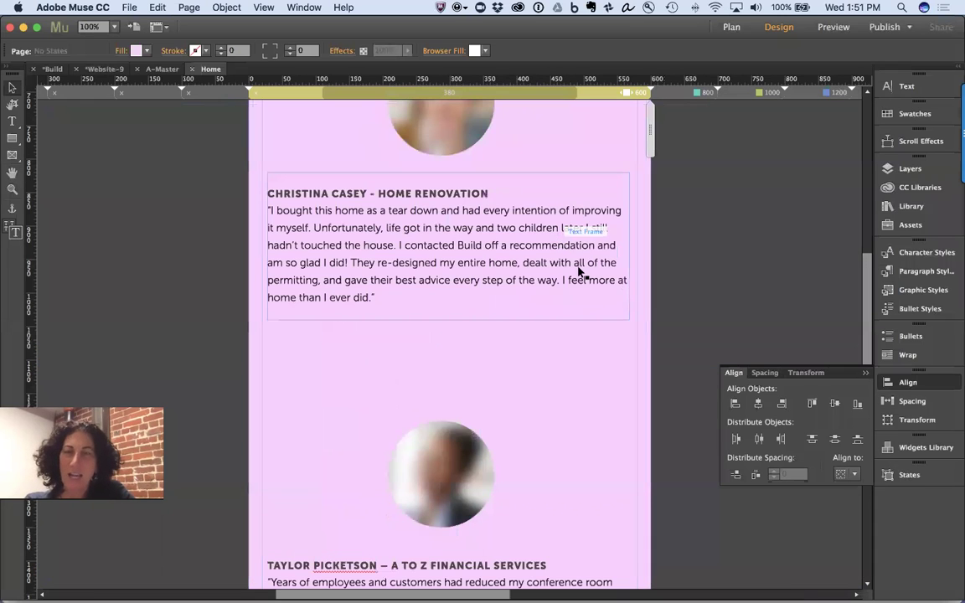
pyautogui.scroll(5, 495, 540)
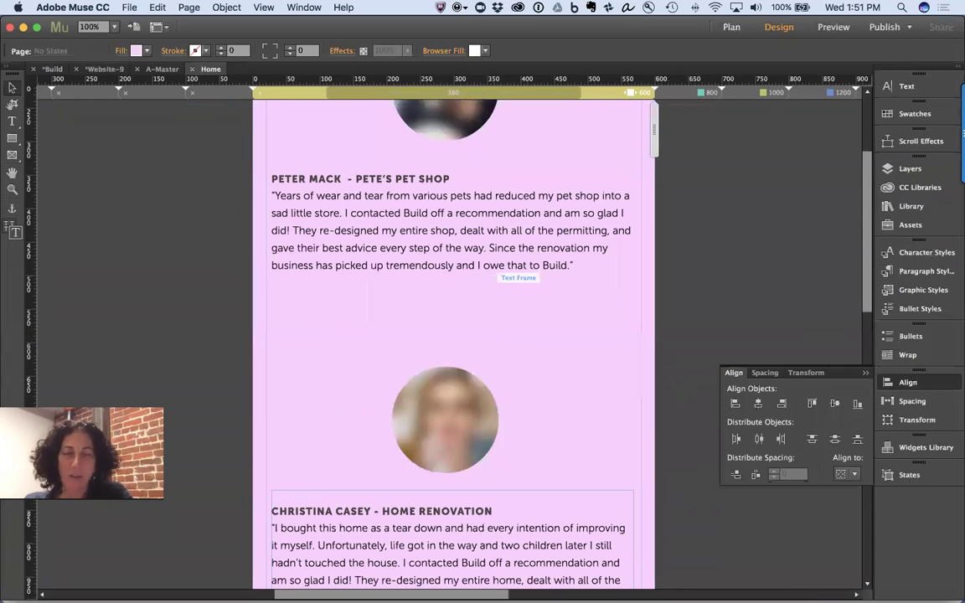
pyautogui.press('super+minus')
pyautogui.scroll(3, 469, 302)
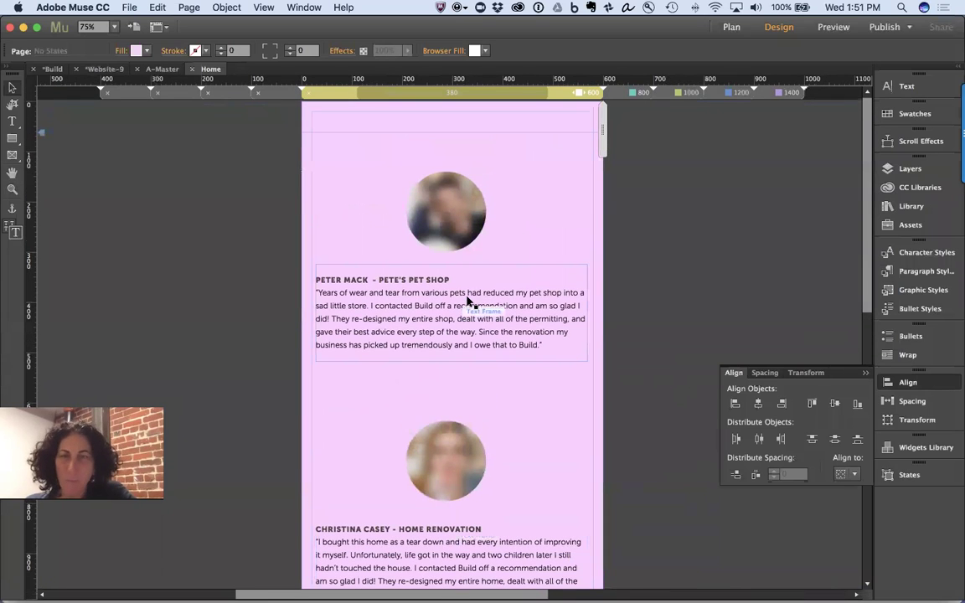
# - Check whether Scroll Effects are available for the first portrait in the 600 and 800 breakpoints
pyautogui.click(428, 202)
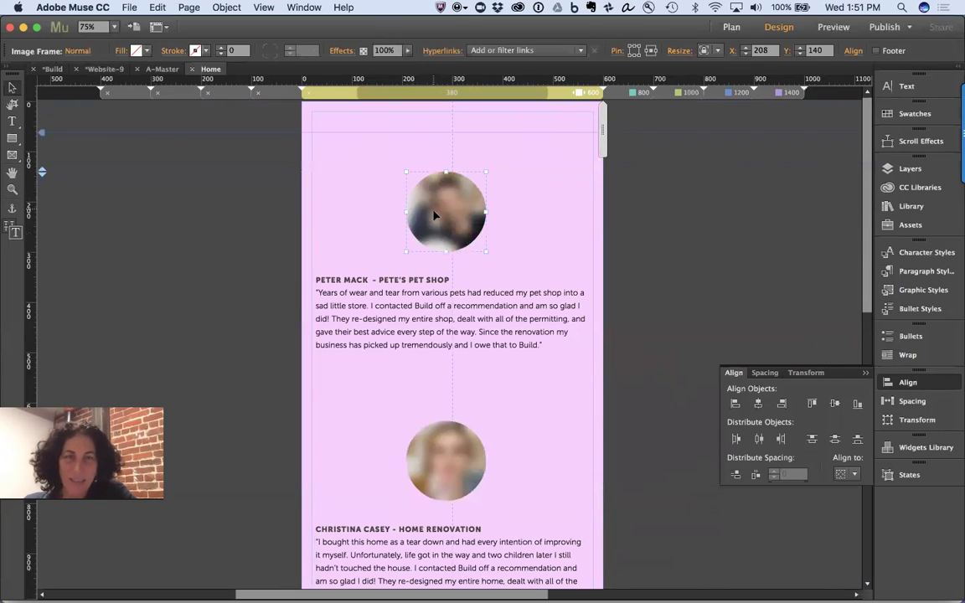
pyautogui.click(917, 140)
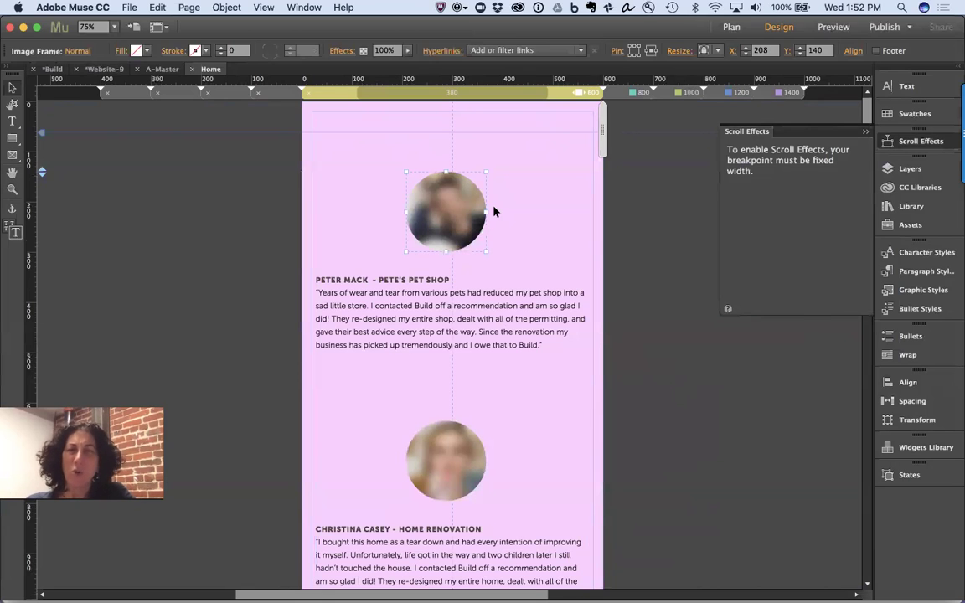
pyautogui.click(619, 94)
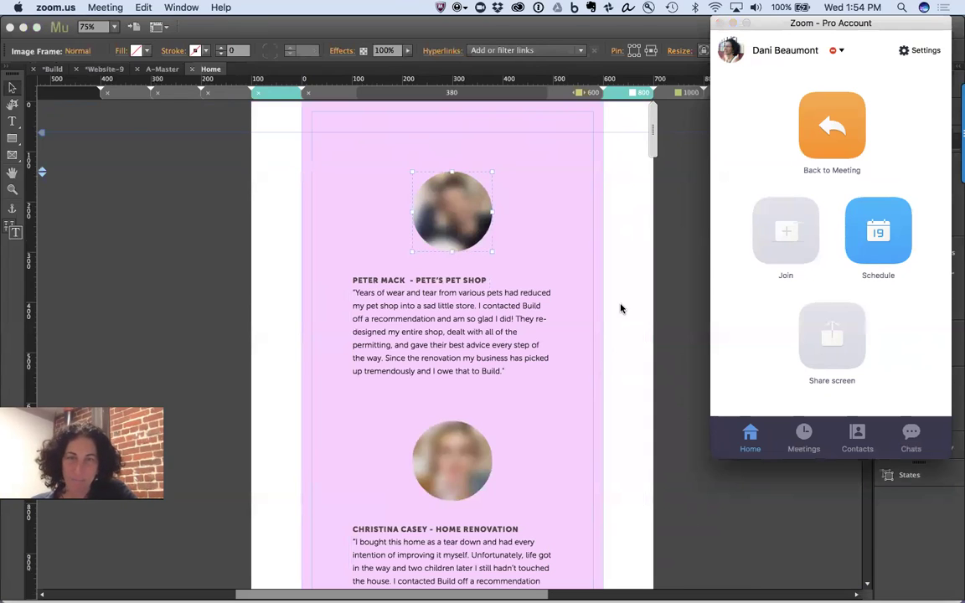
pyautogui.click(442, 111)
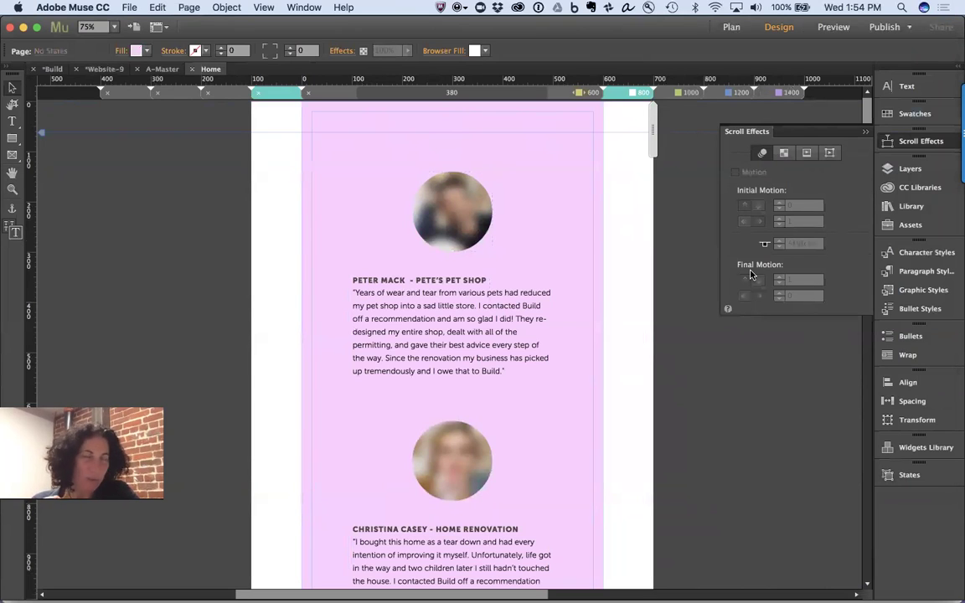
# - Switch to Chrome, load muse.adobe.com in a new window and open its widget directory
pyautogui.press('super+Tab')
pyautogui.press('super+Tab')
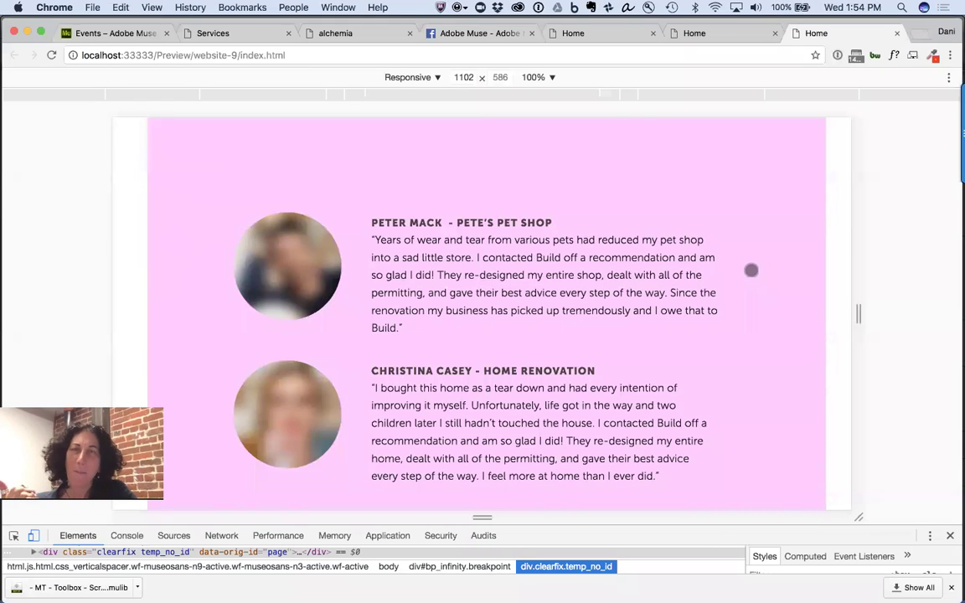
pyautogui.press('super+n')
pyautogui.write('muse.adobe.com')
pyautogui.press('Return')
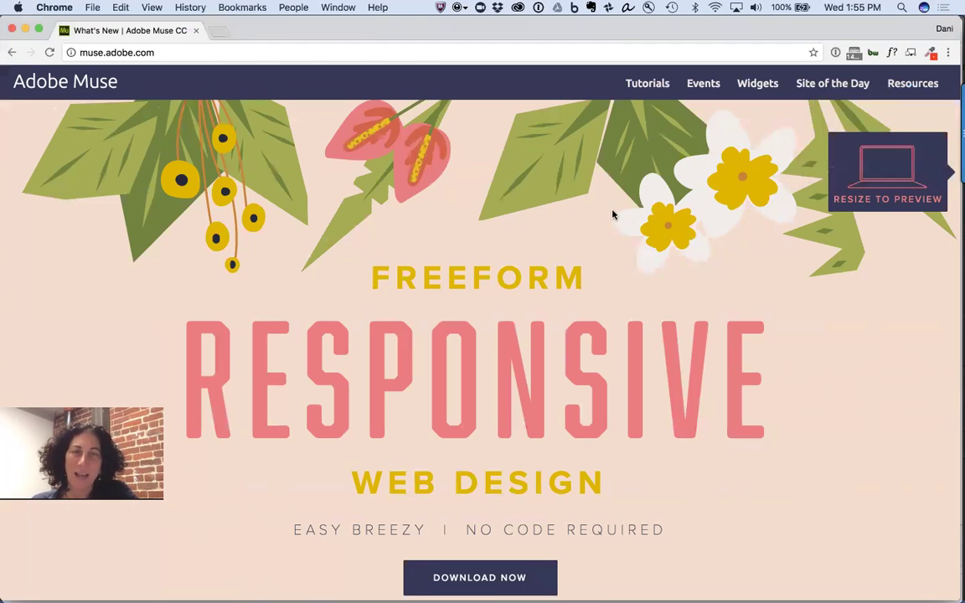
pyautogui.click(757, 84)
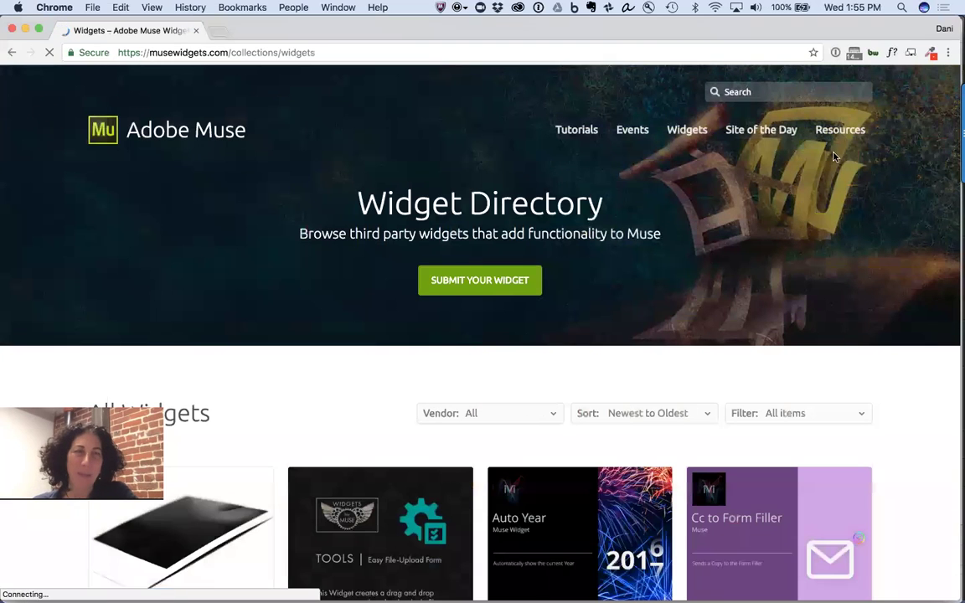
# - Search the widget directory for "mobile" and open the Mobile Menus widget page
pyautogui.click(800, 88)
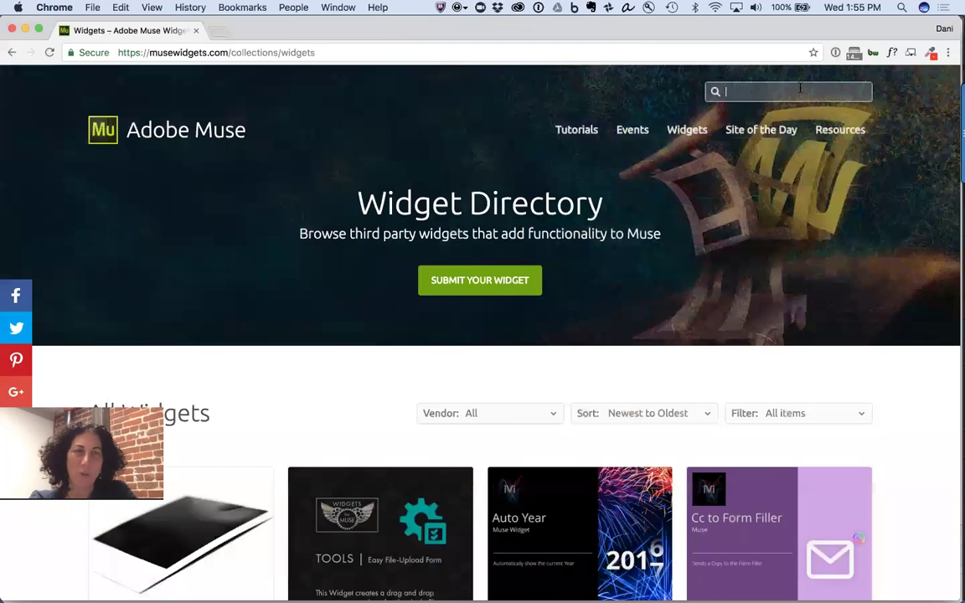
pyautogui.write('mobile')
pyautogui.press('Return')
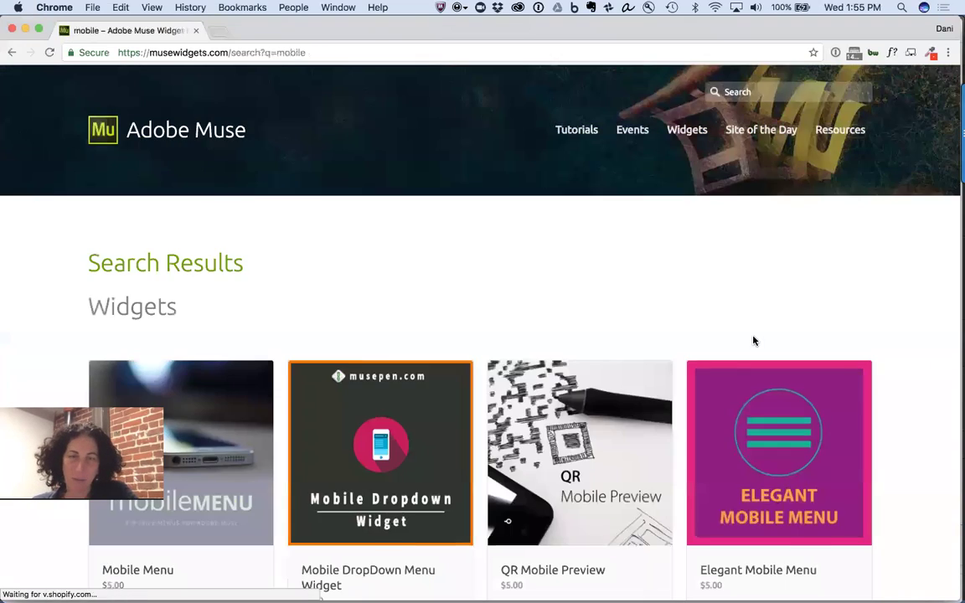
pyautogui.scroll(-5, 752, 339)
pyautogui.scroll(-3, 751, 340)
pyautogui.click(147, 133)
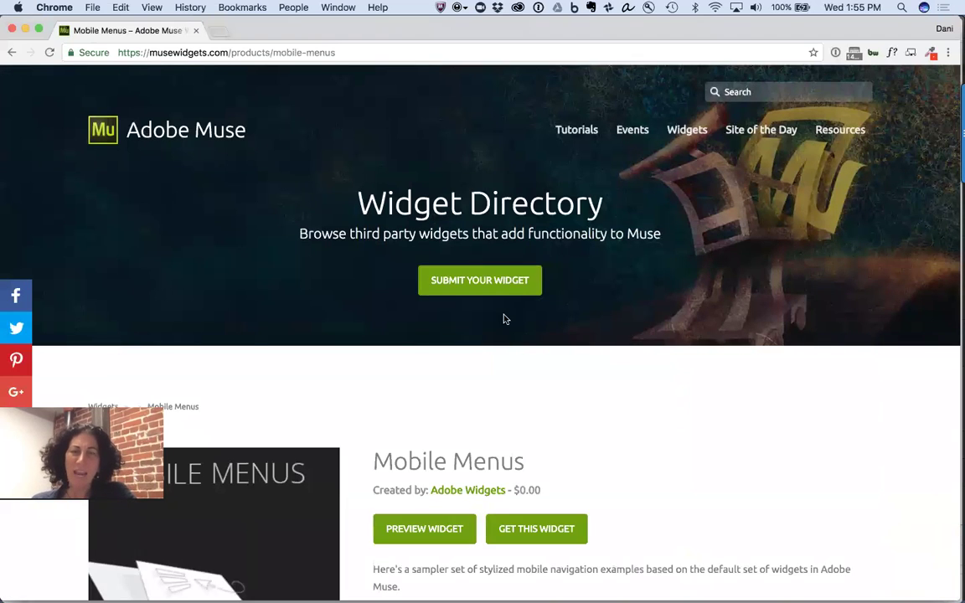
# - Preview the Mobile Menus widget, reveal the hamburger menu in example 2, view example 6 and return to example 2
pyautogui.scroll(-3, 595, 408)
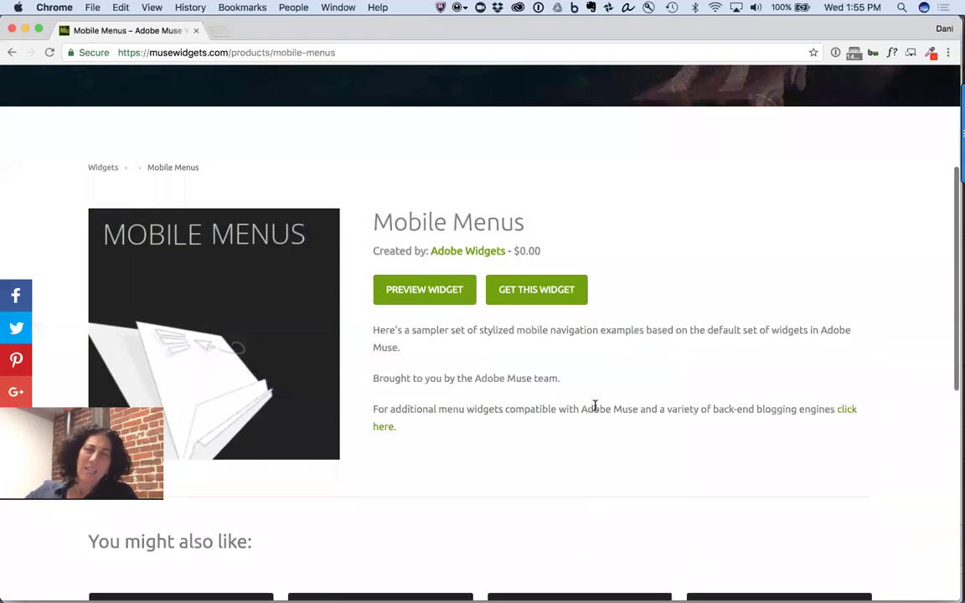
pyautogui.click(416, 295)
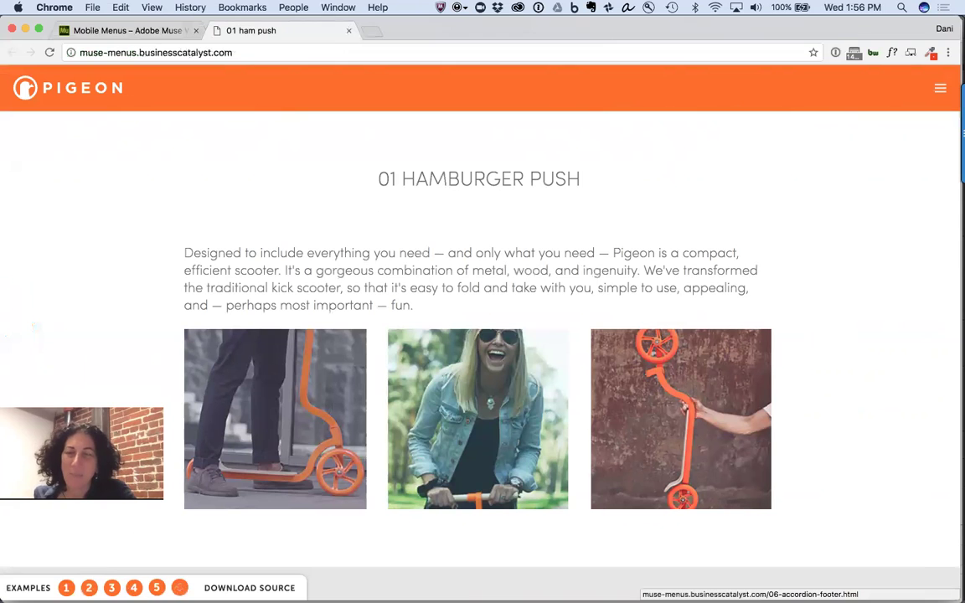
pyautogui.click(89, 587)
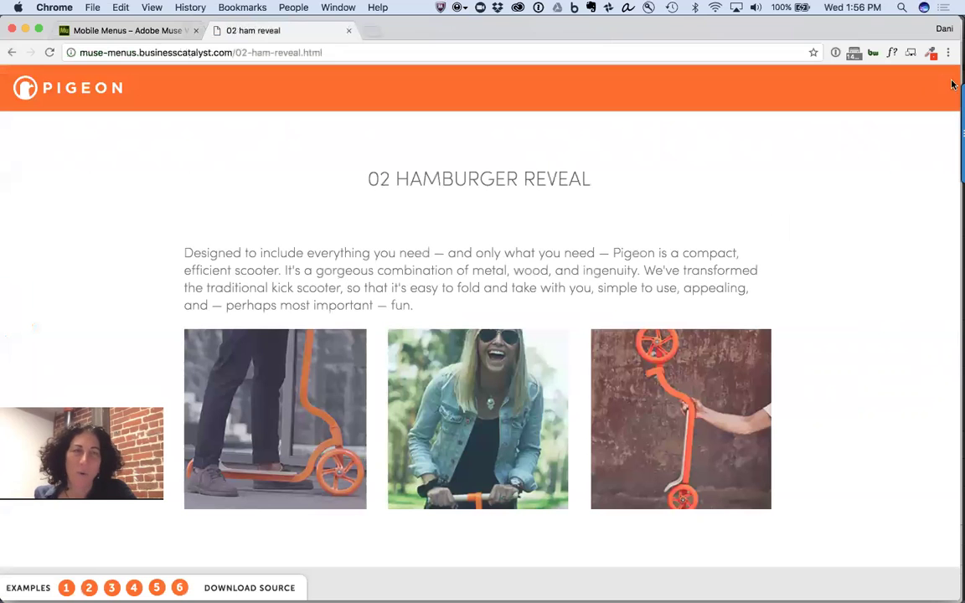
pyautogui.click(938, 90)
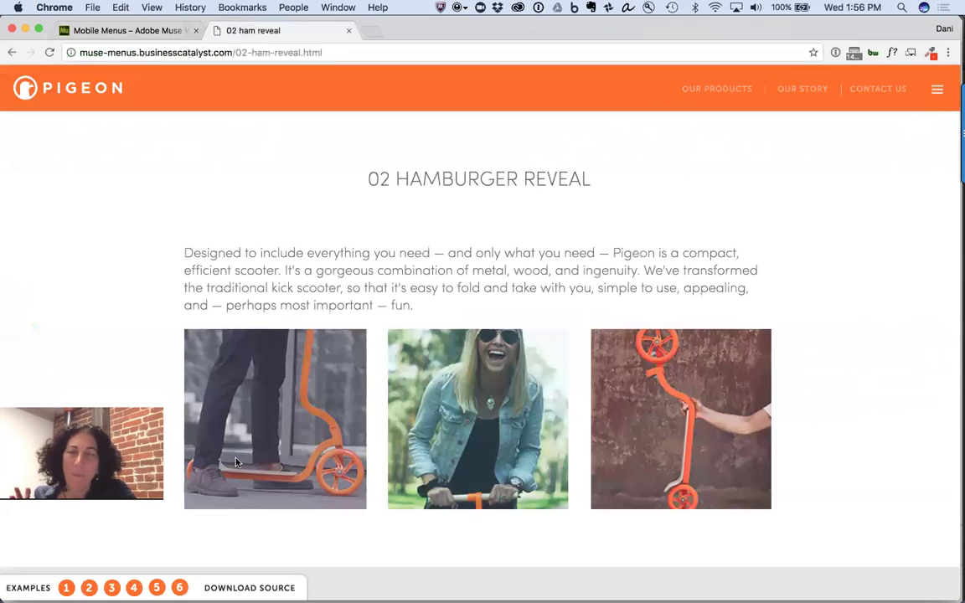
pyautogui.click(179, 587)
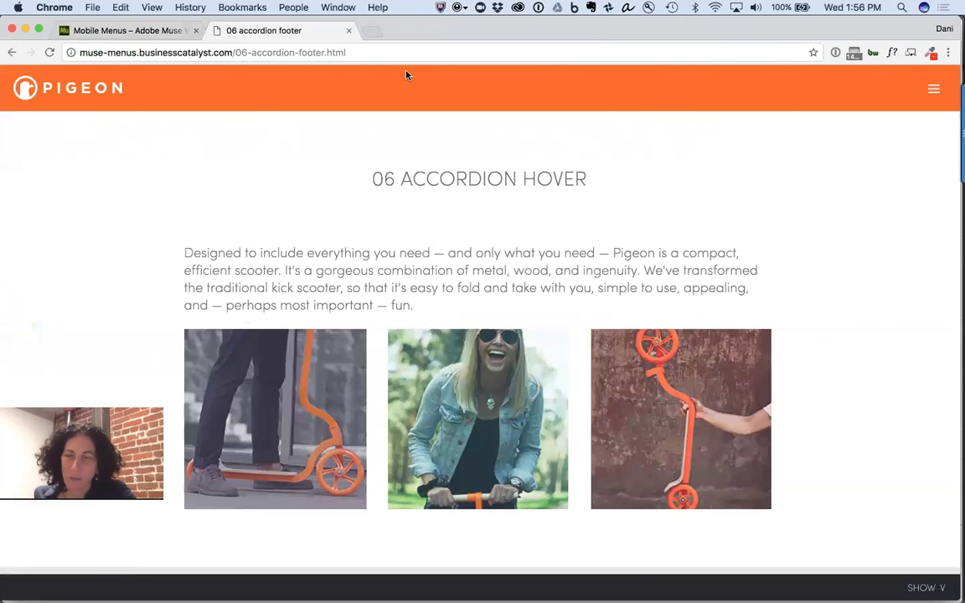
pyautogui.click(11, 54)
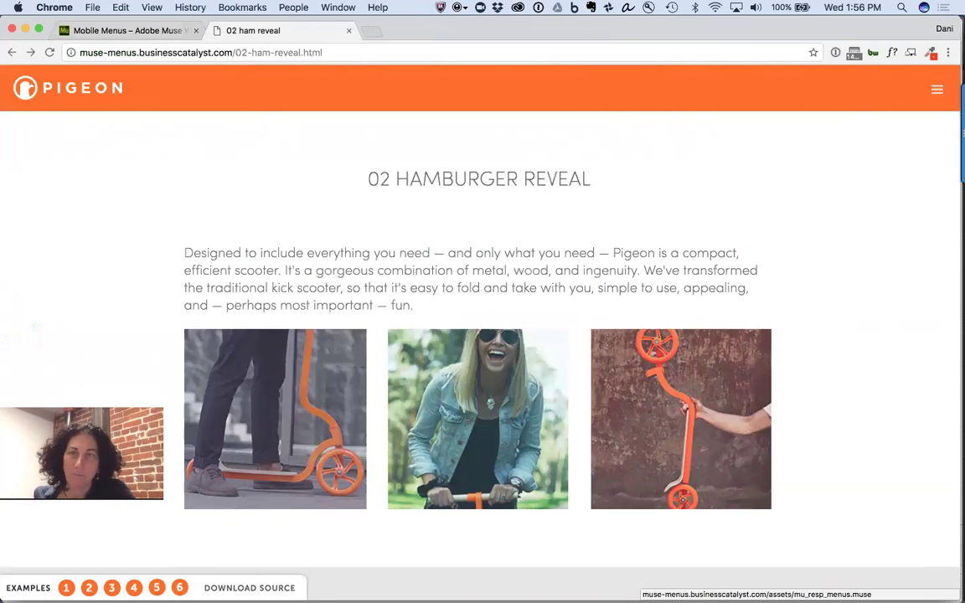
# - Close the hamburger reveal preview and go back to the full Widgets listing in the directory
pyautogui.click(349, 31)
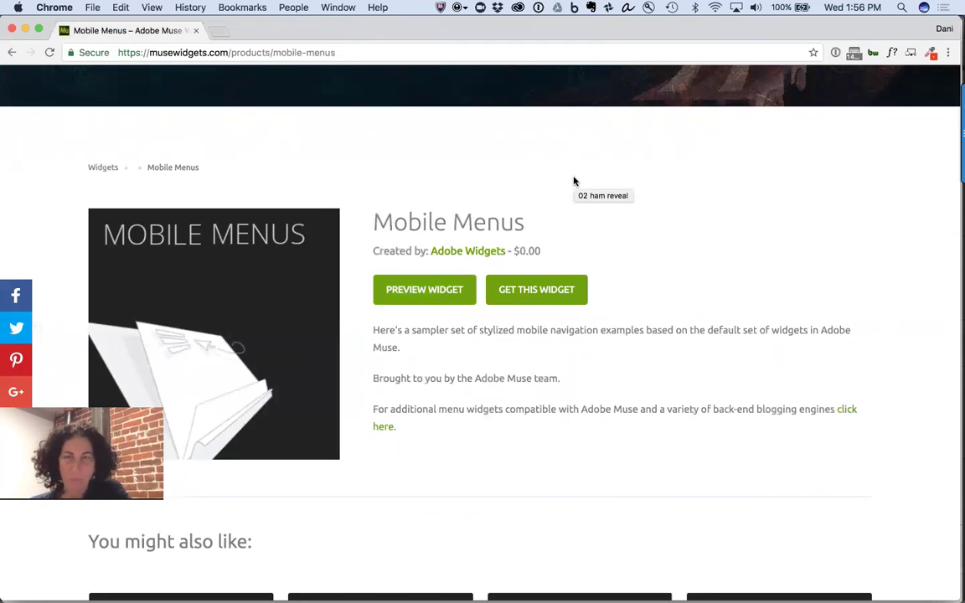
pyautogui.scroll(5, 574, 181)
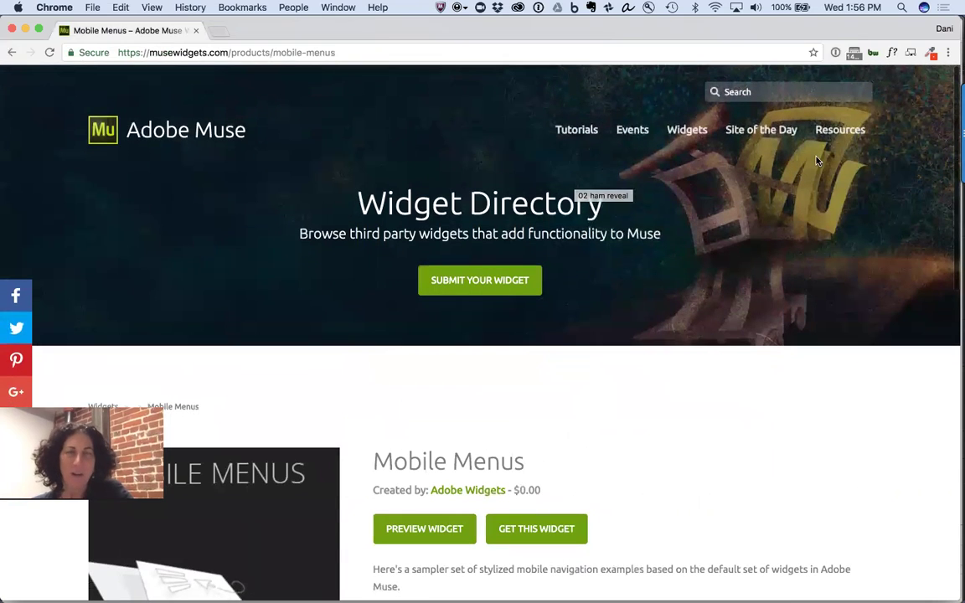
pyautogui.click(680, 132)
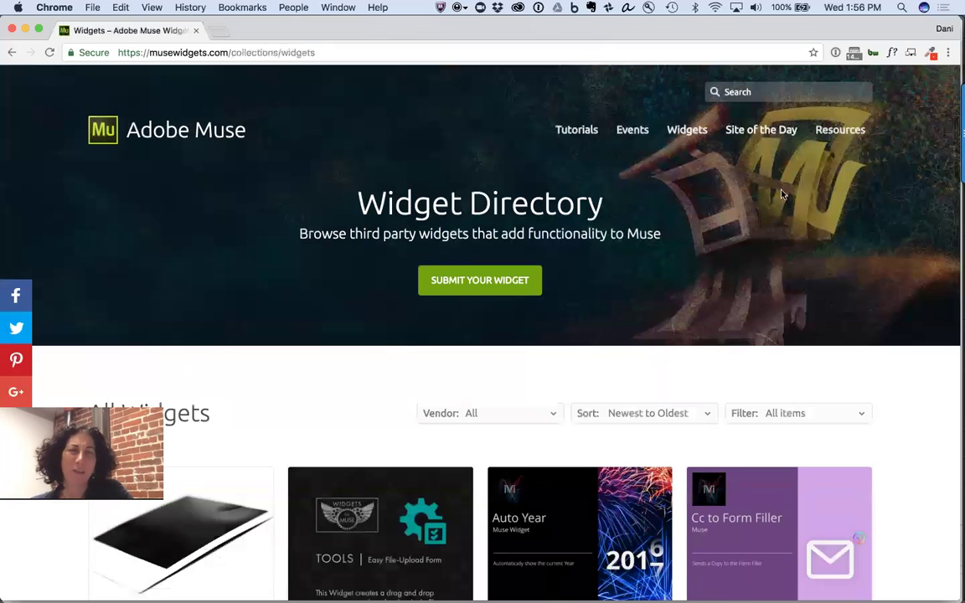
# - Filter the widget directory by effect and look through the listed effect widgets
pyautogui.click(816, 418)
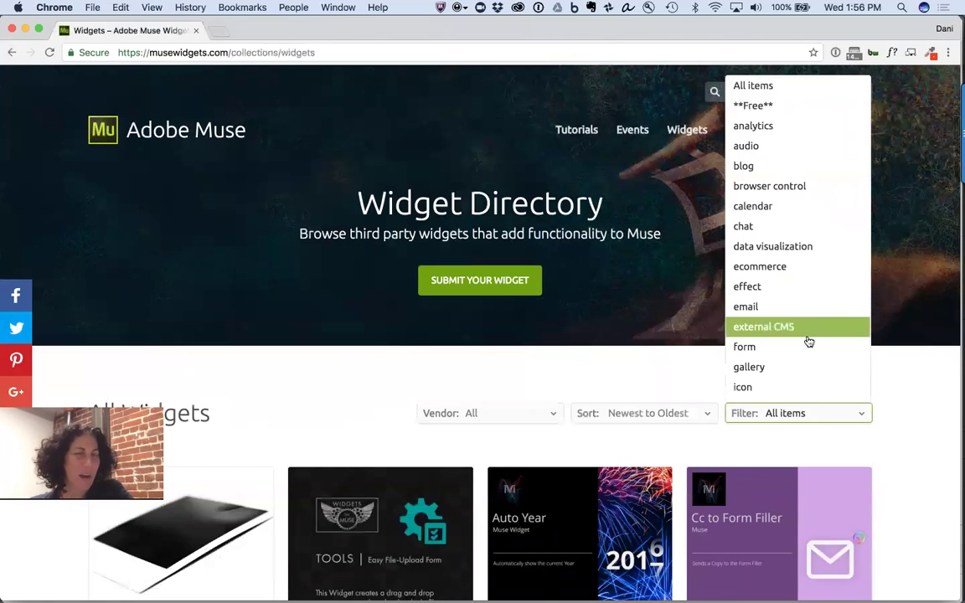
pyautogui.scroll(-5, 806, 358)
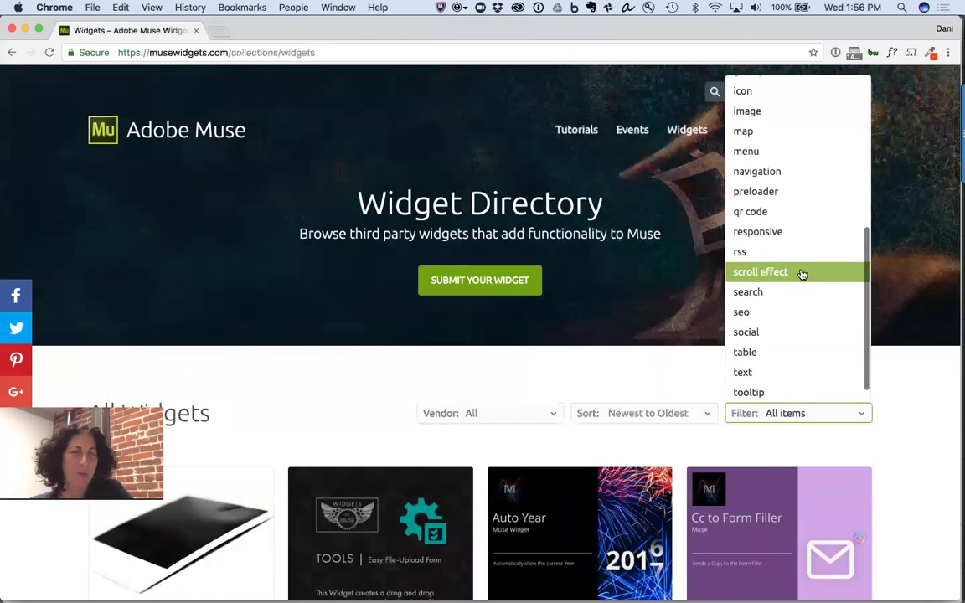
pyautogui.scroll(10, 802, 275)
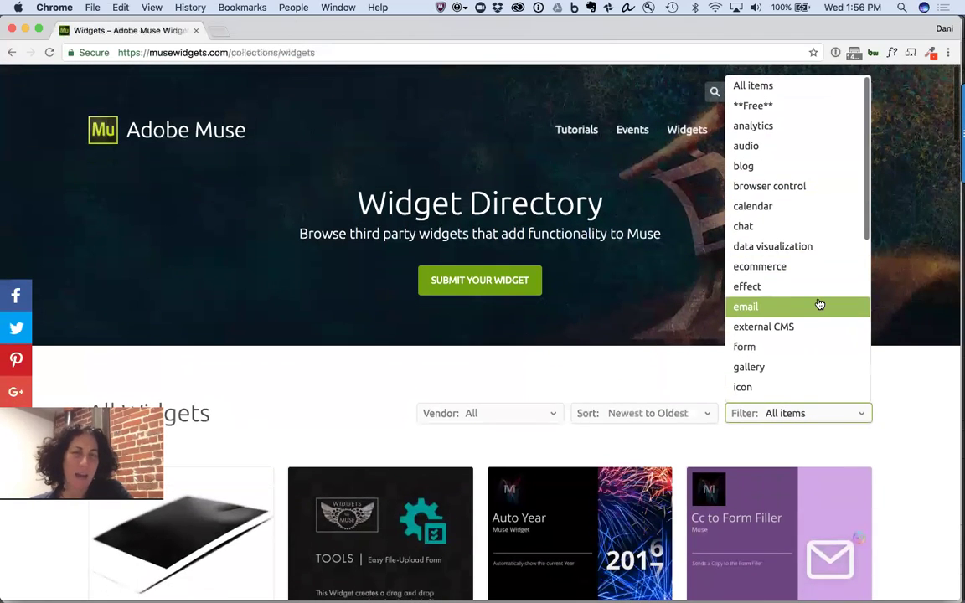
pyautogui.scroll(-1, 814, 297)
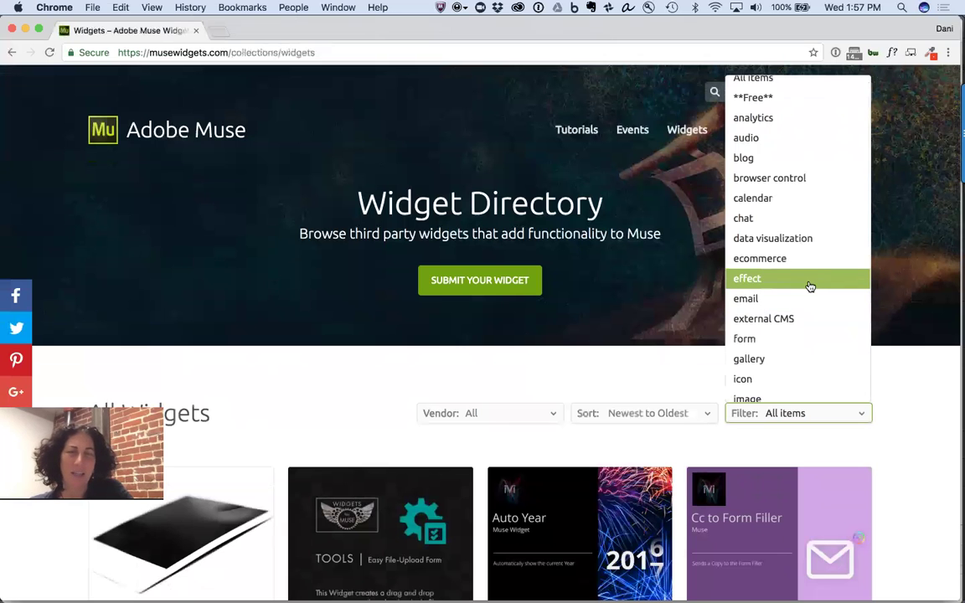
pyautogui.click(810, 286)
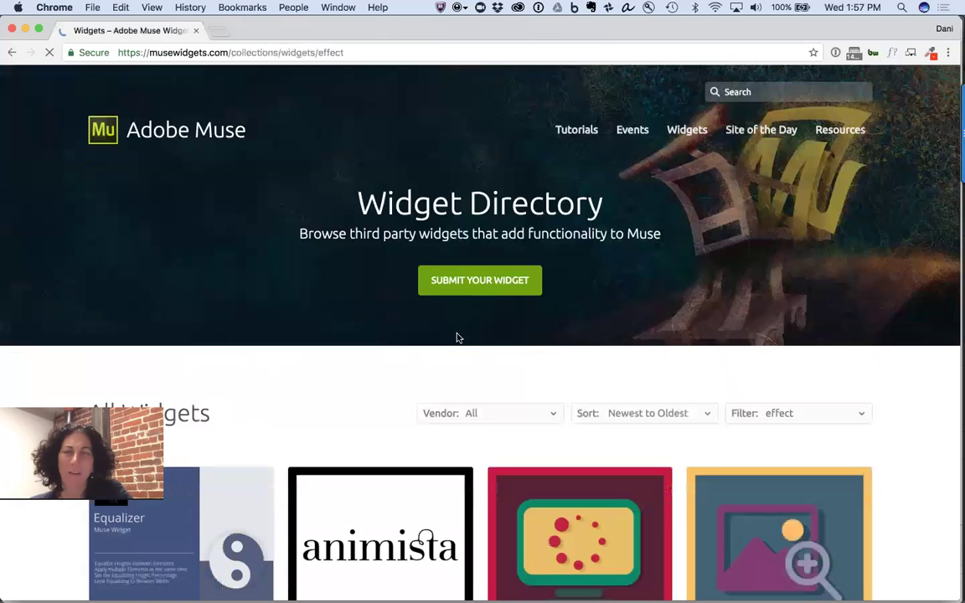
pyautogui.scroll(-5, 457, 337)
pyautogui.scroll(-8, 457, 337)
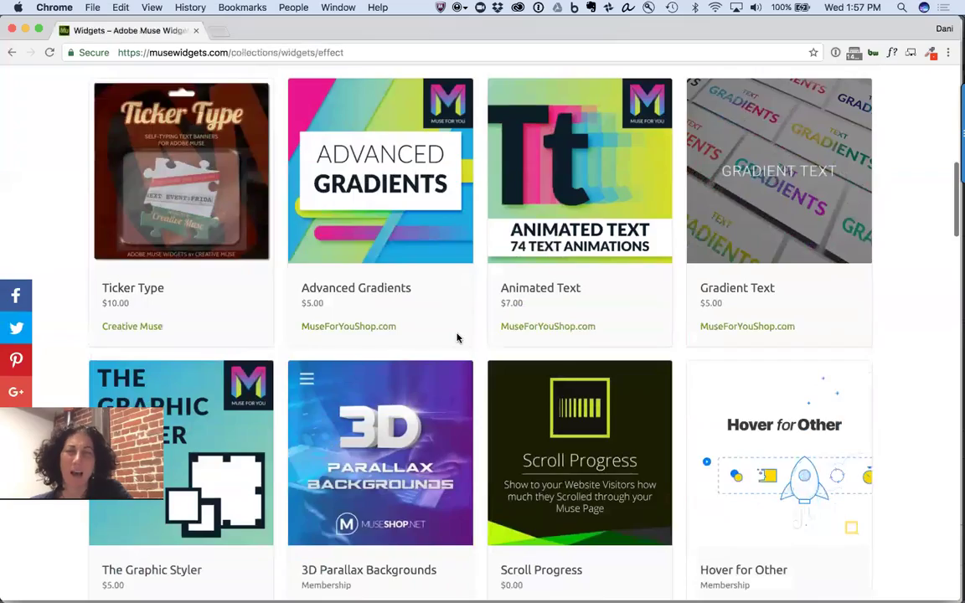
pyautogui.scroll(-5, 457, 338)
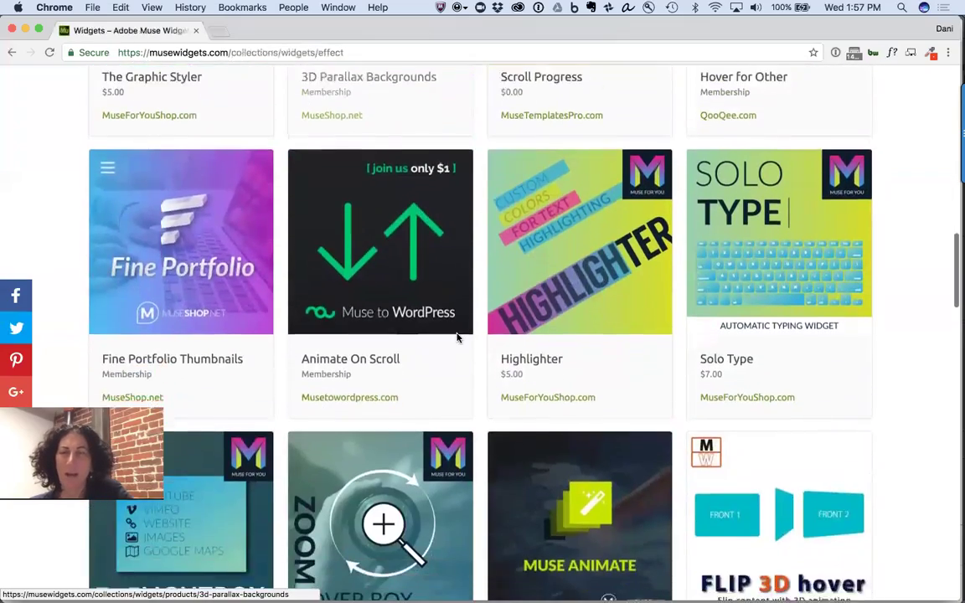
pyautogui.scroll(-8, 457, 337)
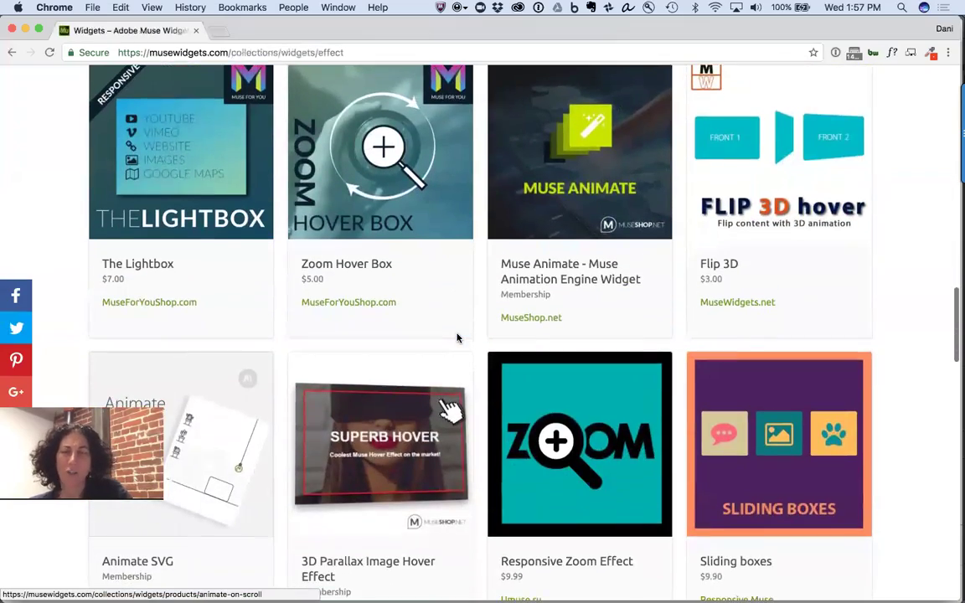
pyautogui.scroll(-1, 457, 337)
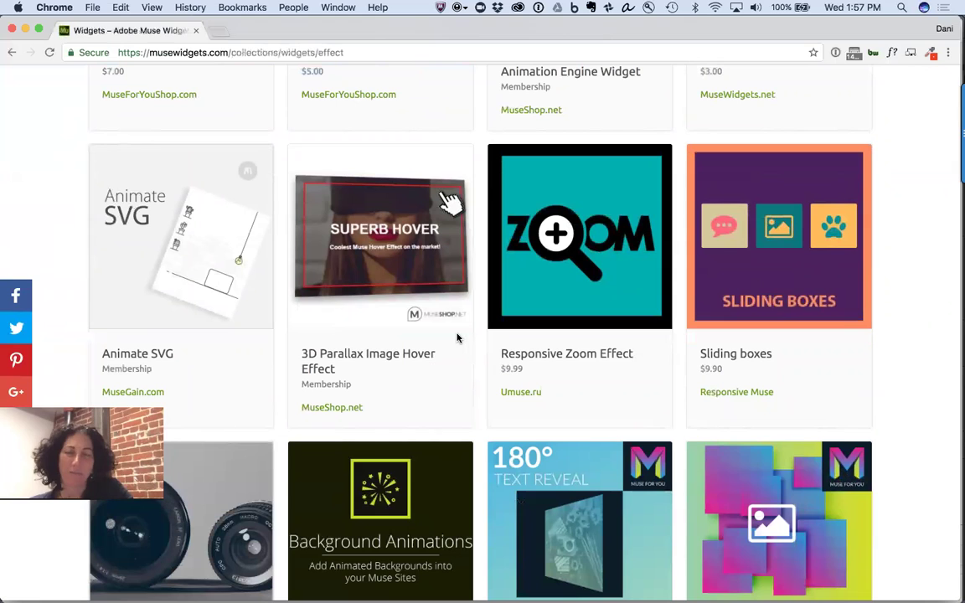
# - Switch to Evernote and open the Scroll Reveal widget page from the Scroll Effects links in the note
pyautogui.press('super+Tab')
pyautogui.press('super+Tab')
pyautogui.press('super+Tab')
pyautogui.press('super+Tab')
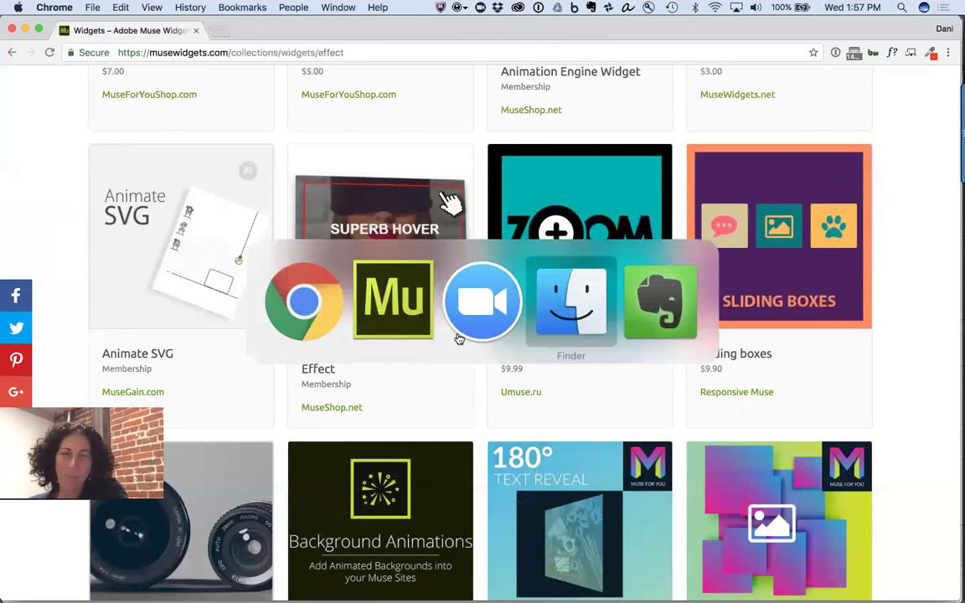
pyautogui.scroll(-5, 429, 307)
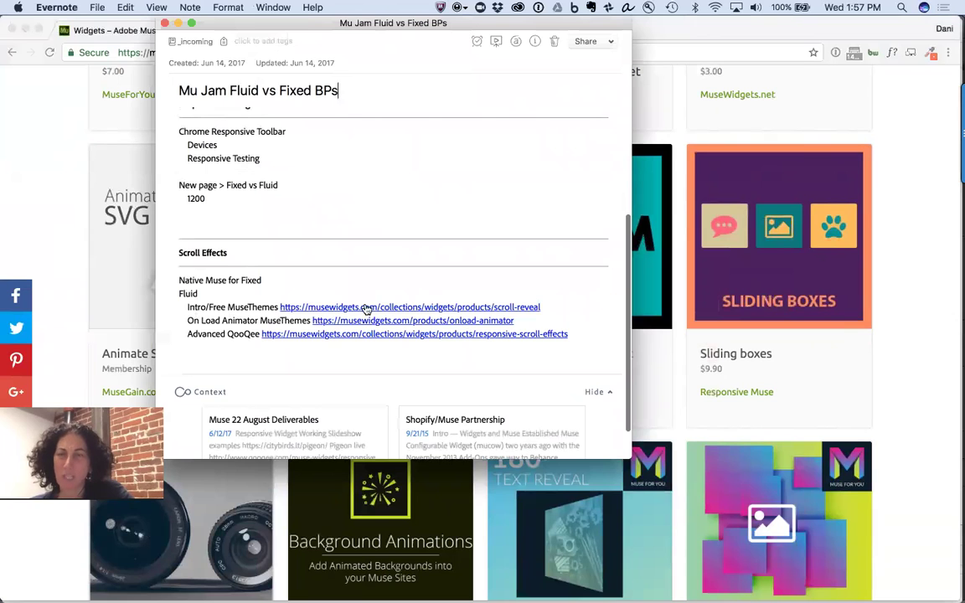
pyautogui.click(365, 308)
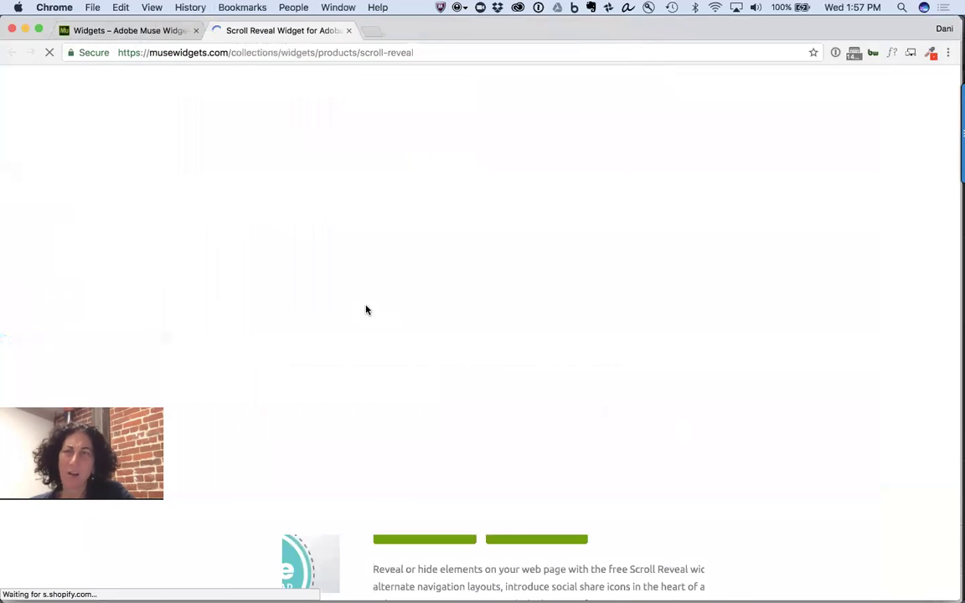
pyautogui.scroll(-3, 365, 310)
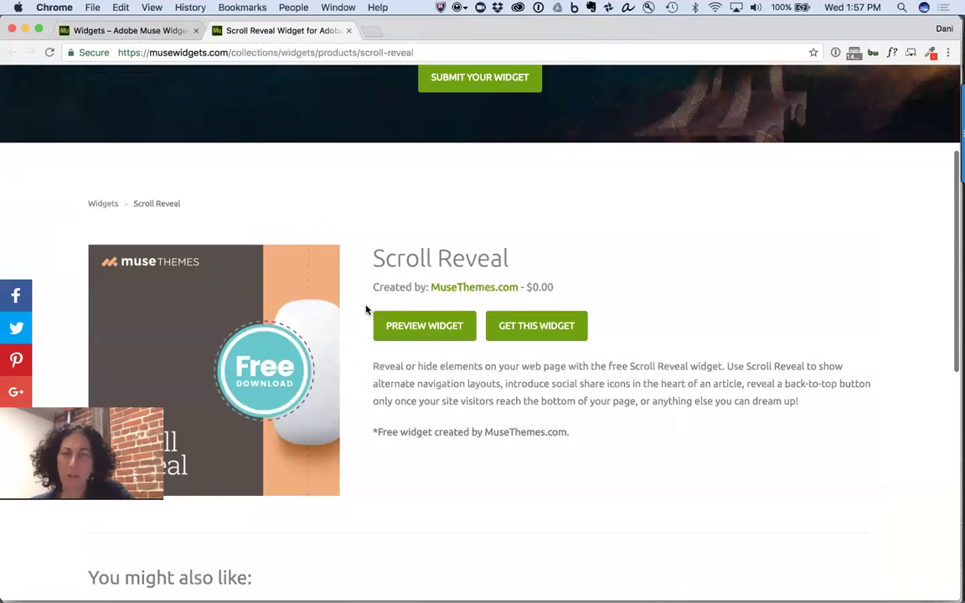
# - Preview the Scroll Reveal widget and examine how its navigation, social buttons and back-to-top button react to scrolling
pyautogui.click(444, 325)
pyautogui.scroll(-10, 441, 323)
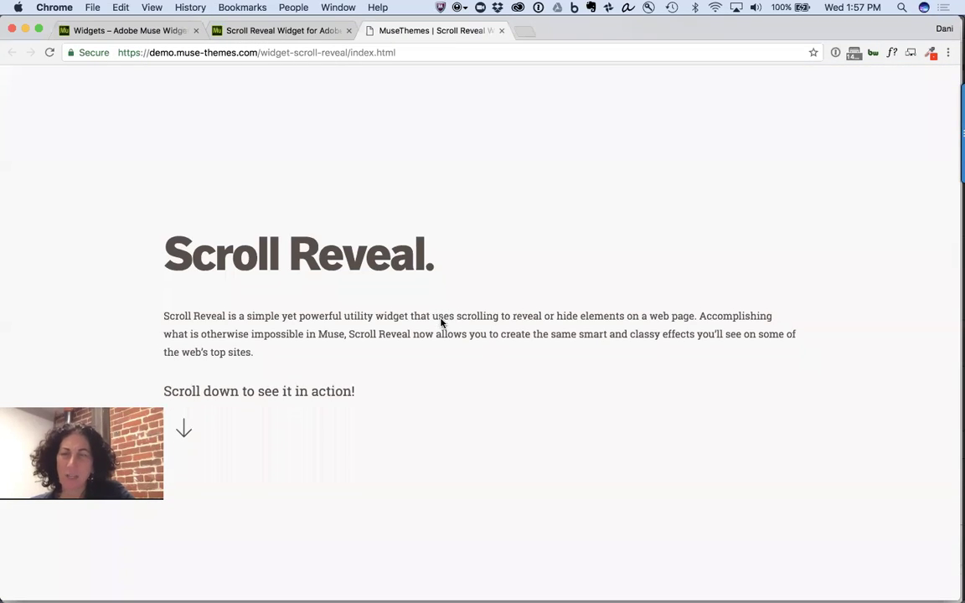
pyautogui.scroll(10, 441, 323)
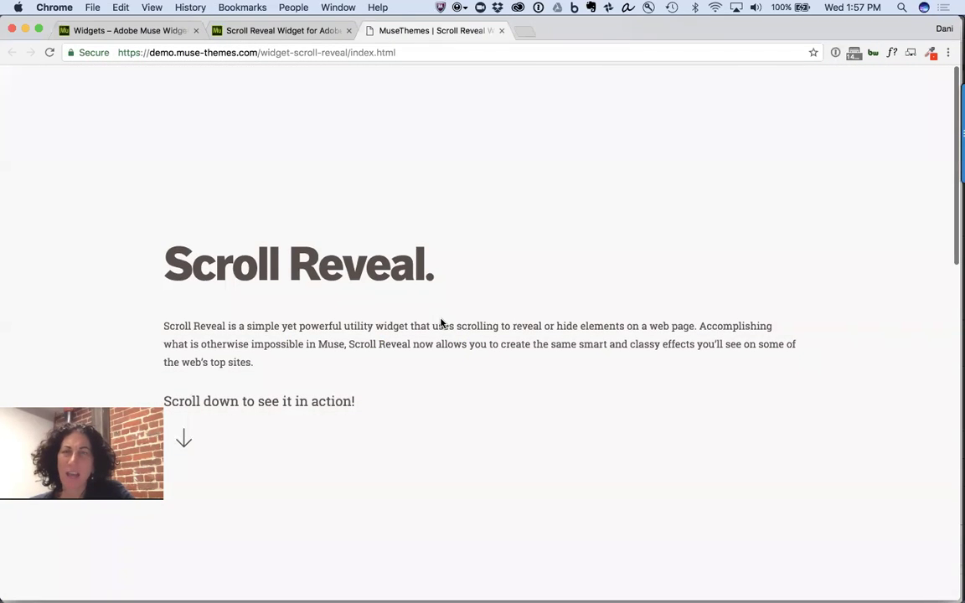
pyautogui.scroll(-3, 442, 323)
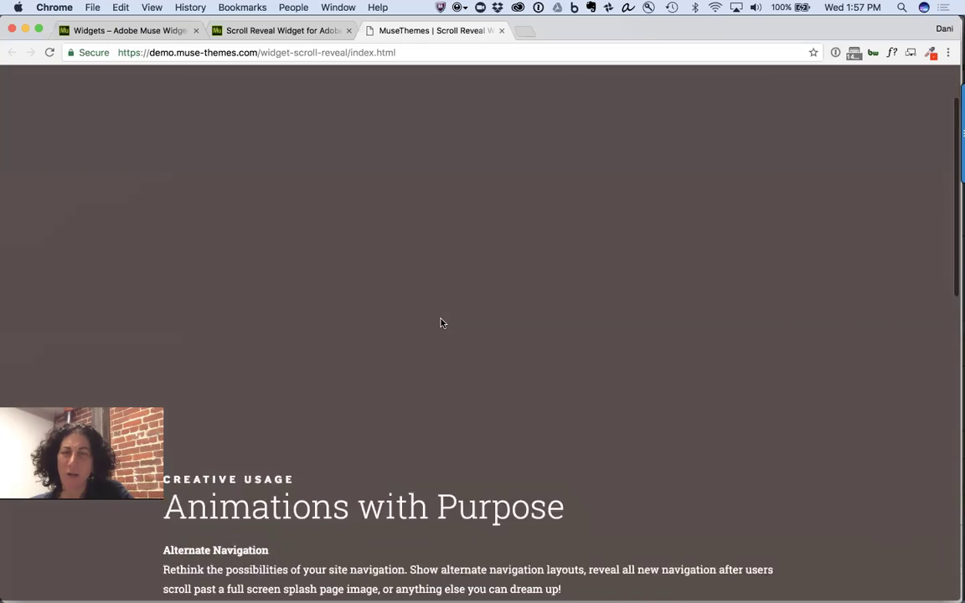
pyautogui.scroll(3, 442, 323)
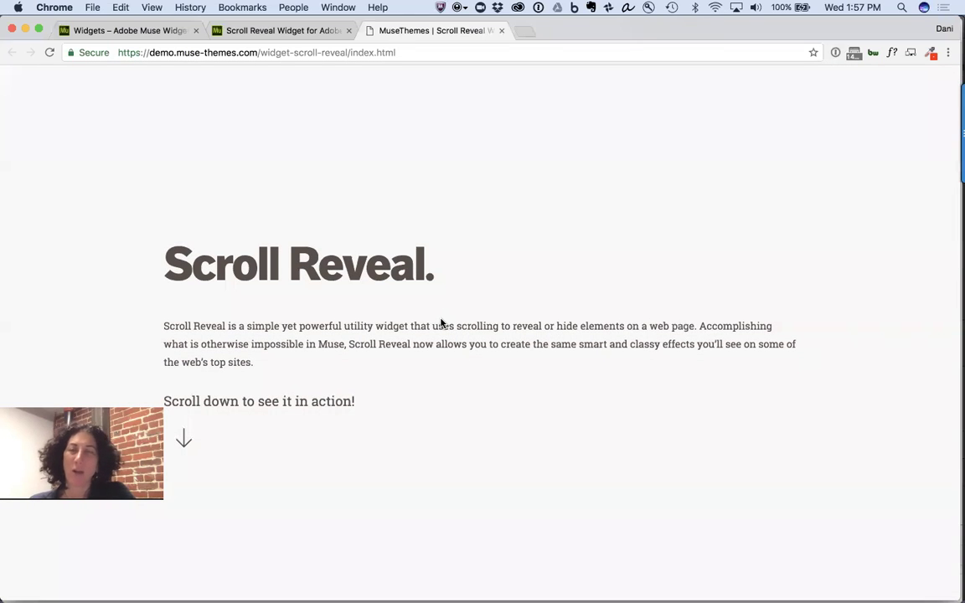
pyautogui.scroll(-5, 441, 323)
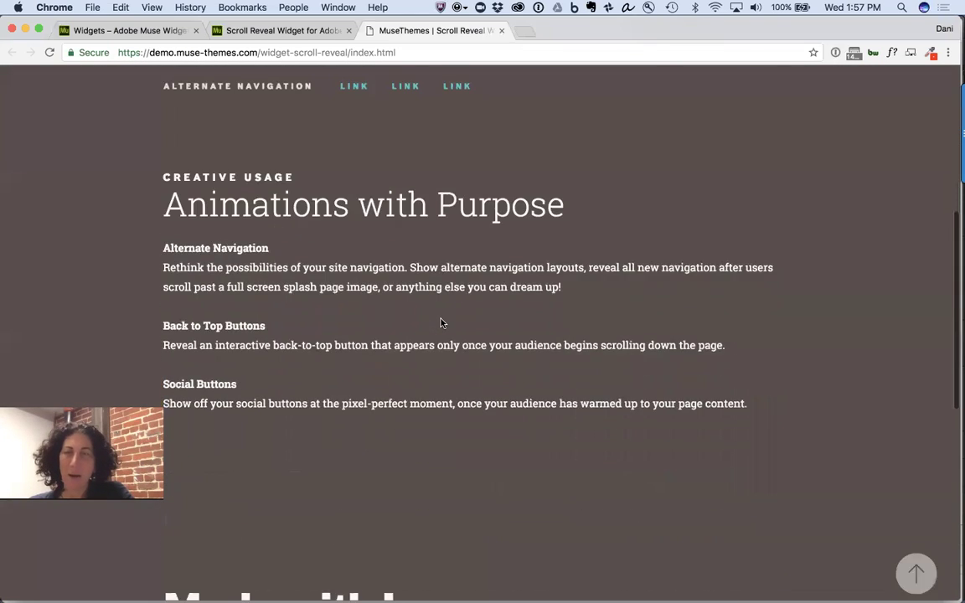
pyautogui.scroll(-1, 441, 323)
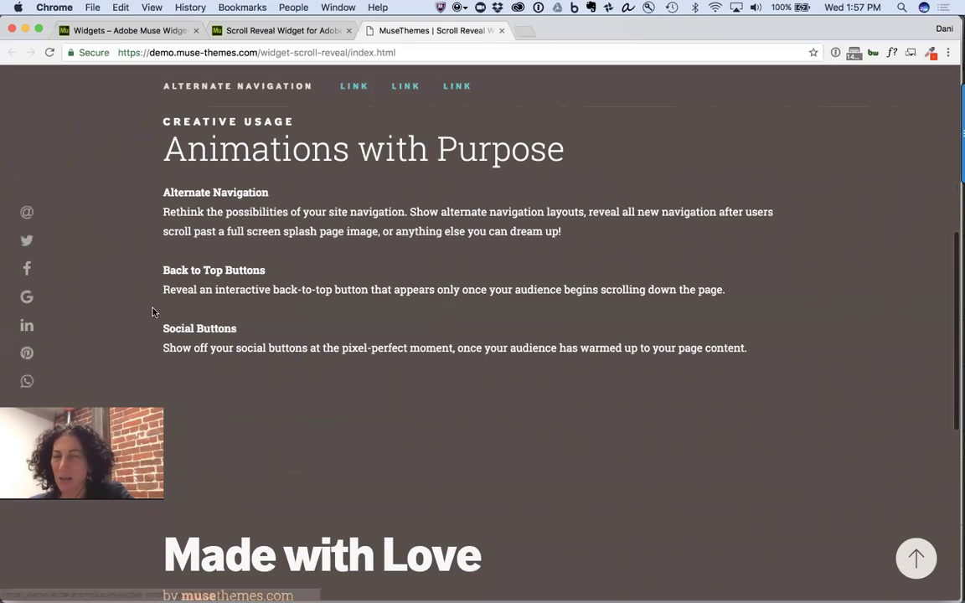
pyautogui.scroll(3, 153, 312)
pyautogui.scroll(-5, 153, 313)
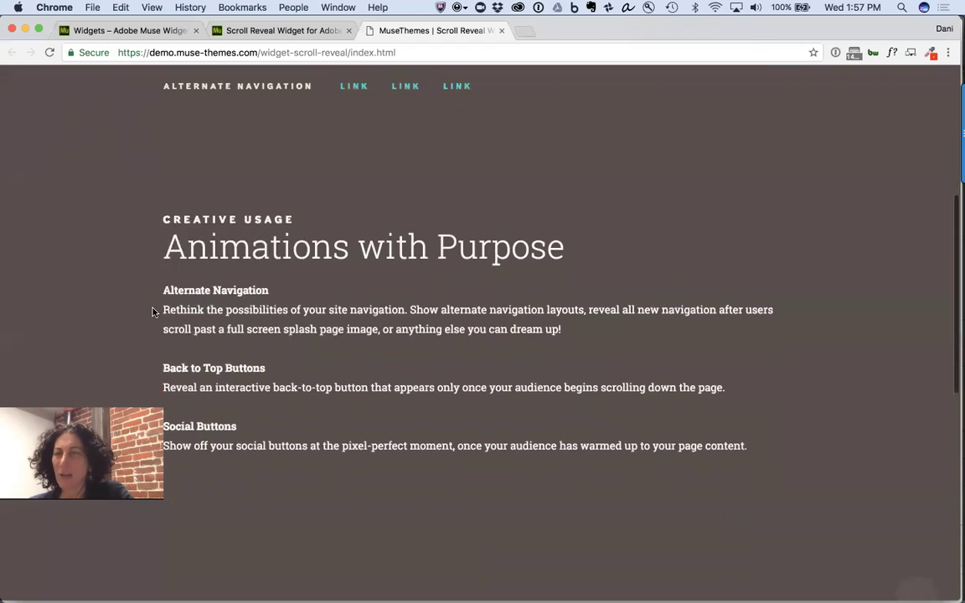
pyautogui.scroll(-5, 154, 312)
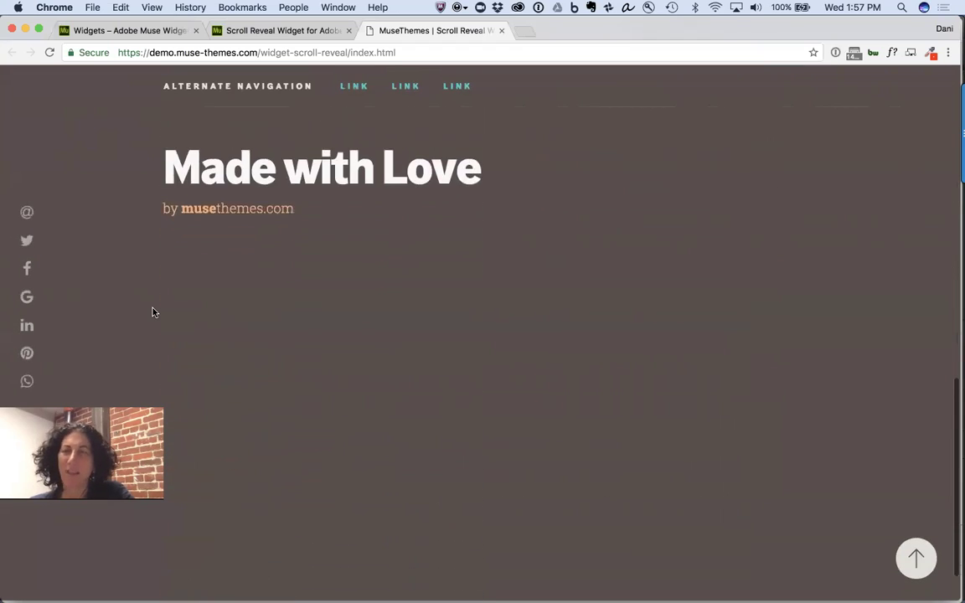
pyautogui.scroll(10, 153, 312)
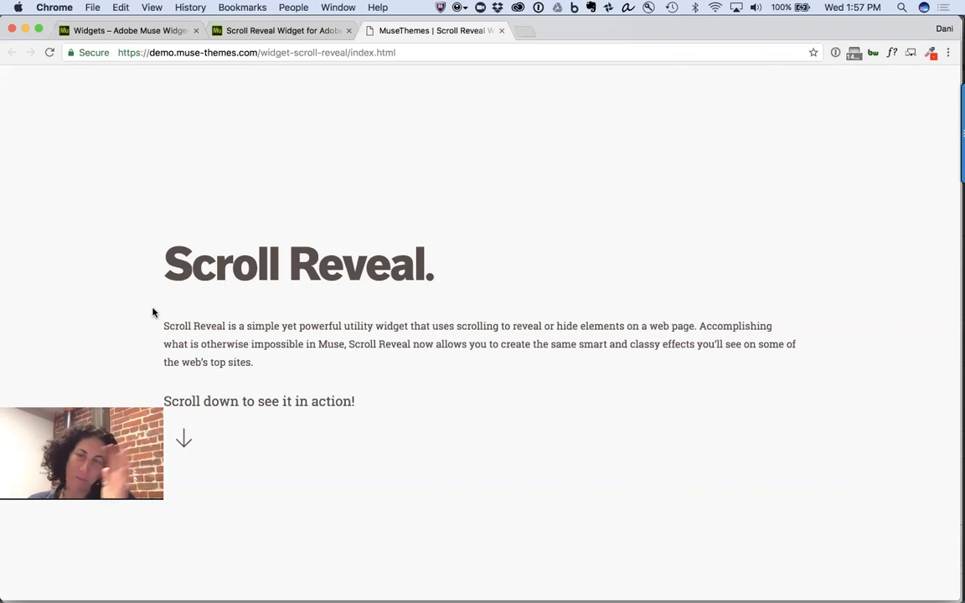
# - Return to the Evernote note and open the On Load Animator widget page from its link
pyautogui.press('super+Tab')
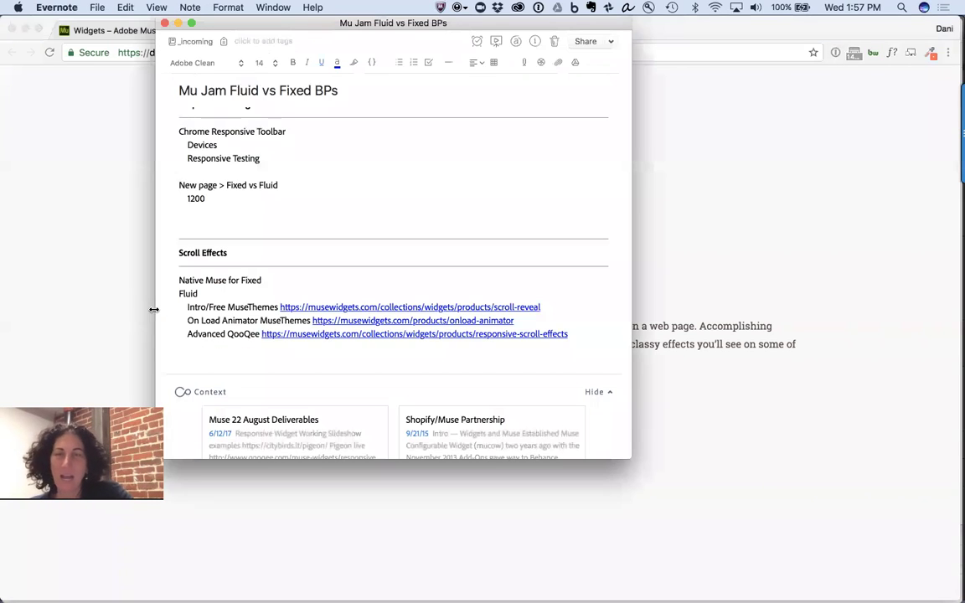
pyautogui.click(486, 321)
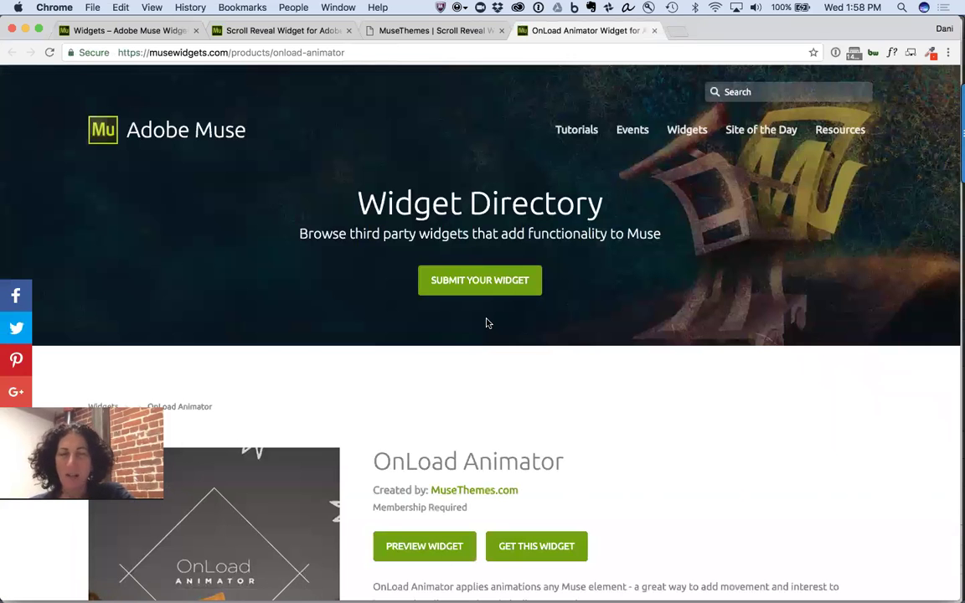
pyautogui.scroll(-5, 487, 323)
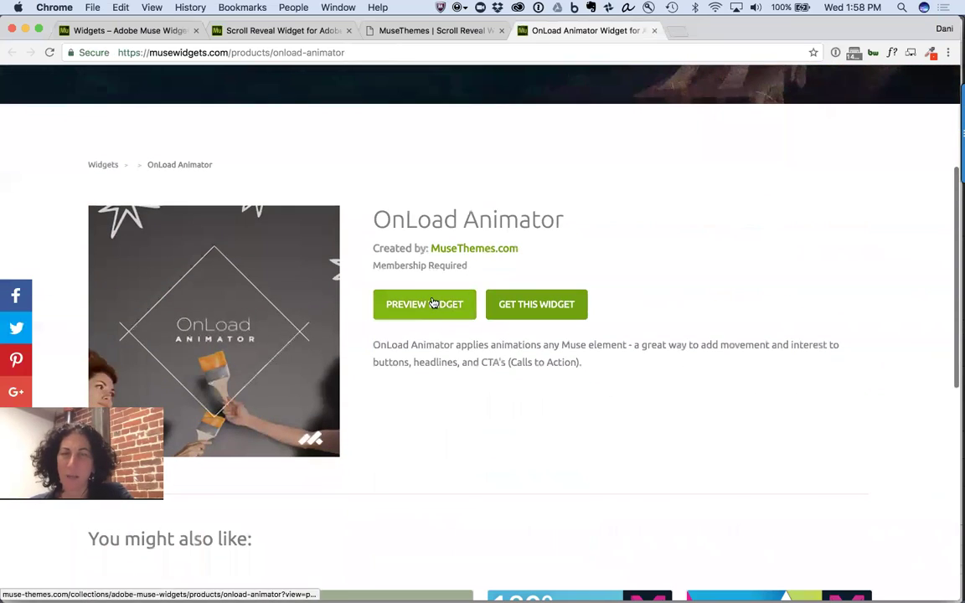
# - Preview the OnLoad Animator widget, examine its infographic, image grid and other animations, and return to the widget's directory page
pyautogui.click(432, 302)
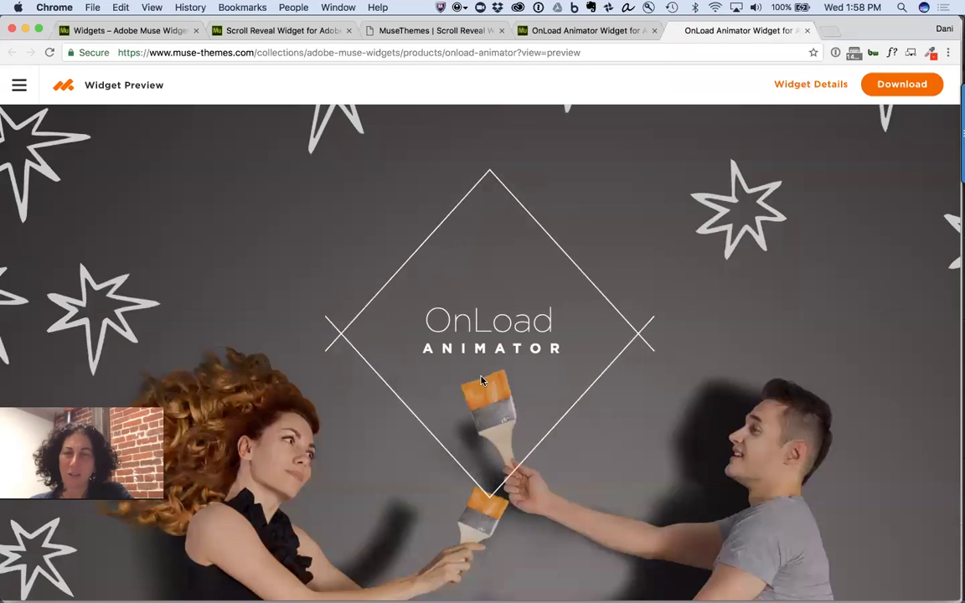
pyautogui.scroll(-8, 450, 337)
pyautogui.scroll(-3, 481, 381)
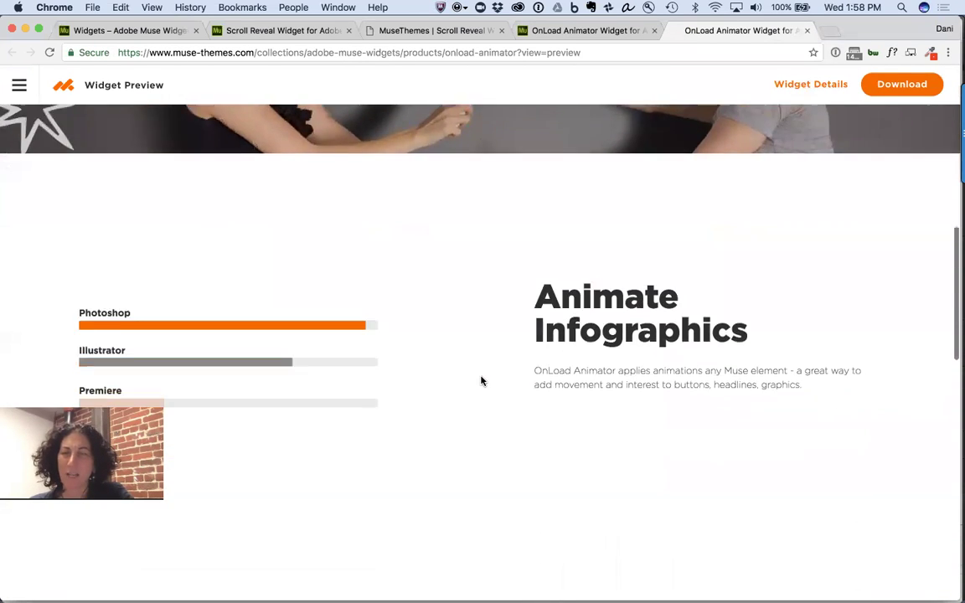
pyautogui.scroll(2, 481, 381)
pyautogui.scroll(-3, 481, 381)
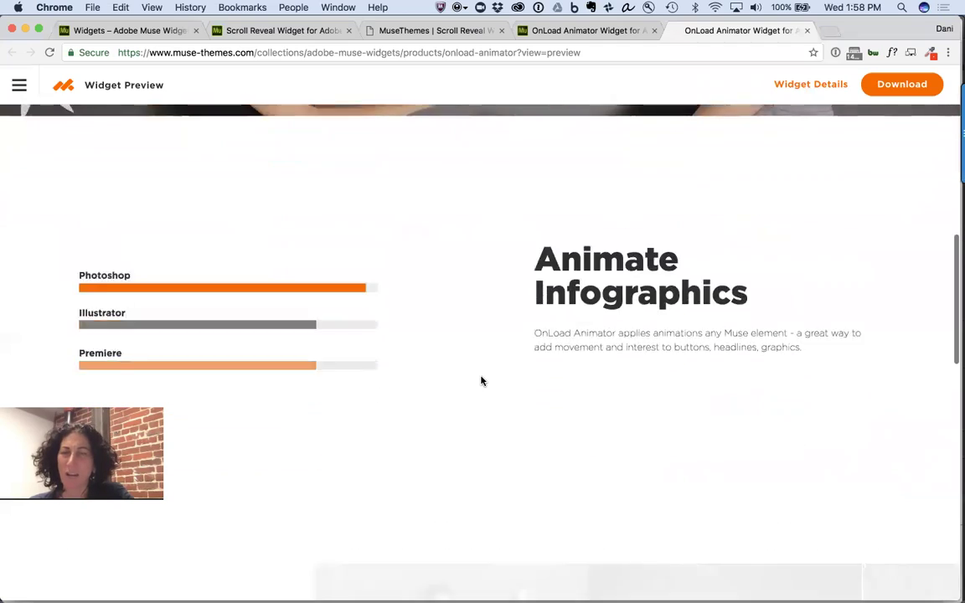
pyautogui.scroll(5, 481, 381)
pyautogui.scroll(3, 481, 381)
pyautogui.scroll(-5, 481, 381)
pyautogui.scroll(-8, 480, 381)
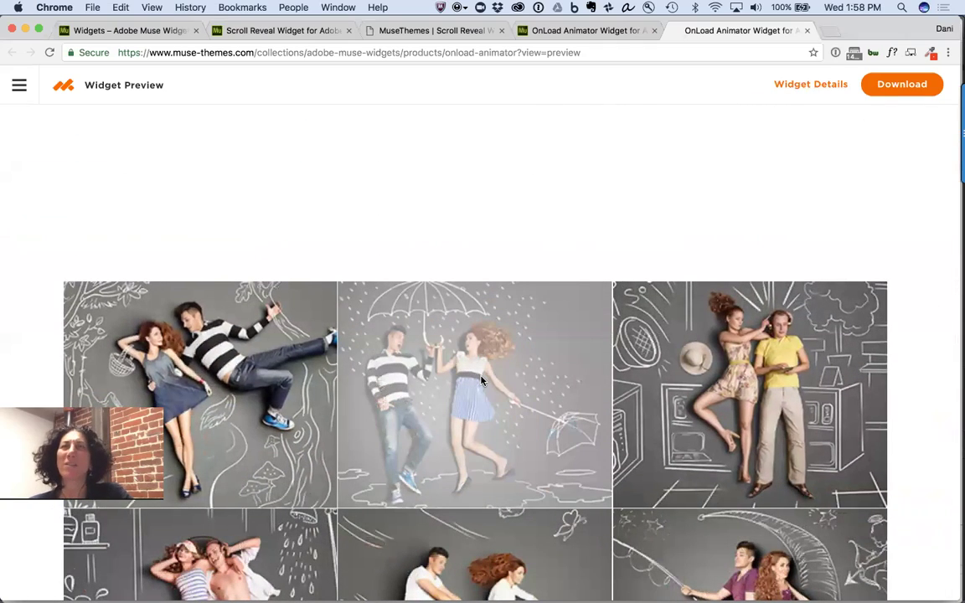
pyautogui.scroll(3, 480, 381)
pyautogui.scroll(-5, 481, 381)
pyautogui.scroll(-6, 481, 381)
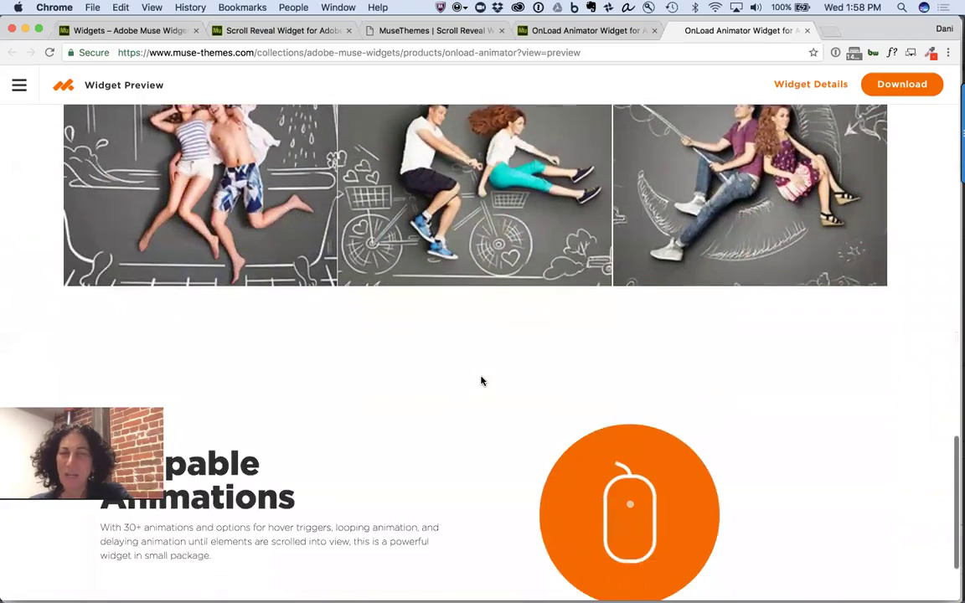
pyautogui.scroll(15, 481, 381)
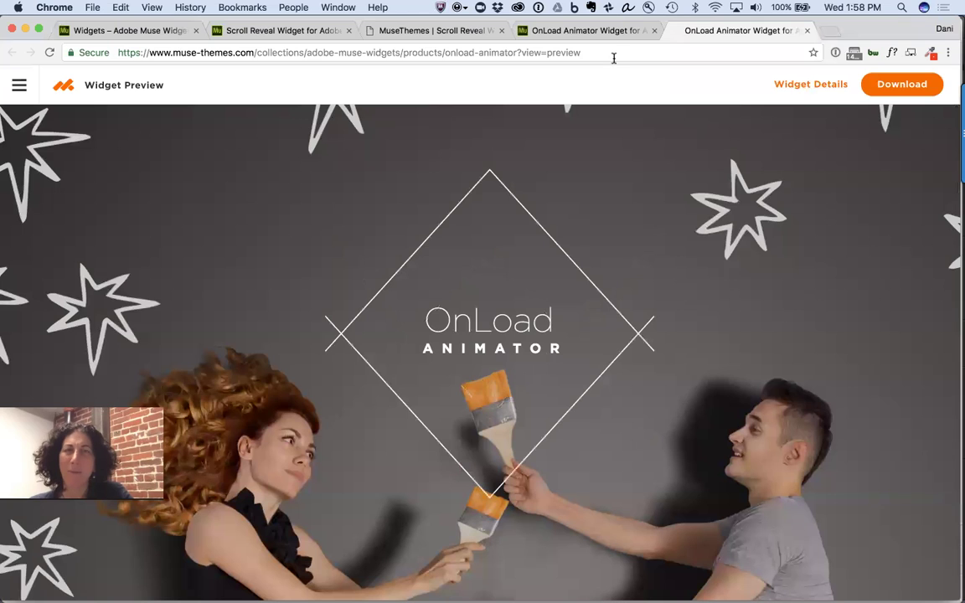
pyautogui.click(607, 34)
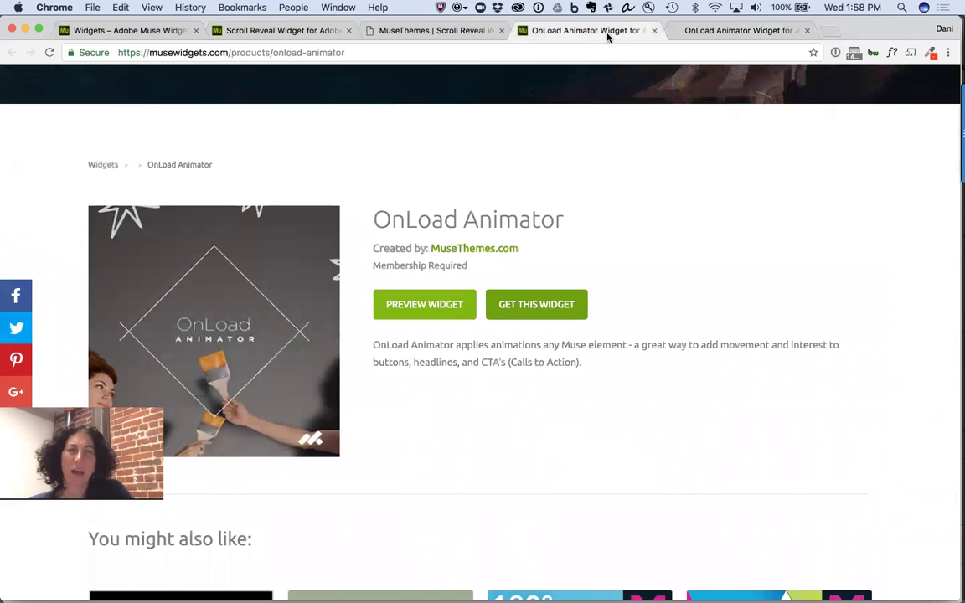
# - Open Adobe Muse's Site of the Day showcase and look through the featured websites on its first three pages
pyautogui.scroll(5, 618, 146)
pyautogui.click(753, 132)
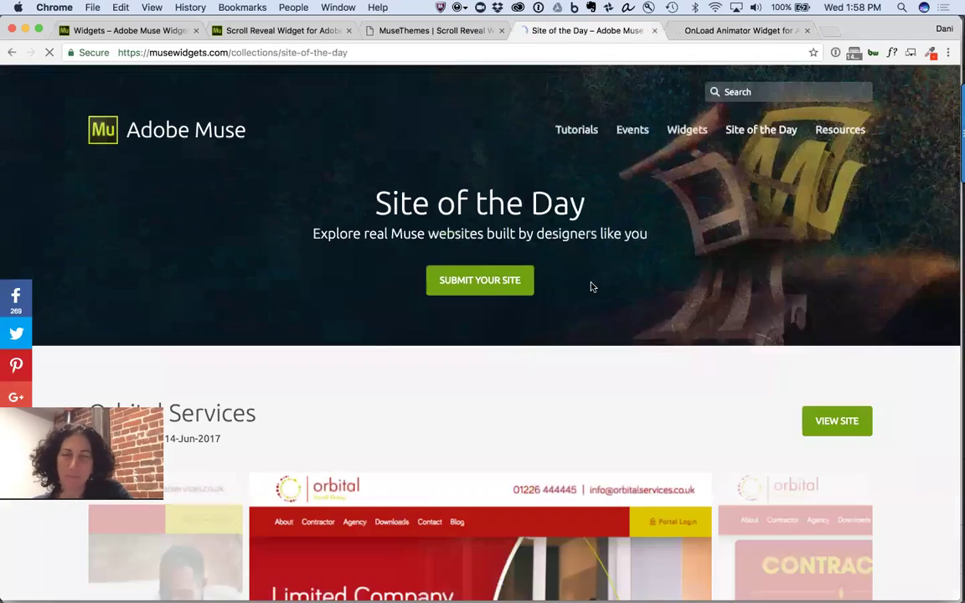
pyautogui.scroll(-12, 591, 287)
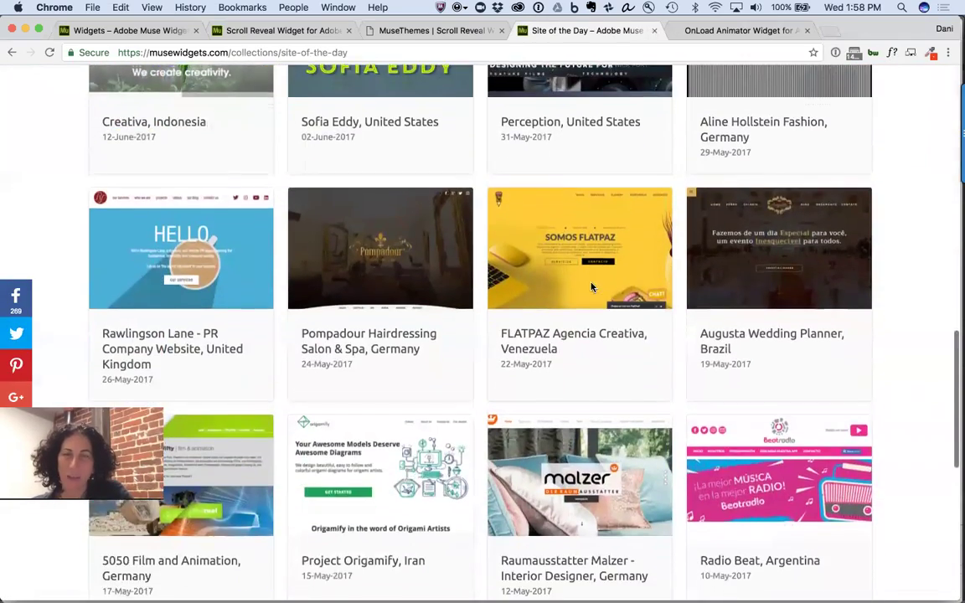
pyautogui.scroll(-10, 591, 288)
pyautogui.click(514, 408)
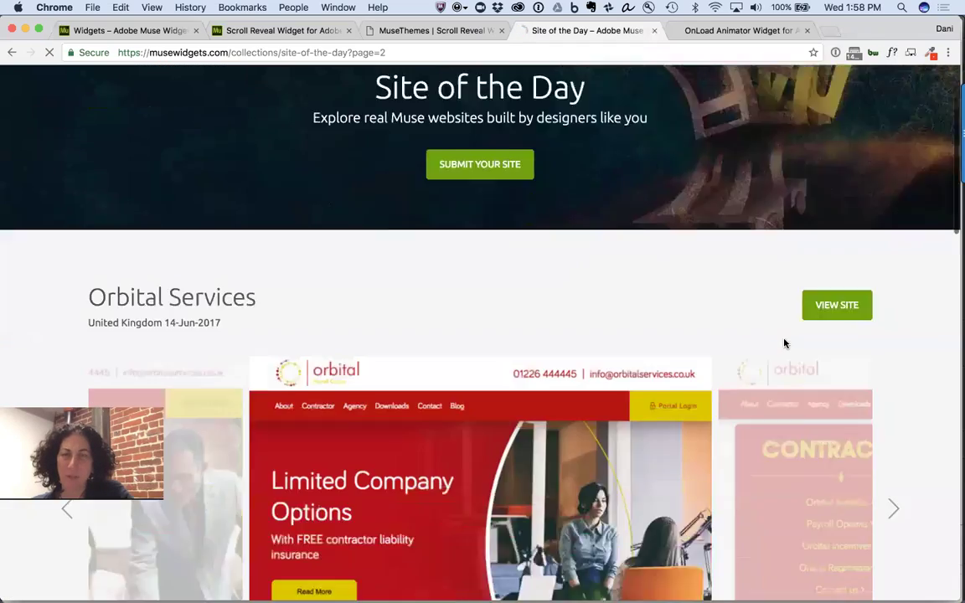
pyautogui.scroll(-10, 785, 344)
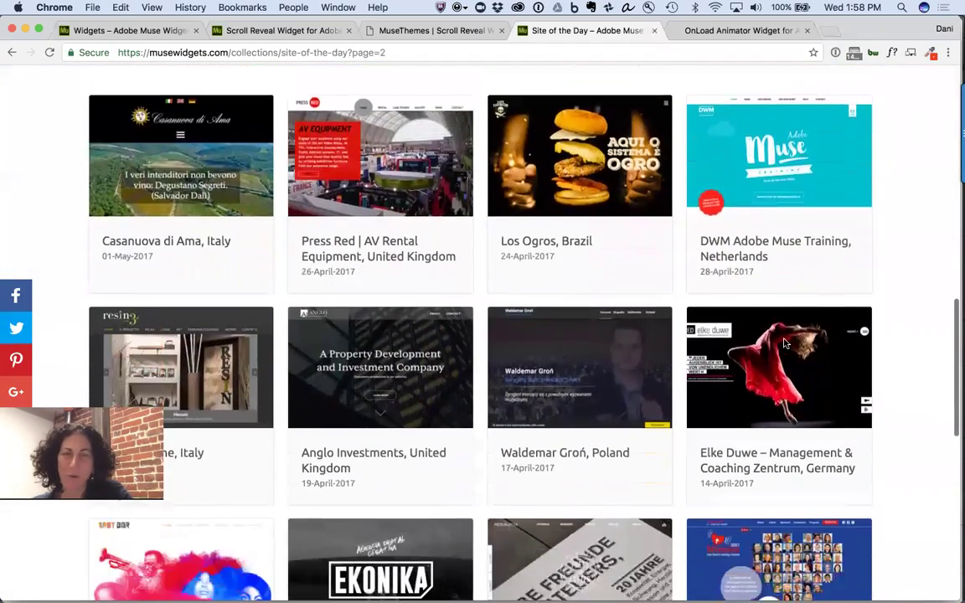
pyautogui.scroll(-12, 784, 343)
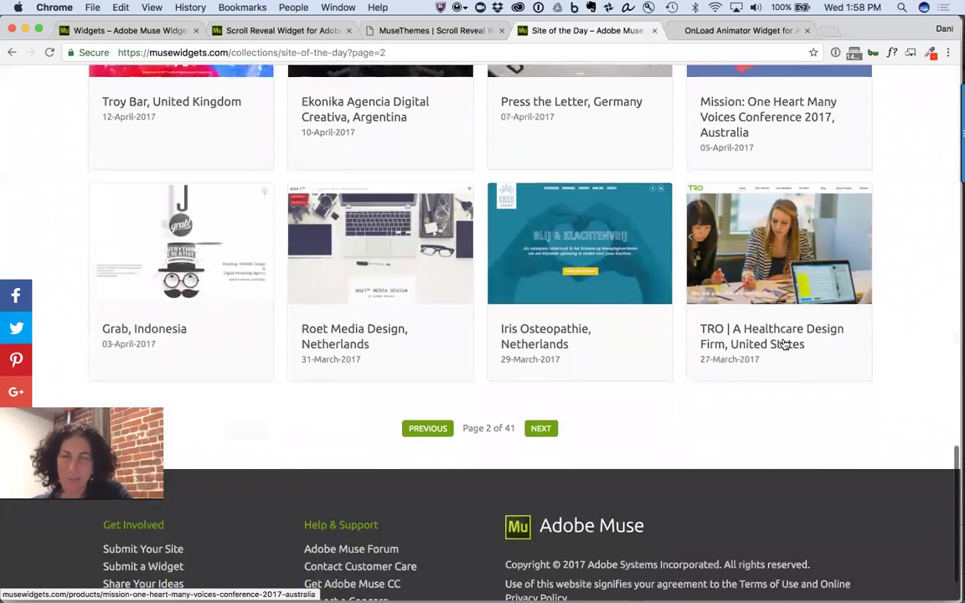
pyautogui.scroll(-1, 783, 341)
pyautogui.click(548, 381)
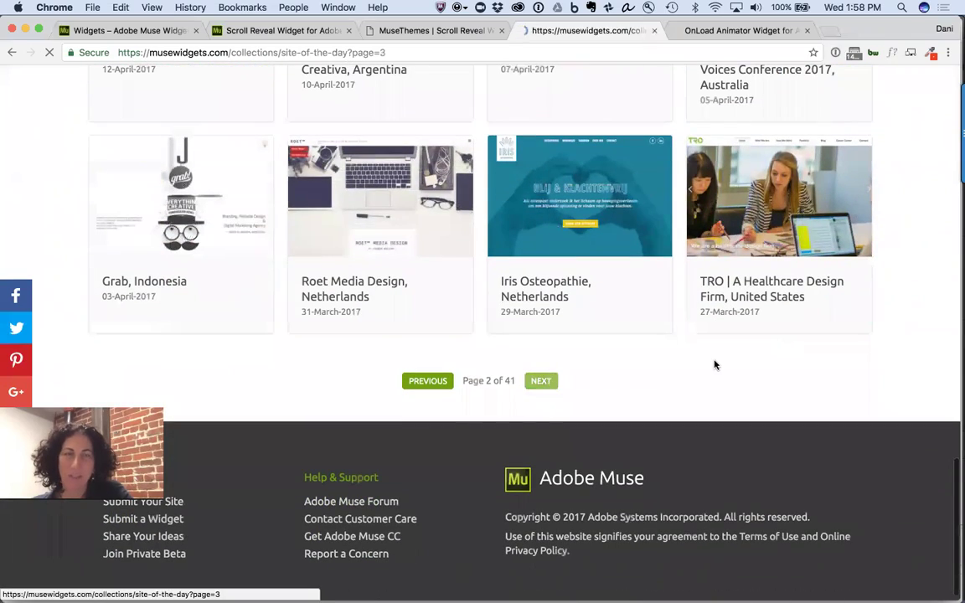
pyautogui.scroll(-10, 715, 361)
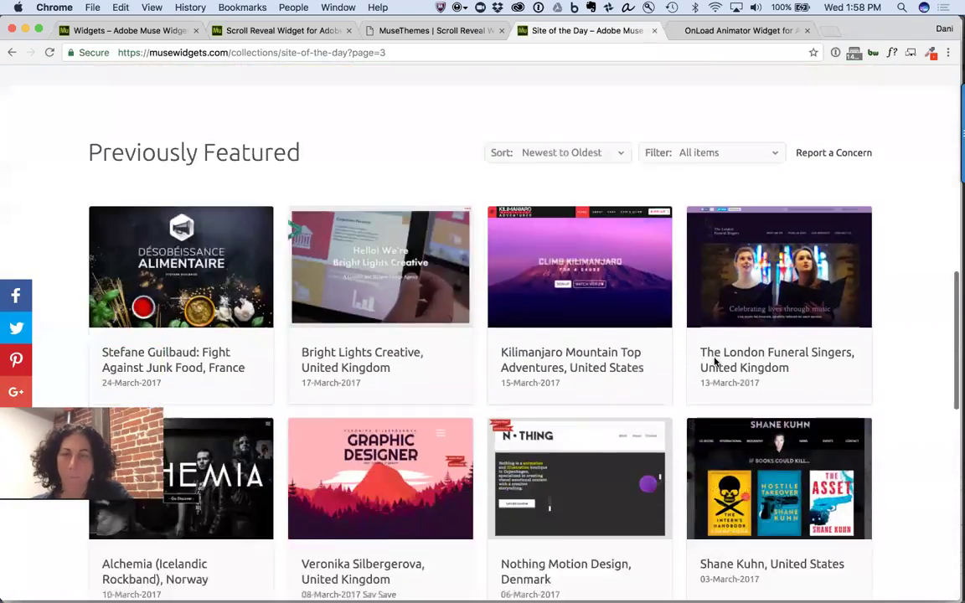
pyautogui.scroll(-5, 714, 362)
# - Open the featured Alchemia rock band entry on page 3 and visit its live website
pyautogui.click(218, 295)
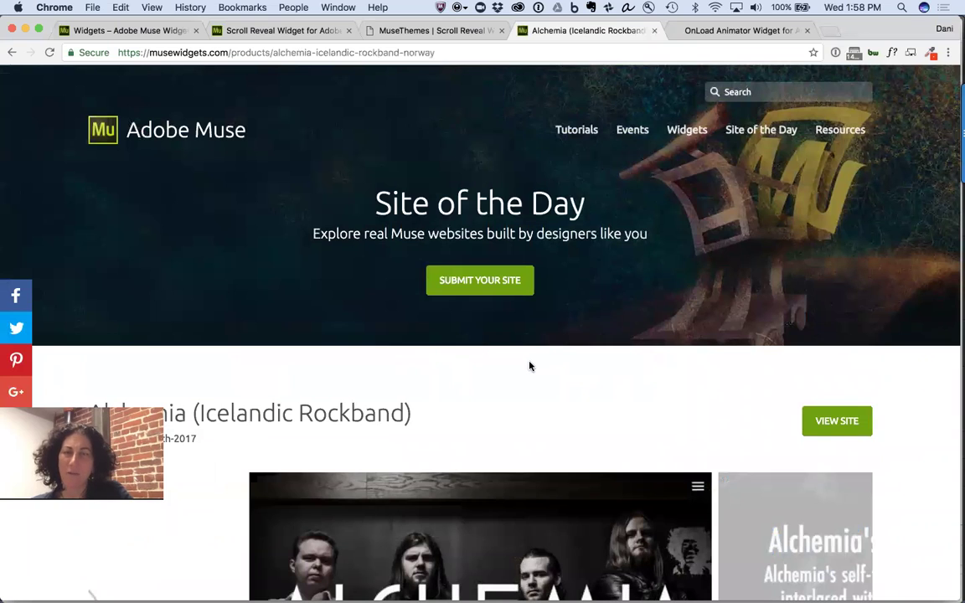
pyautogui.scroll(-3, 529, 366)
pyautogui.click(457, 444)
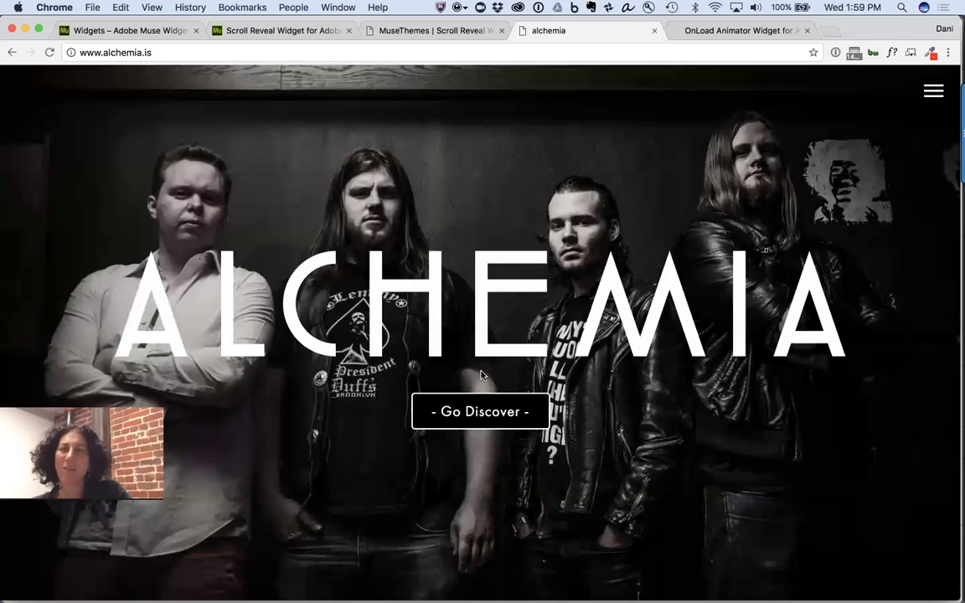
# - Go to the Alchemia site's Discover section and examine how the title, band member cards and Latest Release section animate on scroll
pyautogui.click(500, 408)
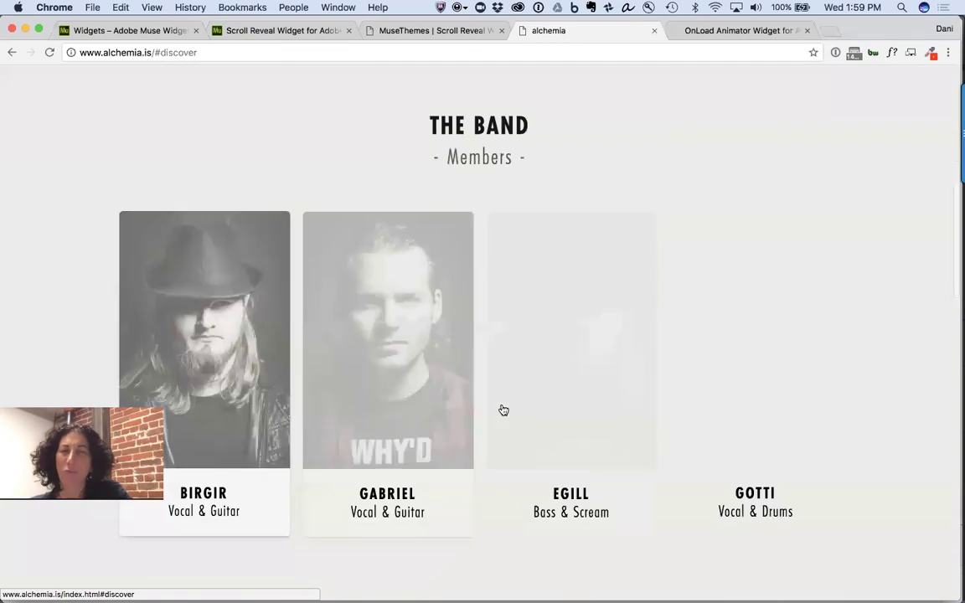
pyautogui.scroll(10, 503, 410)
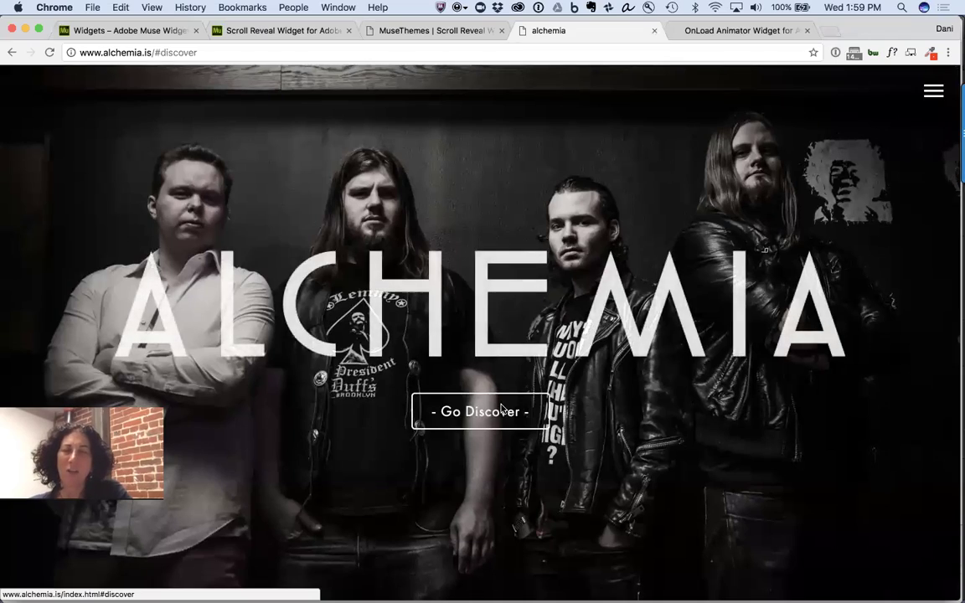
pyautogui.scroll(-2, 521, 462)
pyautogui.scroll(-10, 521, 461)
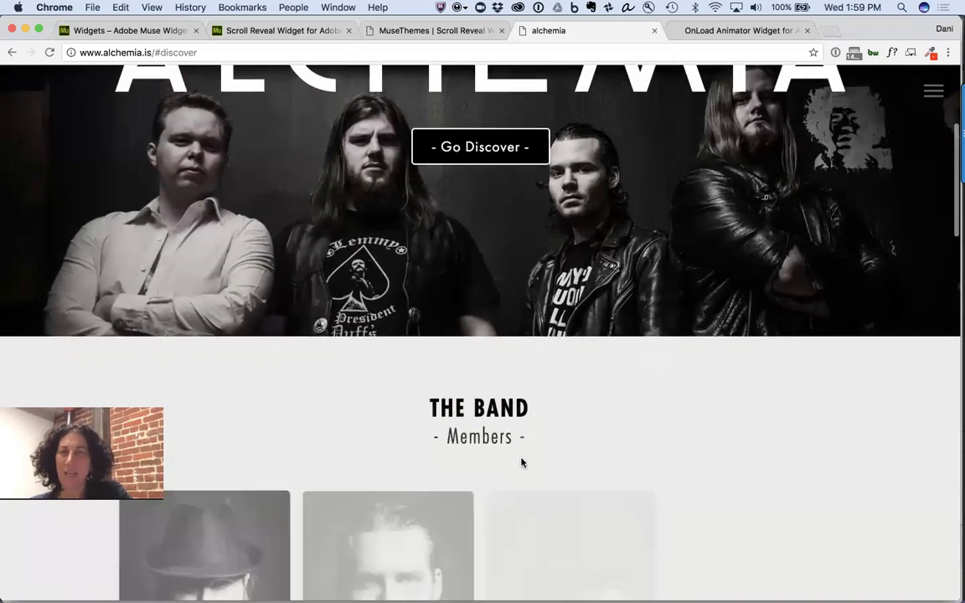
pyautogui.scroll(10, 521, 463)
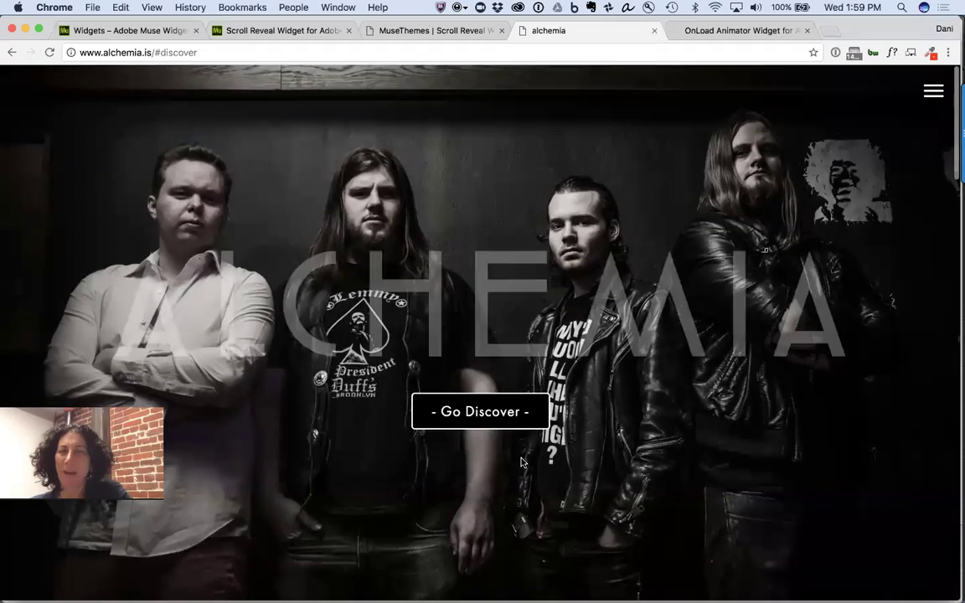
pyautogui.scroll(-3, 520, 461)
pyautogui.scroll(-6, 521, 461)
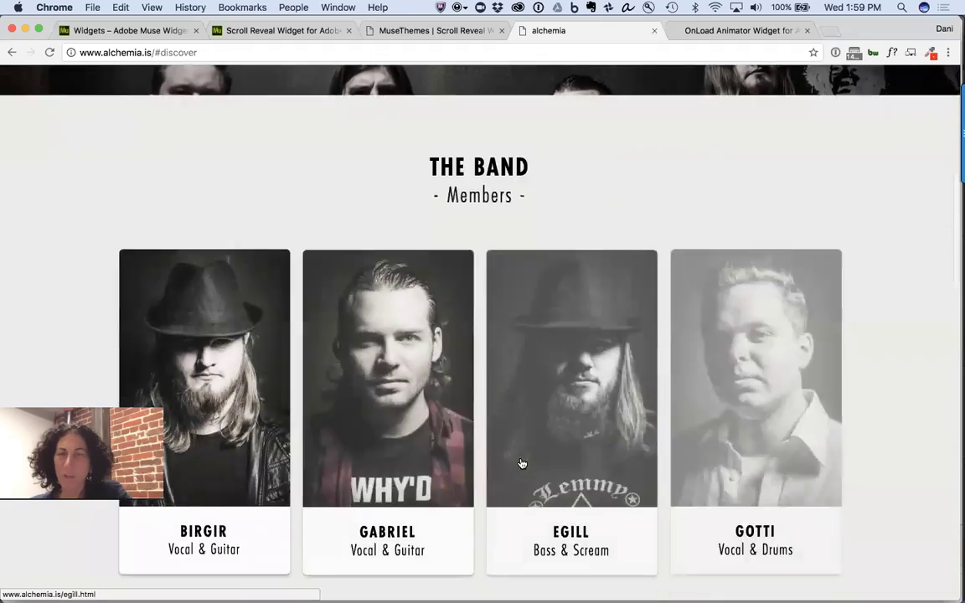
pyautogui.scroll(-8, 521, 464)
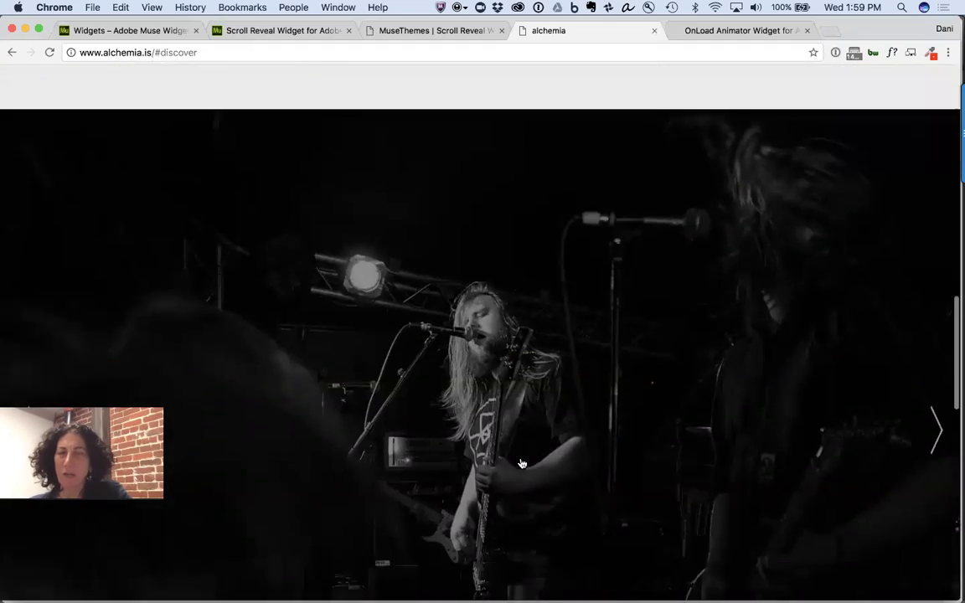
pyautogui.scroll(-5, 521, 463)
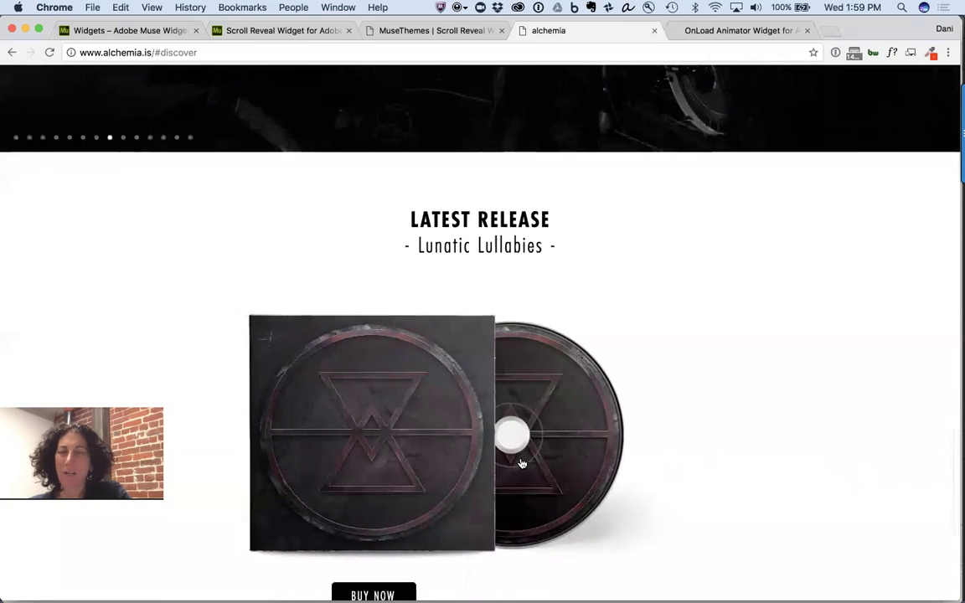
pyautogui.scroll(7, 521, 463)
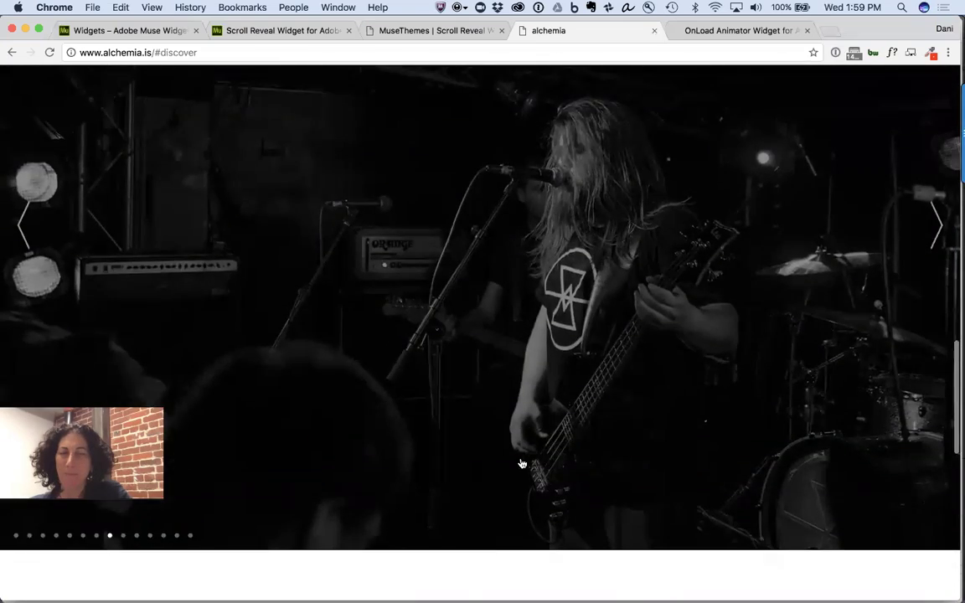
pyautogui.scroll(-7, 521, 463)
pyautogui.scroll(5, 522, 463)
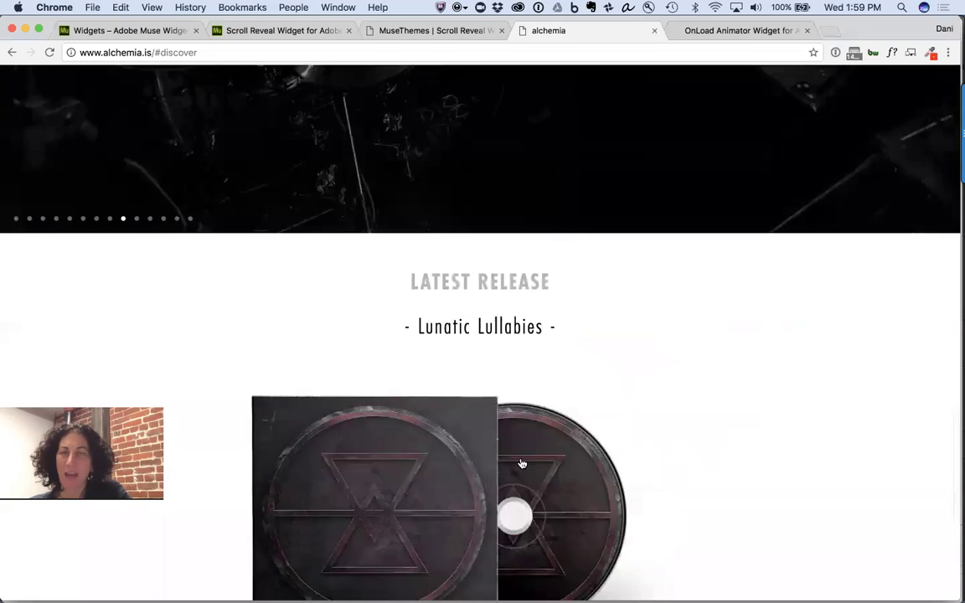
pyautogui.scroll(-4, 521, 462)
pyautogui.scroll(-1, 521, 462)
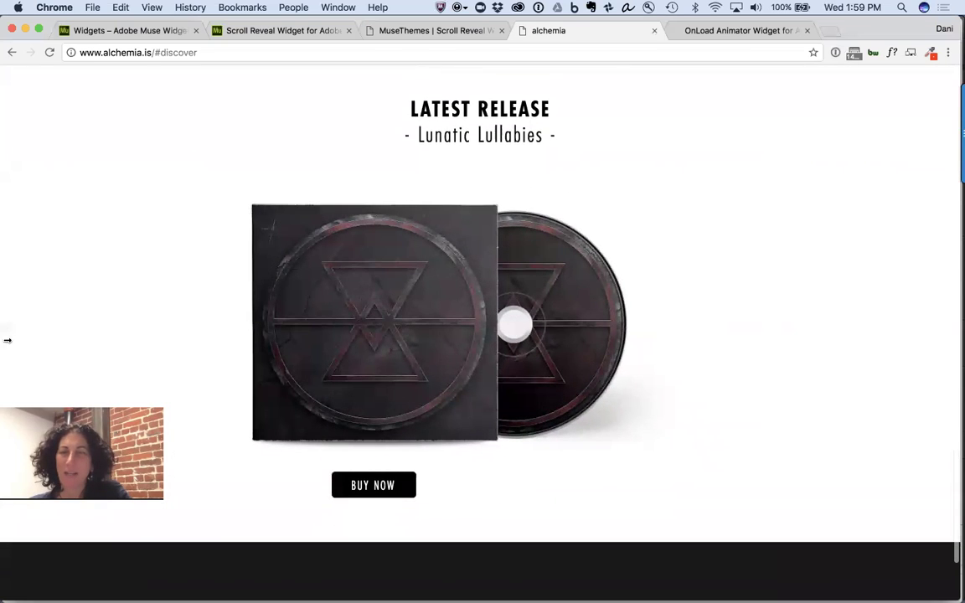
# - Narrow the browser window to phone width and examine the Alchemia site's mobile layout down to its footer
pyautogui.moveTo(959, 251); pyautogui.dragTo(343, 263)
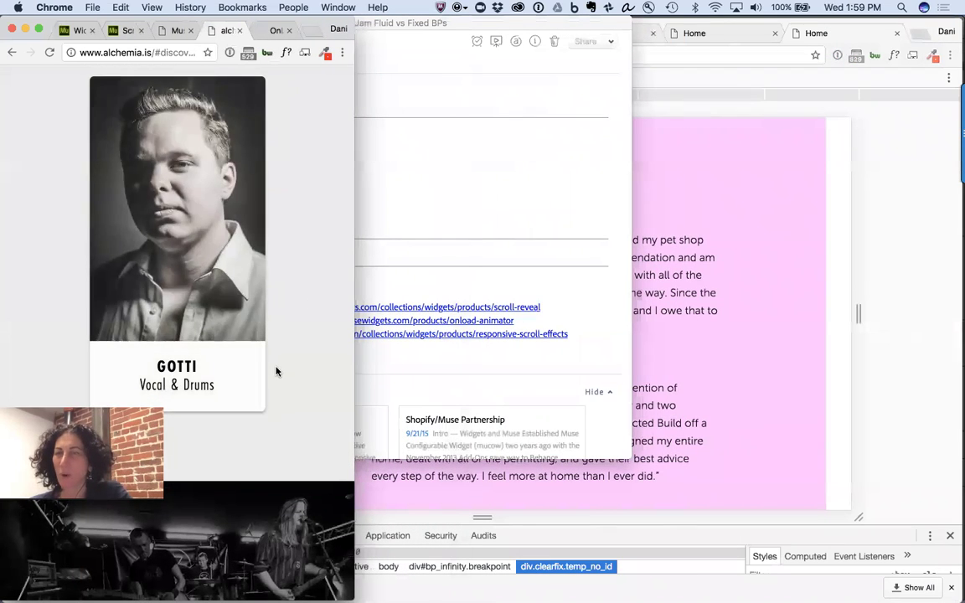
pyautogui.scroll(-5, 277, 371)
pyautogui.scroll(-4, 277, 370)
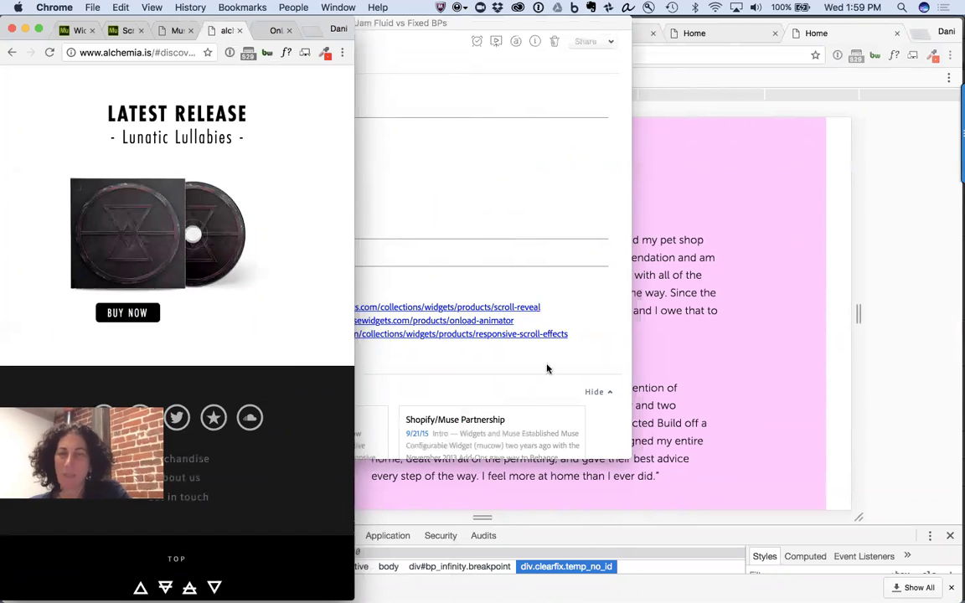
# - Switch to Adobe Muse, display the Home page's 1400 breakpoint and show the Library of installed widgets
pyautogui.press('super+Tab')
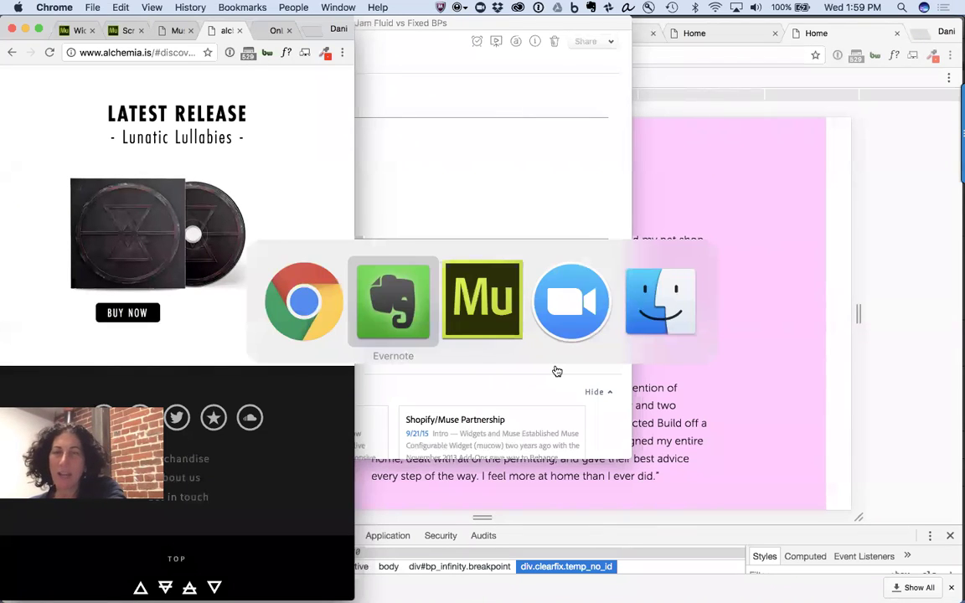
pyautogui.press('super+Tab')
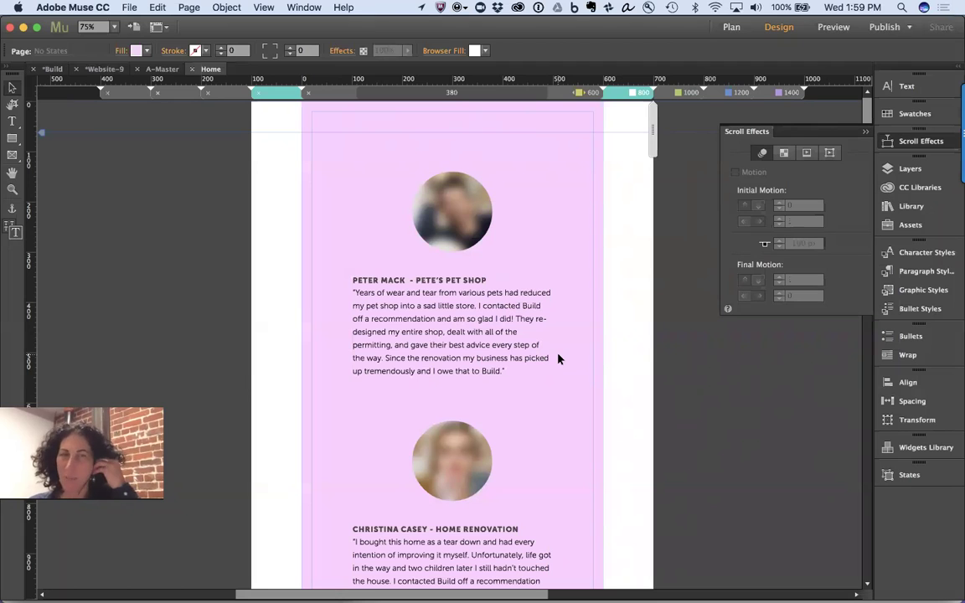
pyautogui.click(785, 93)
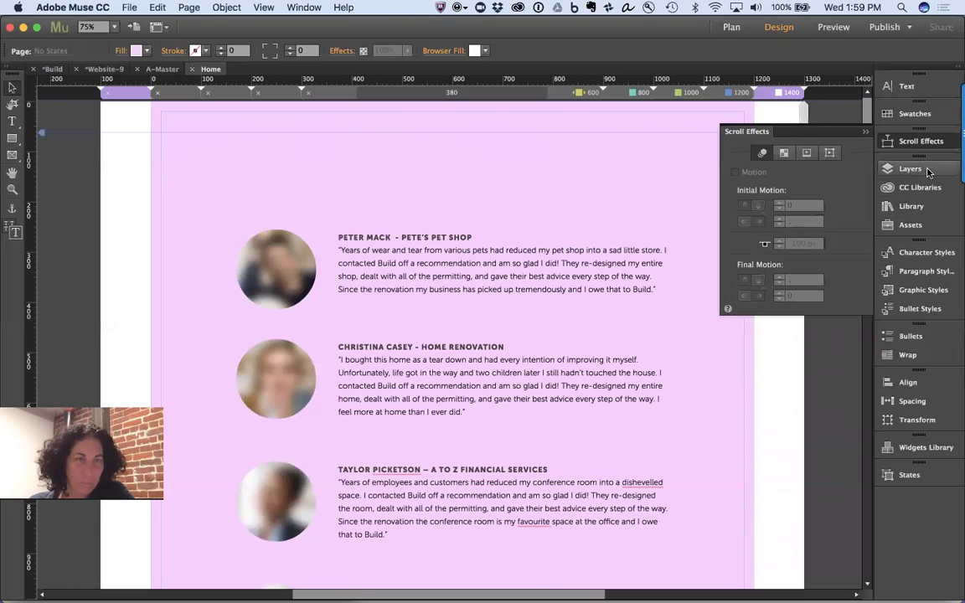
pyautogui.click(916, 206)
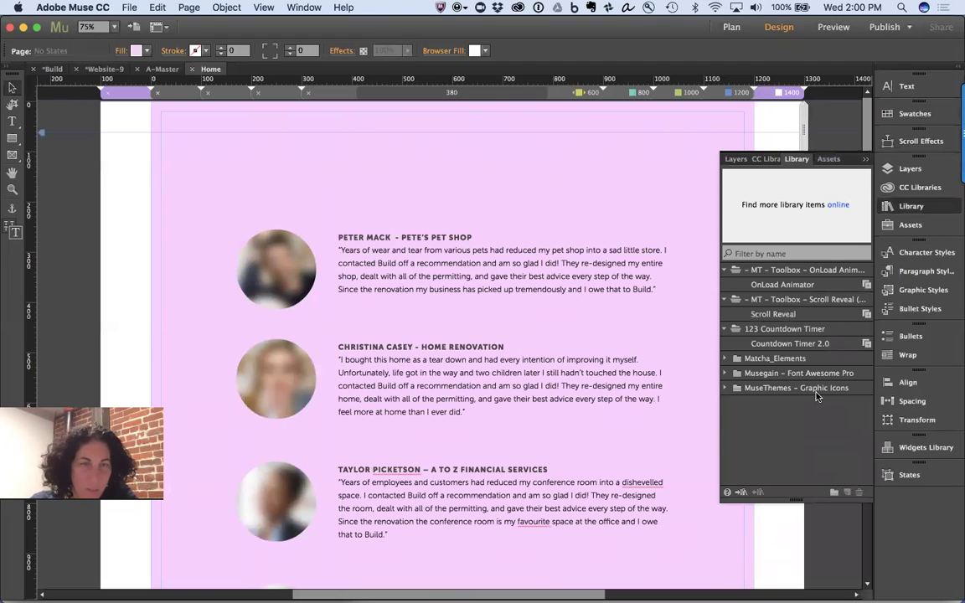
# - Place the library's OnLoad Animator widget on the pasteboard outside the page, at X -361 and Y 31
pyautogui.moveTo(553, 275); pyautogui.dragTo(84, 209)
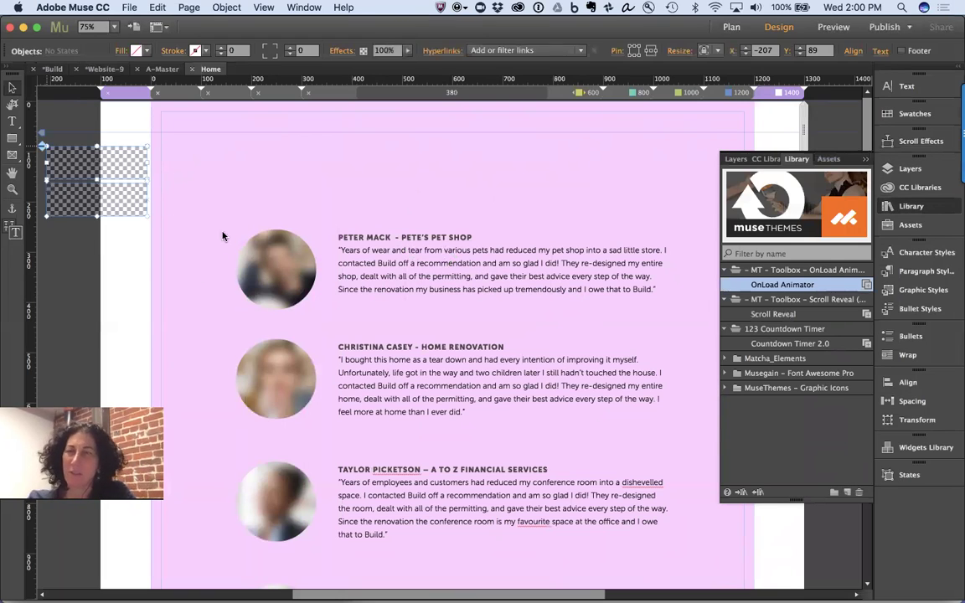
pyautogui.press('super+minus')
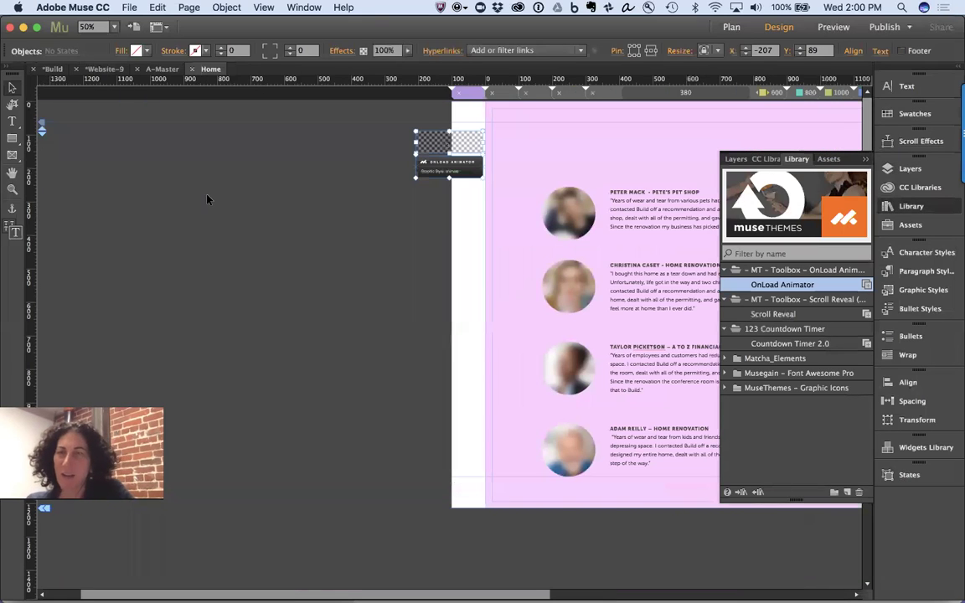
pyautogui.moveTo(431, 151); pyautogui.dragTo(378, 130)
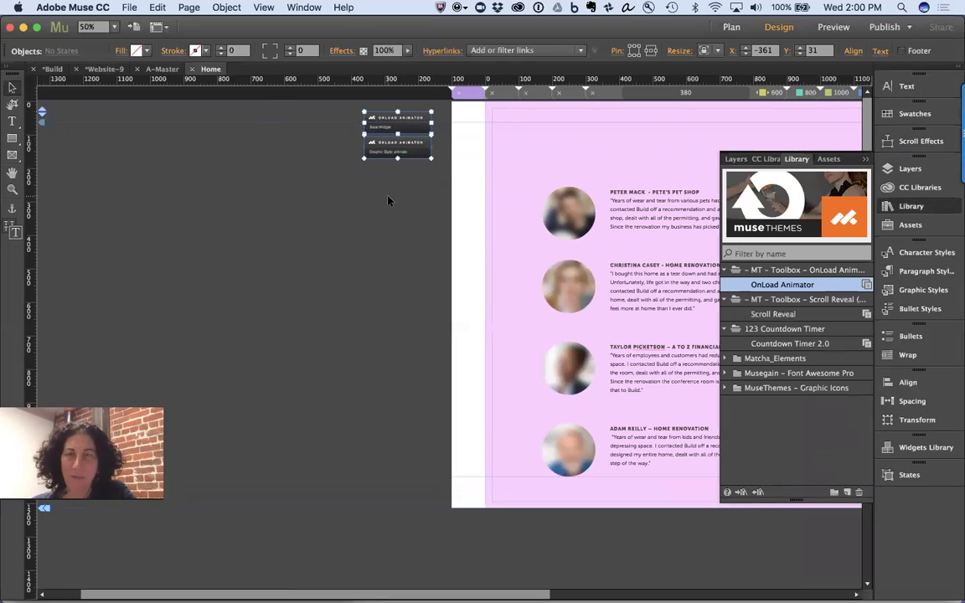
pyautogui.click(391, 264)
pyautogui.press('space')
pyautogui.moveTo(338, 308); pyautogui.dragTo(206, 316)
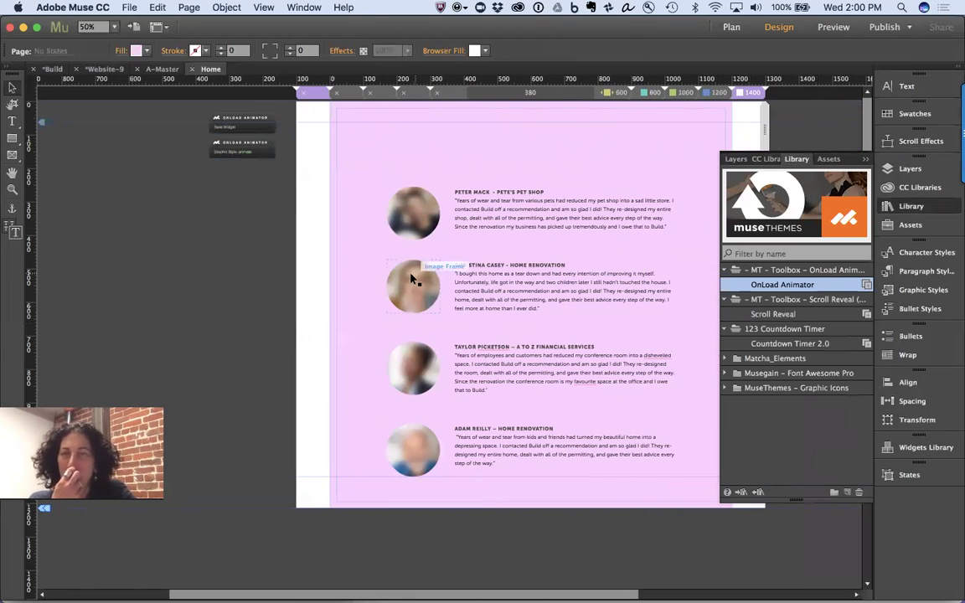
# - Select the photo and text of the second testimonial together, followed by the fourth testimonial's photo and text, as candidates for animation
pyautogui.click(411, 279)
pyautogui.keyDown('shift'); pyautogui.click(506, 282); pyautogui.keyUp('shift')
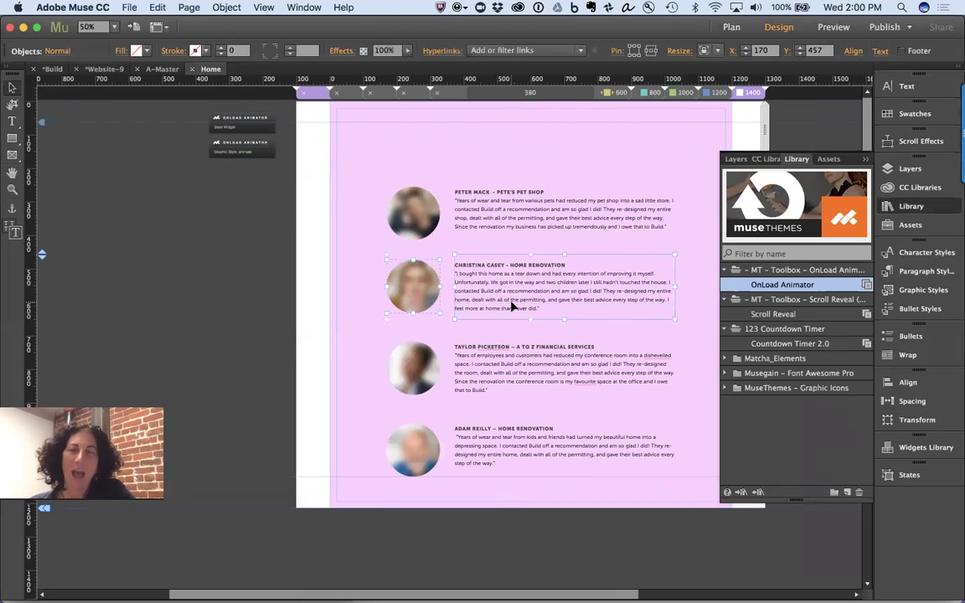
pyautogui.click(414, 453)
pyautogui.keyDown('shift'); pyautogui.click(527, 452); pyautogui.keyUp('shift')
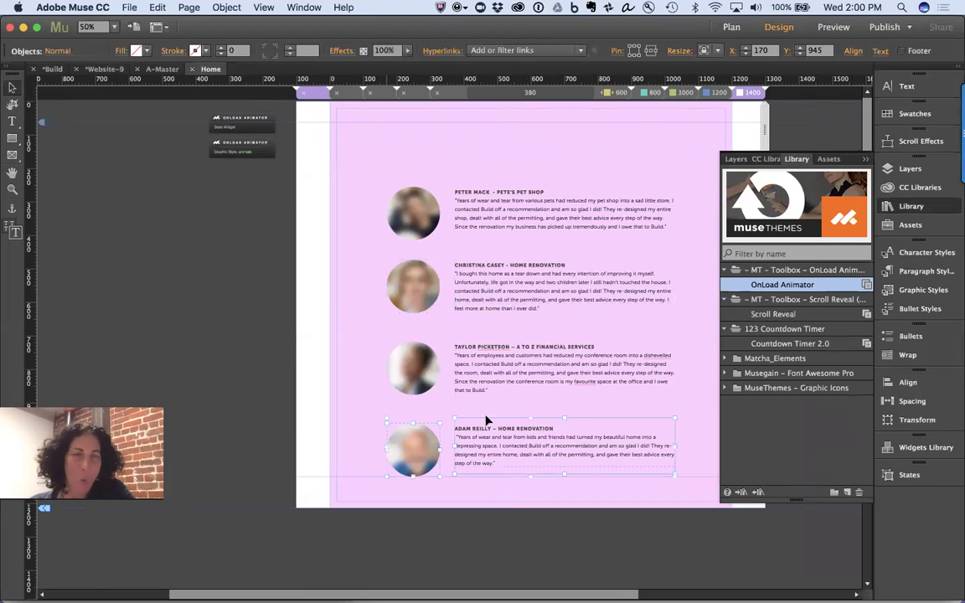
# - Review the OnLoad Animator Main widget's options, leaving its Graphic Style name as animate, and close them
pyautogui.click(251, 144)
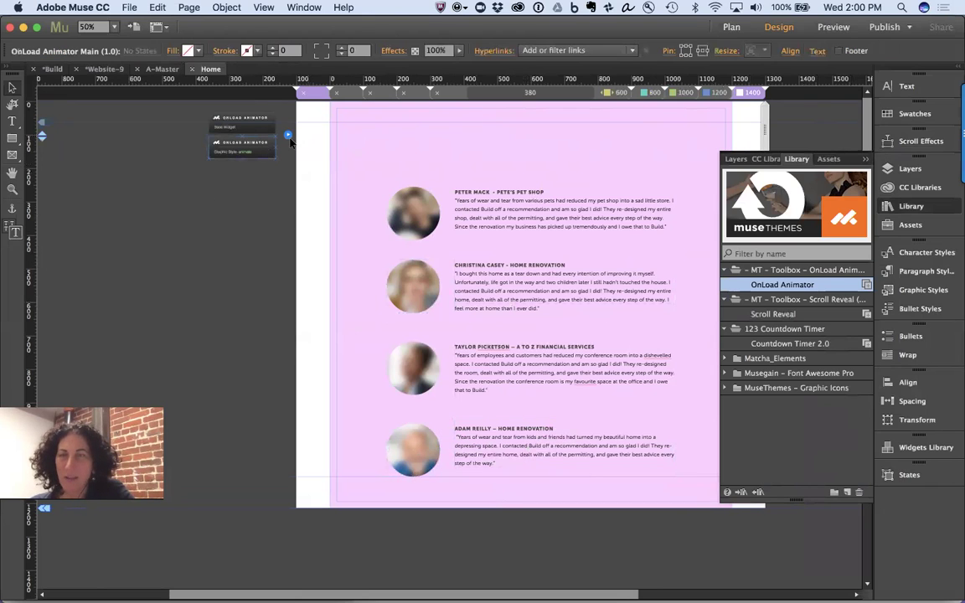
pyautogui.click(288, 135)
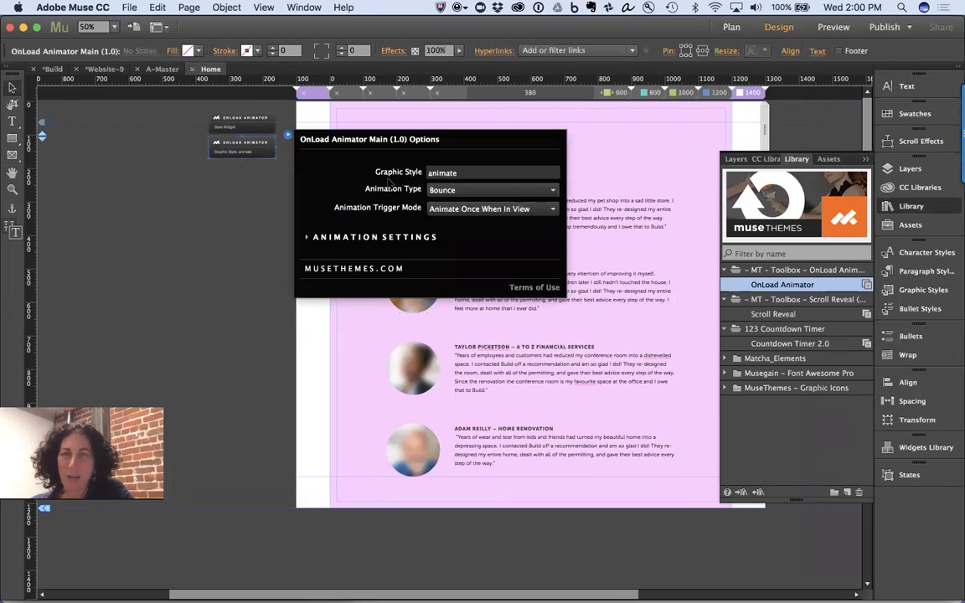
pyautogui.doubleClick(465, 172)
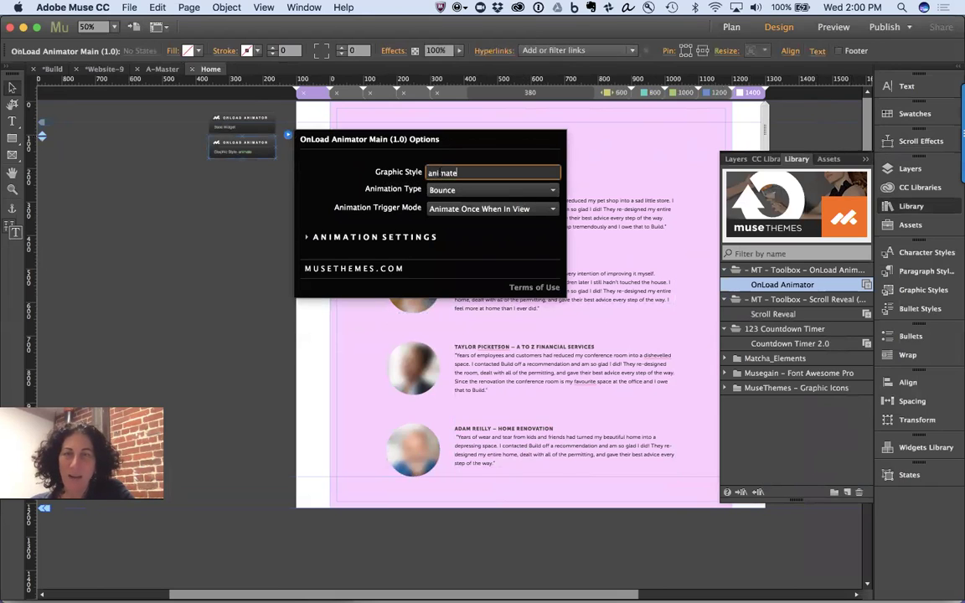
pyautogui.press('BackSpace')
pyautogui.click(204, 355)
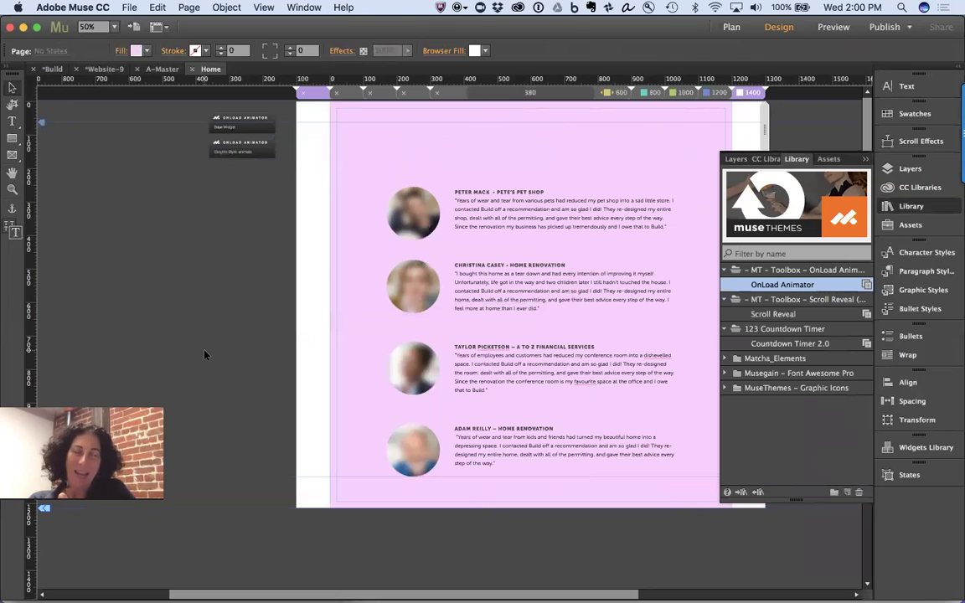
# - Clear the object selection and create a new graphic style named animate
pyautogui.moveTo(338, 429); pyautogui.dragTo(484, 483)
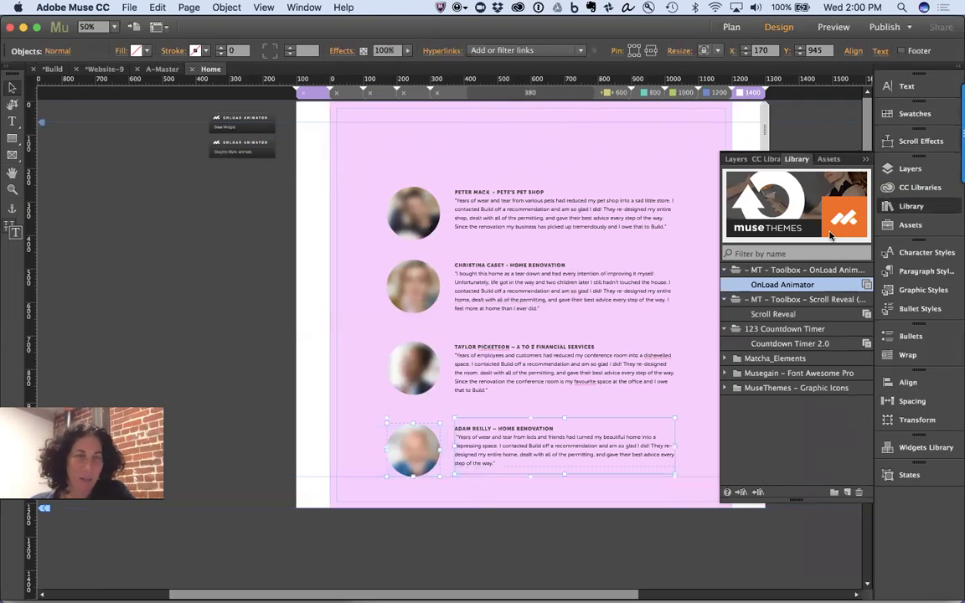
pyautogui.click(281, 397)
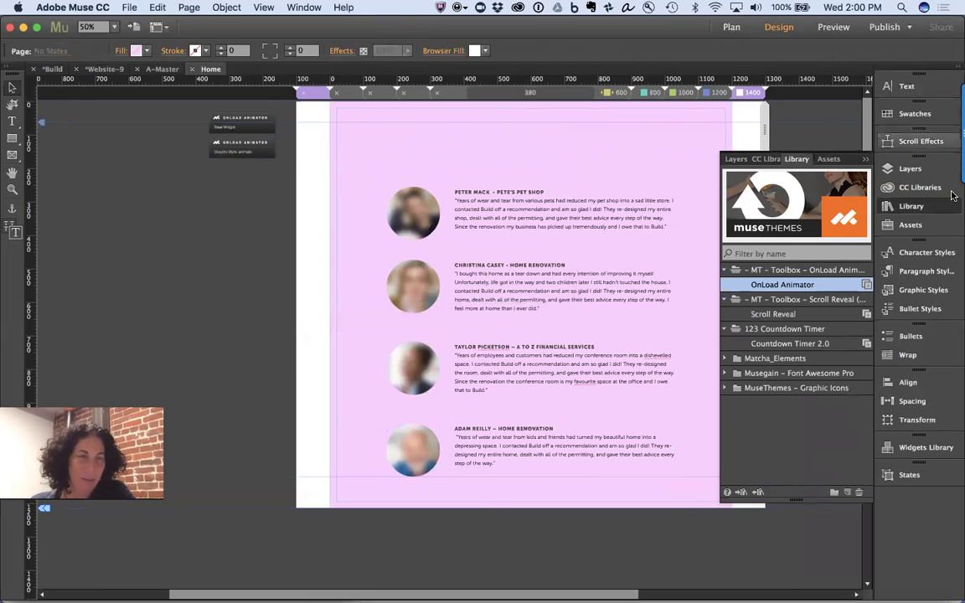
pyautogui.click(922, 290)
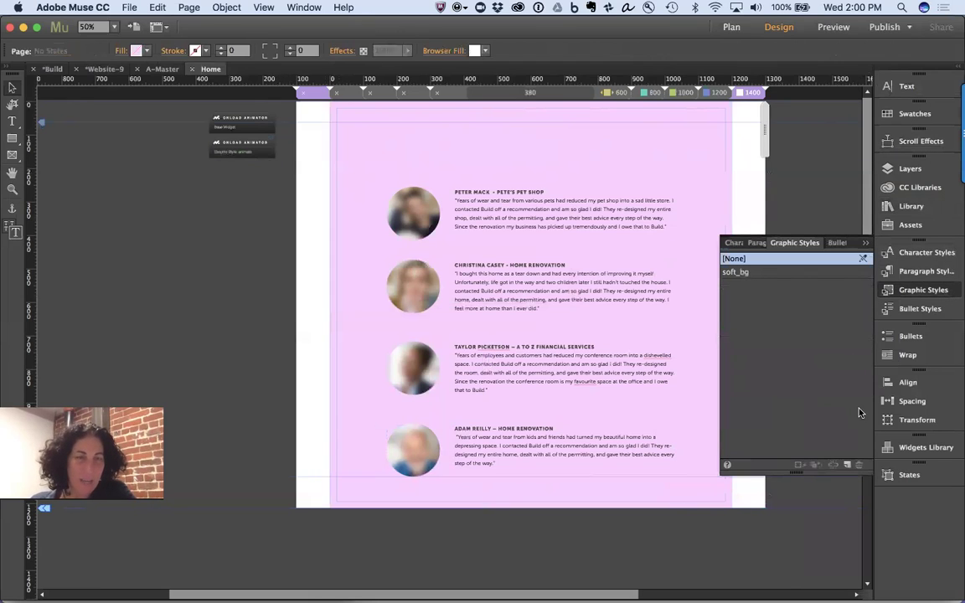
pyautogui.click(851, 465)
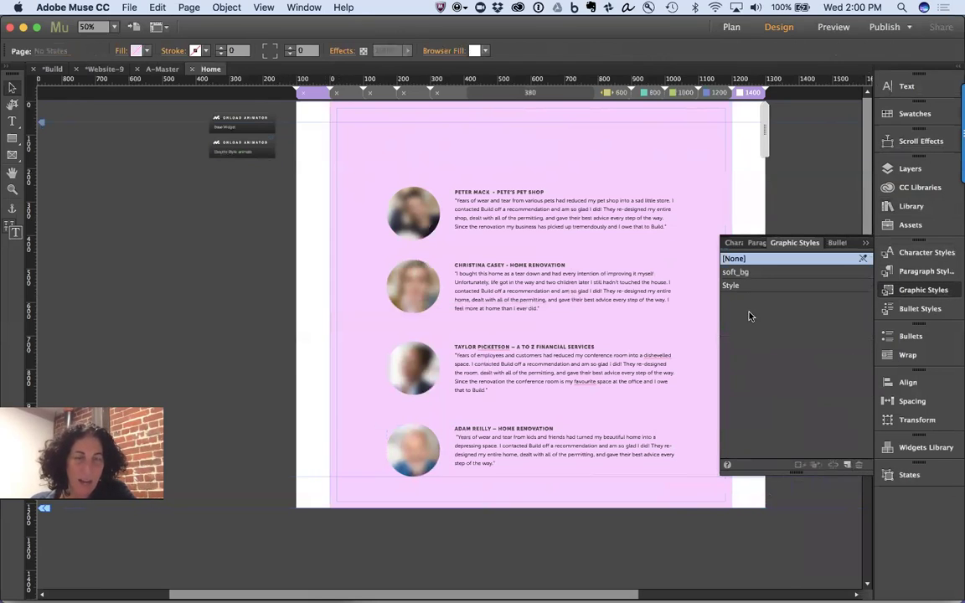
pyautogui.doubleClick(732, 285)
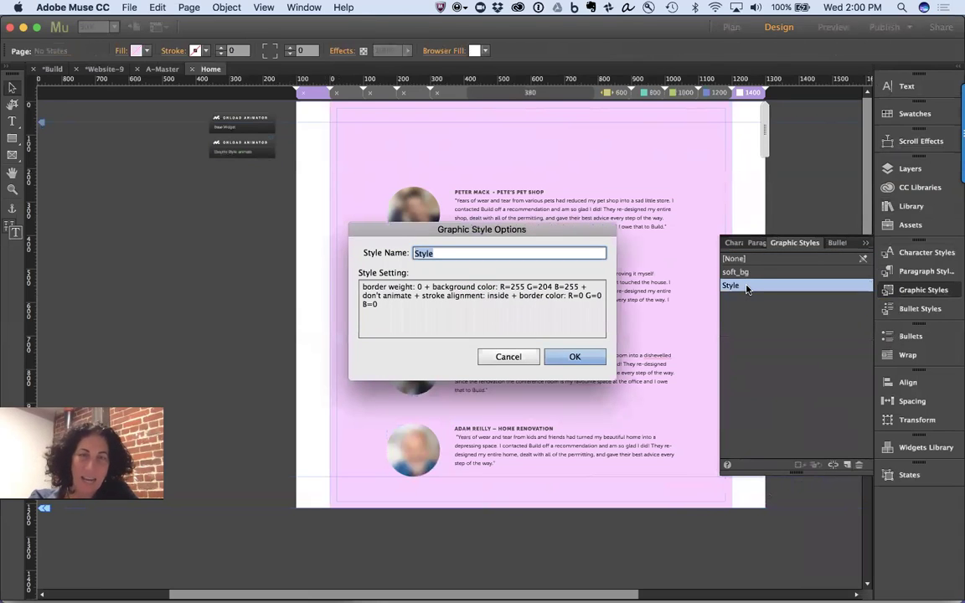
pyautogui.write('animate')
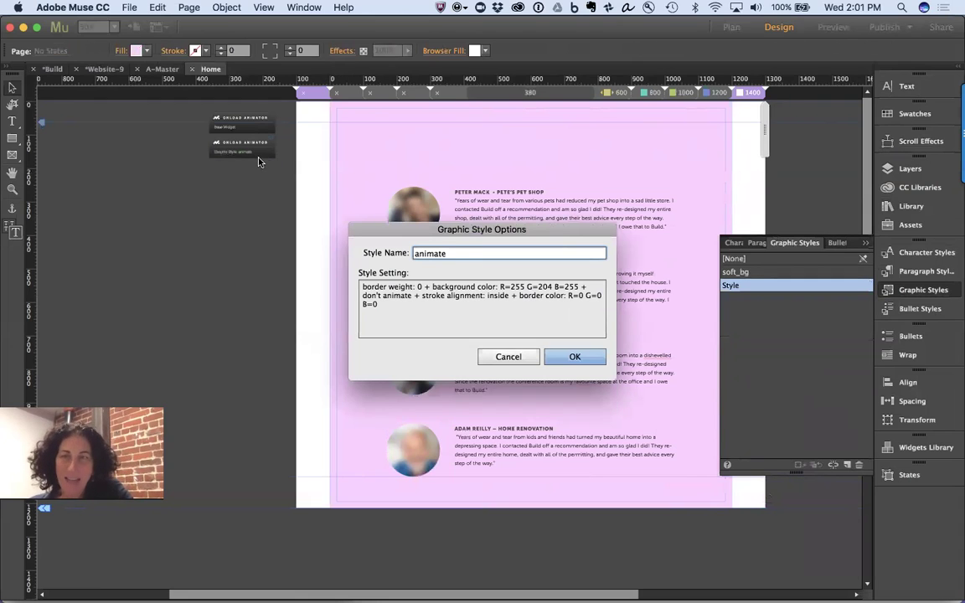
pyautogui.click(586, 360)
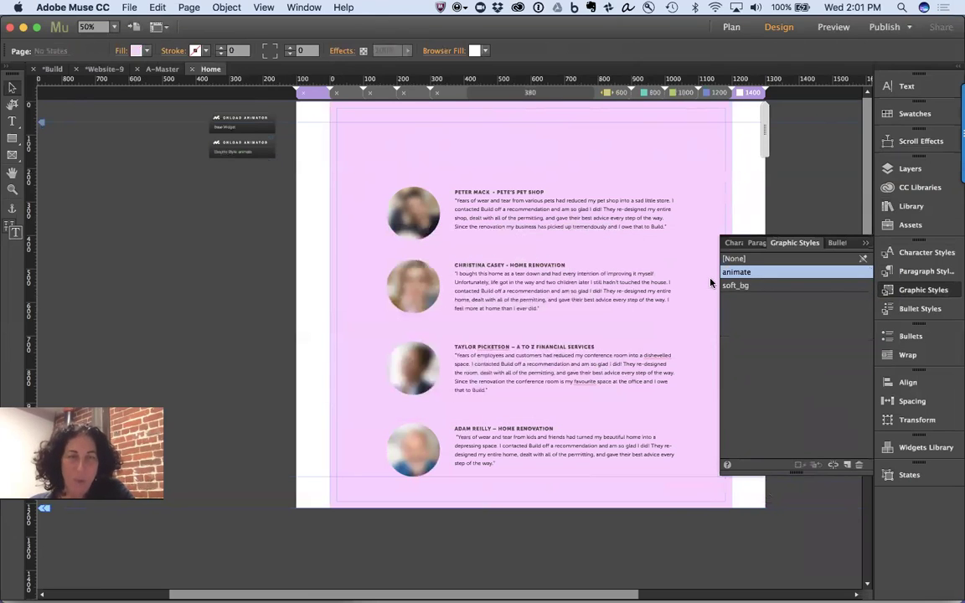
# - Apply the animate graphic style to the fourth testimonial's photo and text together, then deselect them
pyautogui.click(422, 446)
pyautogui.keyDown('shift'); pyautogui.click(500, 444); pyautogui.keyUp('shift')
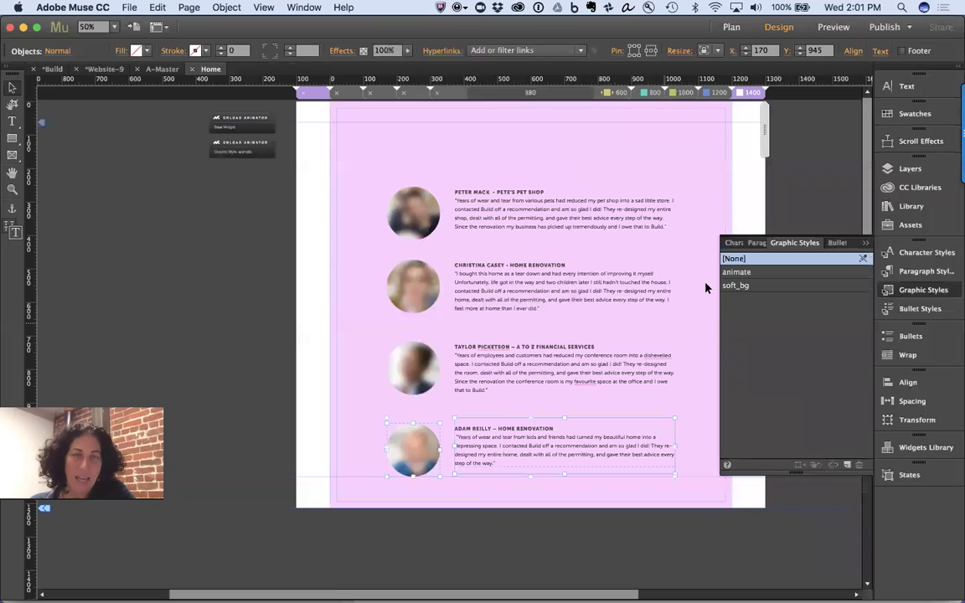
pyautogui.click(733, 273)
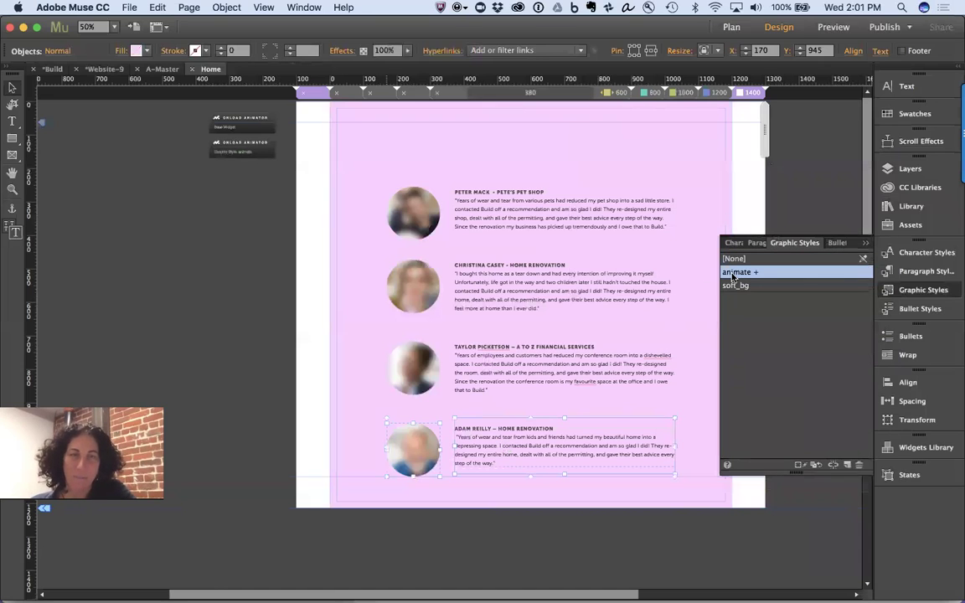
pyautogui.click(215, 220)
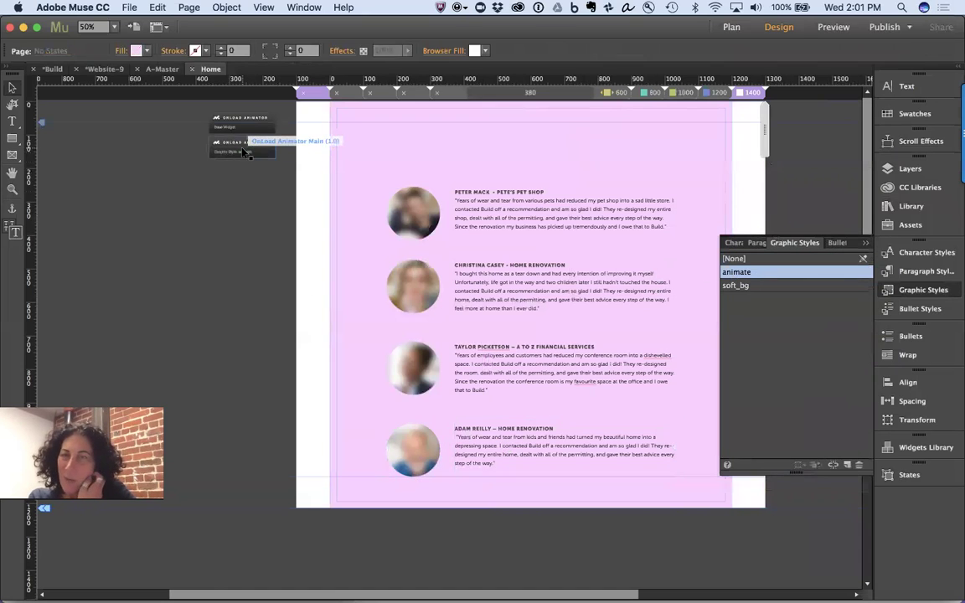
# - Set the OnLoad Animator Main widget's animation type to Jello
pyautogui.click(242, 153)
pyautogui.click(289, 138)
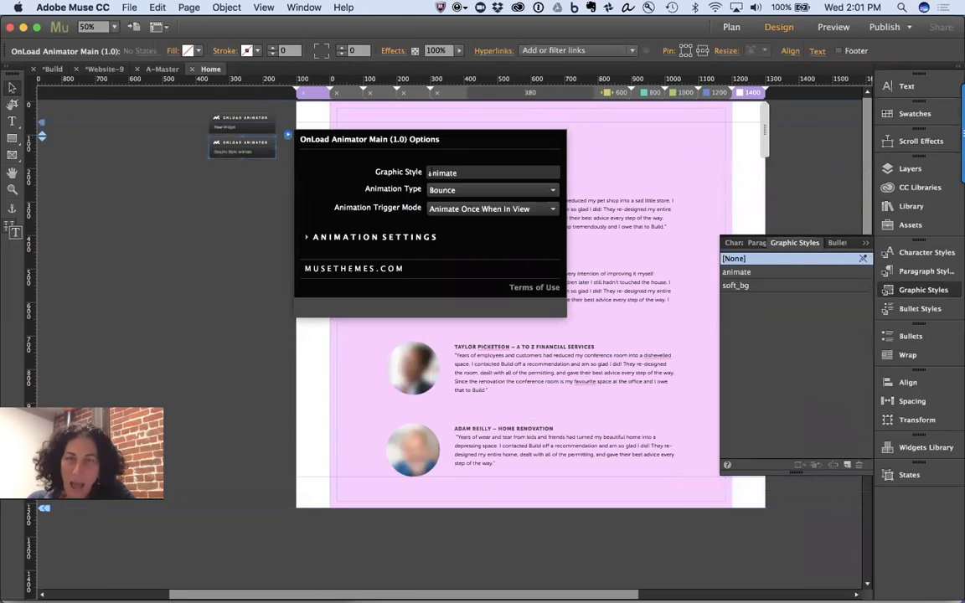
pyautogui.click(451, 191)
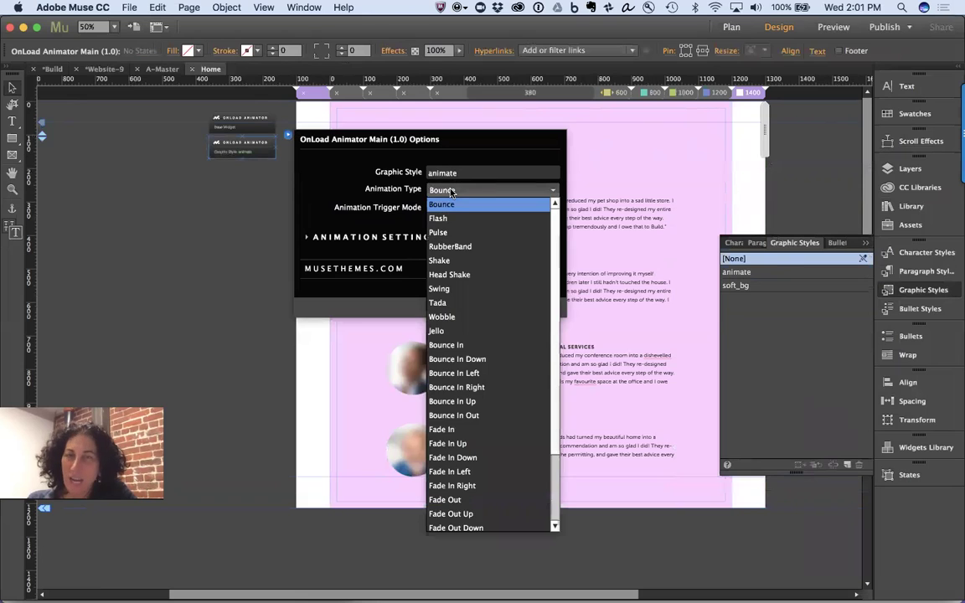
pyautogui.scroll(-3, 480, 275)
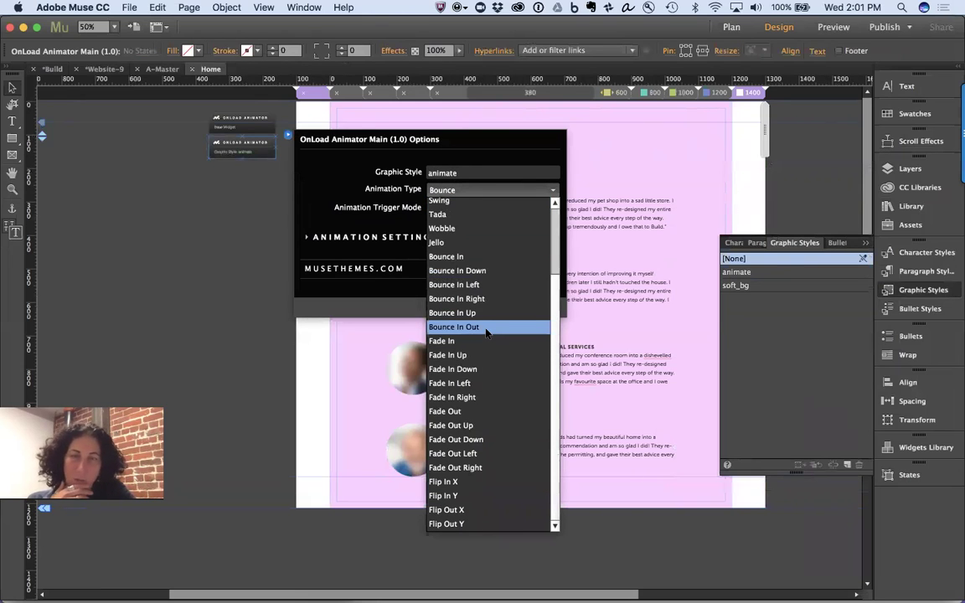
pyautogui.click(495, 247)
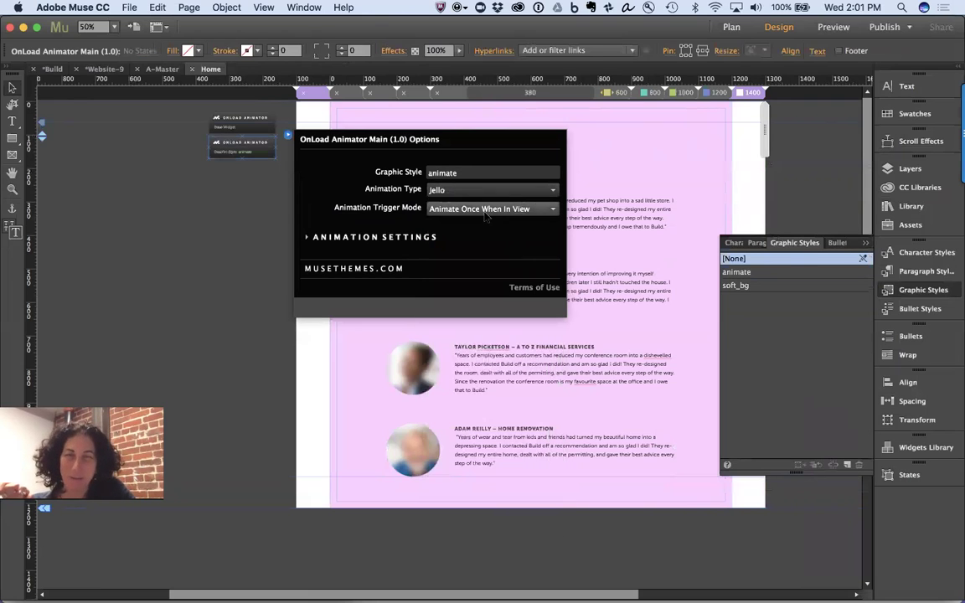
# - Set the OnLoad Animator Main widget's animation duration to 2 in its animation settings and close the options
pyautogui.click(413, 238)
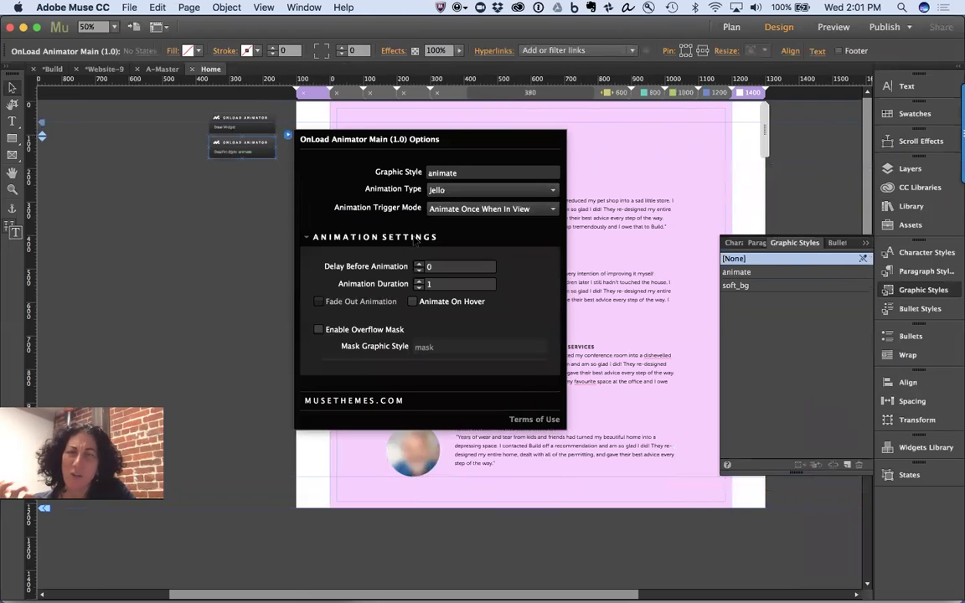
pyautogui.click(435, 284)
pyautogui.write('3')
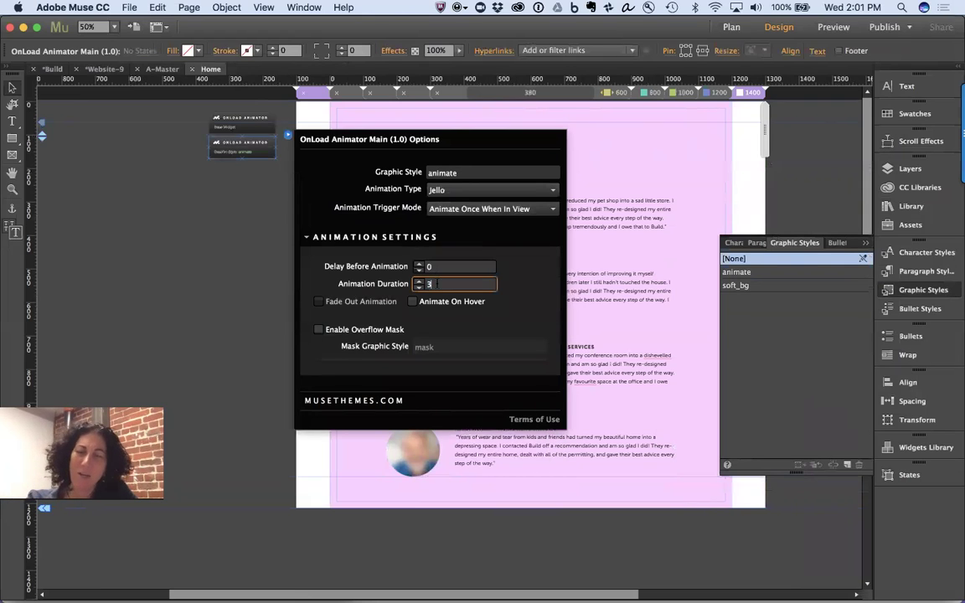
pyautogui.press('BackSpace')
pyautogui.write('2')
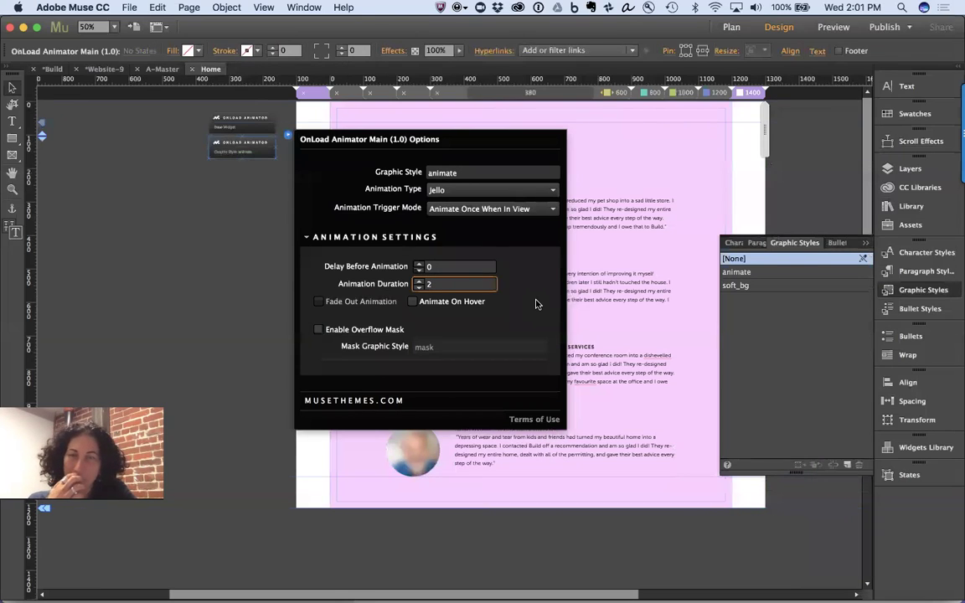
pyautogui.click(210, 323)
# - Preview the Home page in Chrome, widen the browser window to the full screen width and reload the page to examine the animation
pyautogui.press('super+shift+e')
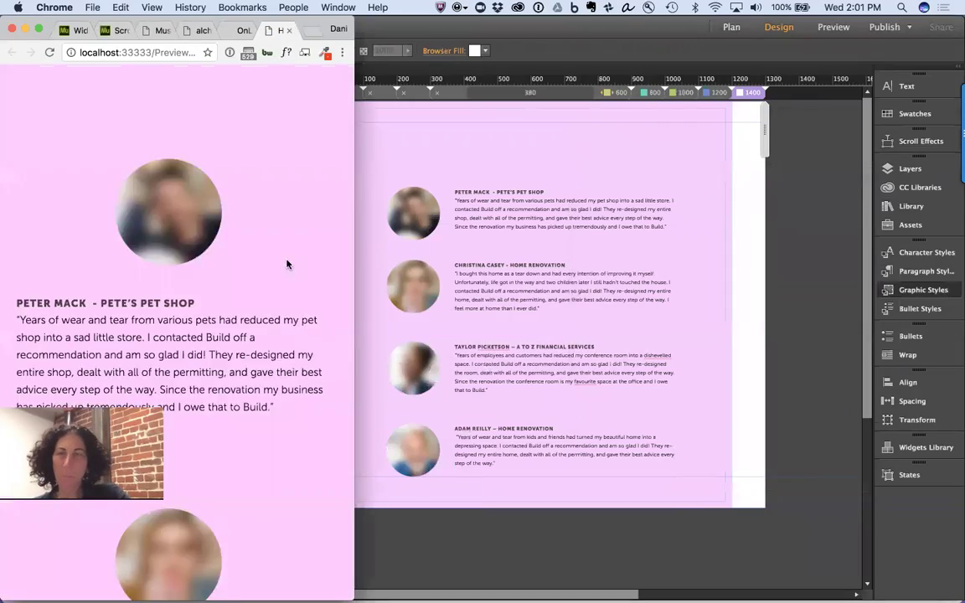
pyautogui.moveTo(355, 221); pyautogui.dragTo(963, 201)
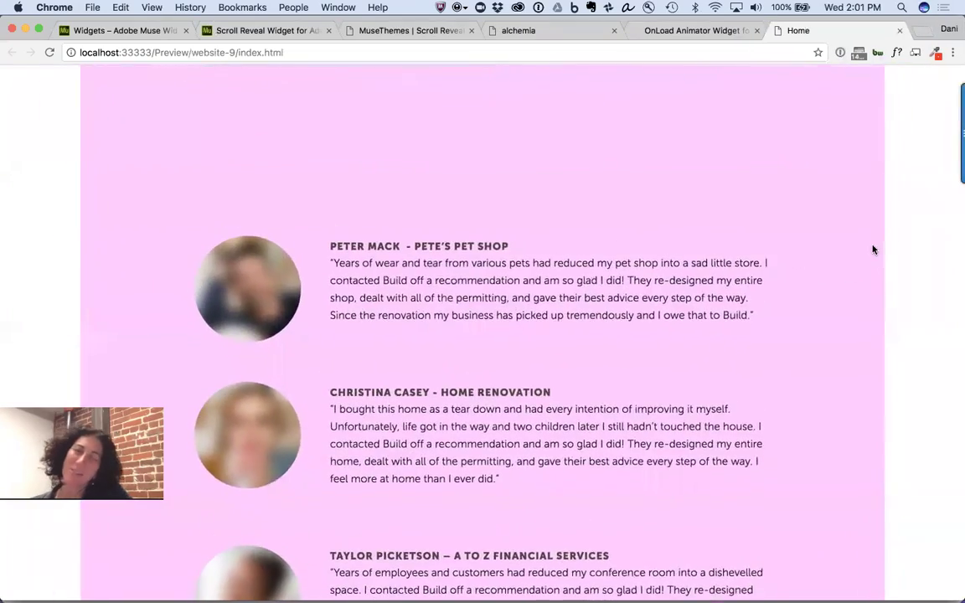
pyautogui.scroll(-2, 872, 249)
pyautogui.scroll(5, 871, 251)
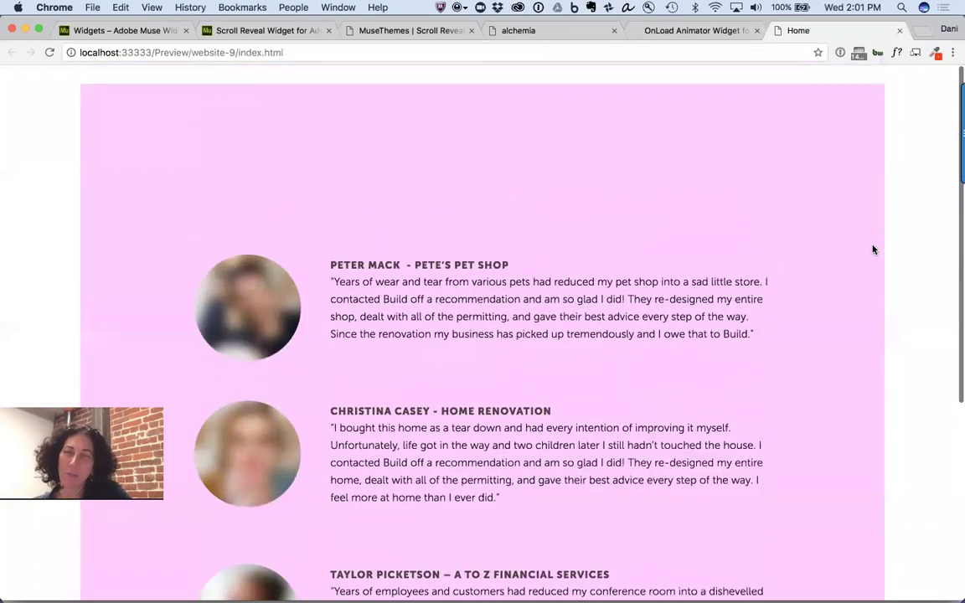
pyautogui.press('super+r')
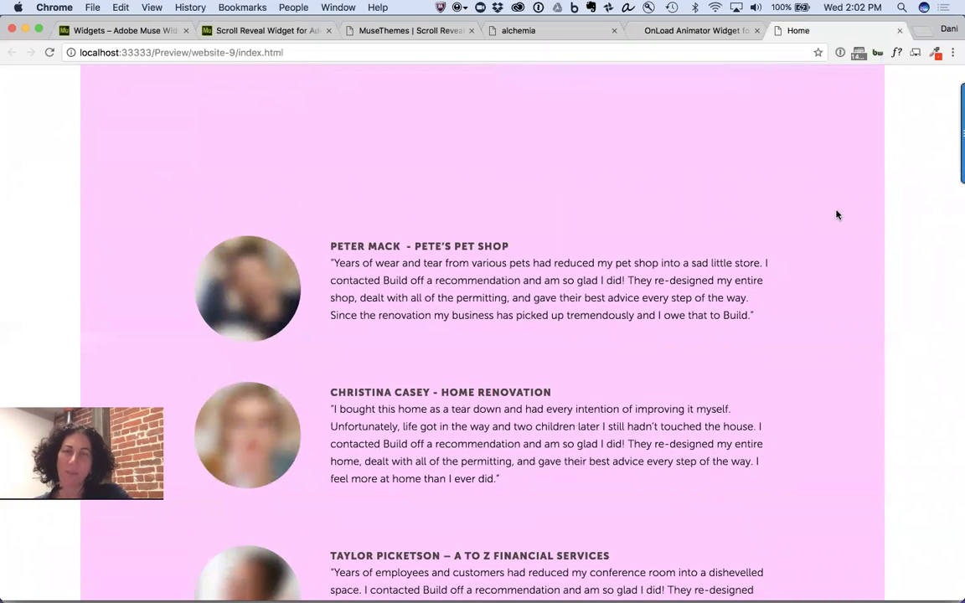
pyautogui.press('super+r')
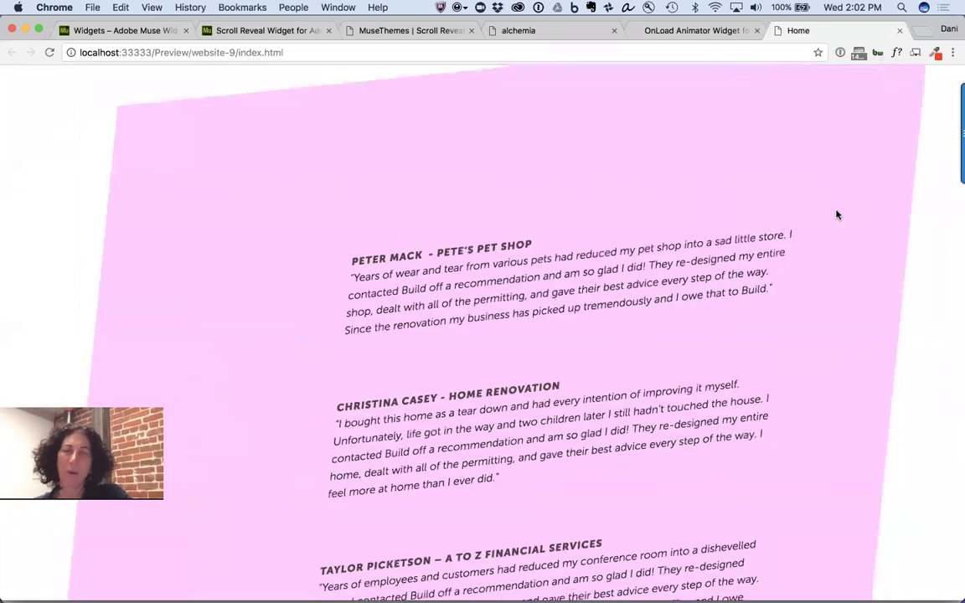